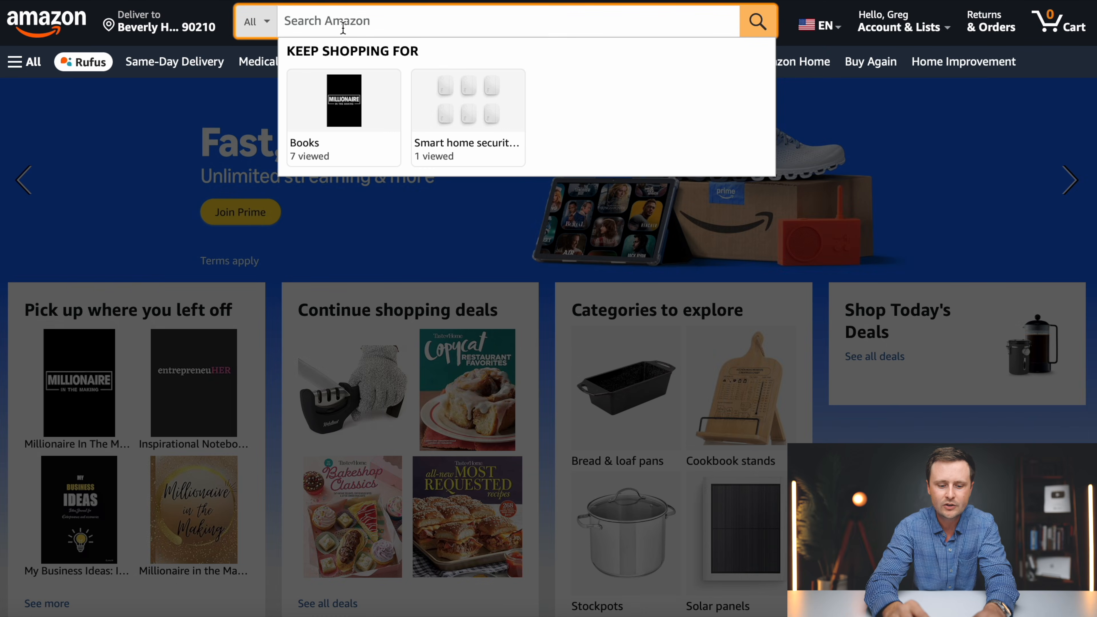
- Search Amazon for 'recipe book to write in your own recipes'
text(ook)
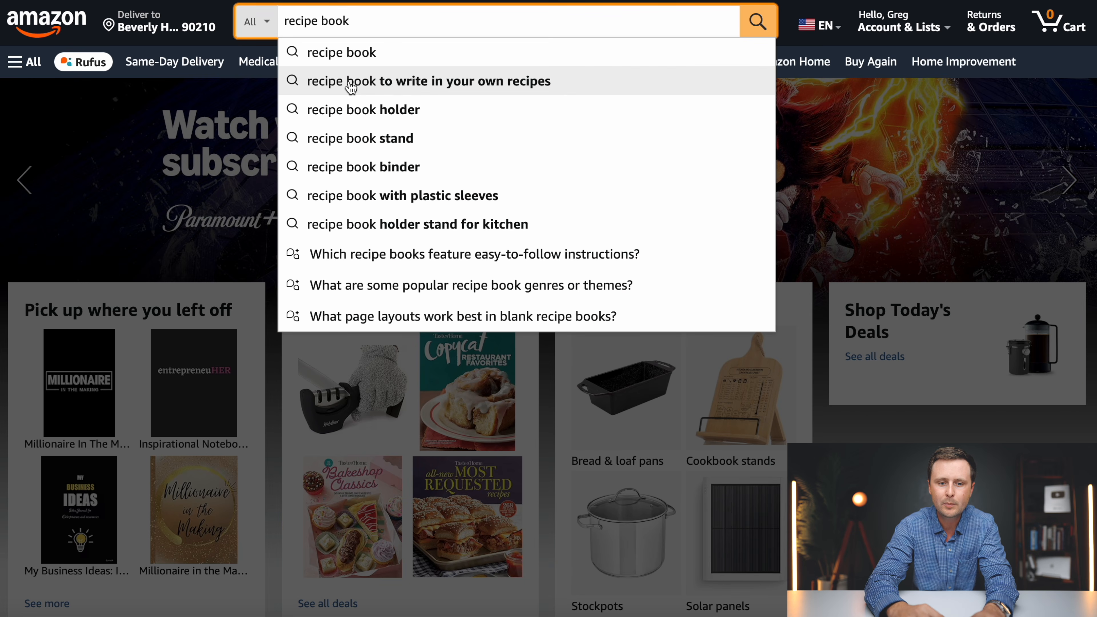
click(511, 86)
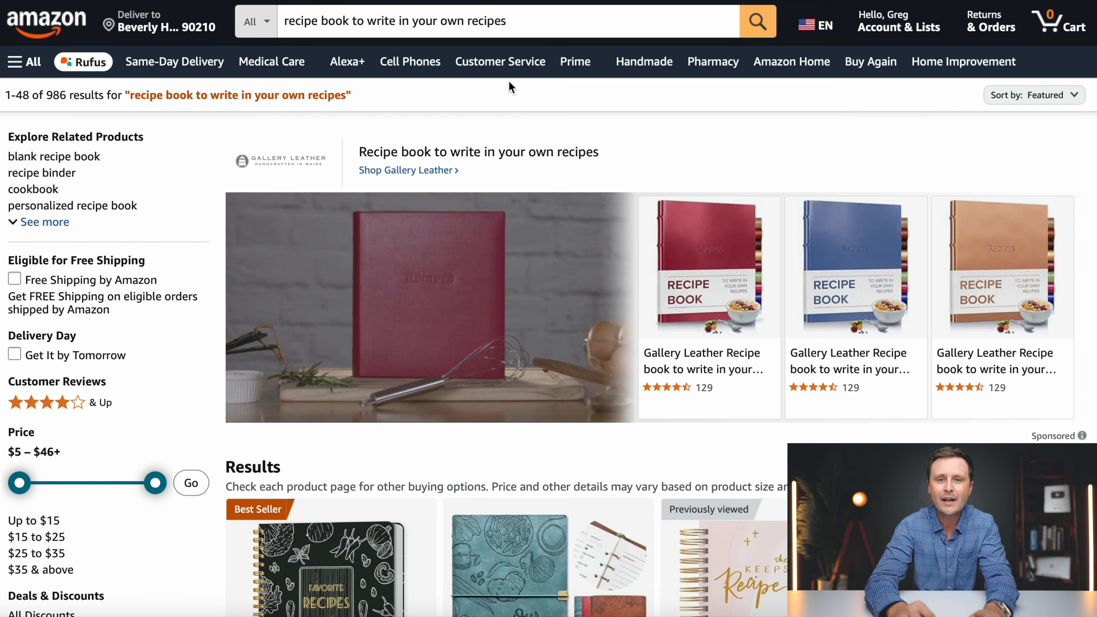
click(527, 21)
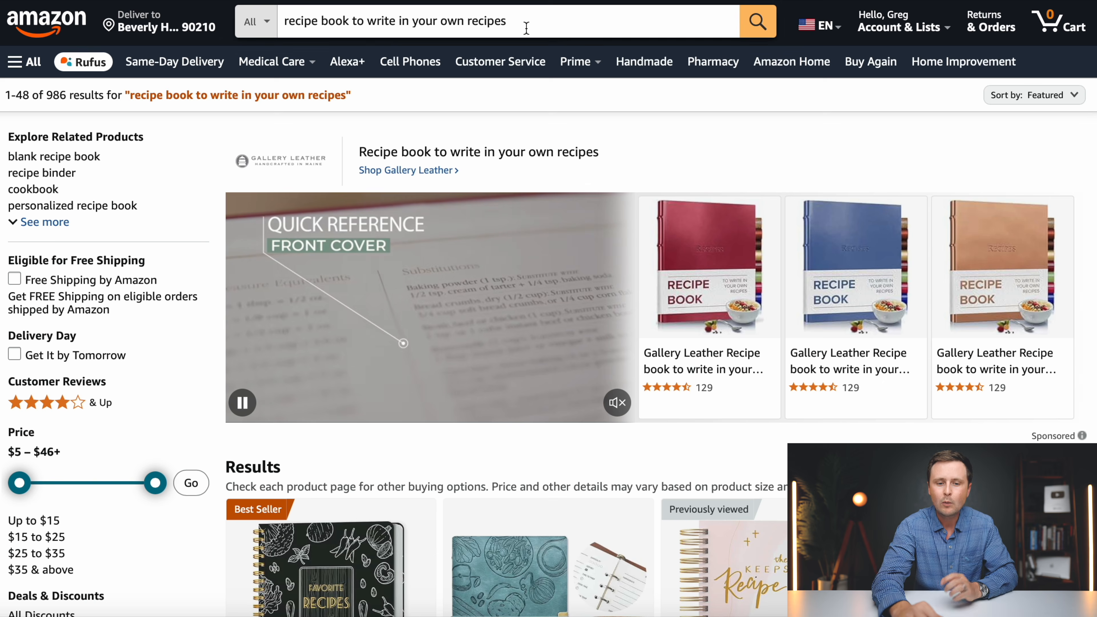
- Scroll through the blank recipe journal results to review competing products
scroll(512, 138, down, 6)
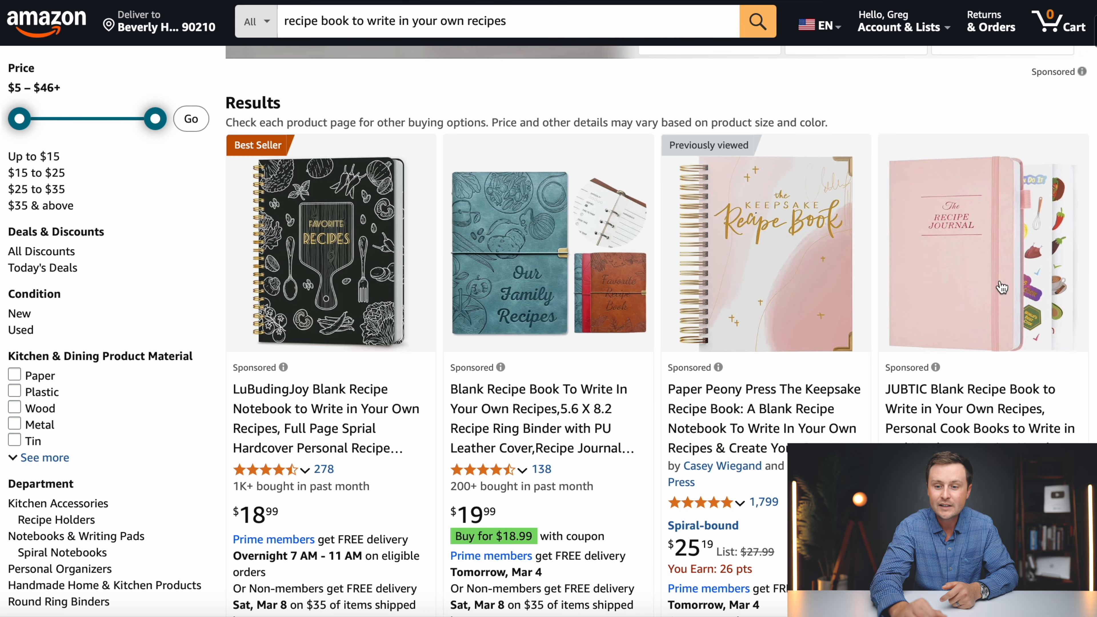
scroll(1016, 355, down, 1)
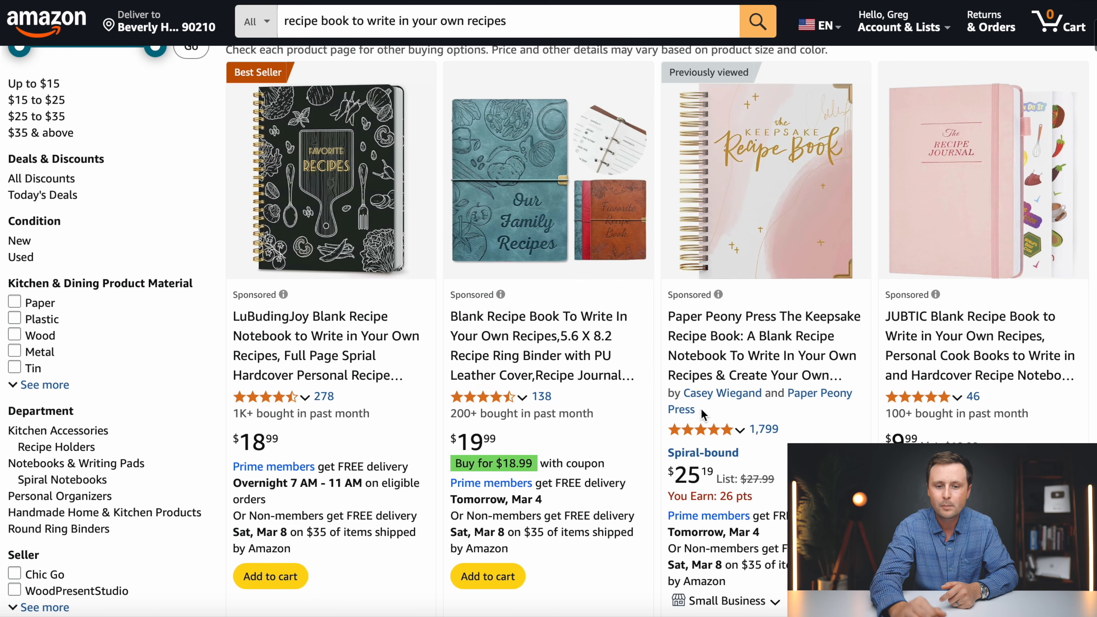
scroll(691, 432, down, 6)
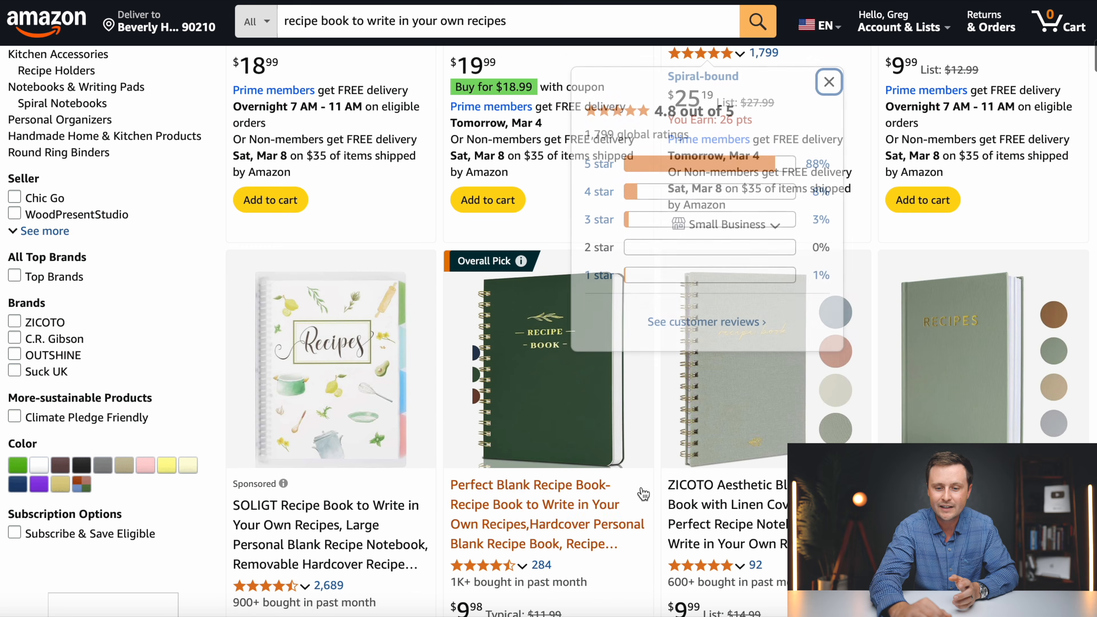
scroll(657, 499, down, 8)
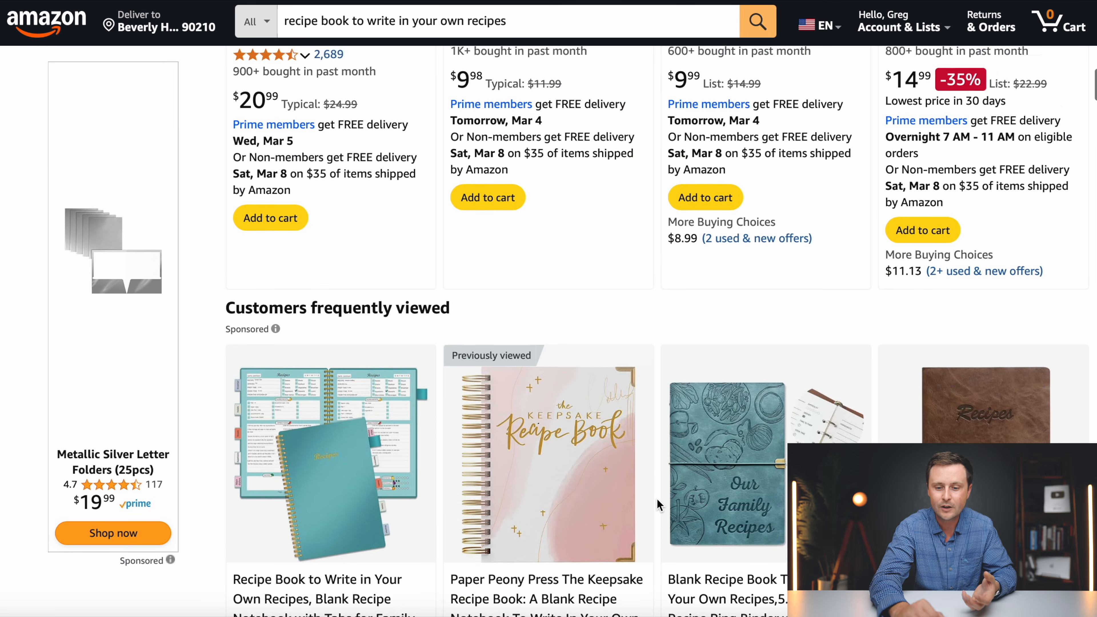
scroll(657, 500, down, 5)
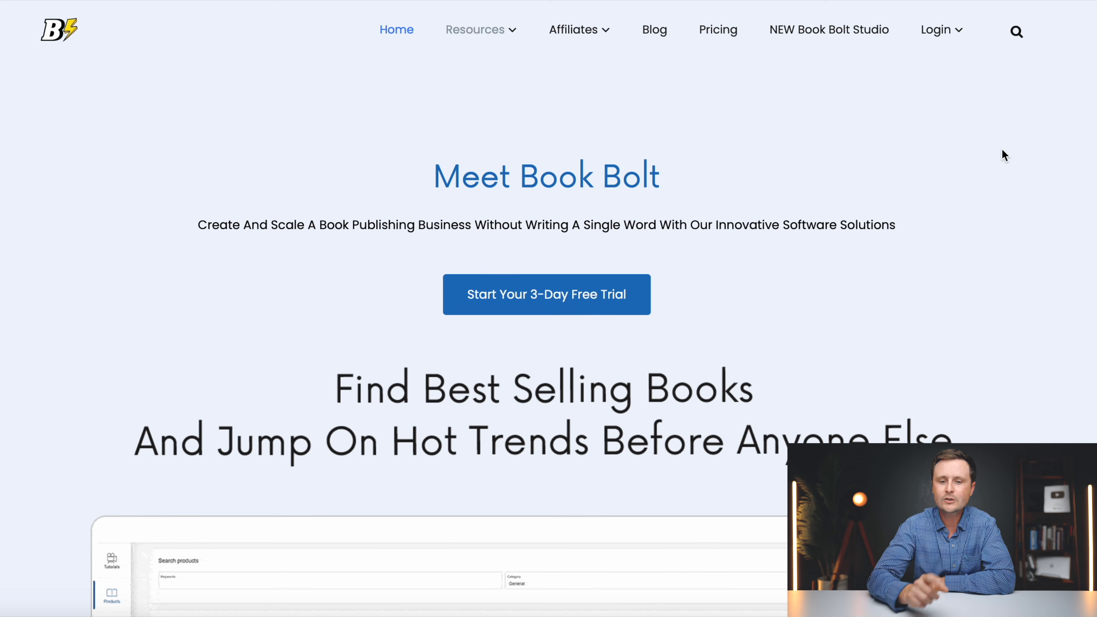
- Show Book Bolt's pricing plans and compare yearly against monthly prices
click(719, 37)
scroll(1041, 375, down, 5)
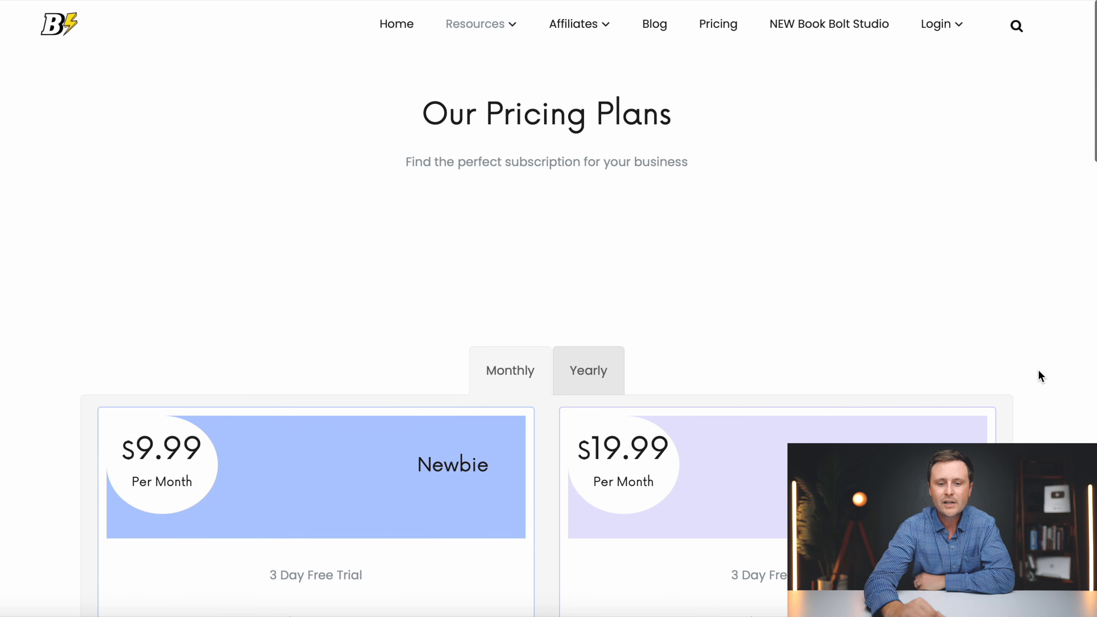
click(593, 193)
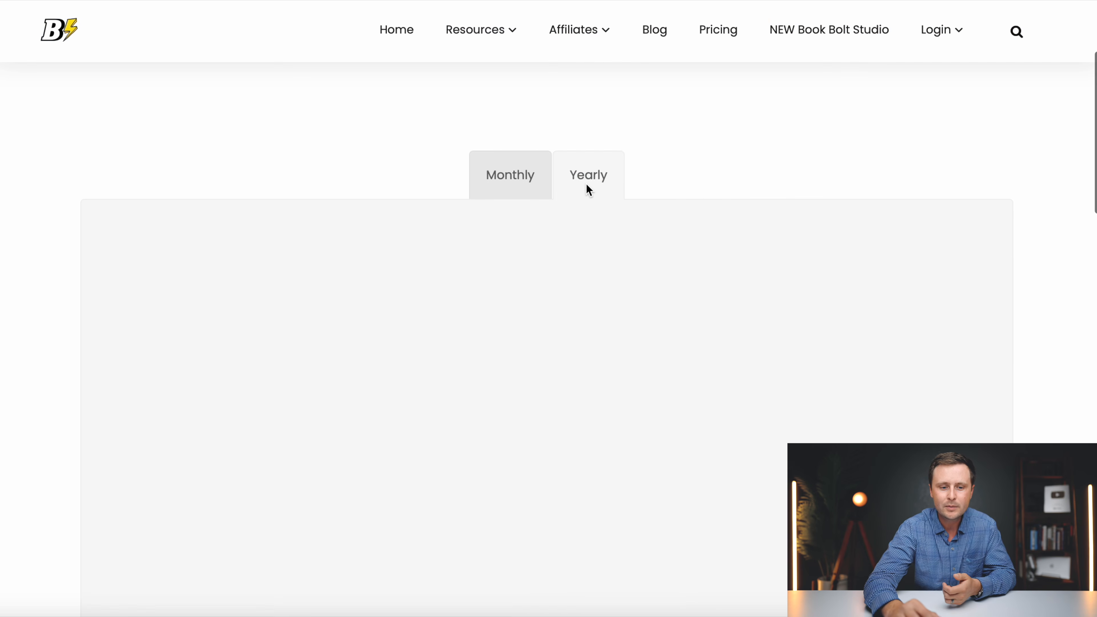
click(523, 181)
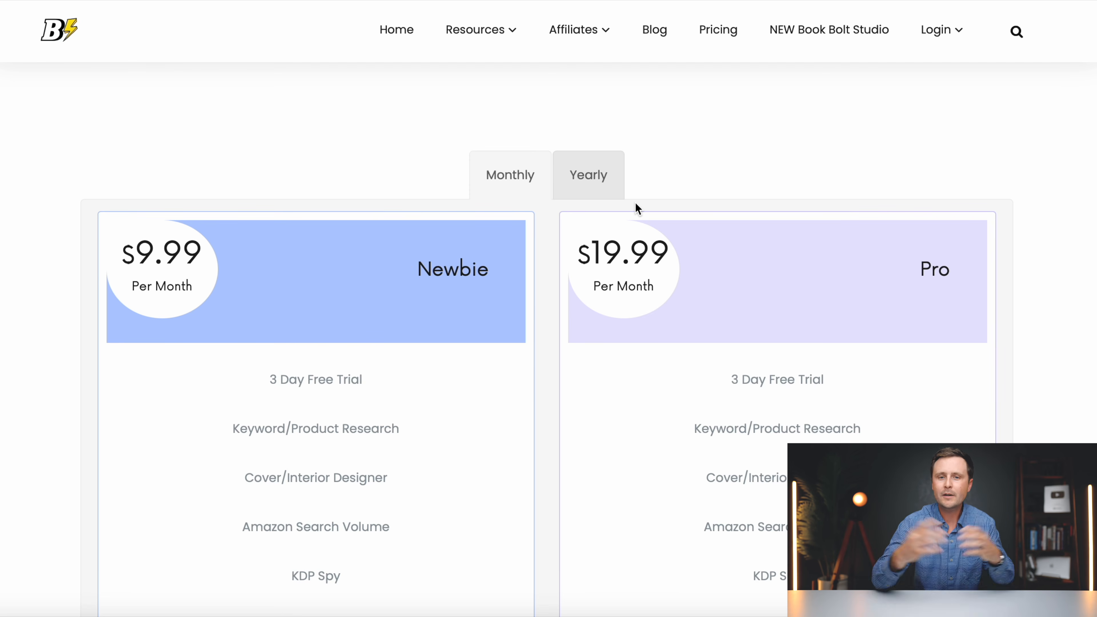
- Review the full plan list, then log in to the Book Bolt dashboard
scroll(636, 208, down, 1)
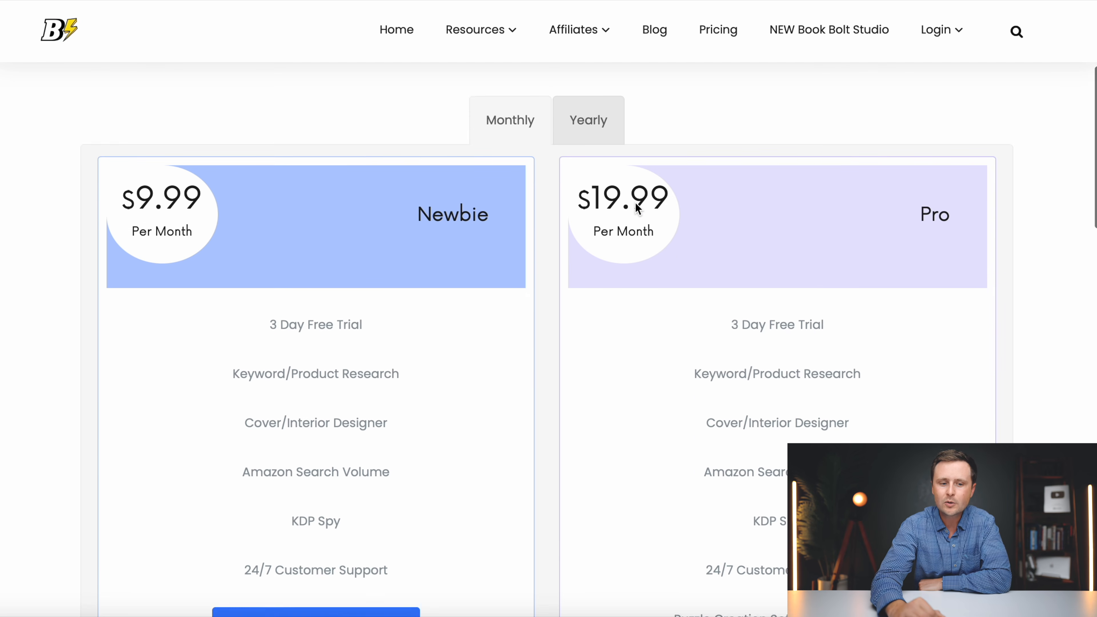
scroll(636, 208, down, 2)
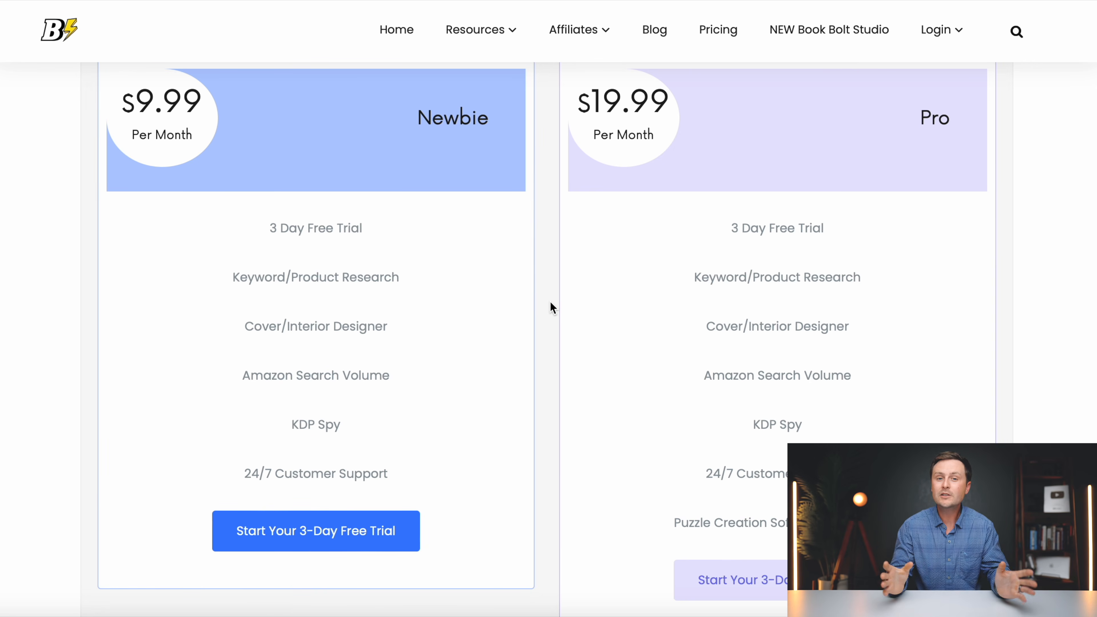
scroll(552, 308, down, 5)
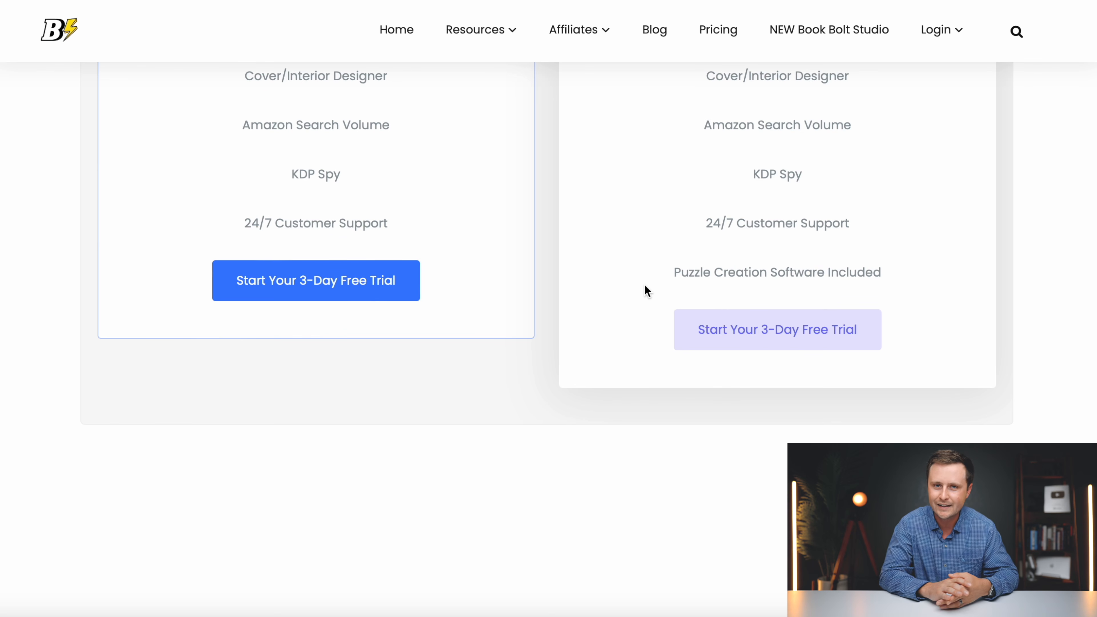
scroll(647, 291, up, 7)
scroll(535, 327, down, 5)
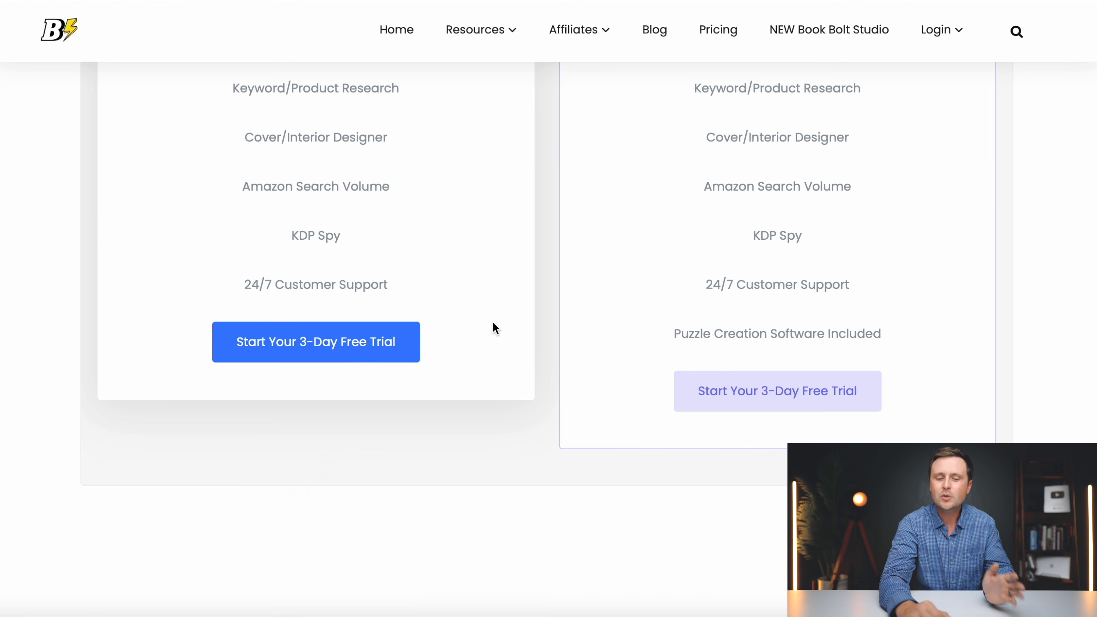
scroll(493, 322, up, 10)
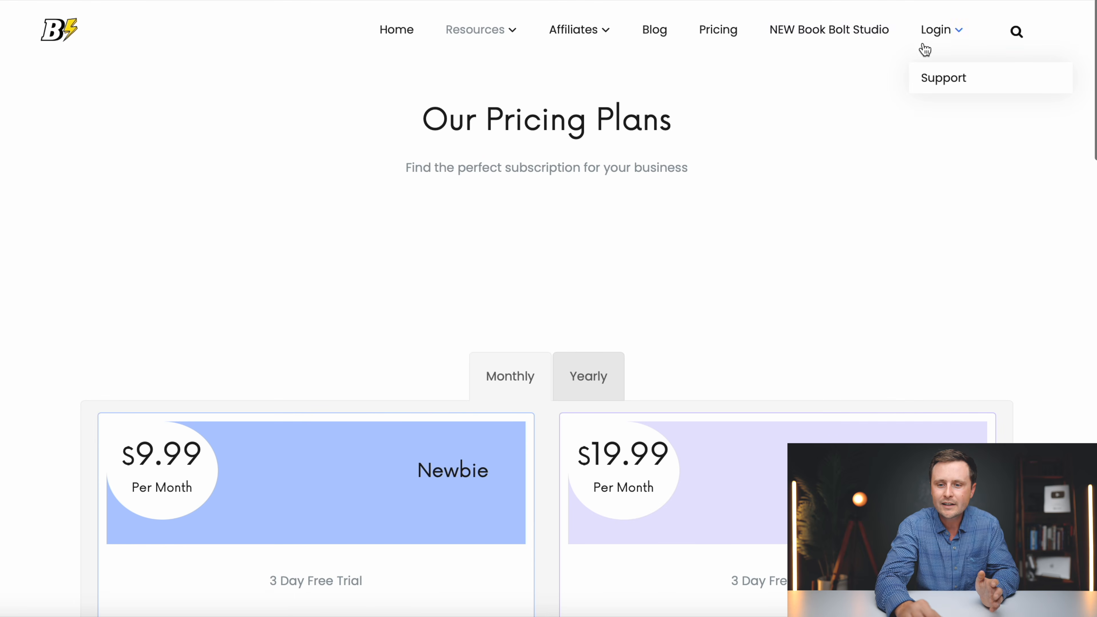
click(946, 32)
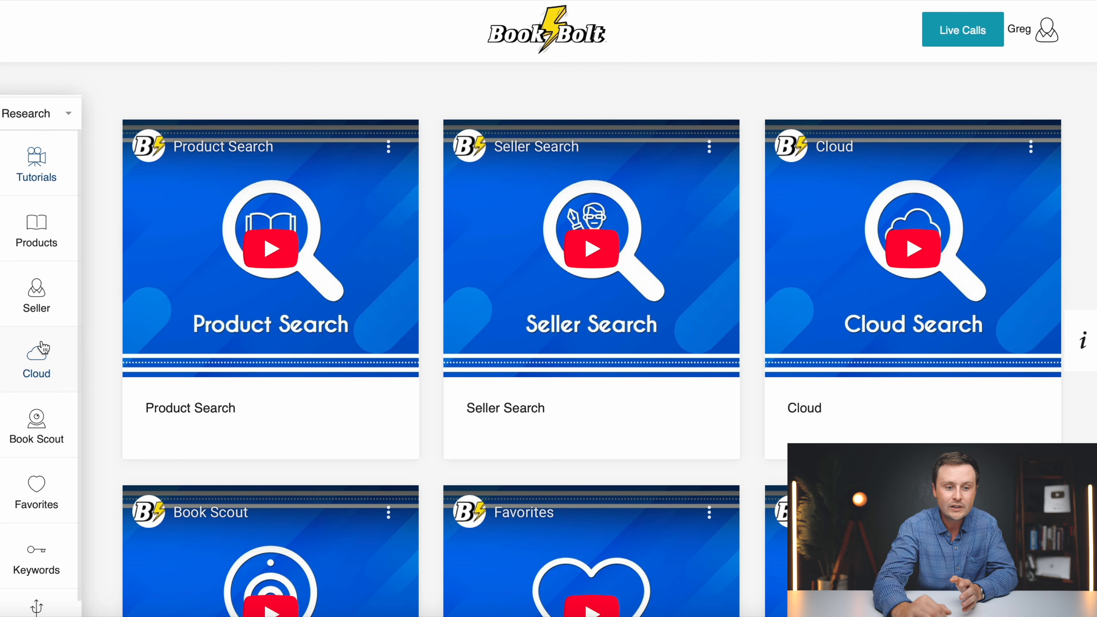
- Switch the sidebar from Research to Create and open the TEMPLATE Recipe Book 7x10 in Studio
scroll(39, 348, down, 2)
scroll(62, 437, up, 2)
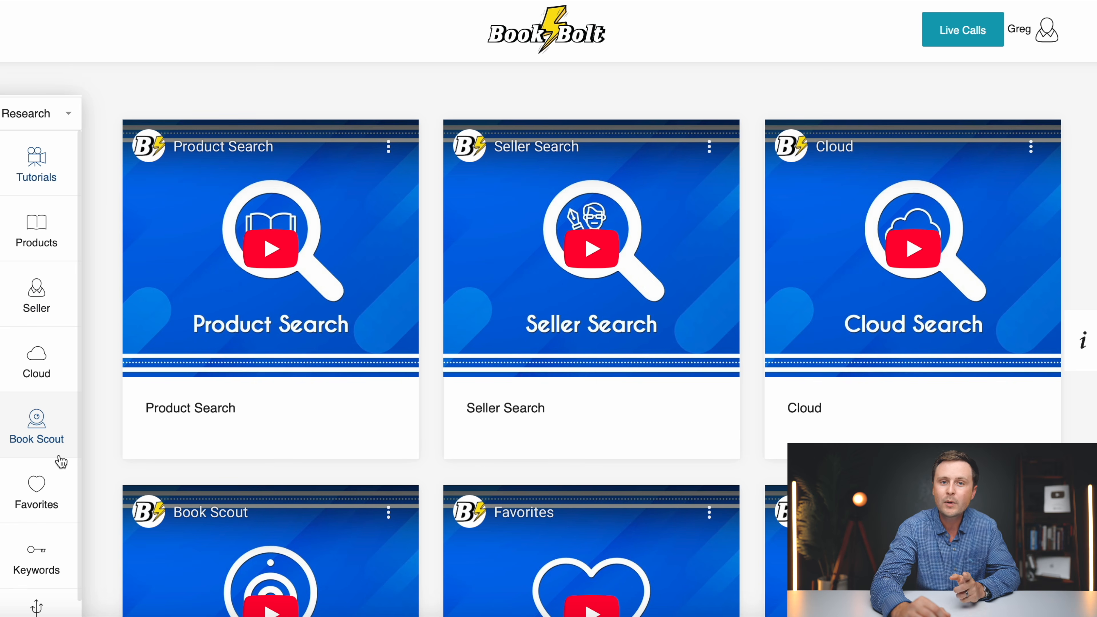
click(34, 117)
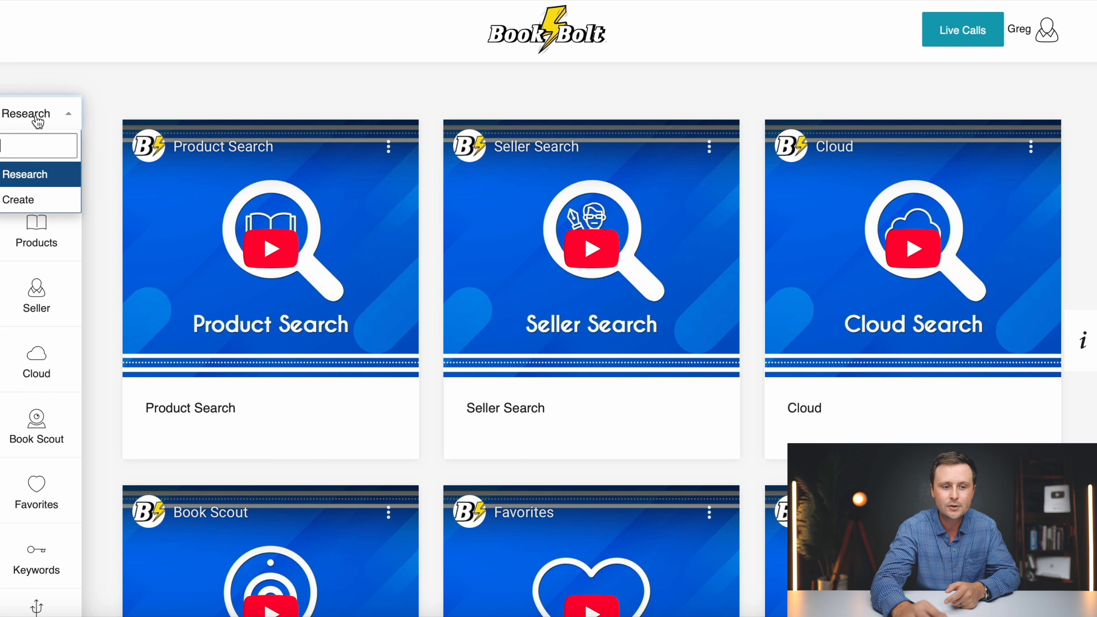
click(22, 198)
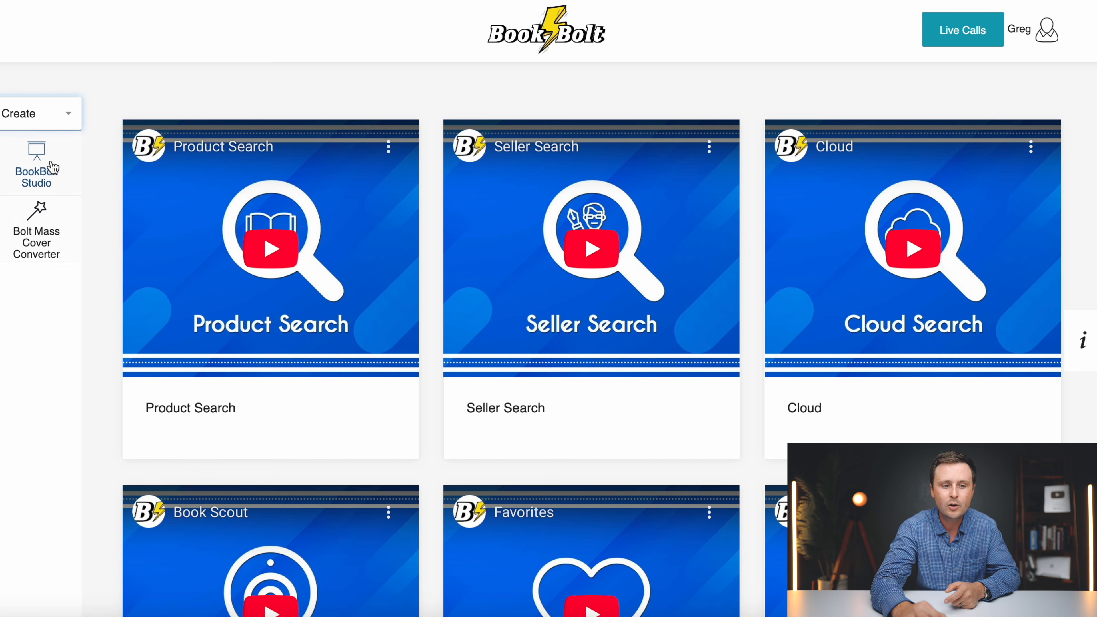
click(46, 181)
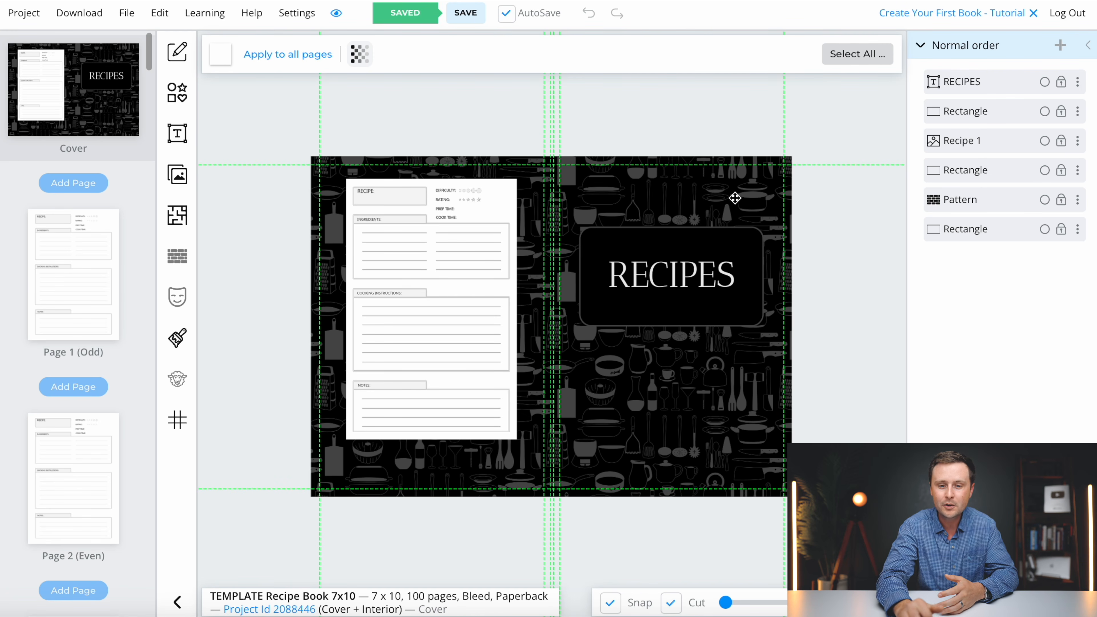
- View the recipe book's interior Page 1, then return to its RECIPES cover
click(44, 286)
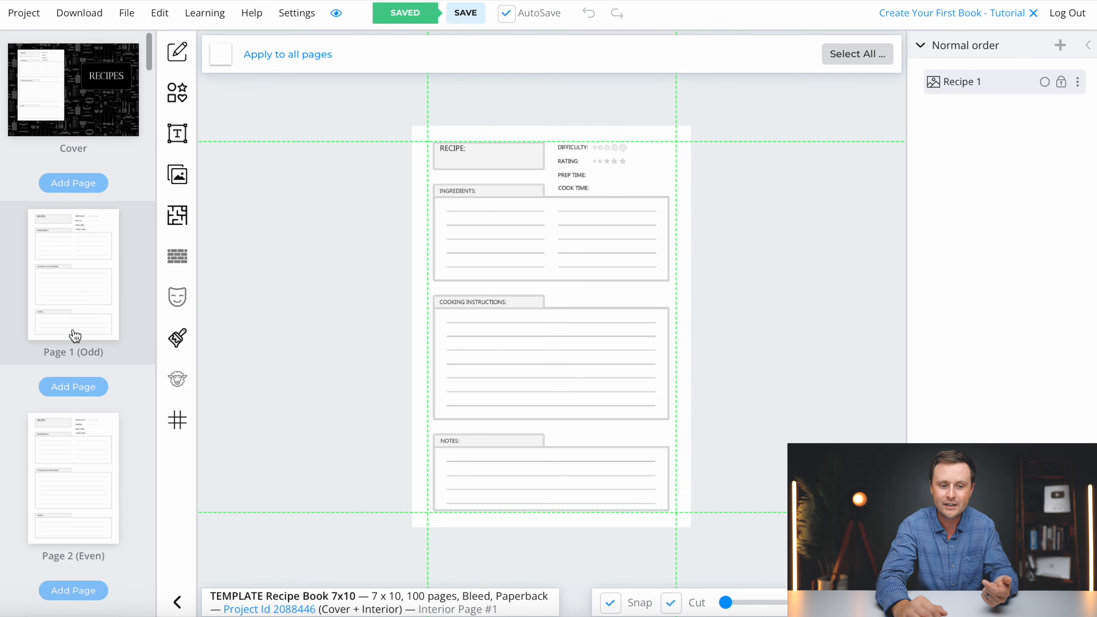
scroll(75, 336, down, 8)
scroll(75, 335, up, 8)
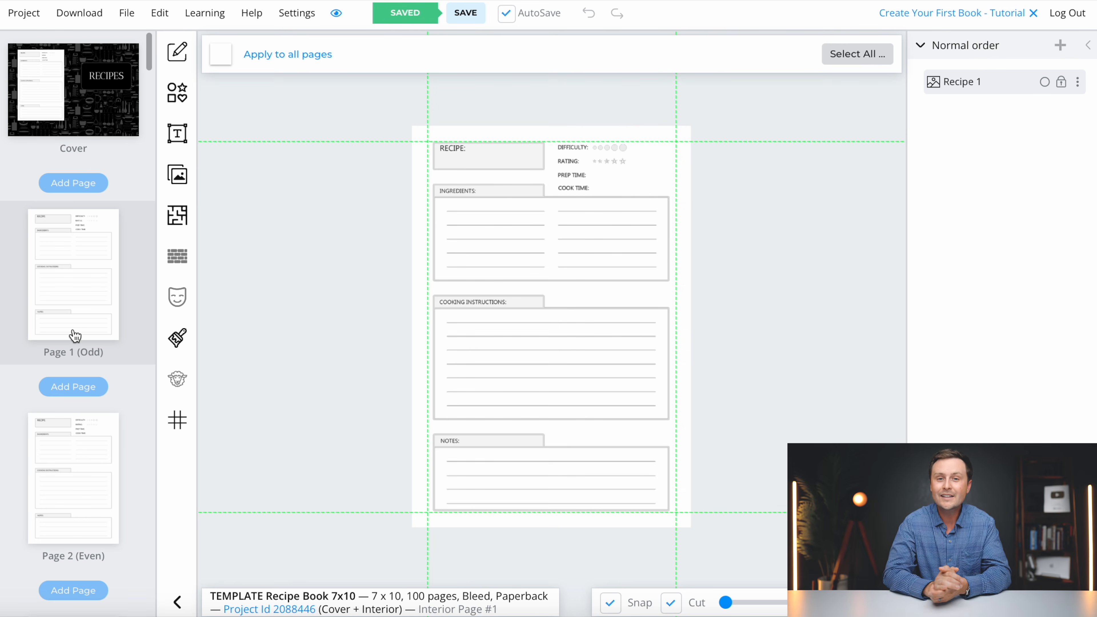
click(111, 122)
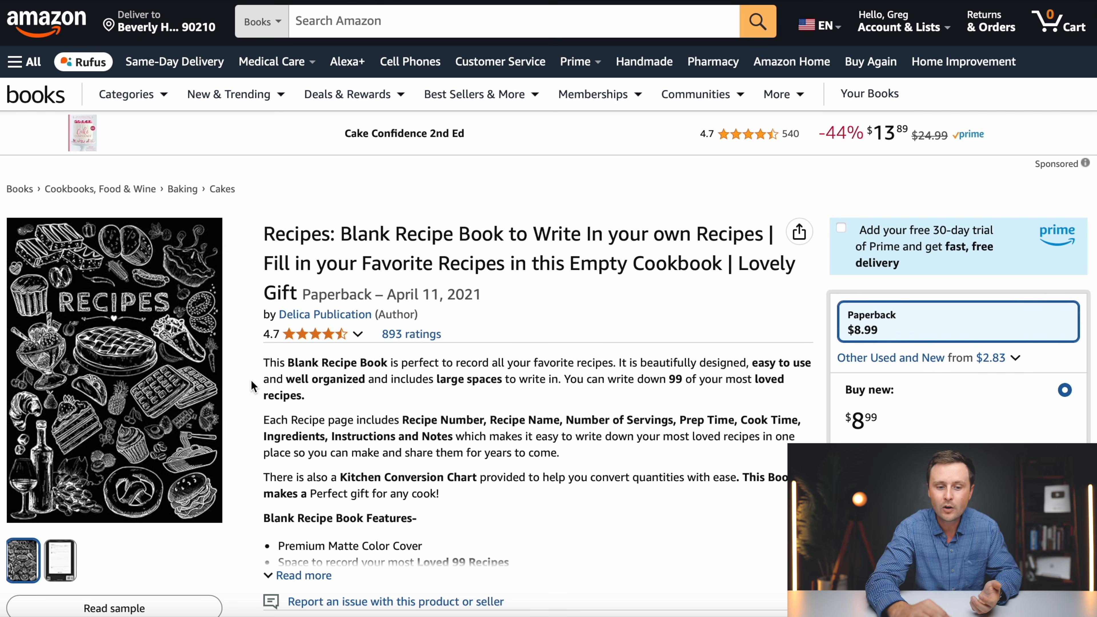
scroll(250, 381, down, 5)
scroll(250, 381, down, 10)
scroll(250, 381, up, 15)
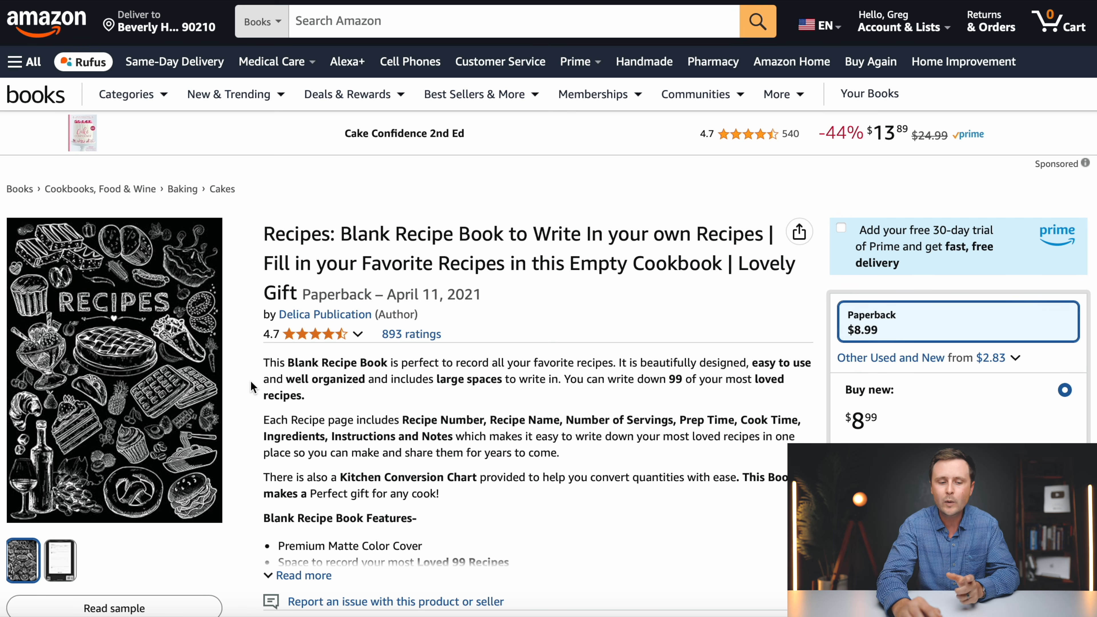
- Zoom in on the competing book's cover and view its second product image
scroll(251, 383, down, 3)
mouse_move(121, 246)
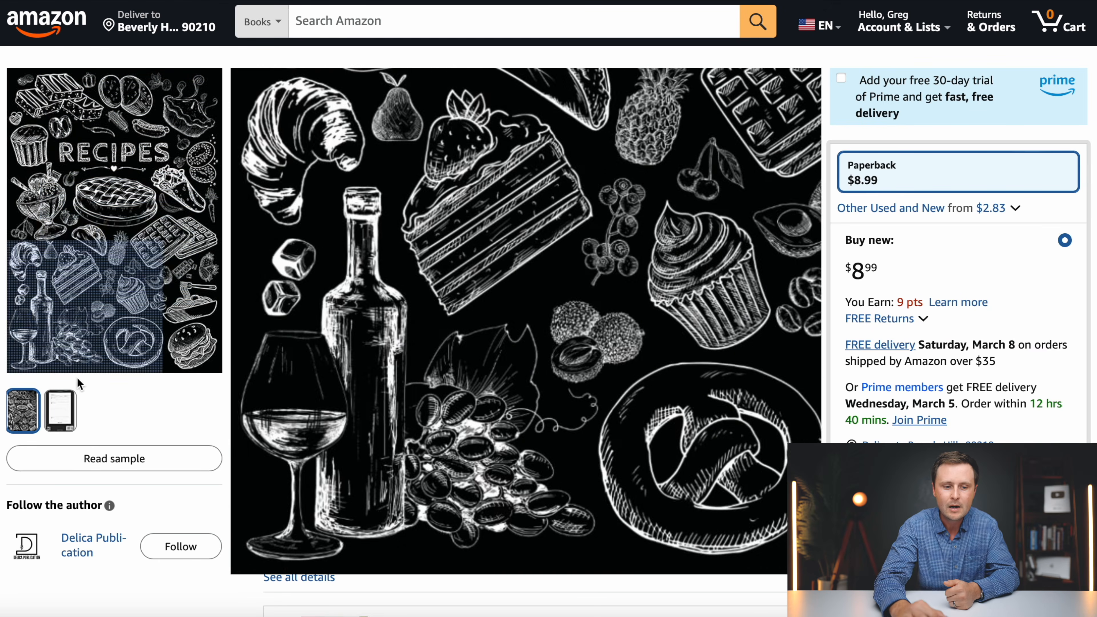
mouse_move(66, 415)
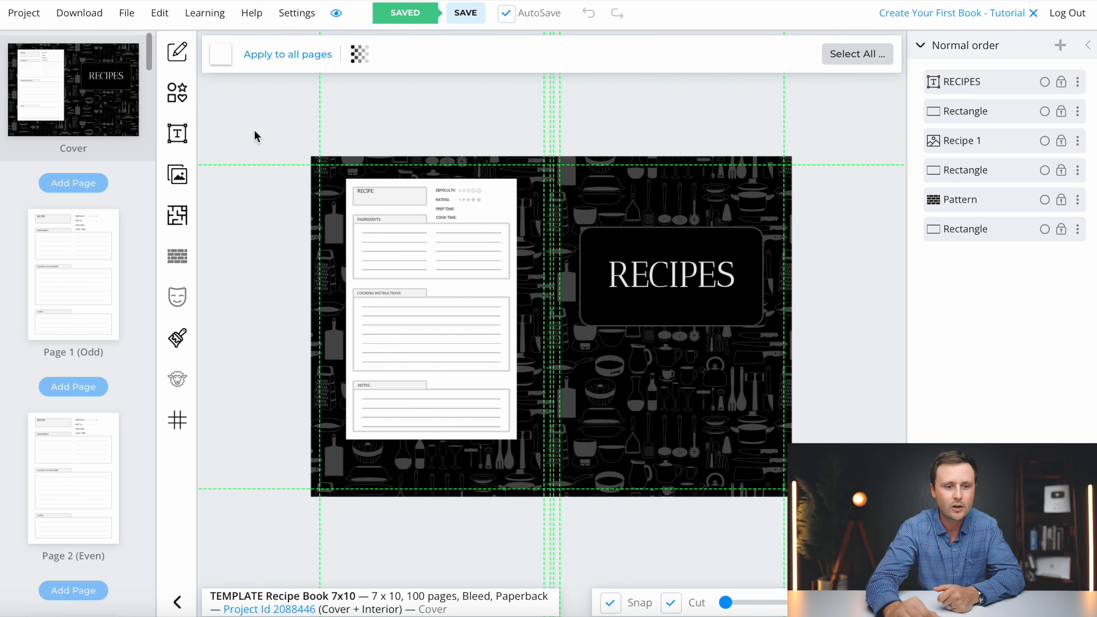
- Create a new 7 x 10 in paperback project with bleed and 100 pages
click(28, 16)
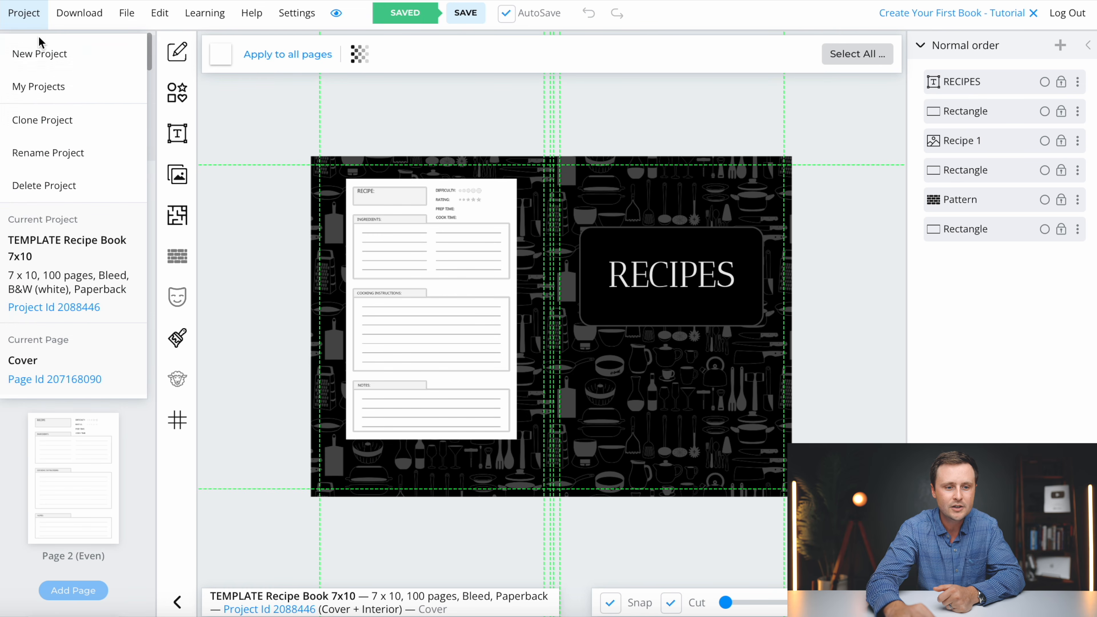
click(46, 55)
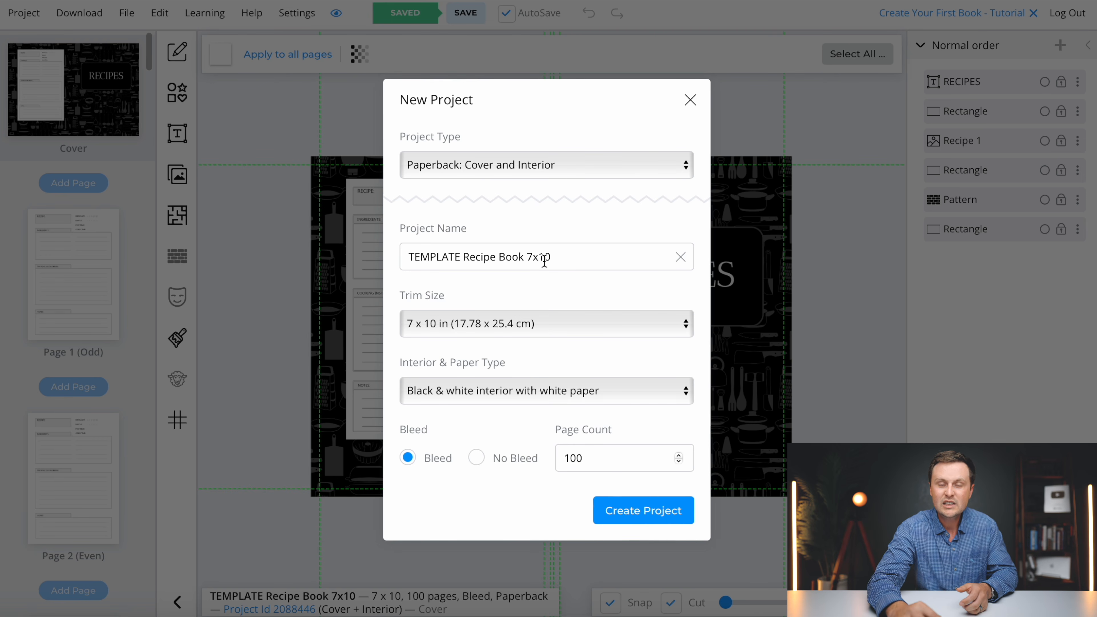
click(451, 329)
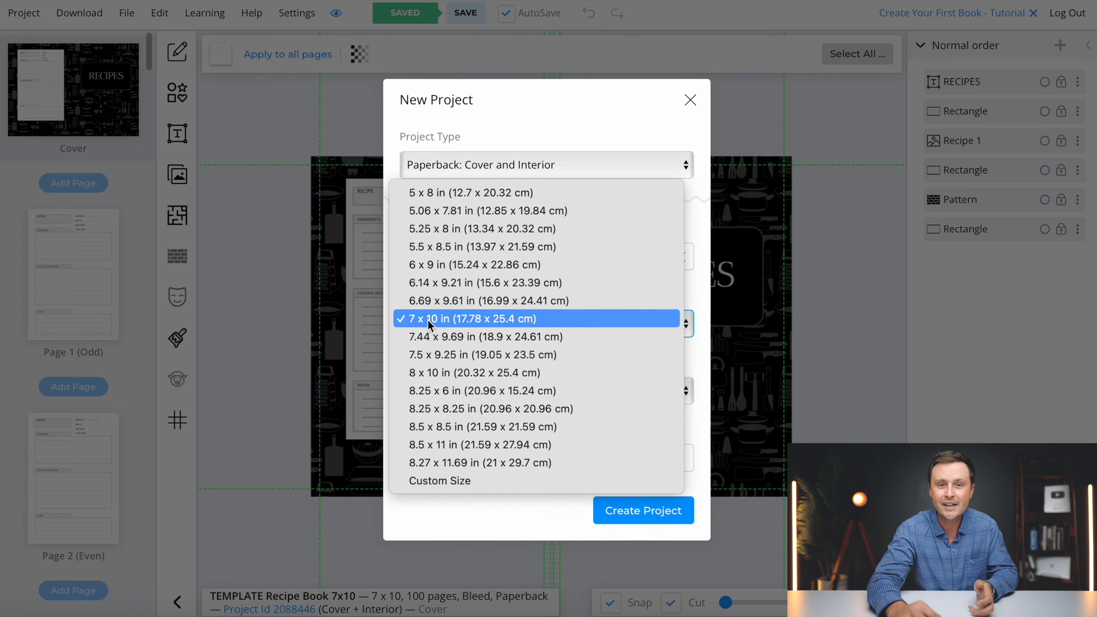
click(430, 320)
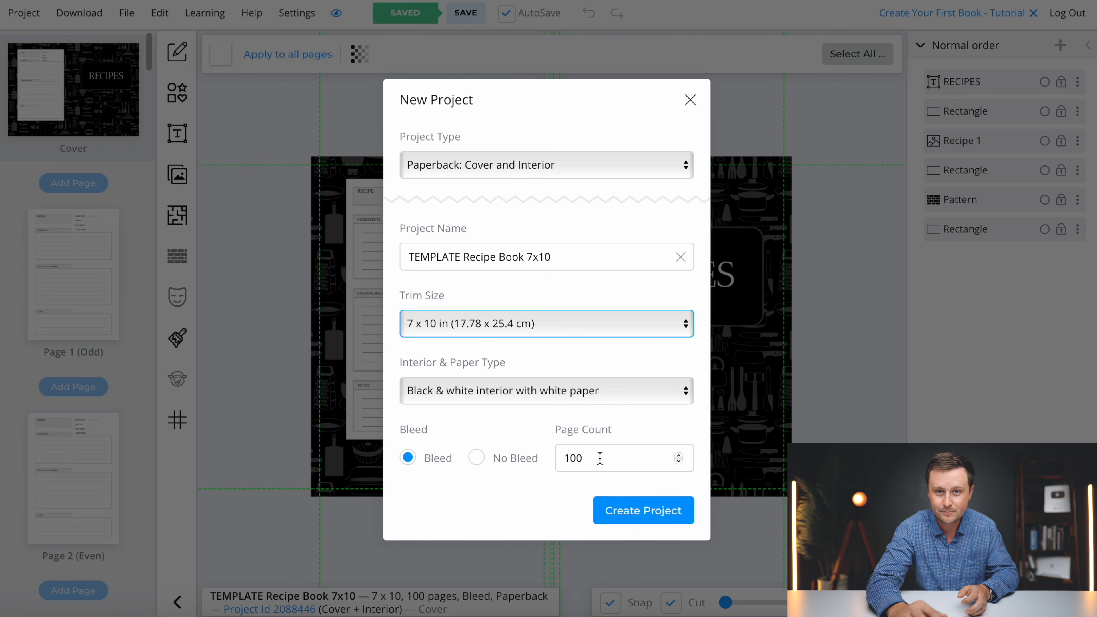
click(654, 517)
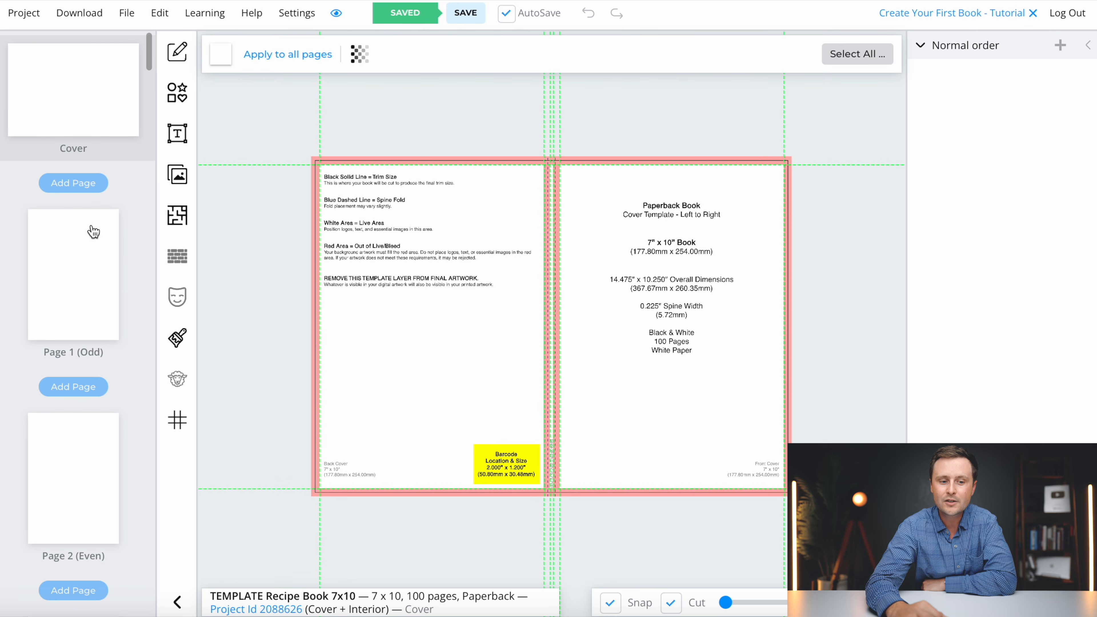
scroll(88, 279, down, 10)
scroll(89, 279, up, 10)
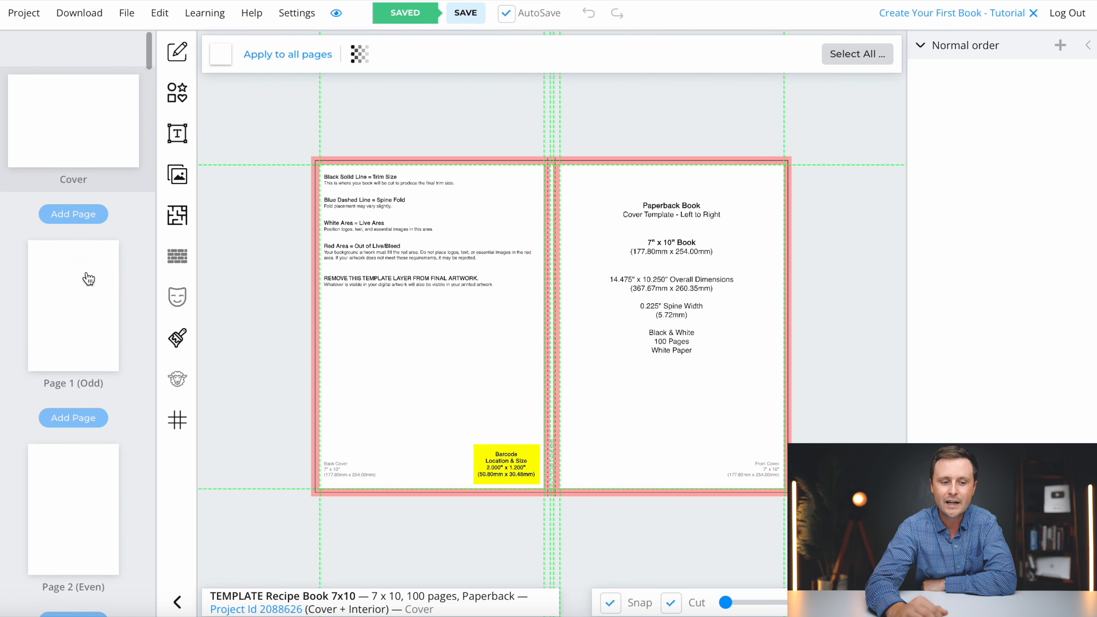
click(65, 284)
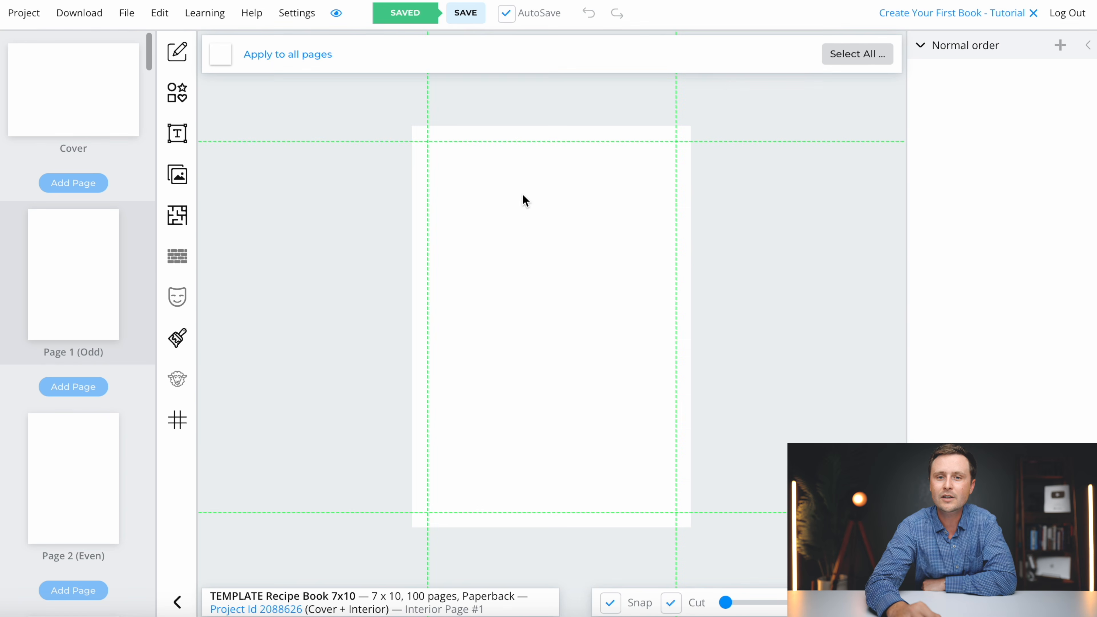
click(98, 103)
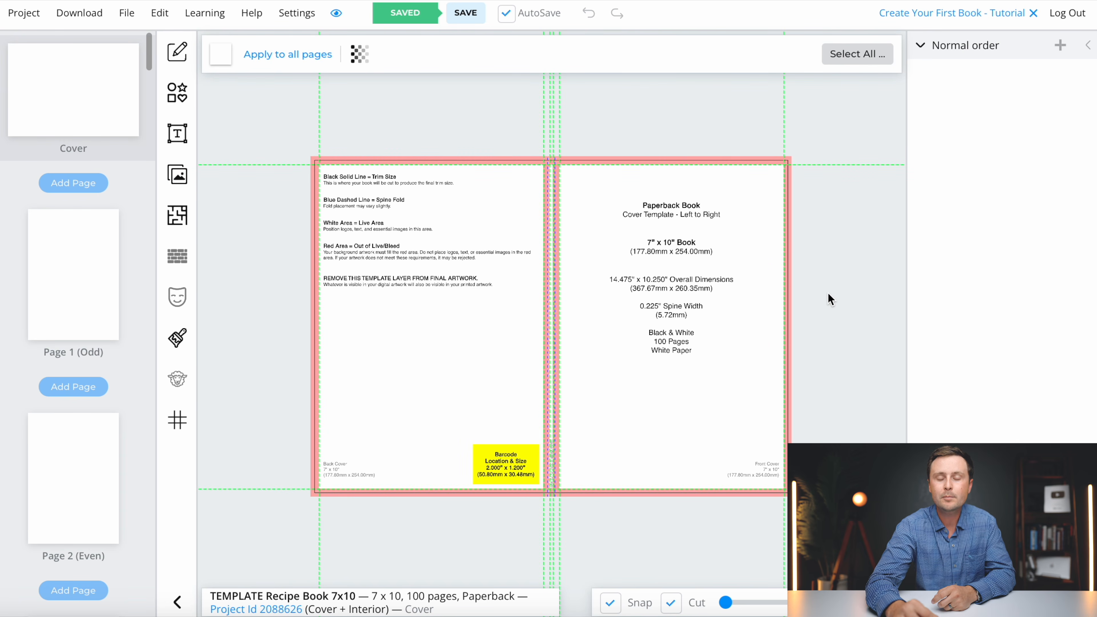
scroll(595, 299, up, 3)
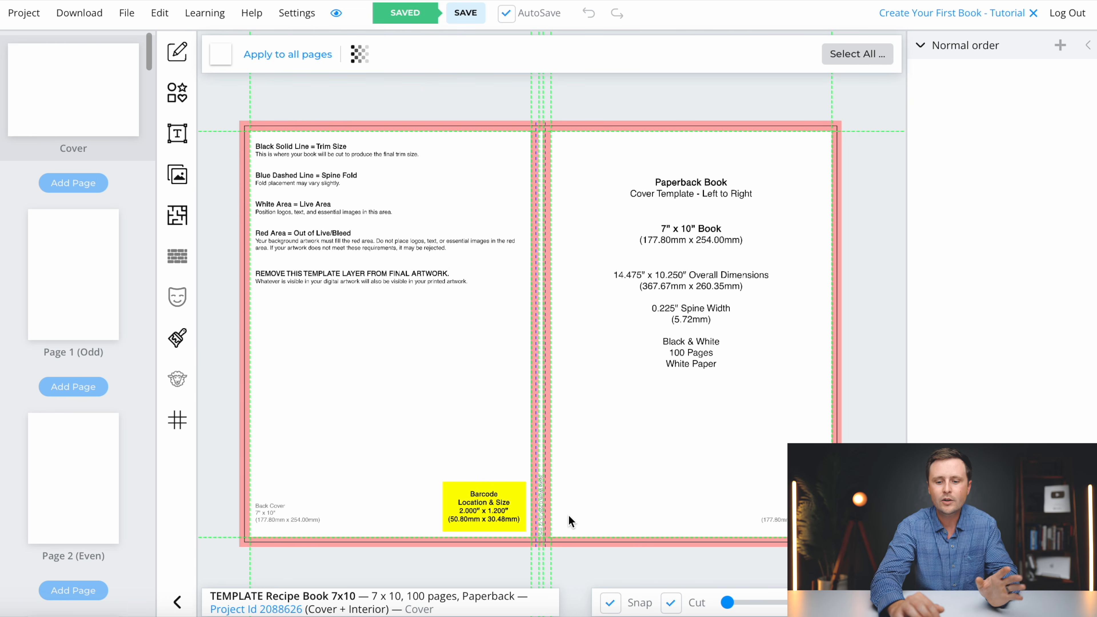
- Hide the cover template guide and add a black rectangle to the cover
click(362, 57)
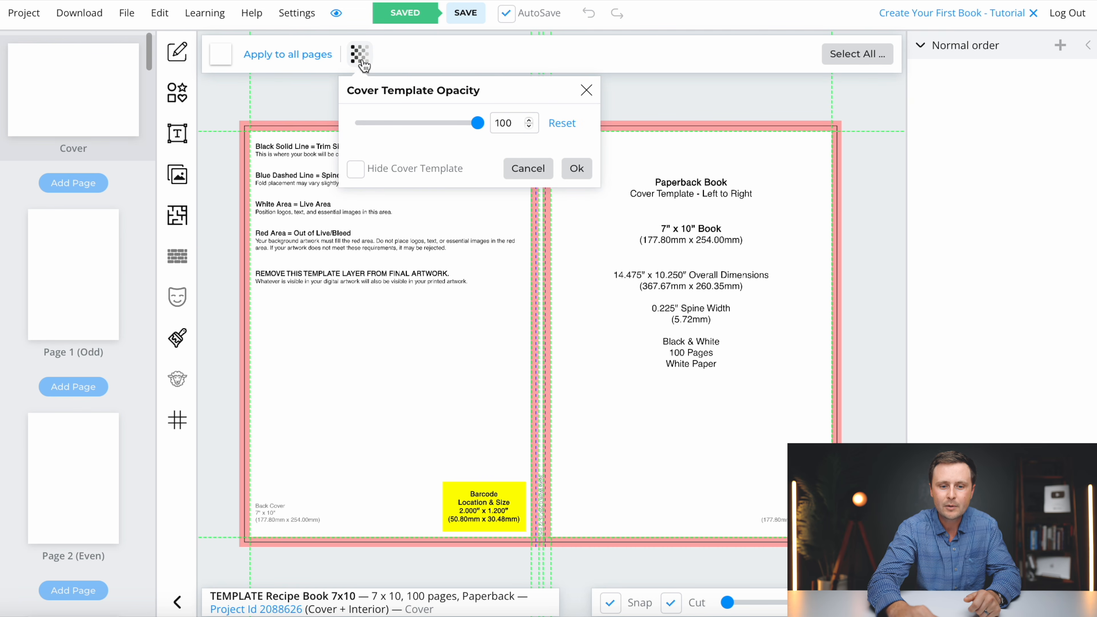
click(356, 175)
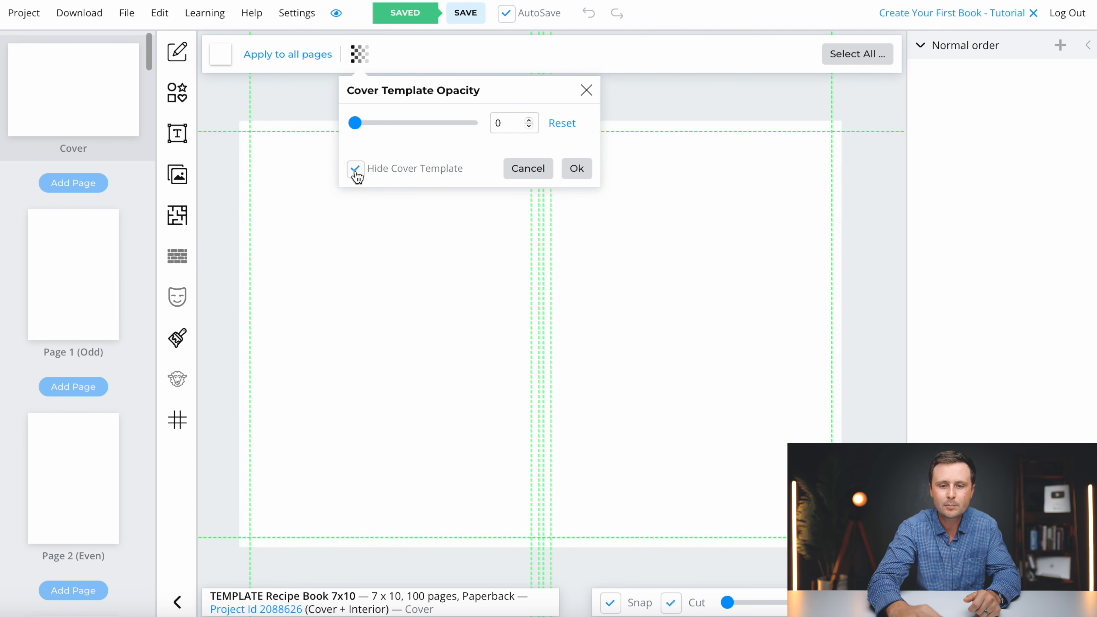
click(577, 168)
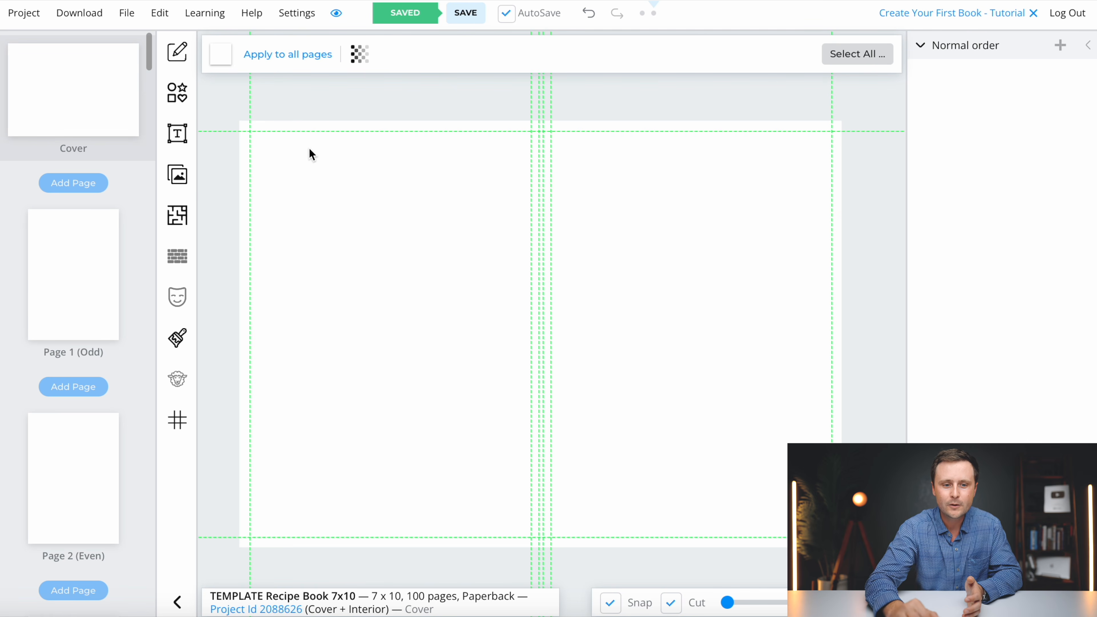
click(176, 97)
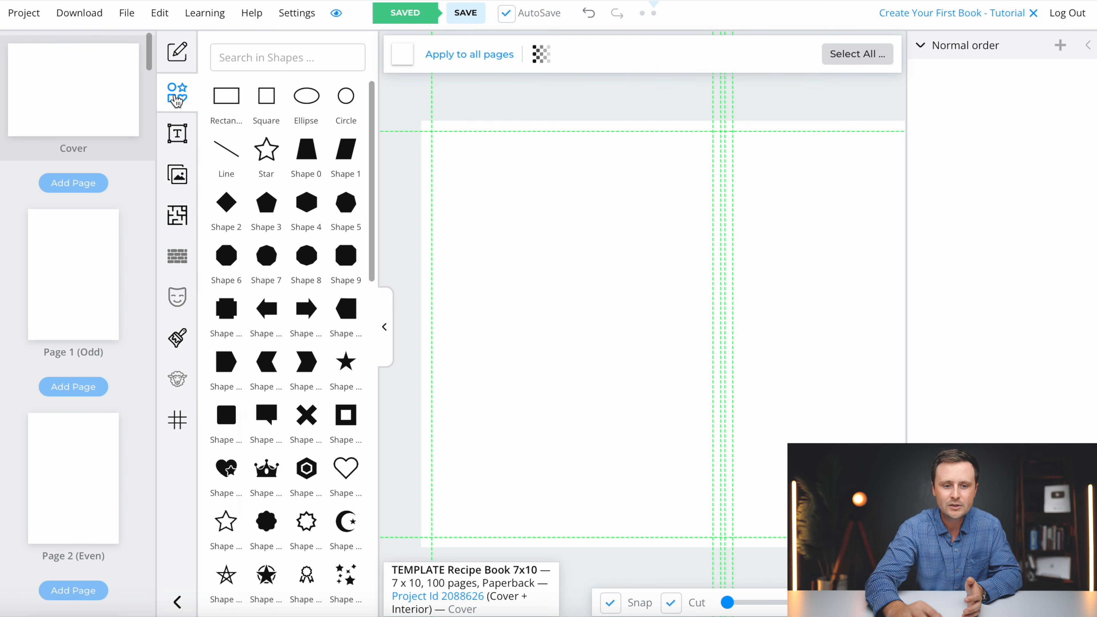
click(225, 103)
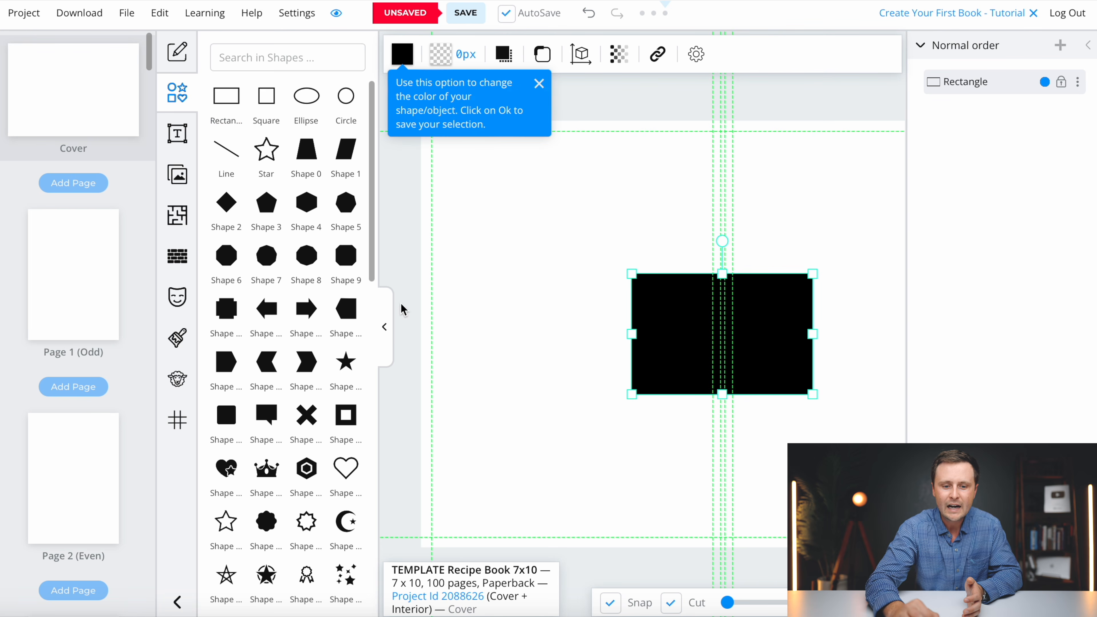
- Drag the rectangle to the top-left and enlarge it until black covers every edge of the spread
click(384, 334)
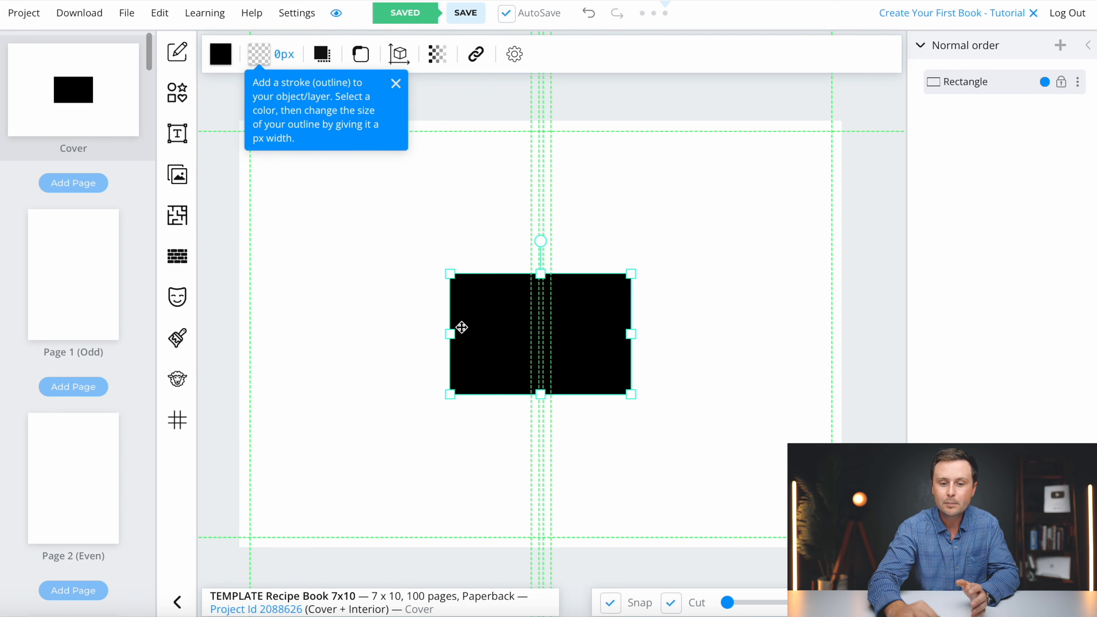
drag(503, 339, 264, 155)
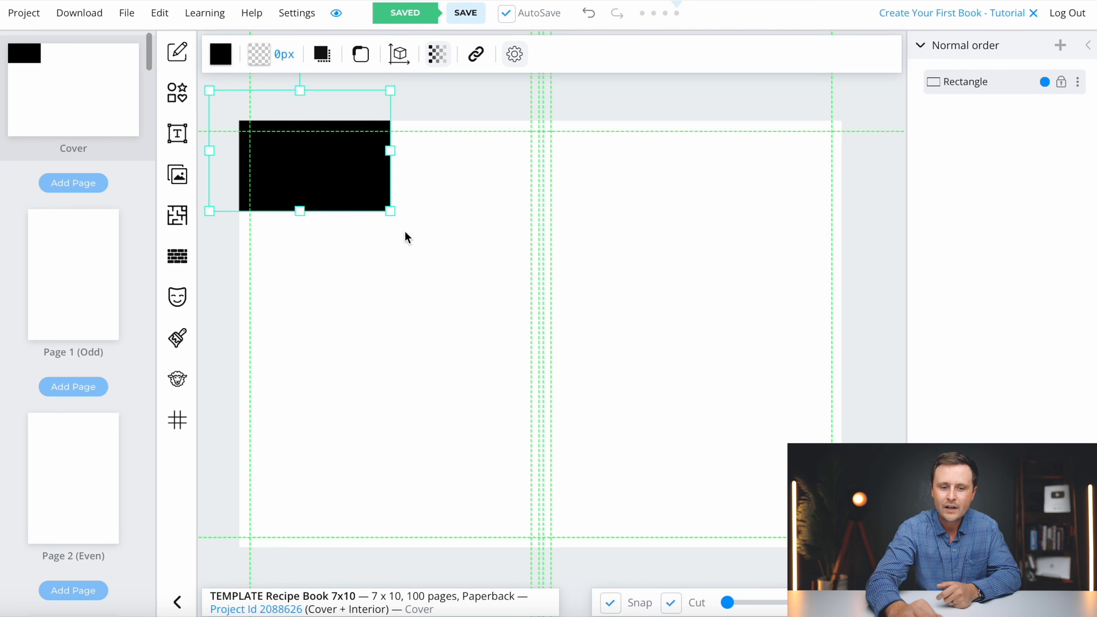
click(391, 211)
drag(391, 211, 873, 605)
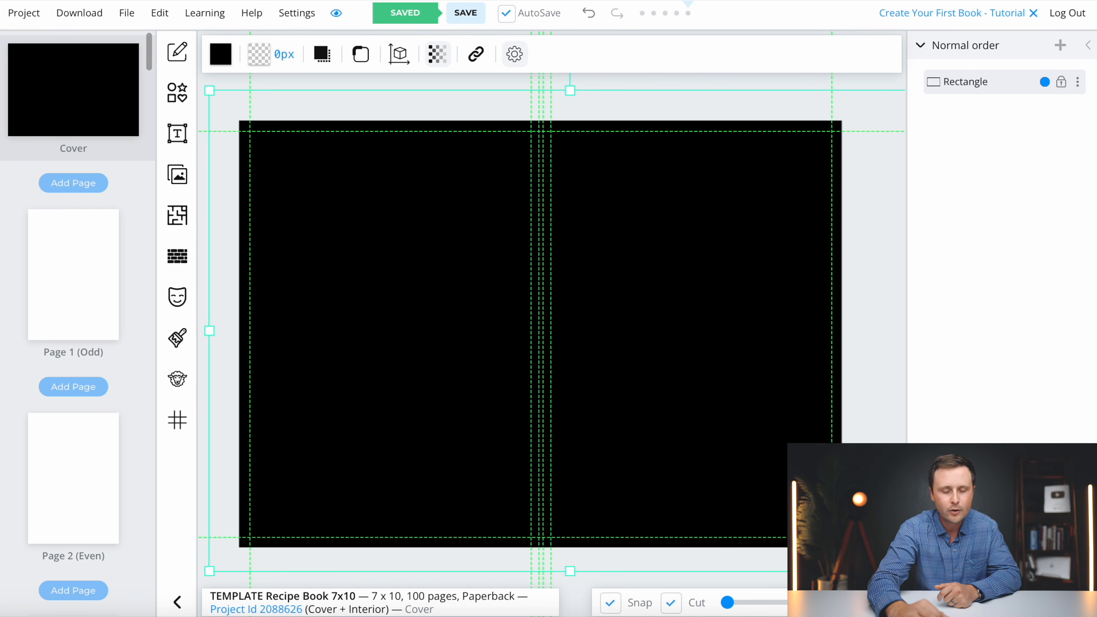
drag(419, 421, 419, 385)
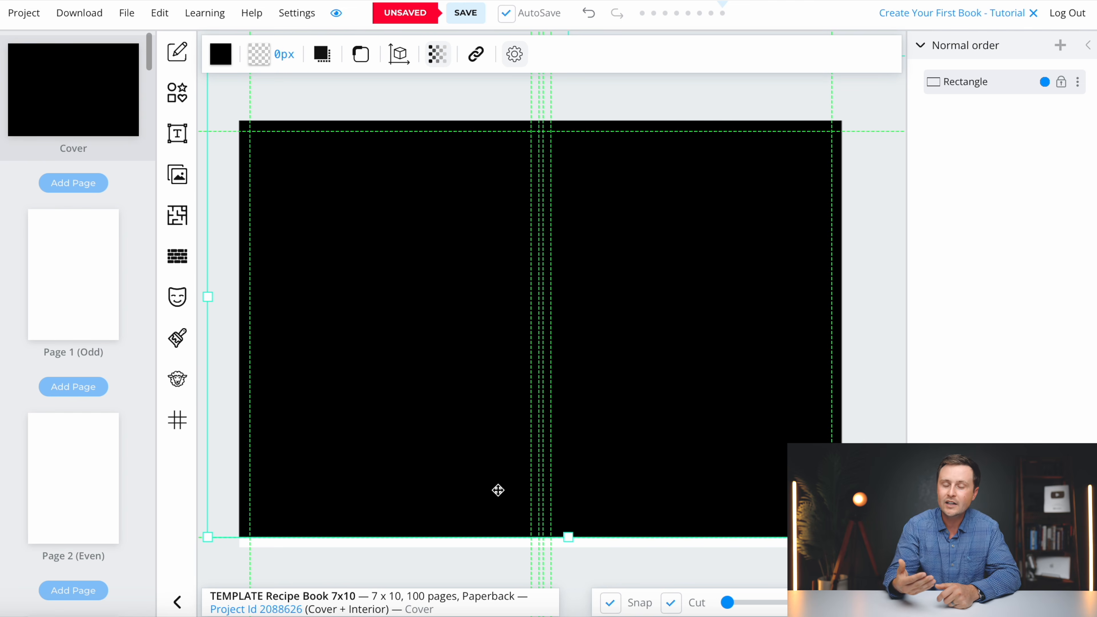
drag(478, 406, 475, 427)
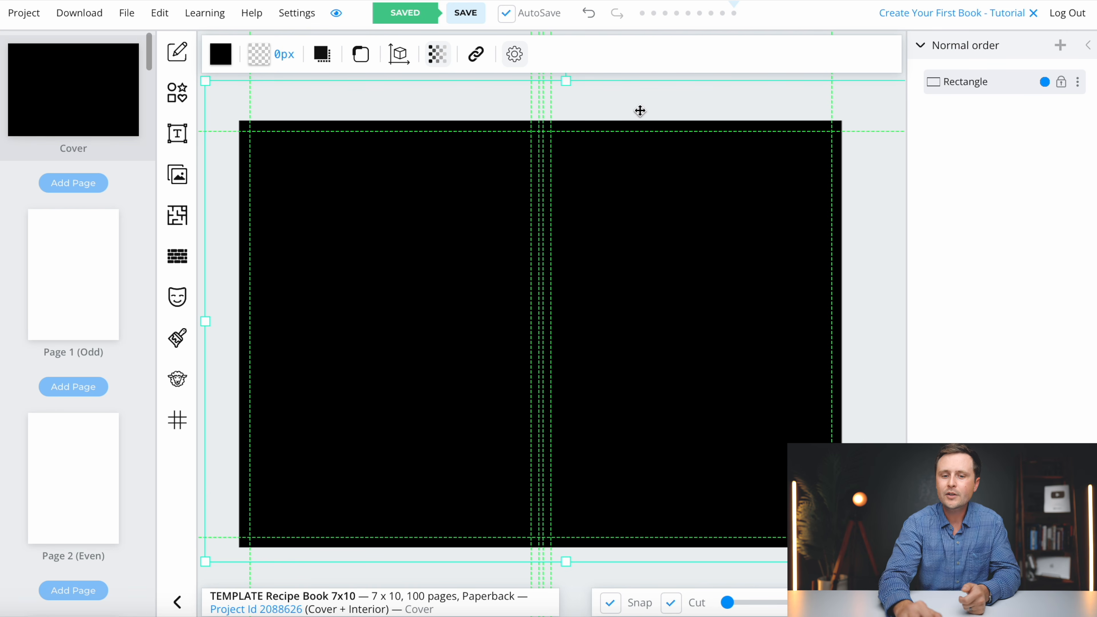
drag(677, 387, 662, 399)
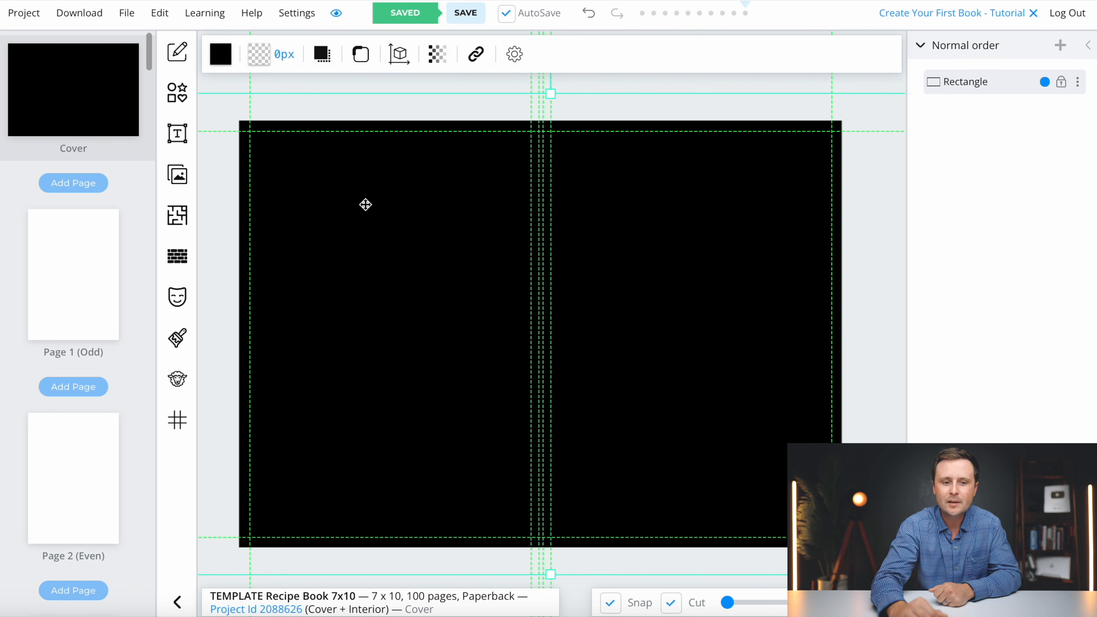
click(177, 138)
- Add a white heading reading 'RECIPES' to the upper front cover
click(302, 61)
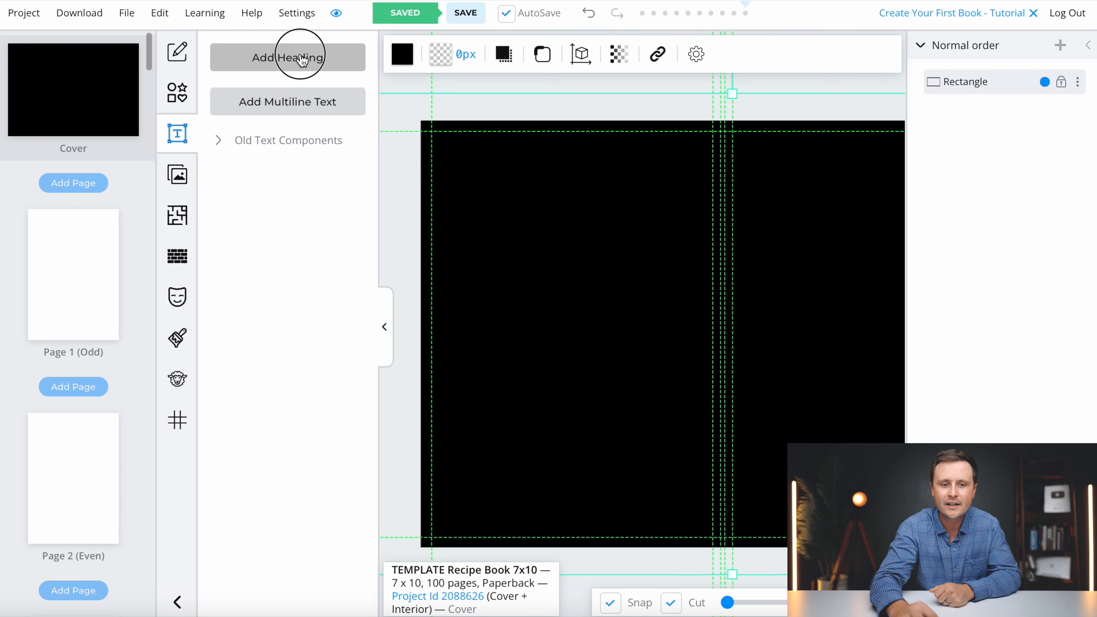
click(384, 333)
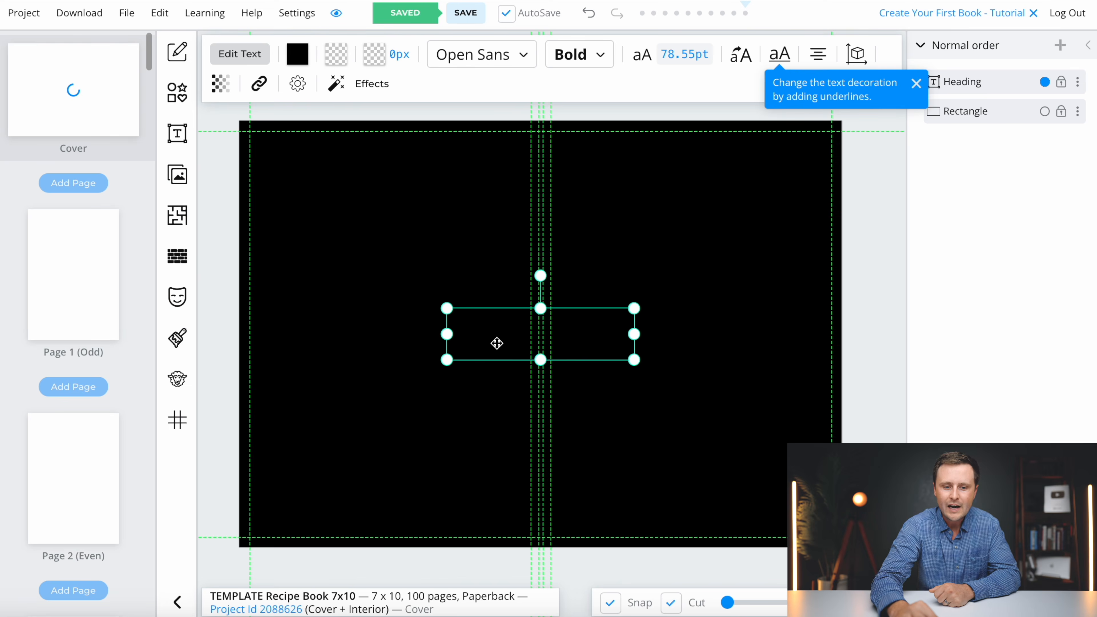
click(298, 61)
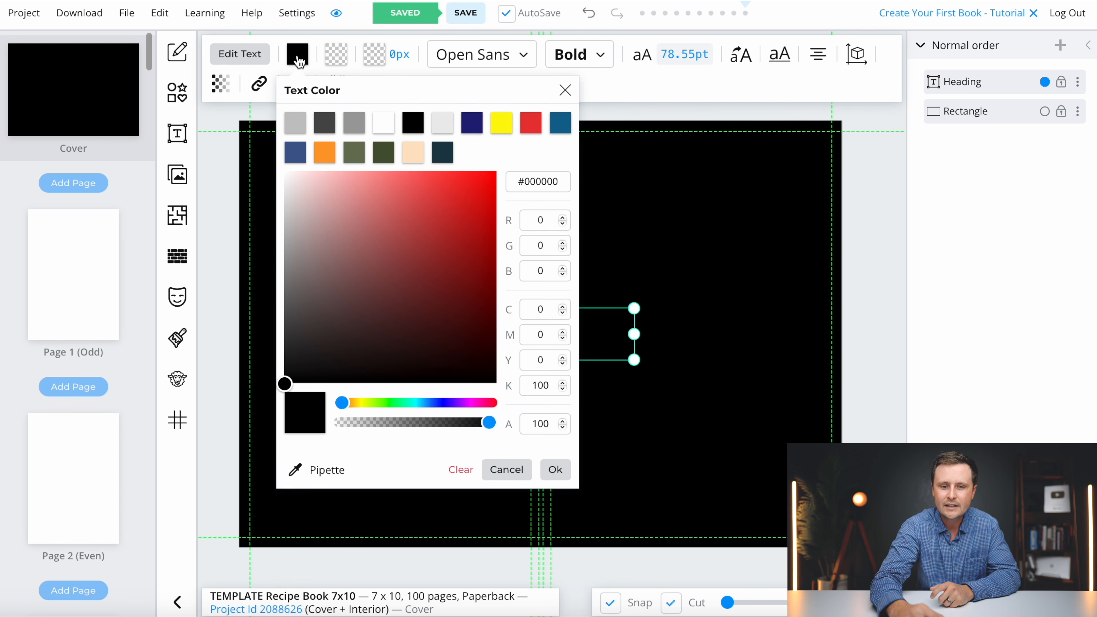
click(383, 132)
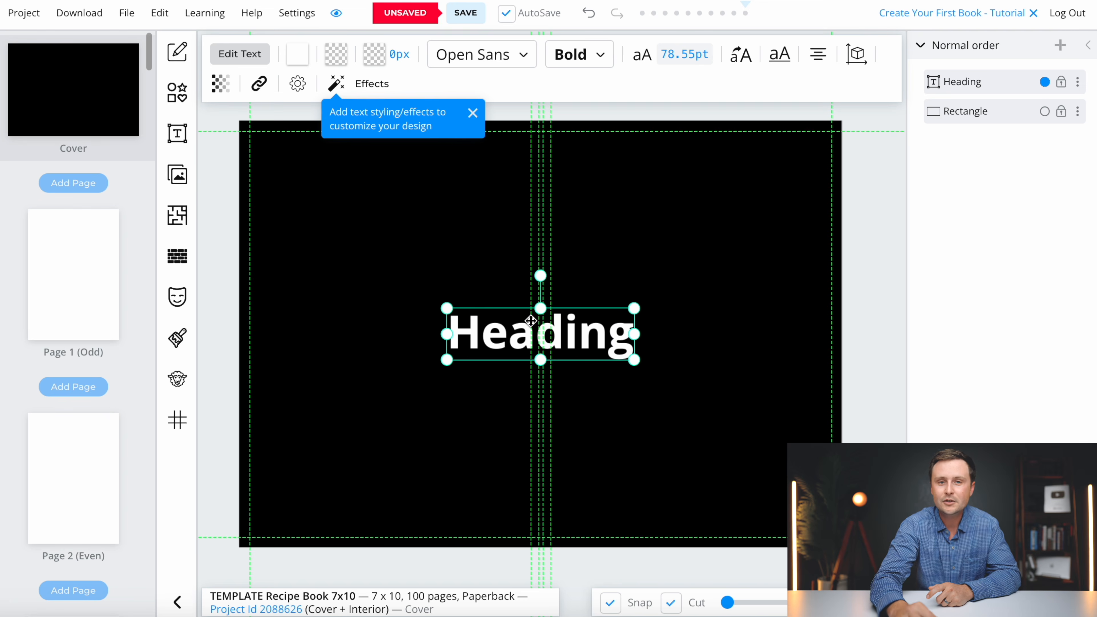
drag(500, 336, 651, 261)
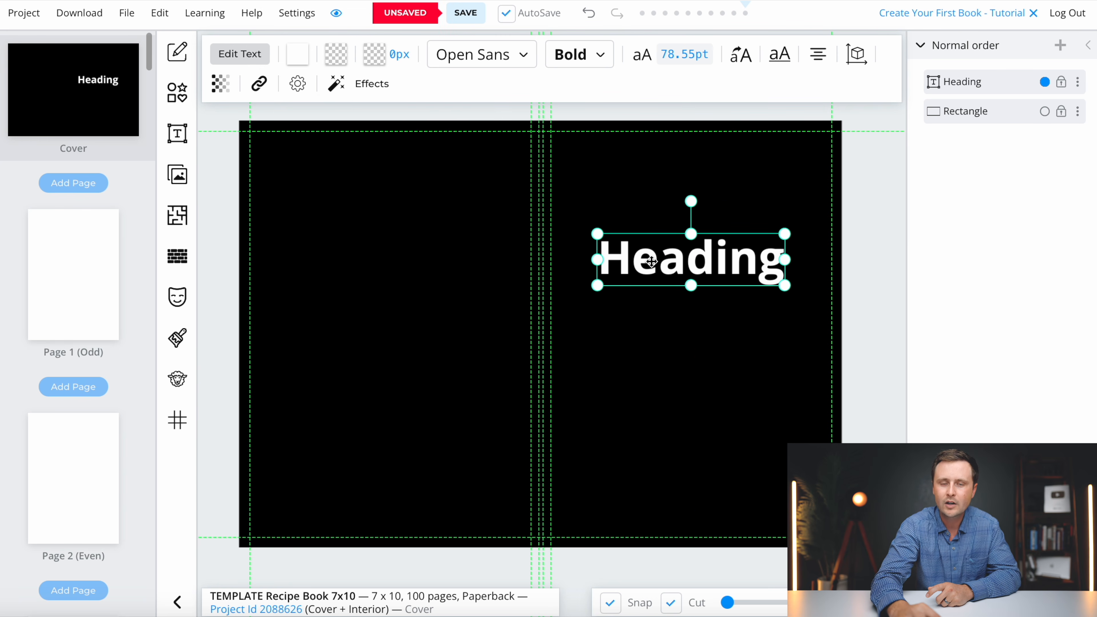
double_click(699, 261)
text(R)
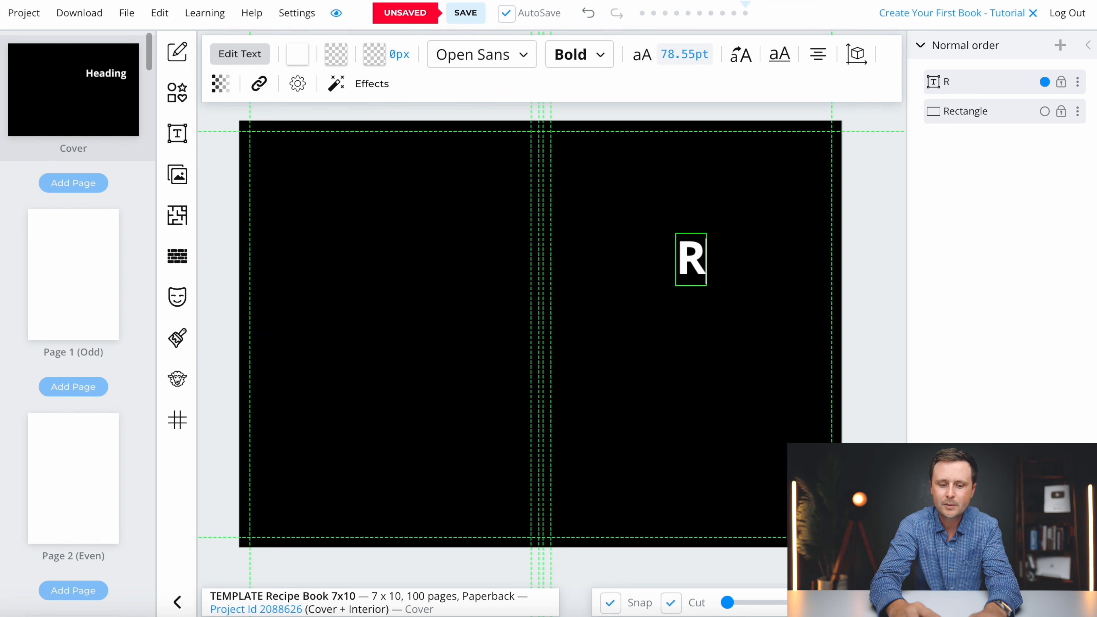
text(ECIPES)
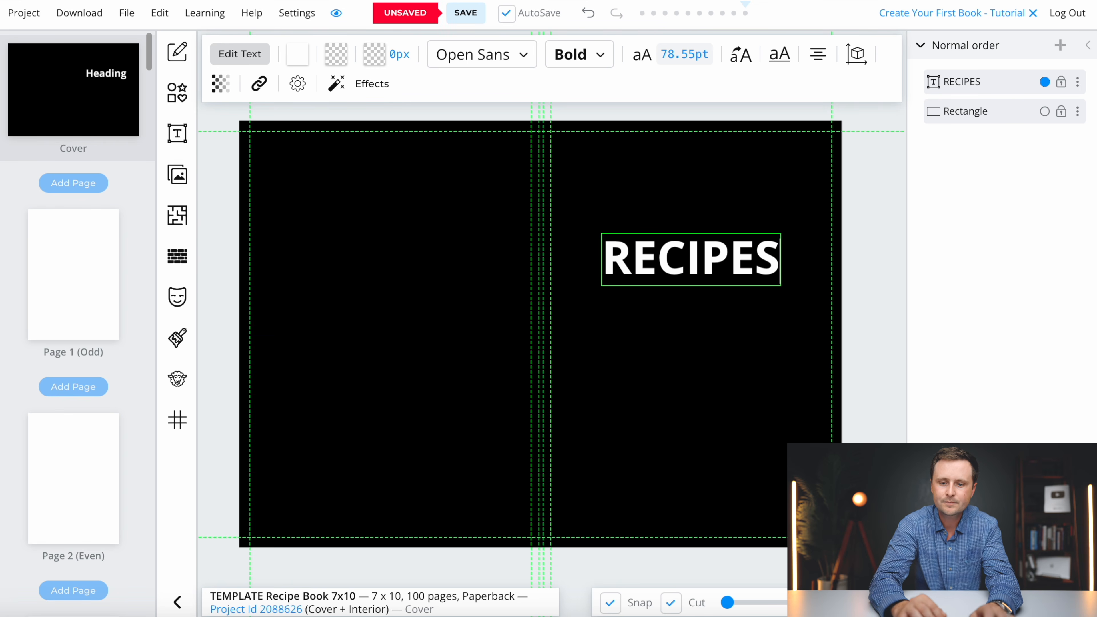
click(673, 360)
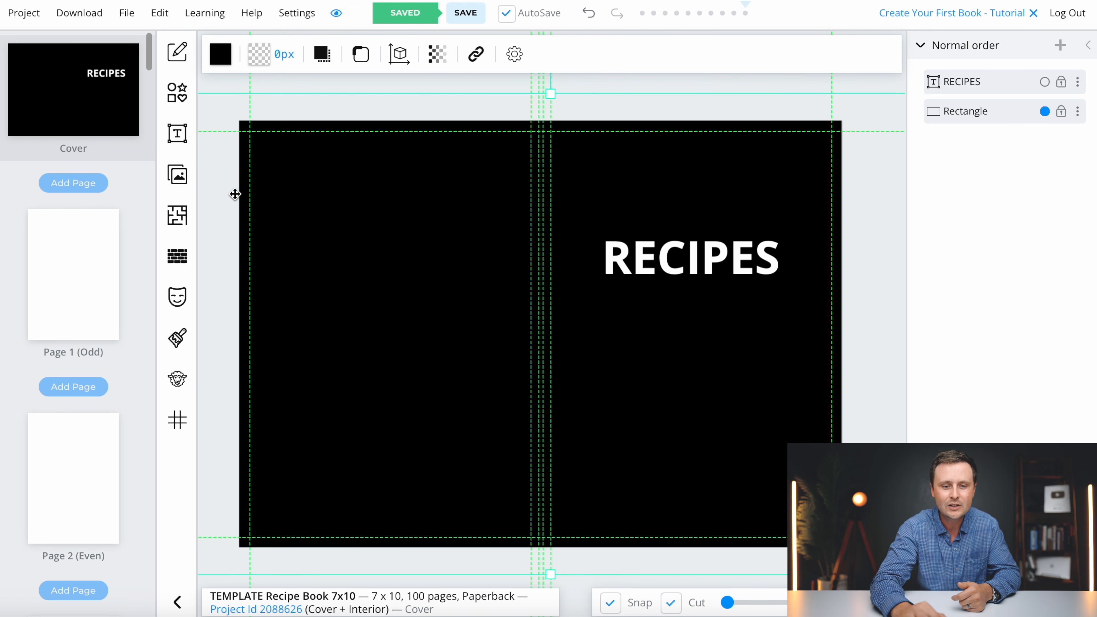
- Search Pixabay stock images for 'KITCHEN ICON'
click(178, 177)
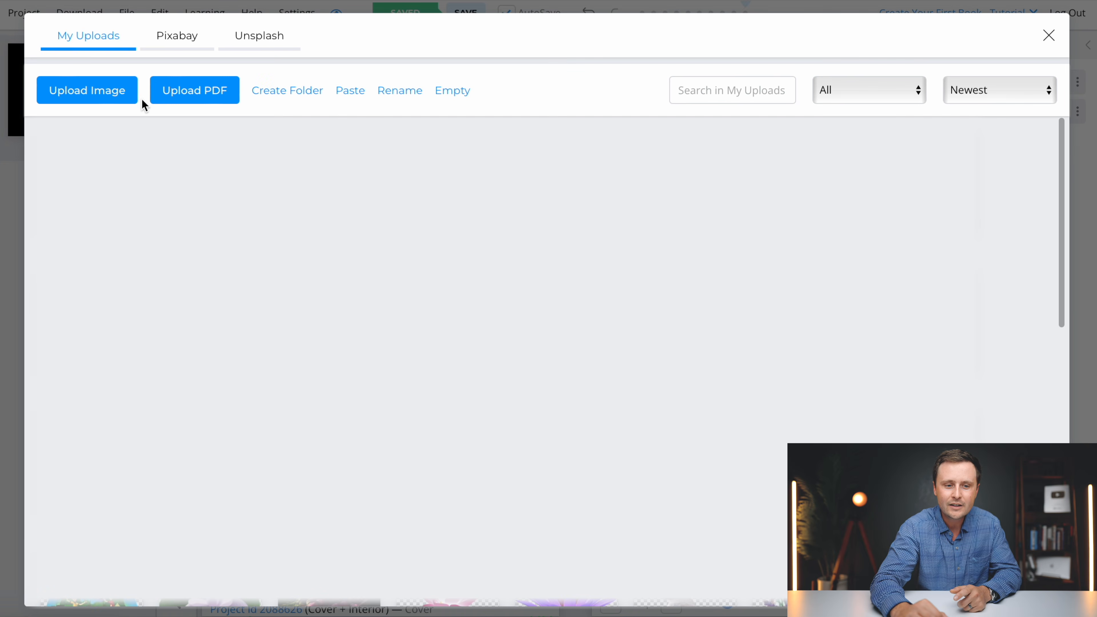
click(177, 43)
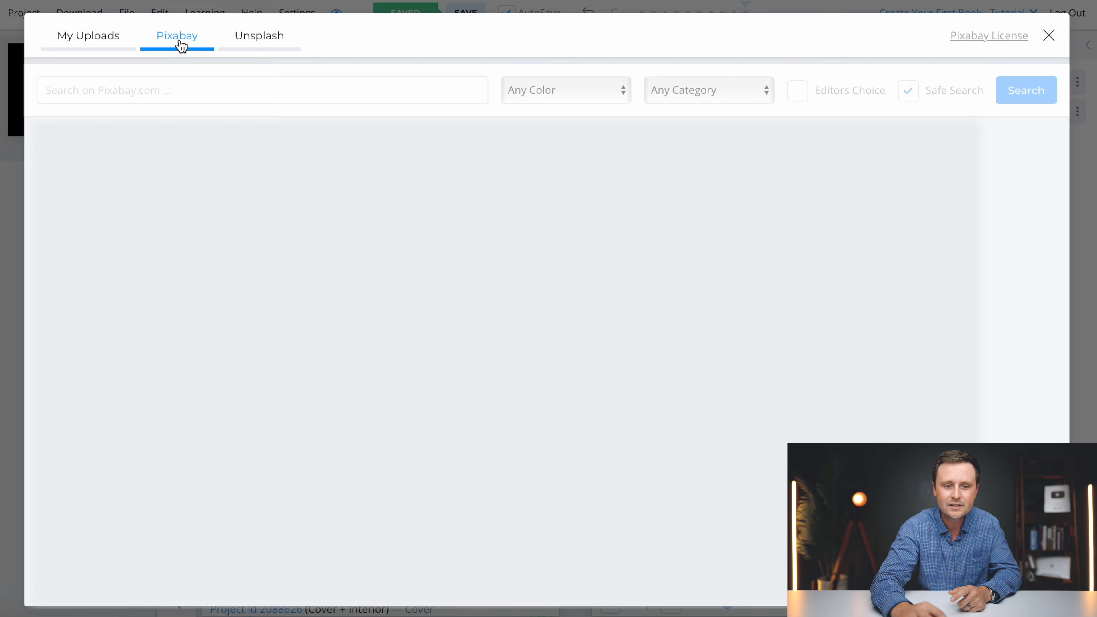
click(271, 46)
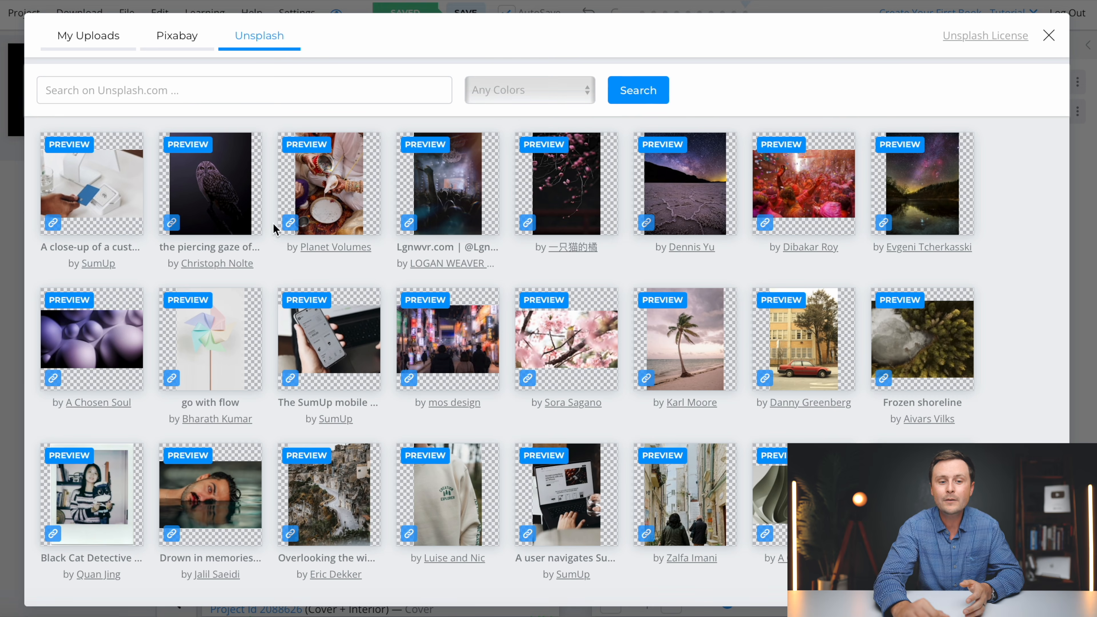
click(162, 55)
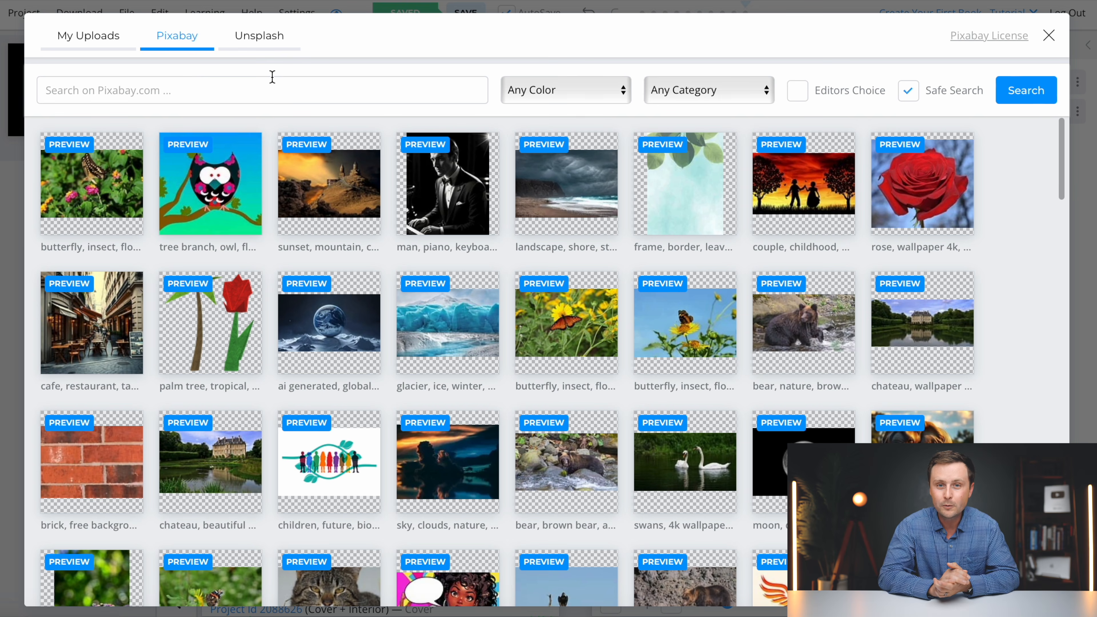
click(213, 91)
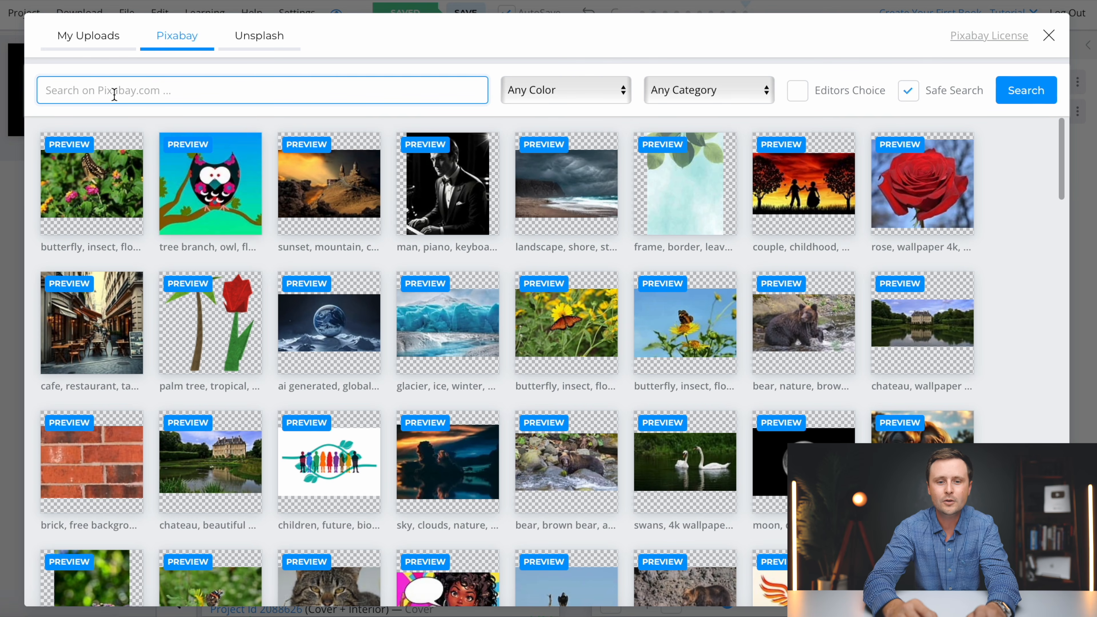
text(KITCHEN ICON)
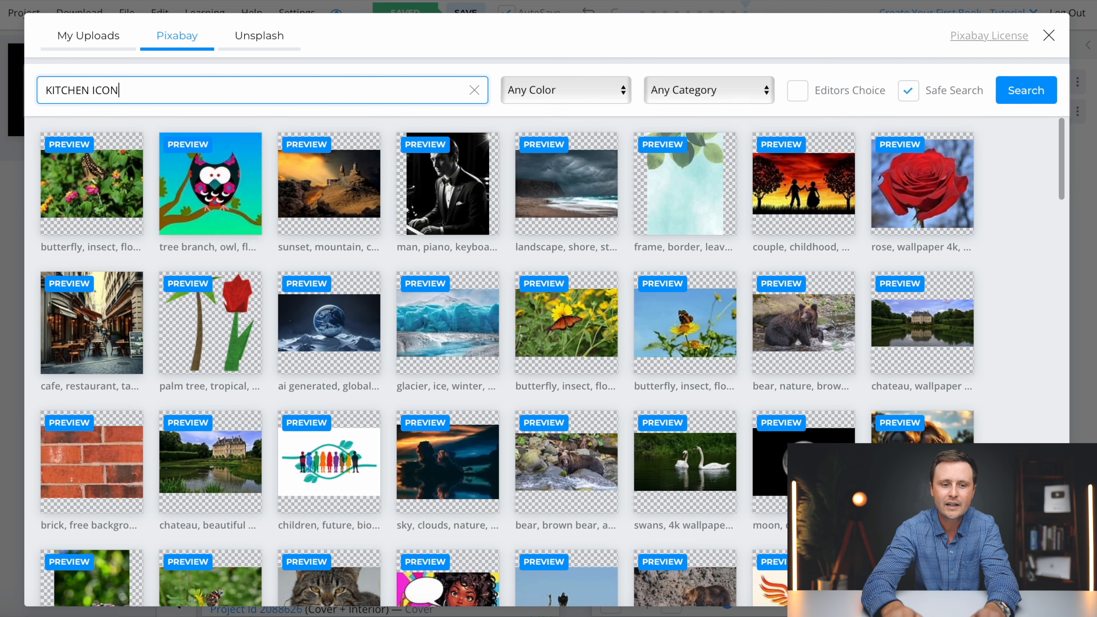
key(Return)
- Place the spices photo below the RECIPES title, then delete it
click(588, 204)
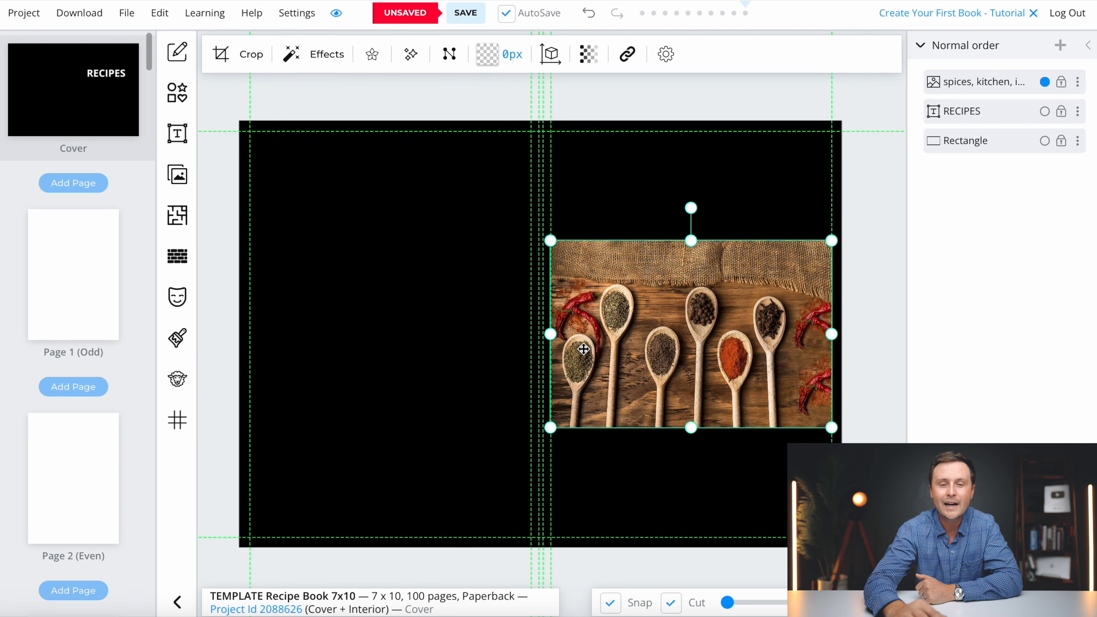
drag(675, 309, 673, 378)
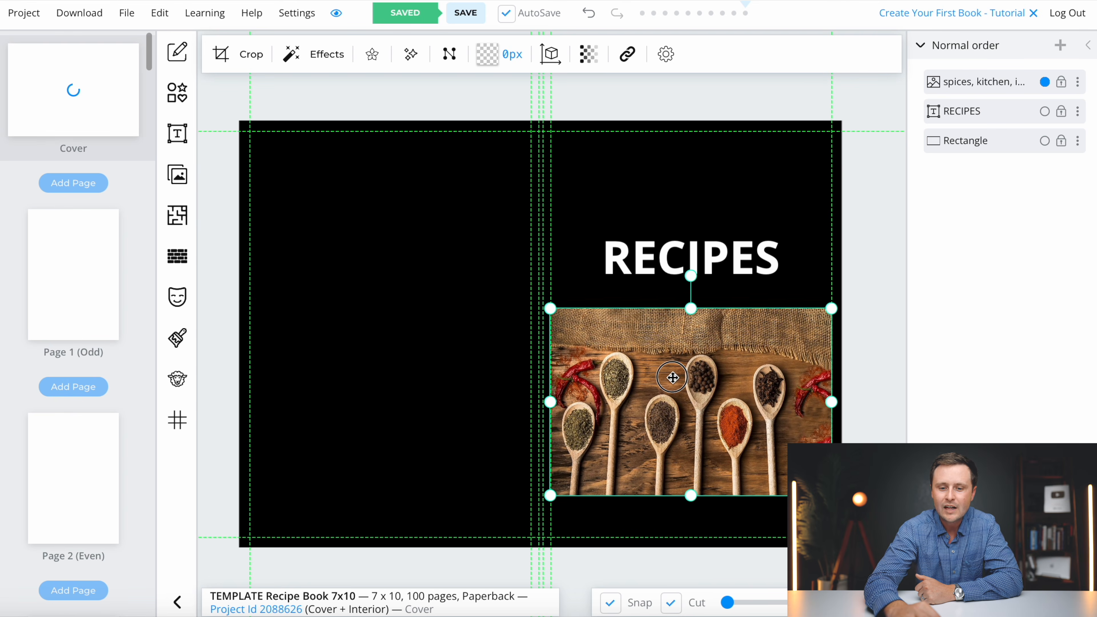
key(Delete)
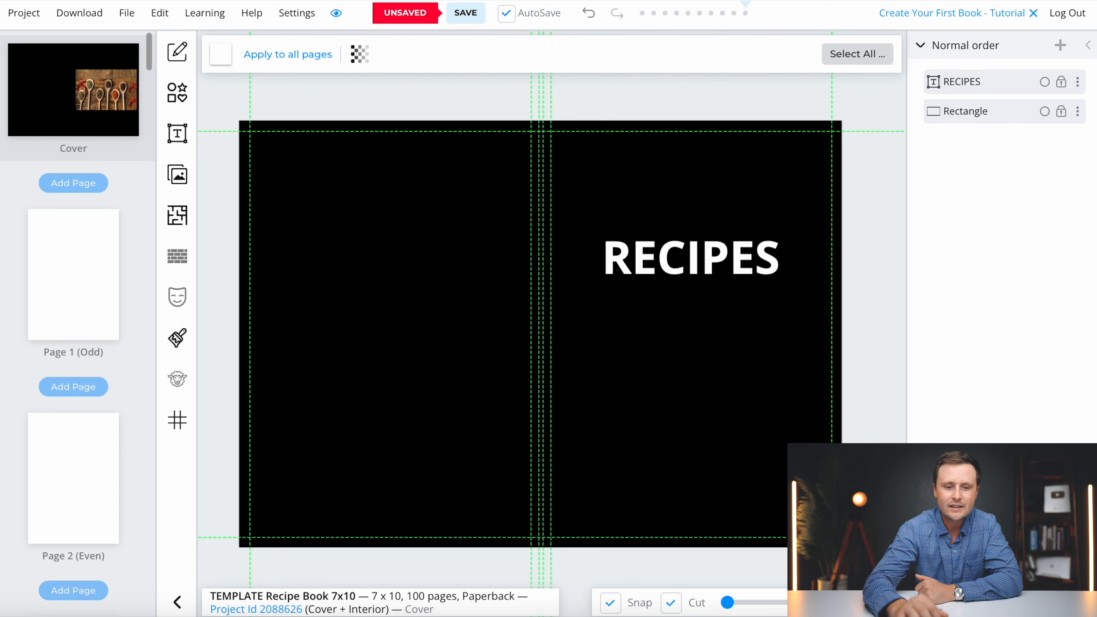
- Browse the image library, comparing Unsplash and Pixabay results for KITCHEN ICON
click(177, 175)
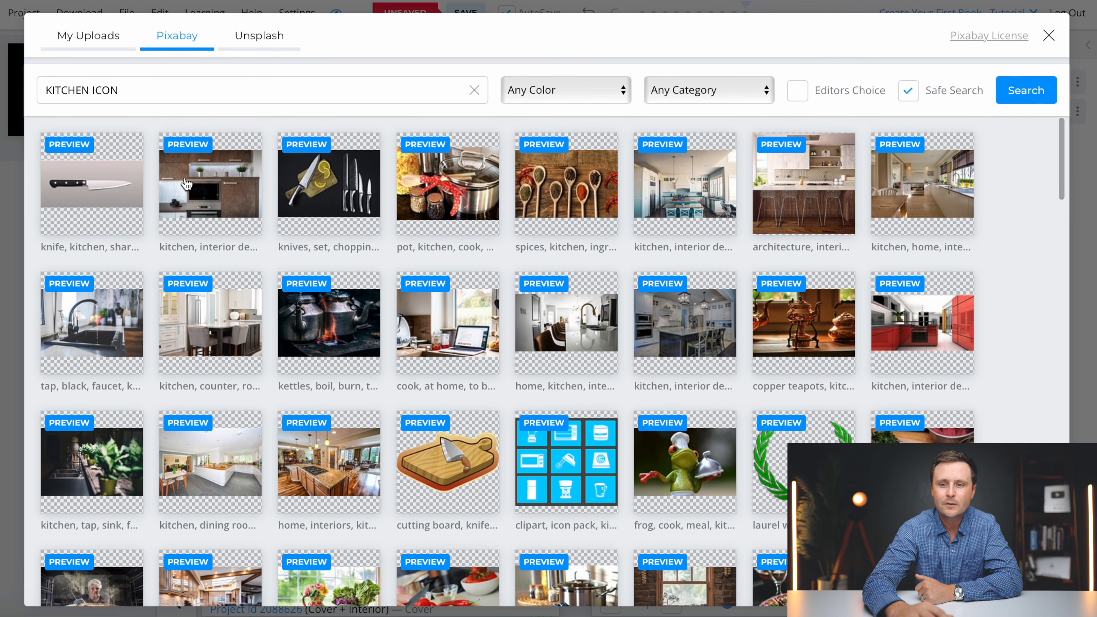
scroll(444, 340, down, 3)
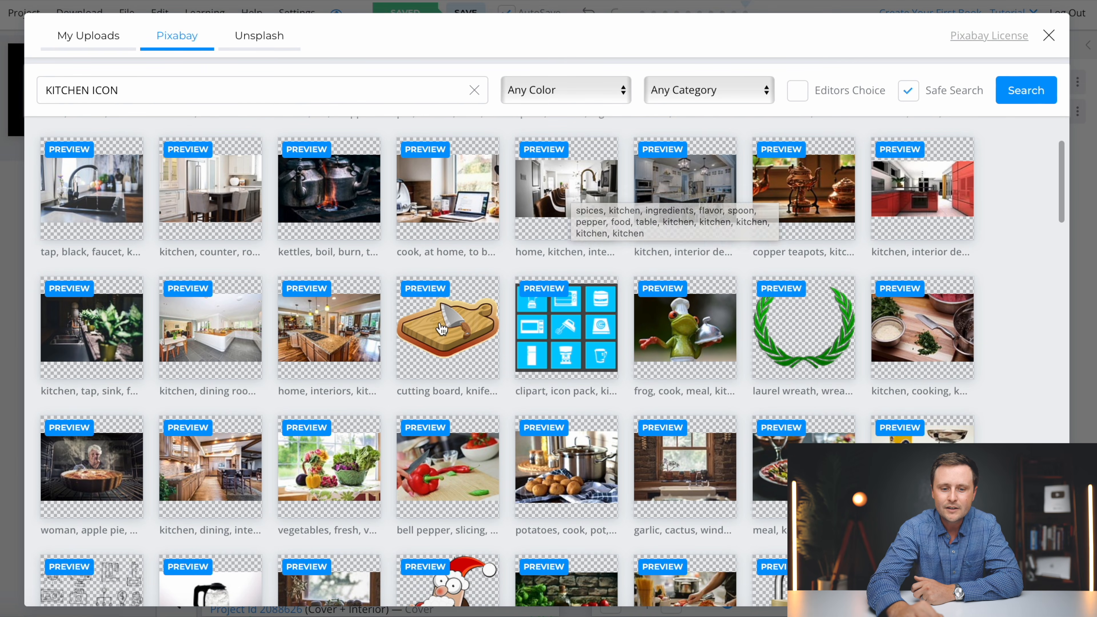
scroll(586, 402, down, 2)
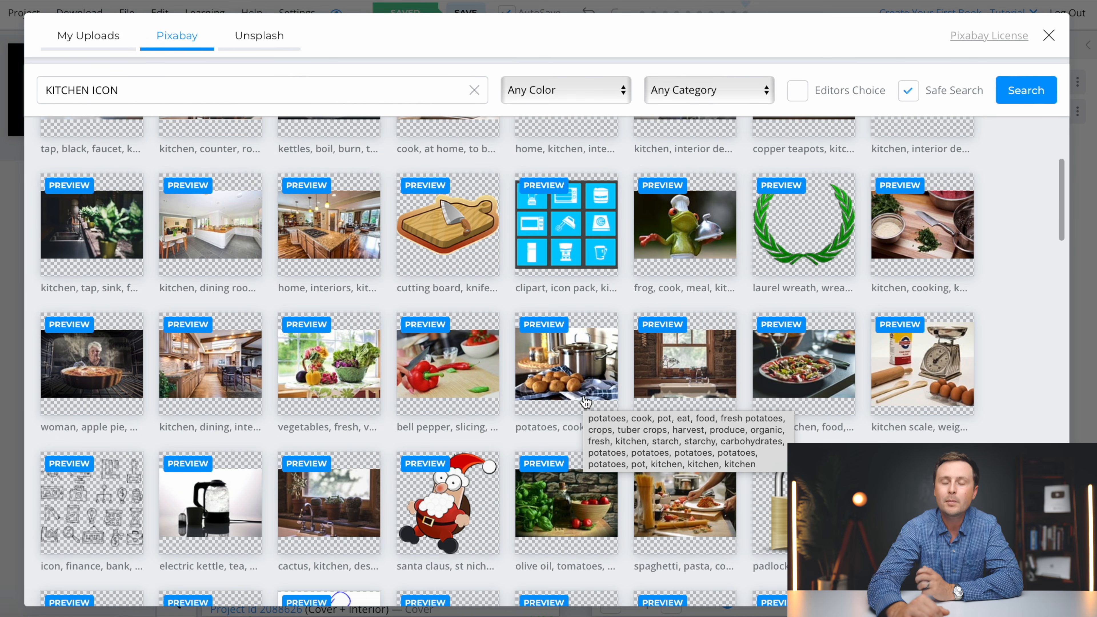
scroll(586, 402, down, 2)
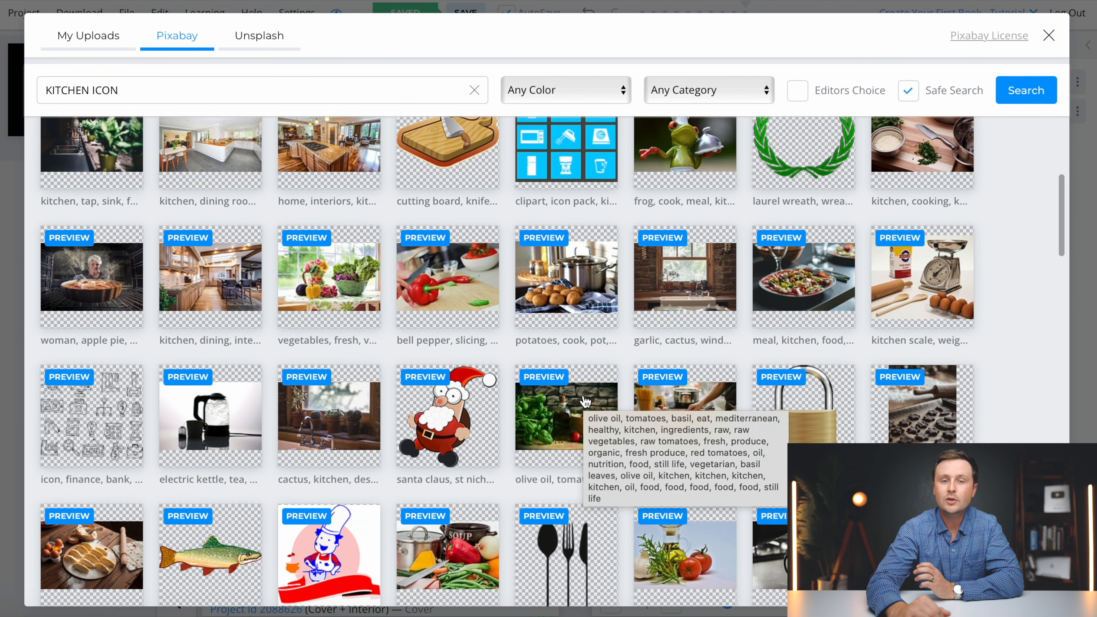
scroll(586, 402, down, 7)
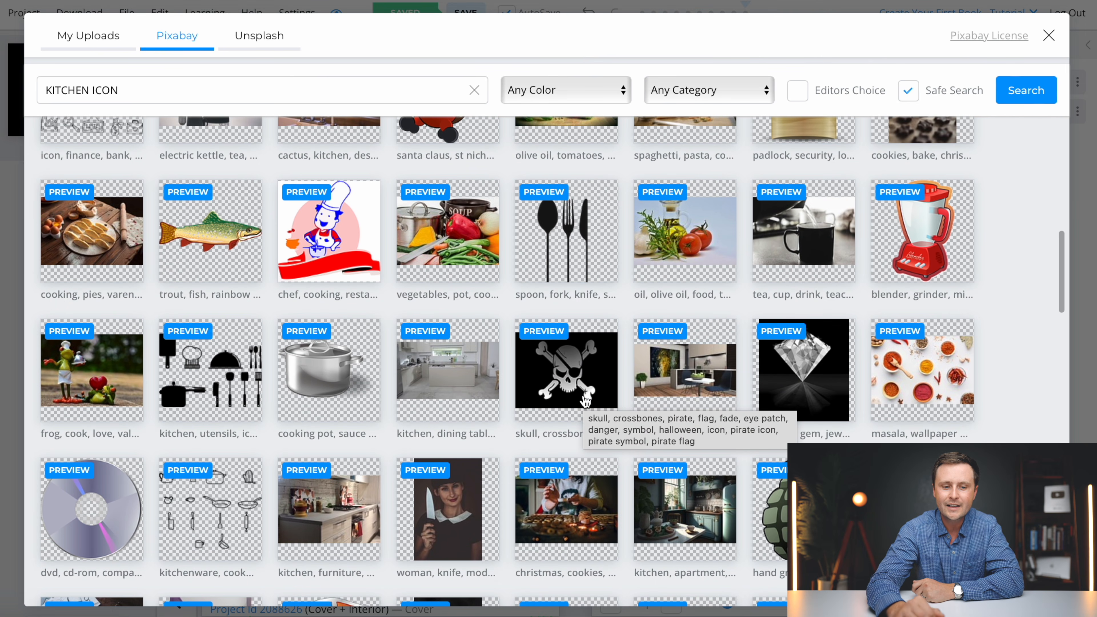
scroll(203, 369, down, 15)
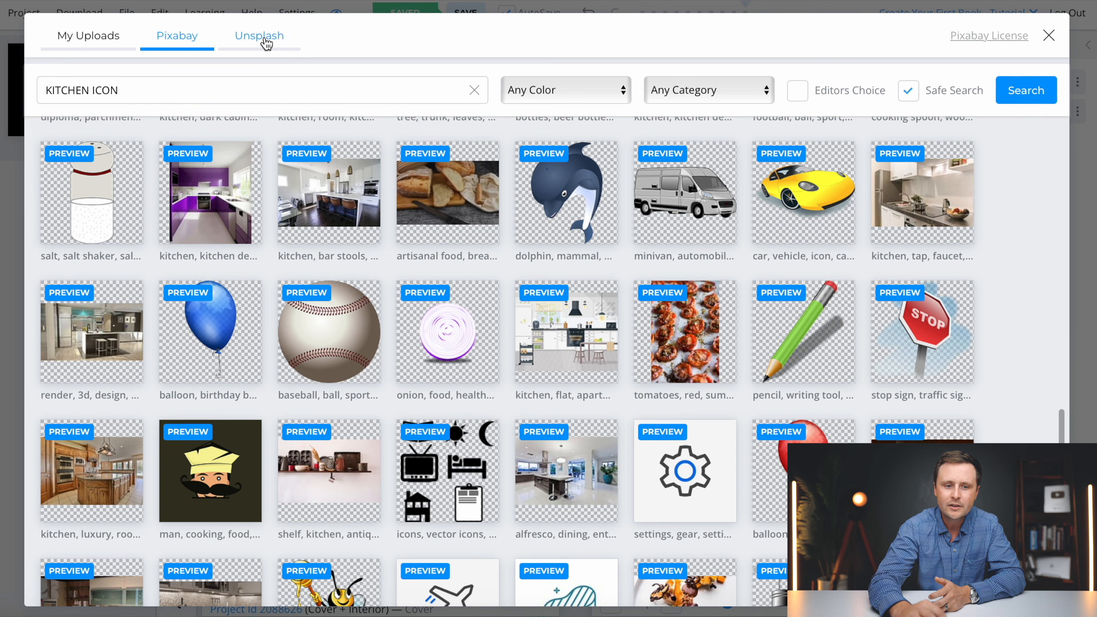
click(265, 39)
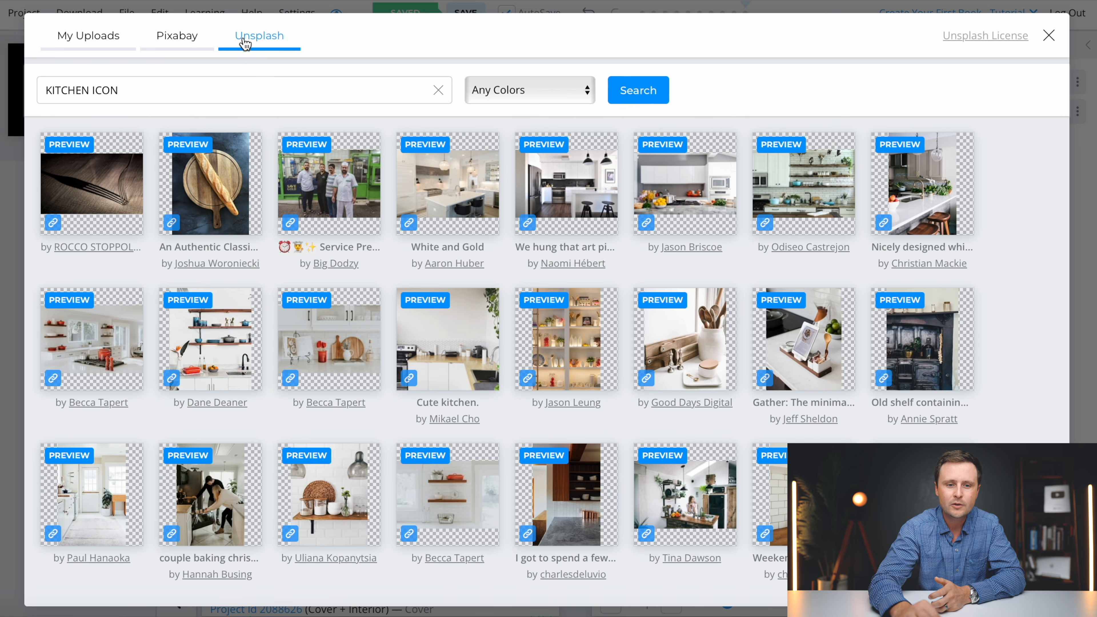
click(189, 43)
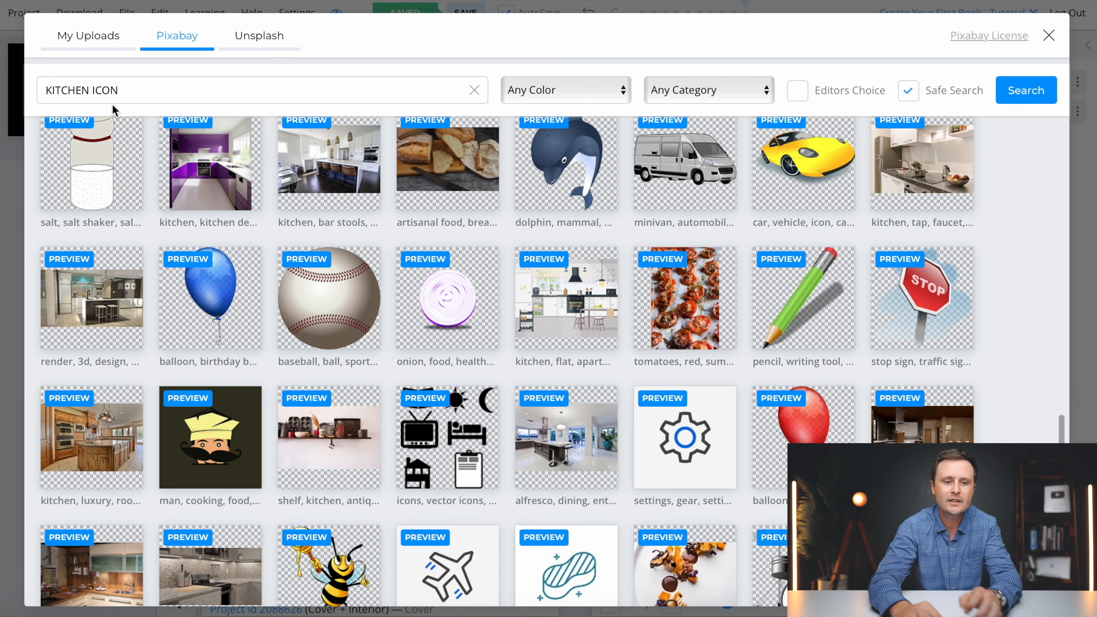
- Re-search with FOOD replacing KITCHEN and place the kitchen-utensils illustration below the RECIPES title
double_click(89, 91)
text(FOOD)
key(Return)
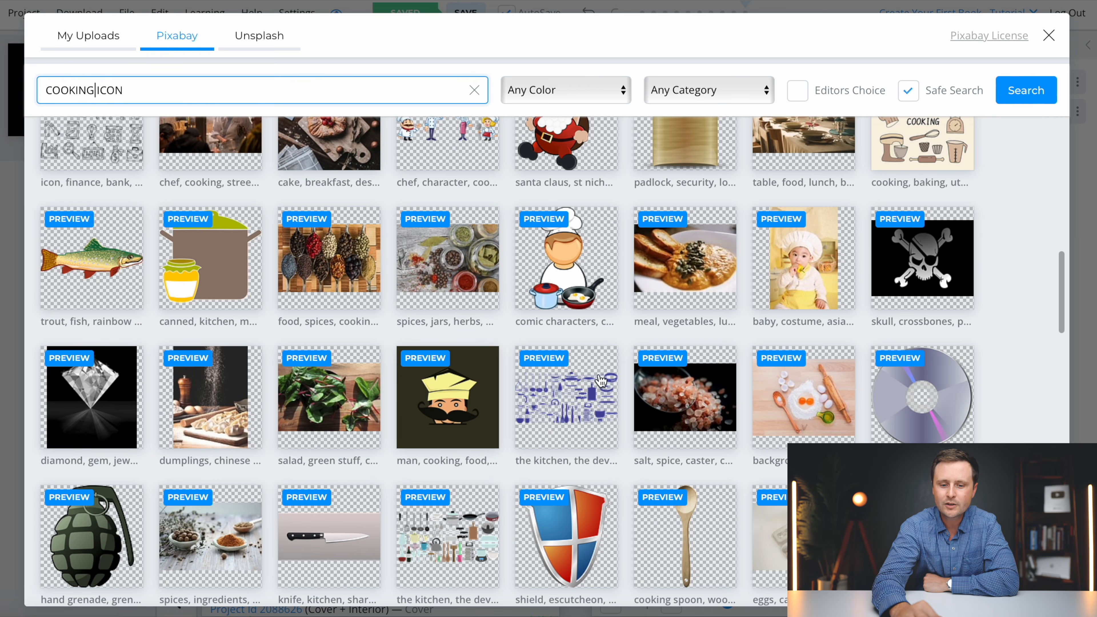
click(558, 415)
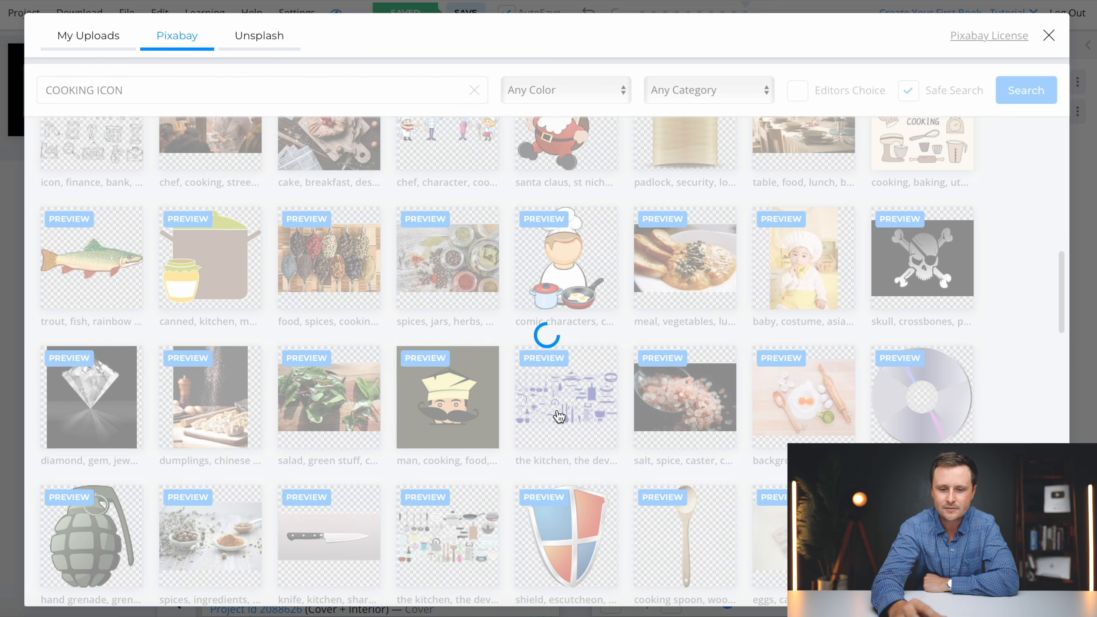
drag(717, 336, 716, 405)
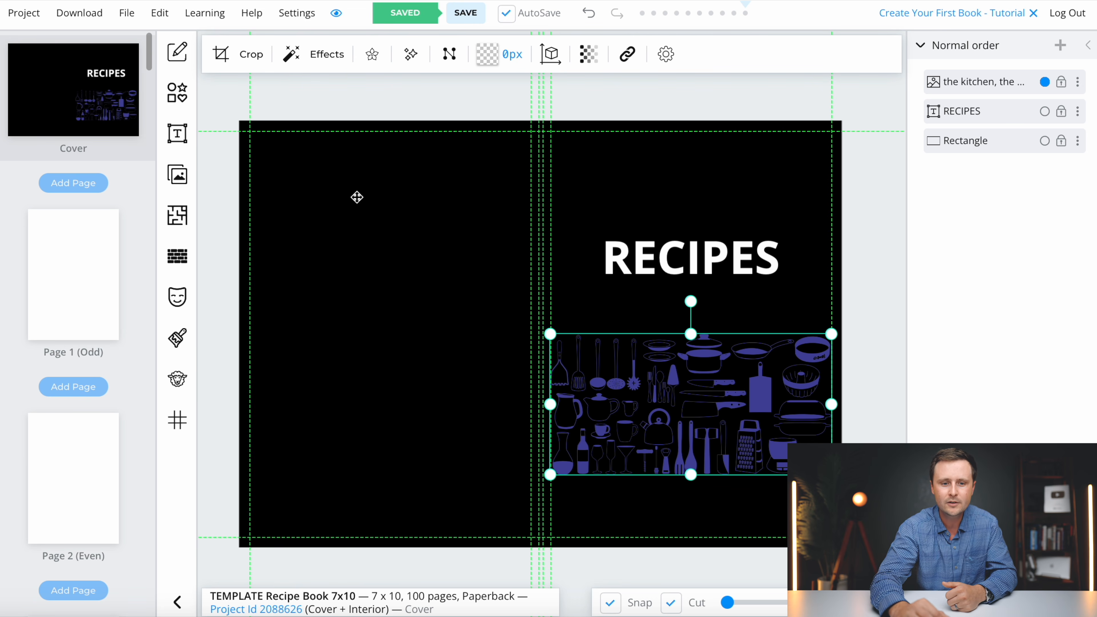
- Apply the Greyscale effect to the utensils illustration in Lightness mode, after previewing Luminosity
click(292, 57)
click(317, 265)
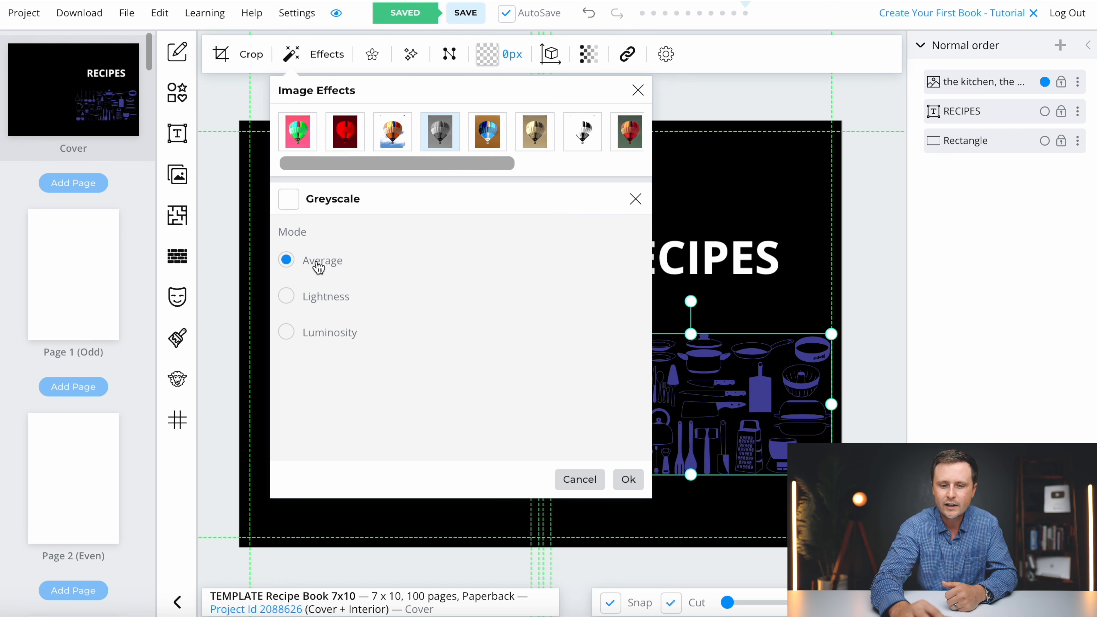
click(290, 203)
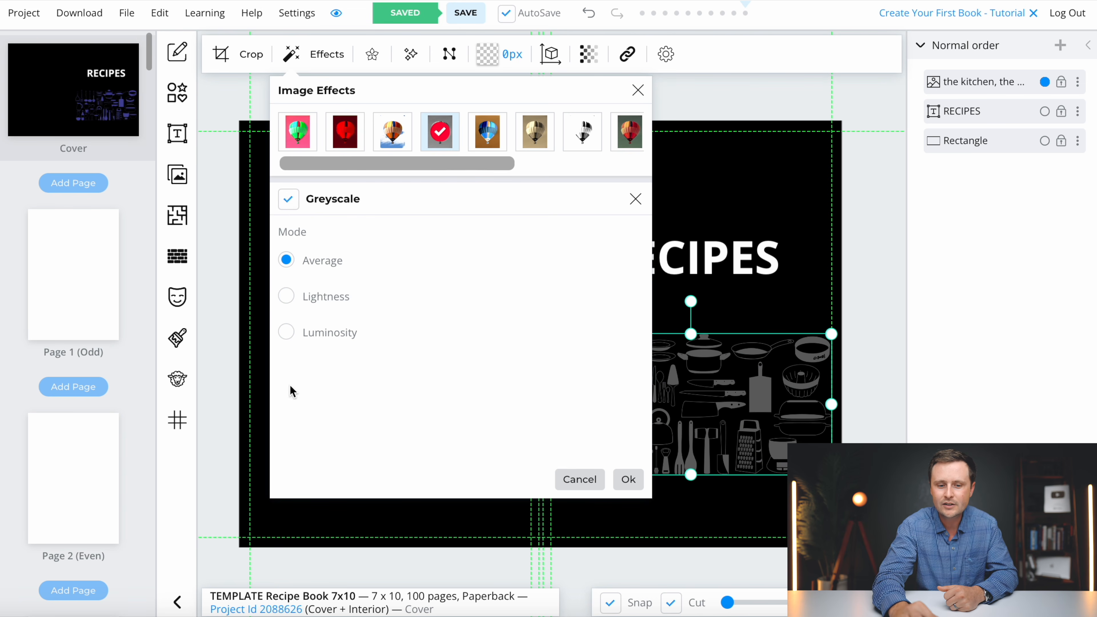
click(287, 298)
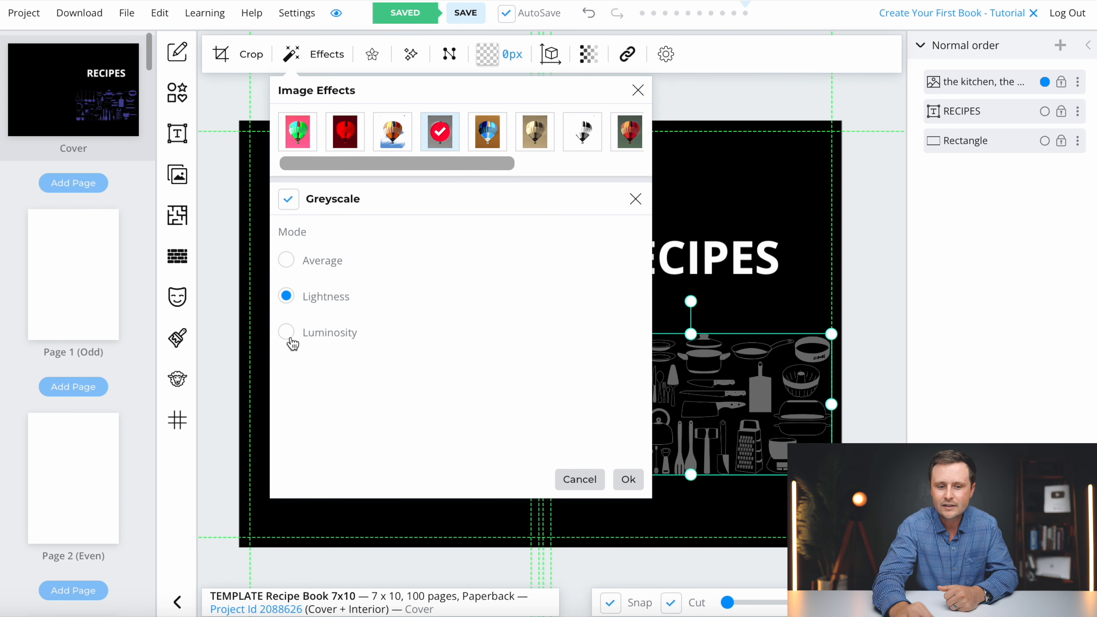
click(287, 333)
click(294, 301)
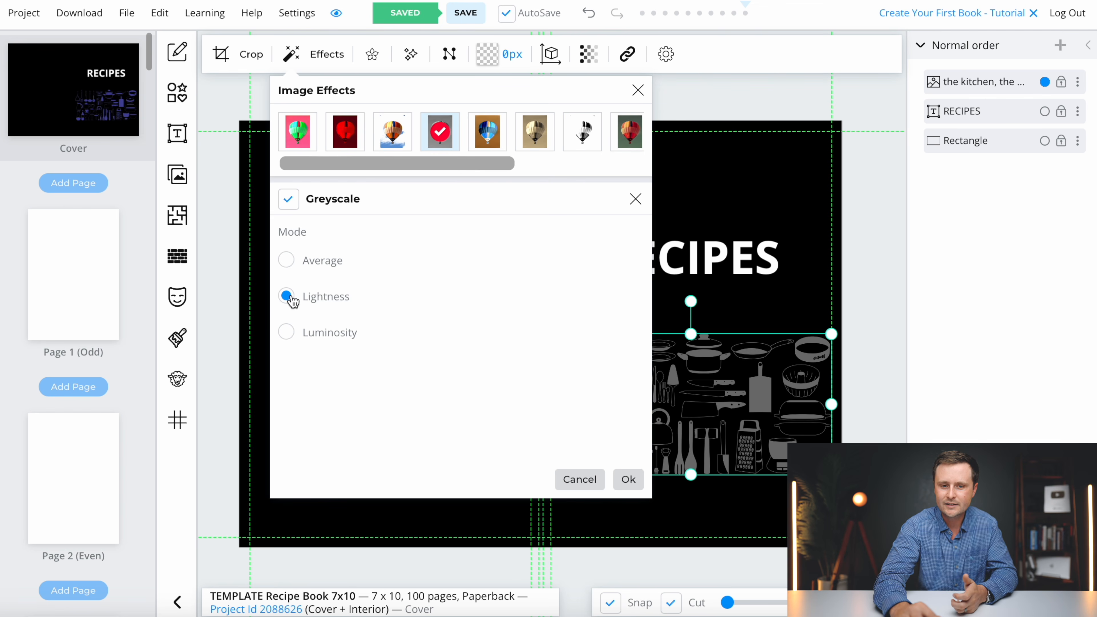
click(633, 481)
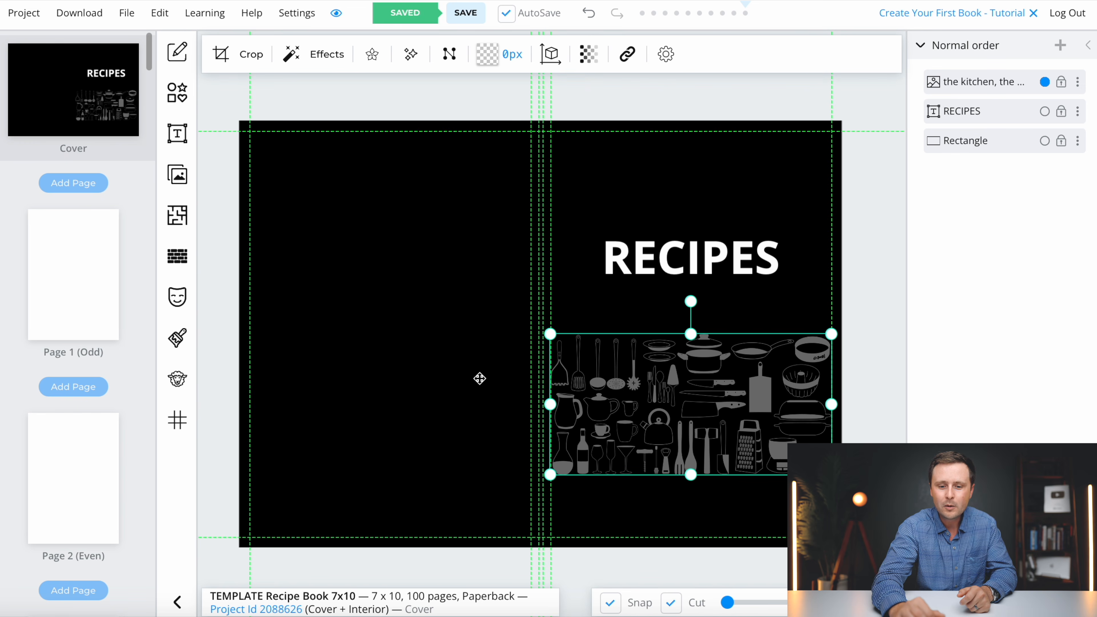
- Convert the grey utensils illustration into a repeating pattern, resize it, and move it to the front cover's lower right
click(179, 258)
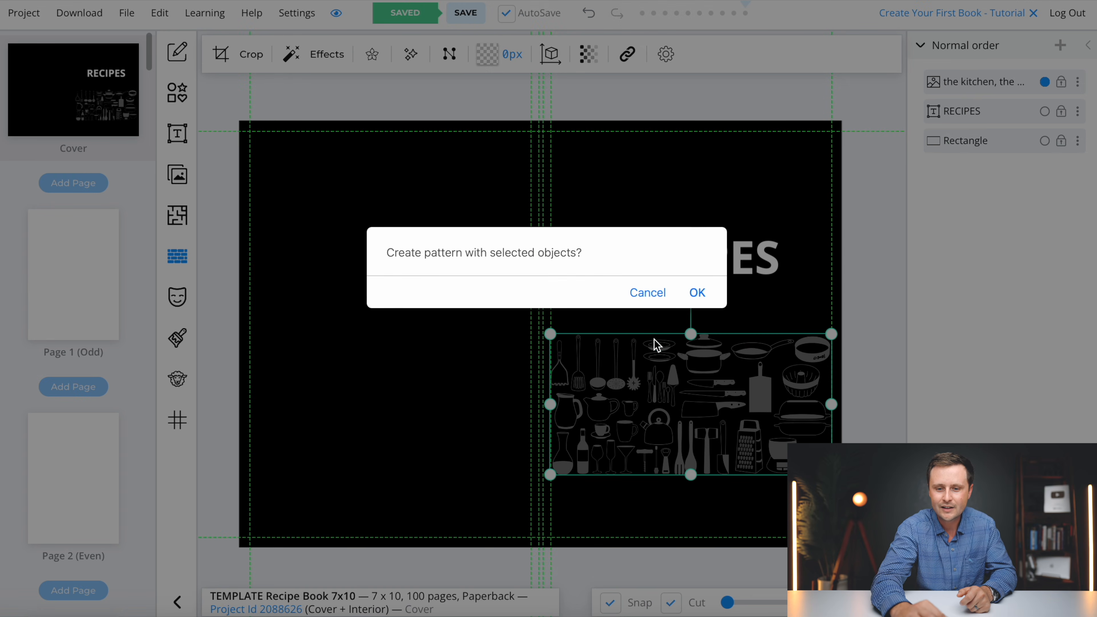
click(698, 293)
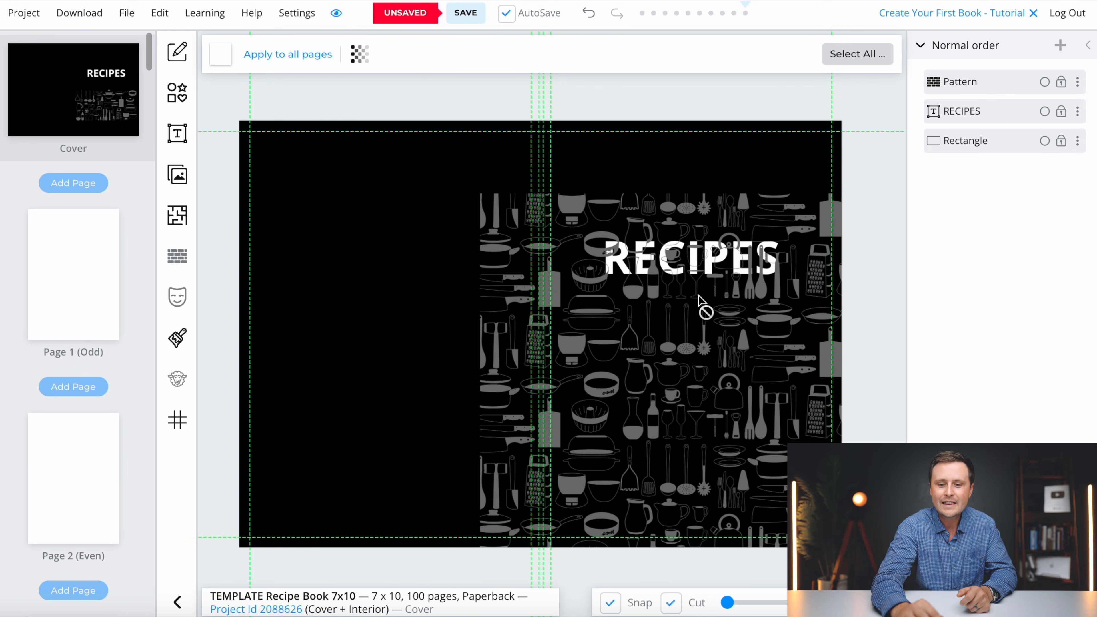
click(727, 402)
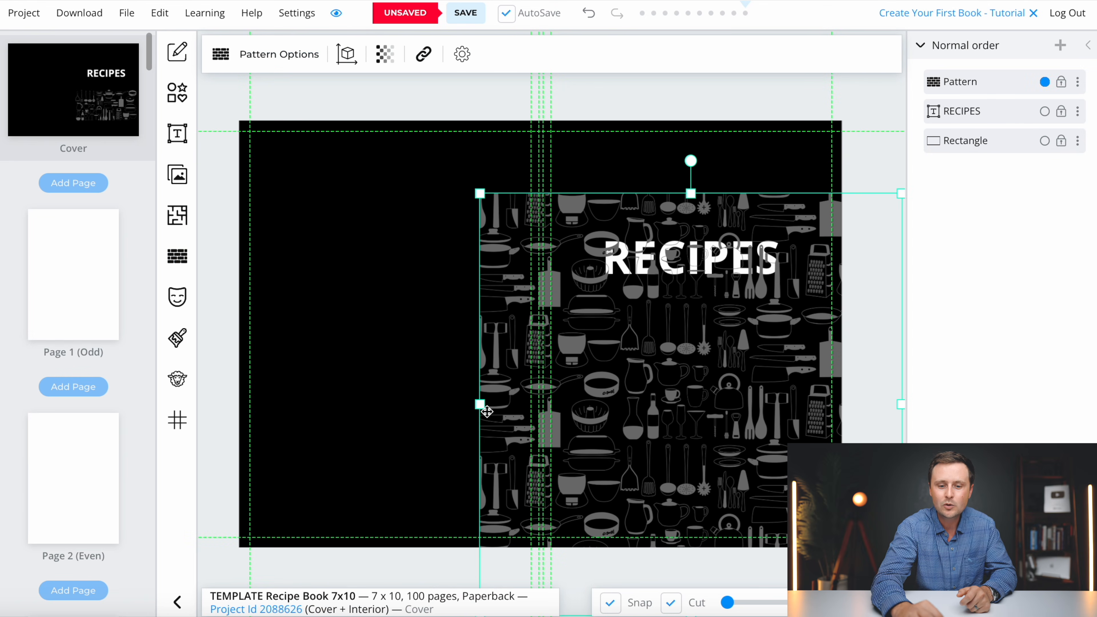
drag(479, 404, 216, 397)
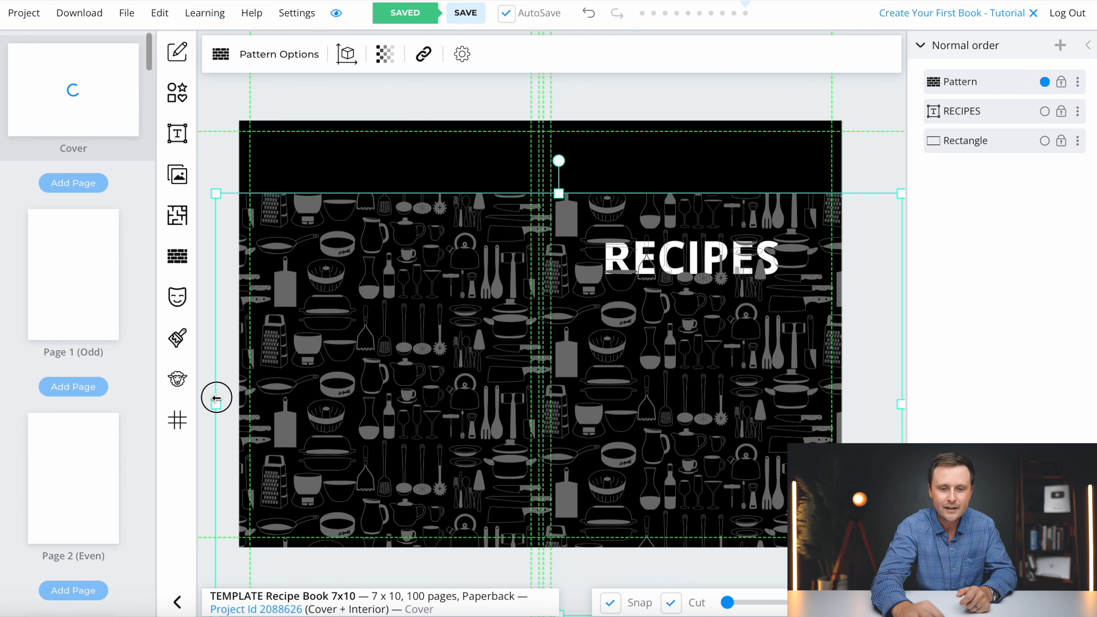
drag(559, 192, 558, 85)
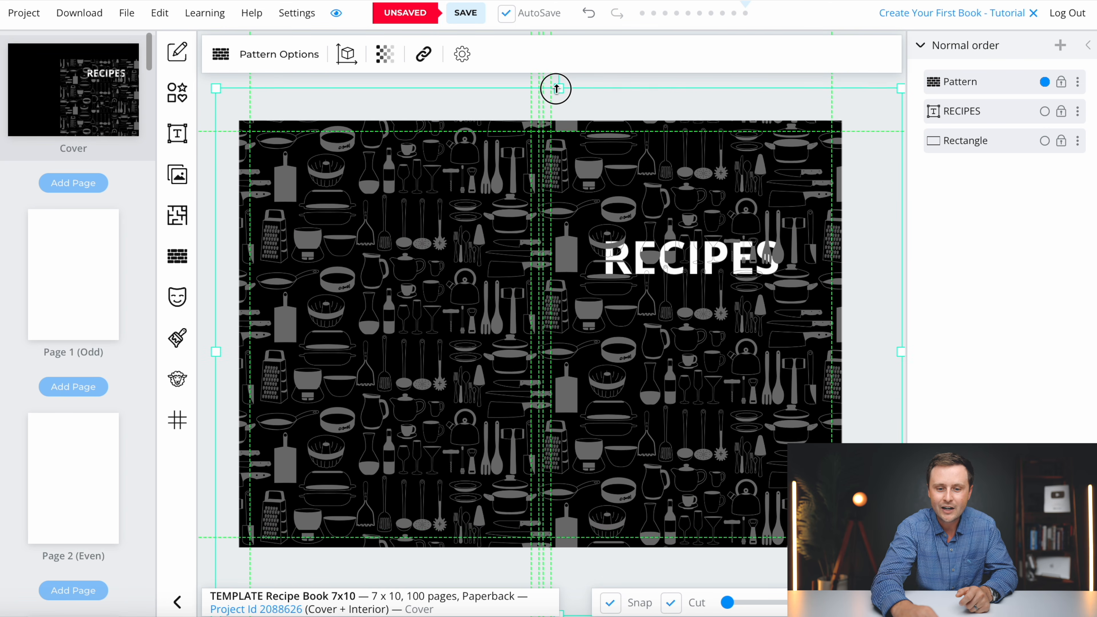
drag(475, 389, 539, 393)
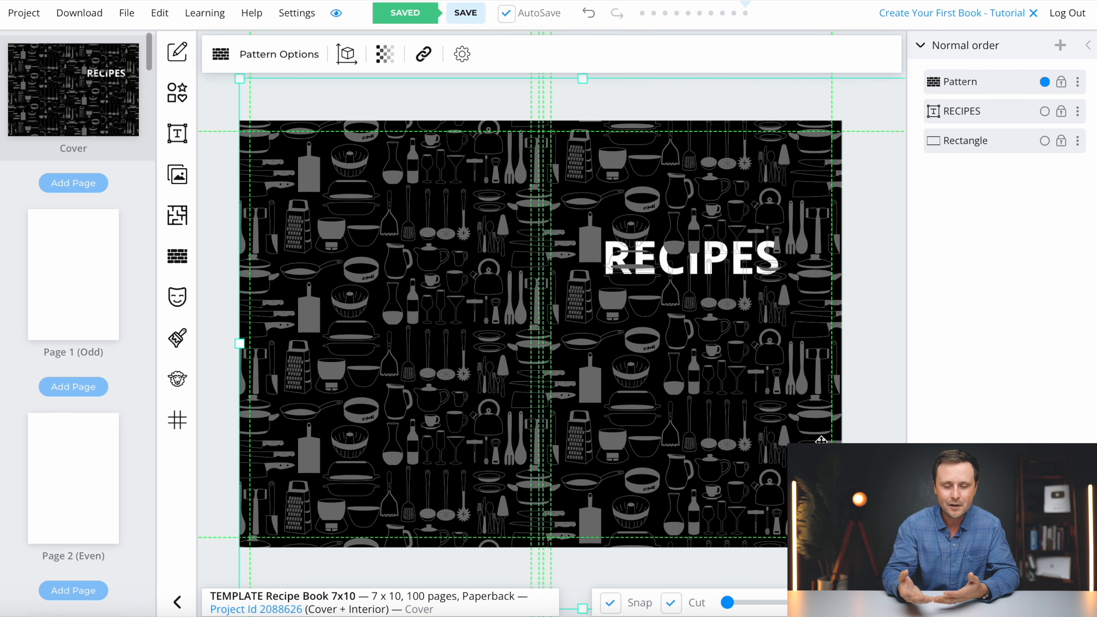
drag(295, 180, 649, 424)
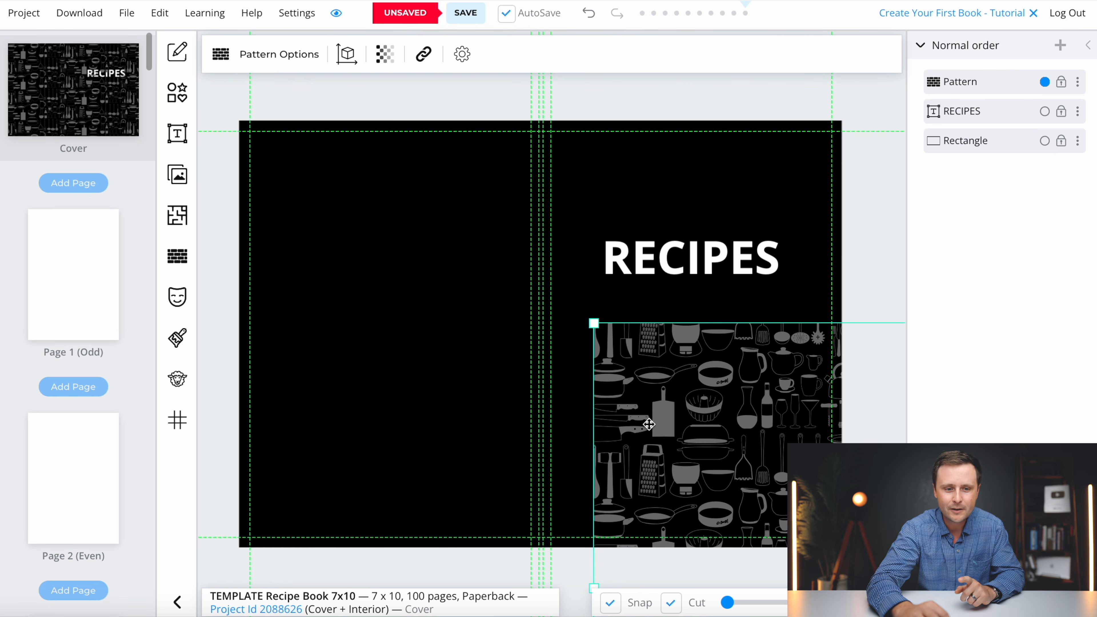
- Add the comic chef picture, shrink it, and place it at the back cover's bottom left
click(184, 177)
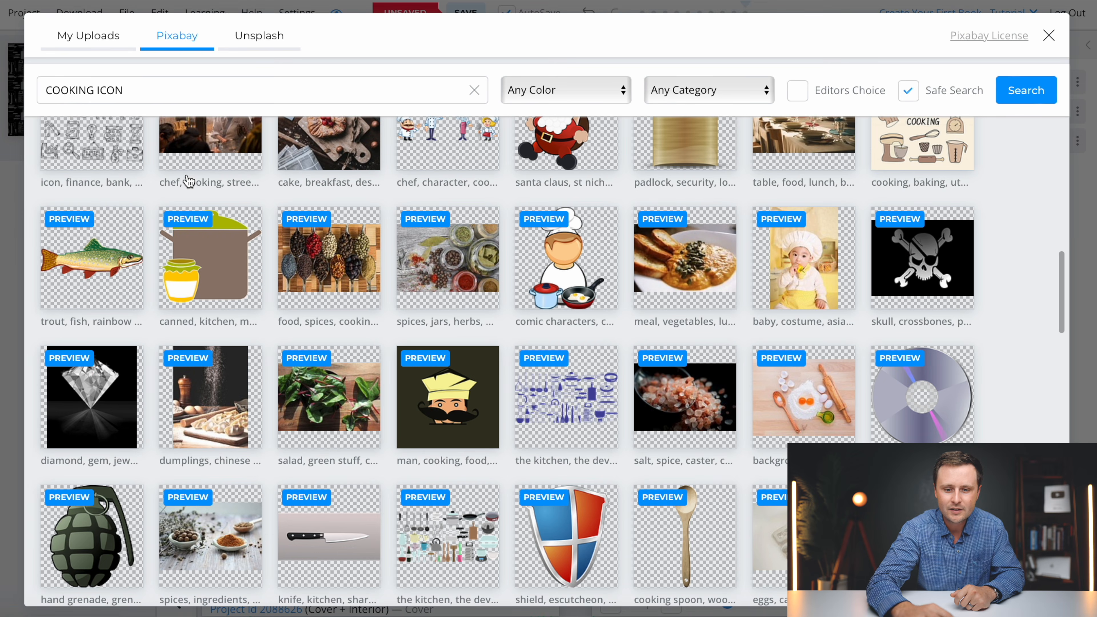
click(585, 294)
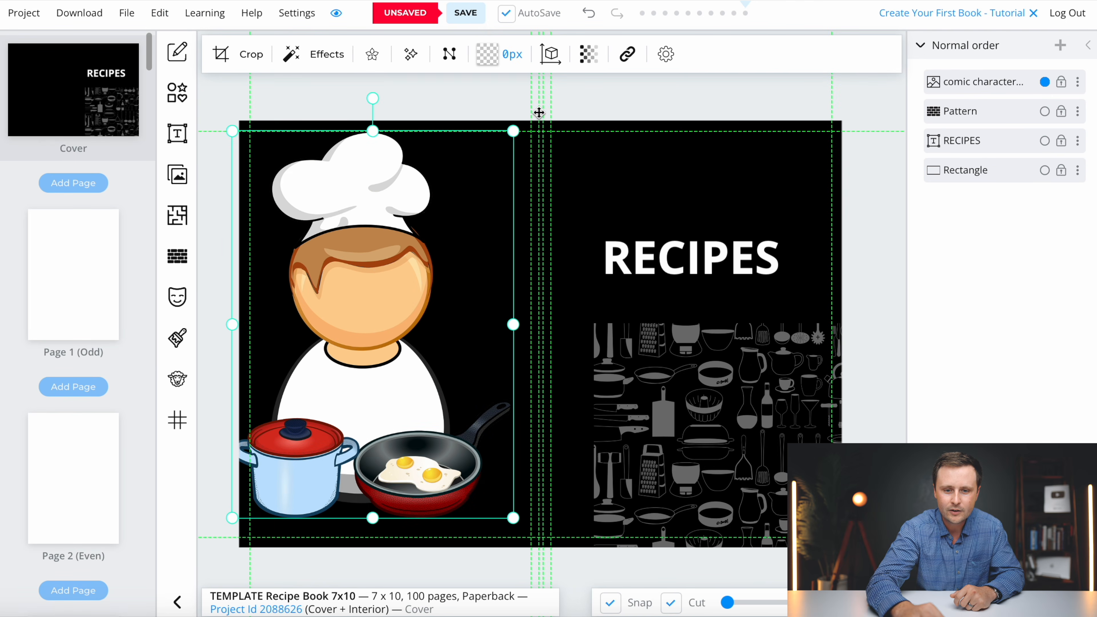
drag(512, 135, 314, 433)
drag(271, 473, 356, 482)
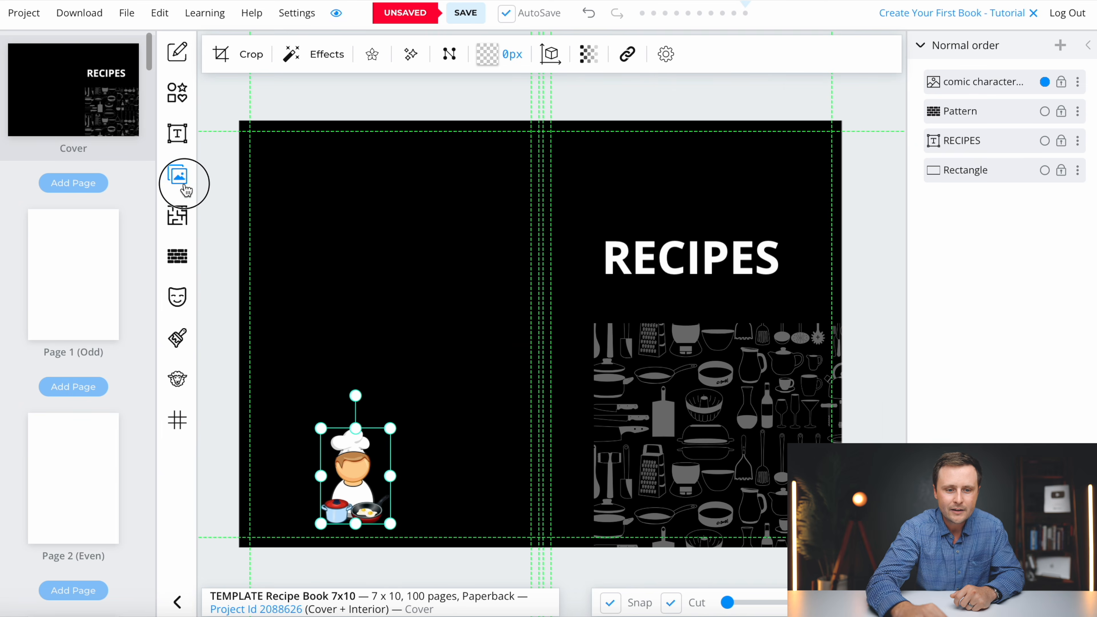
- Add a shrunken wooden cooking spoon beside the chef and select both pictures together
click(182, 185)
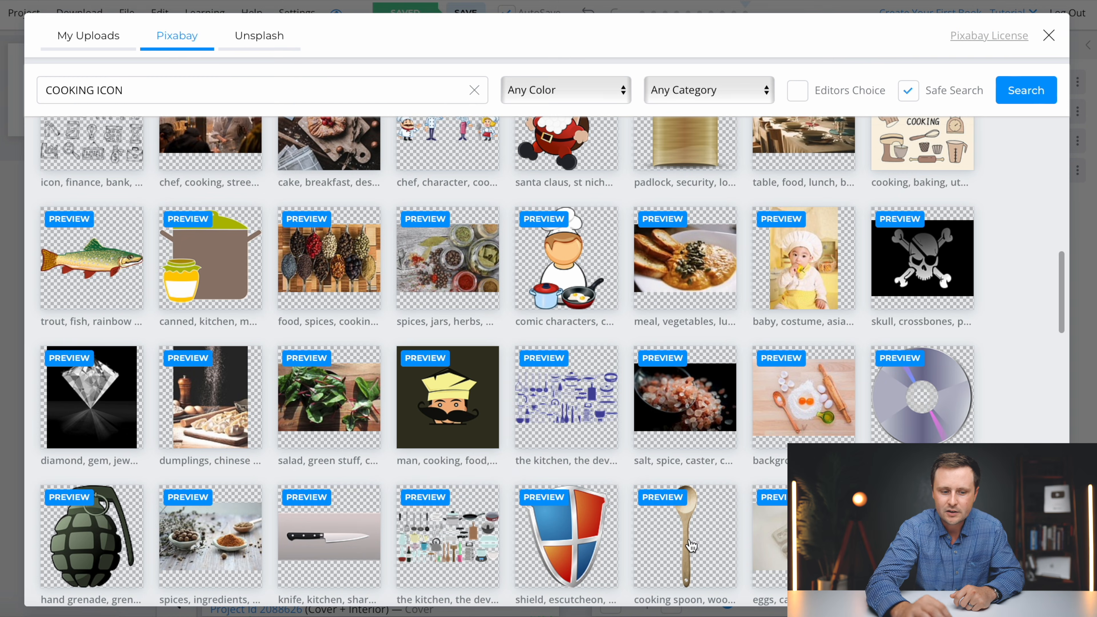
click(691, 546)
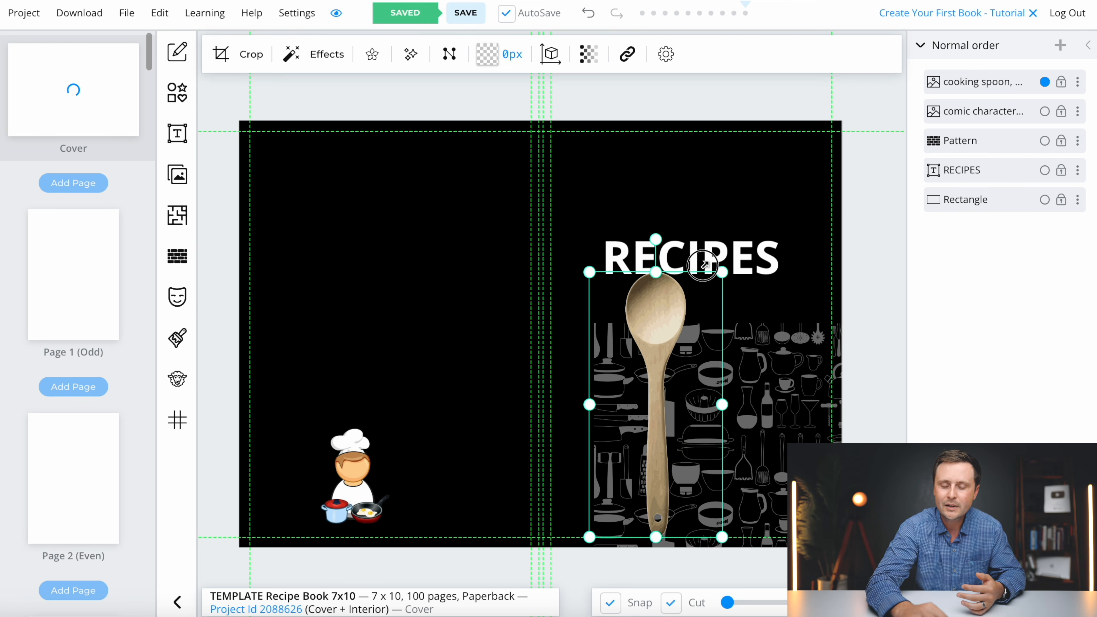
drag(704, 265, 625, 421)
drag(614, 491, 397, 481)
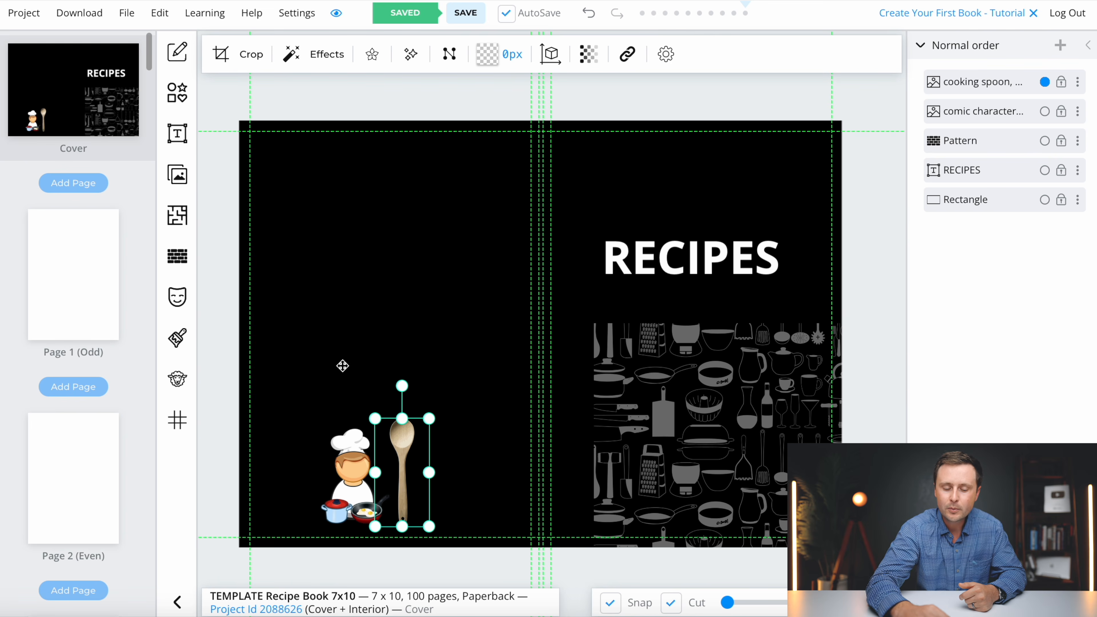
click(463, 390)
click(399, 458)
shift+click(353, 468)
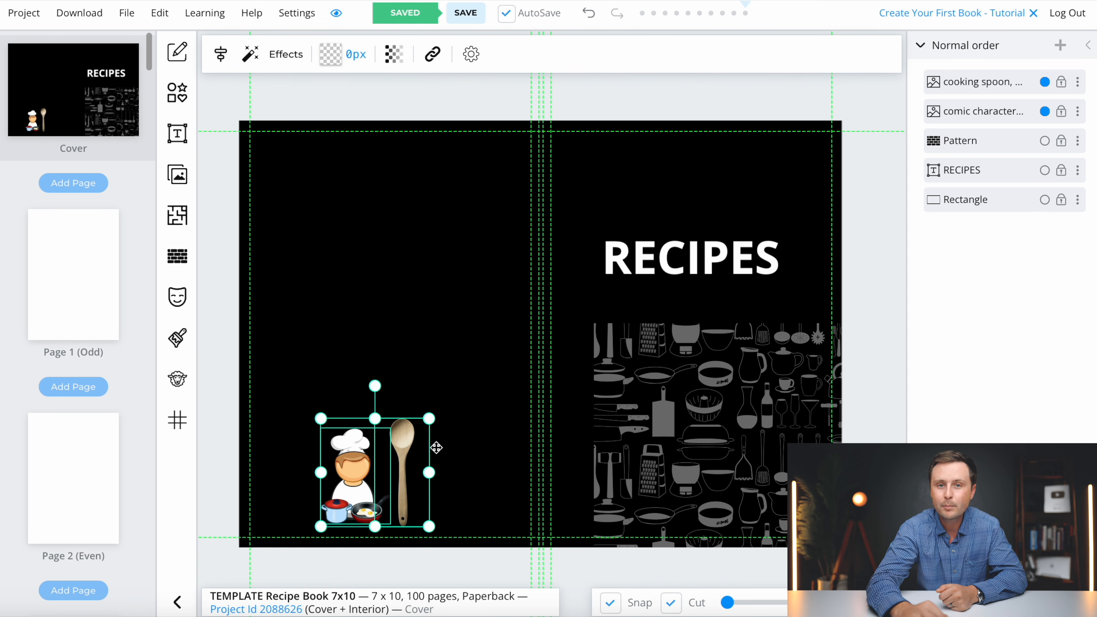
- Try a chef-and-spoon pattern, delete it, then stretch the grey kitchen pattern over the whole cover
click(178, 257)
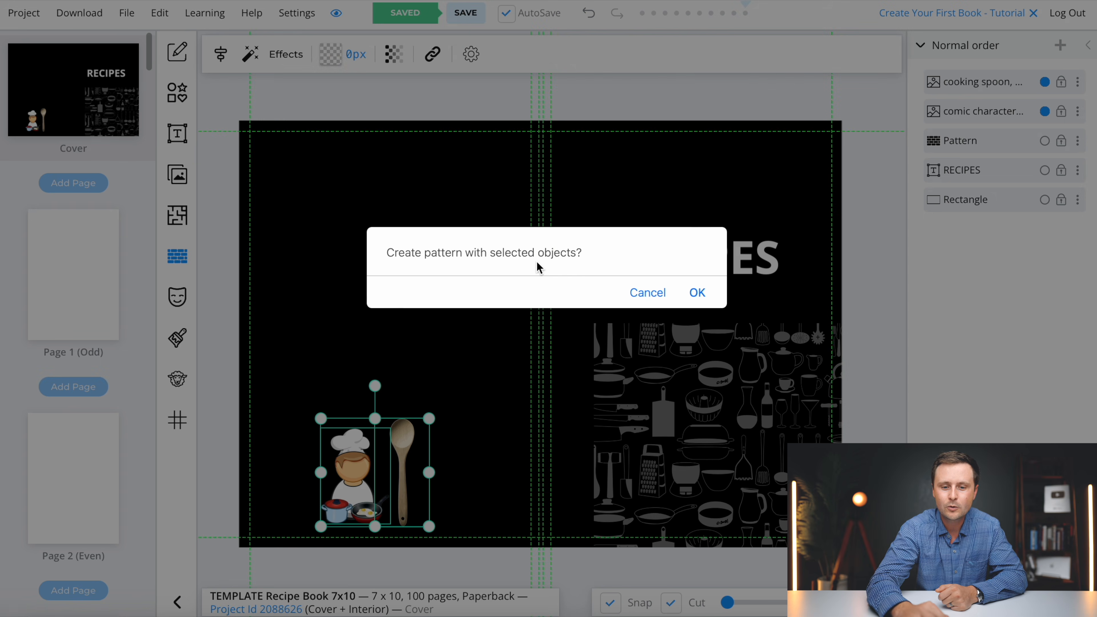
click(697, 294)
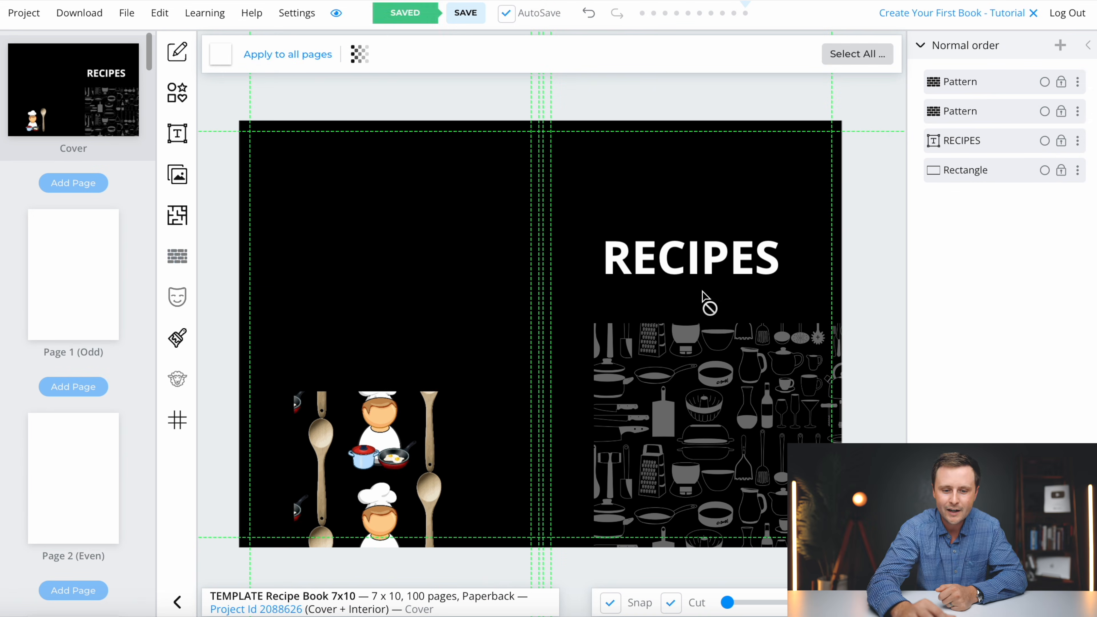
drag(456, 389, 1006, 136)
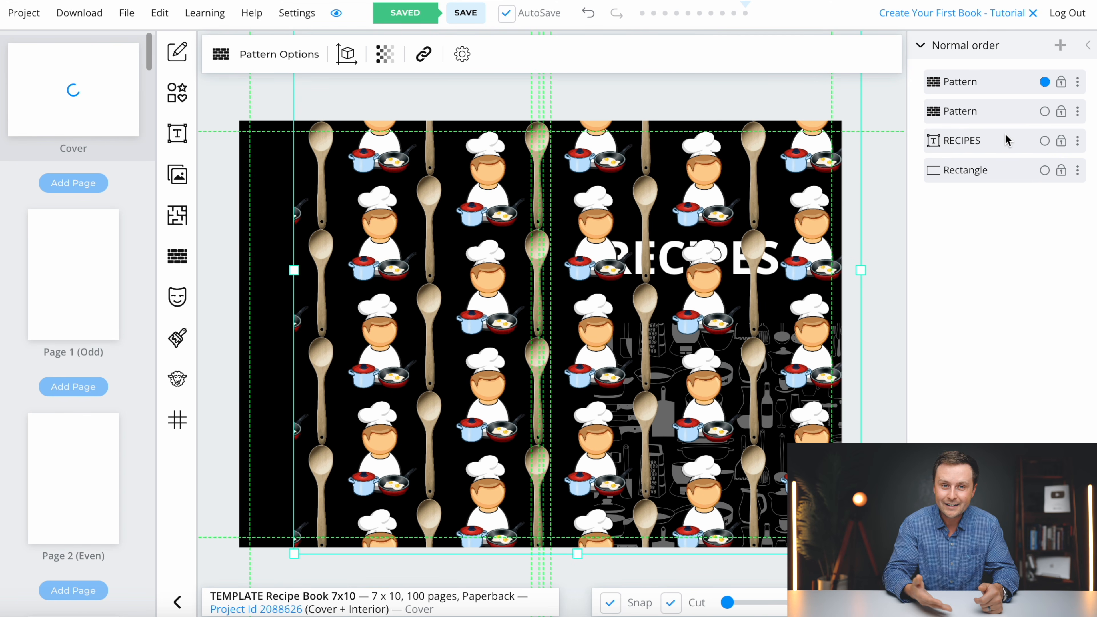
drag(508, 387, 440, 388)
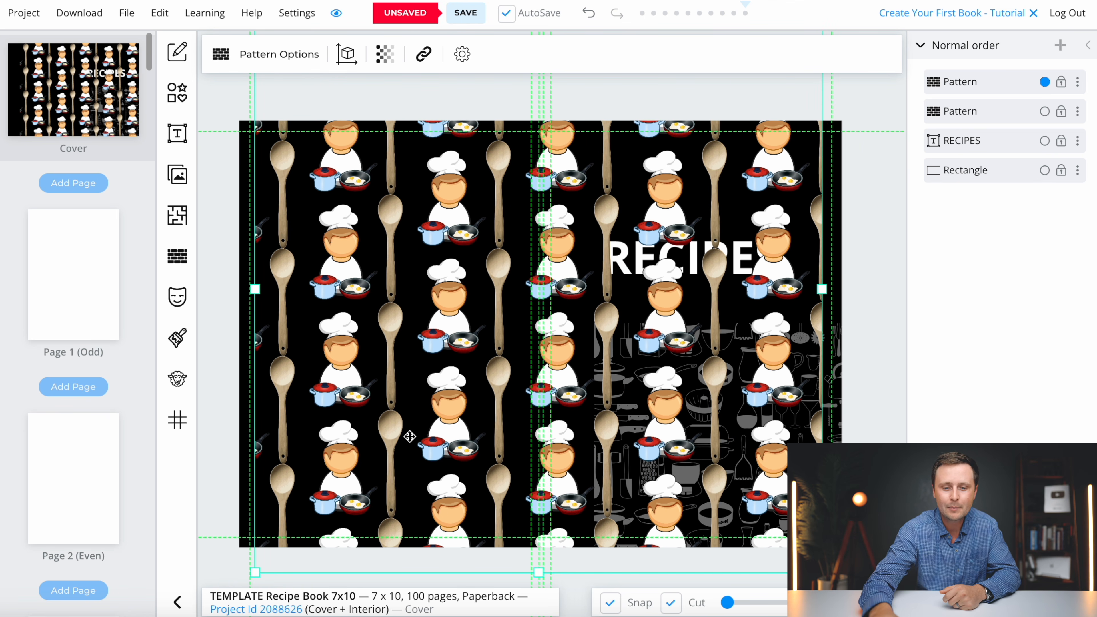
key(Delete)
drag(737, 433, 369, 221)
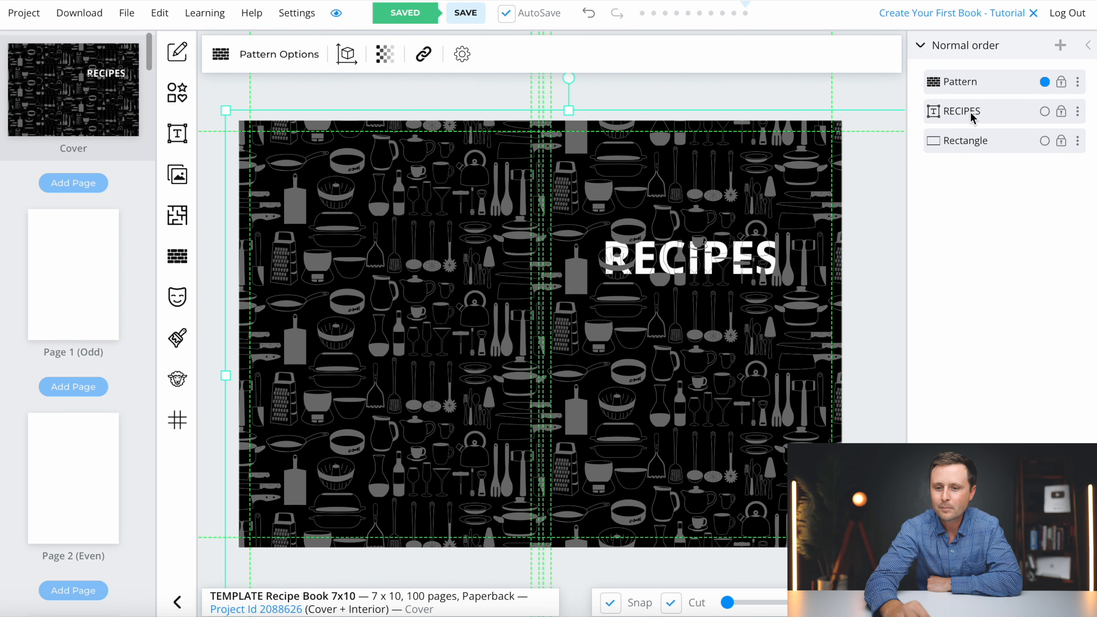
- Add a black rectangle to the front cover, keeping the RECIPES title layered in front
drag(966, 110, 967, 78)
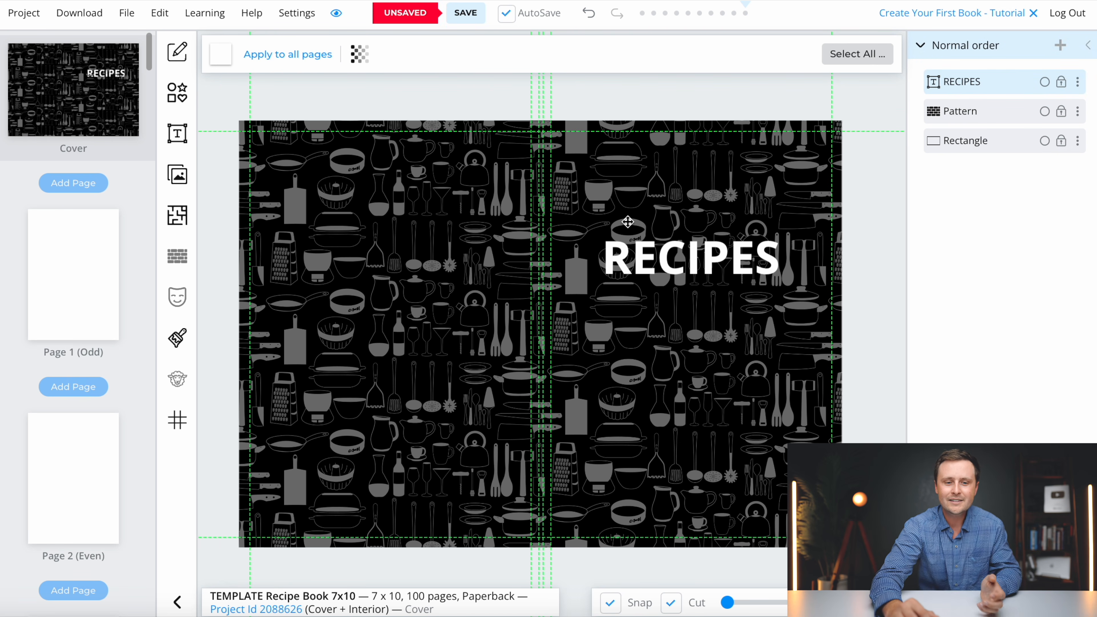
click(178, 96)
click(226, 113)
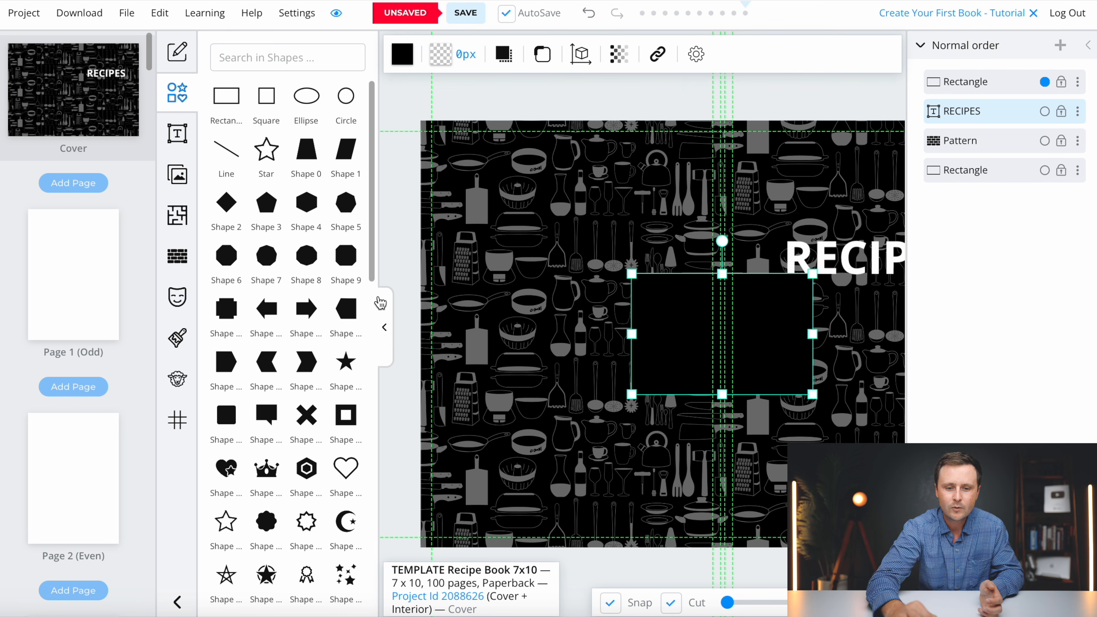
click(385, 338)
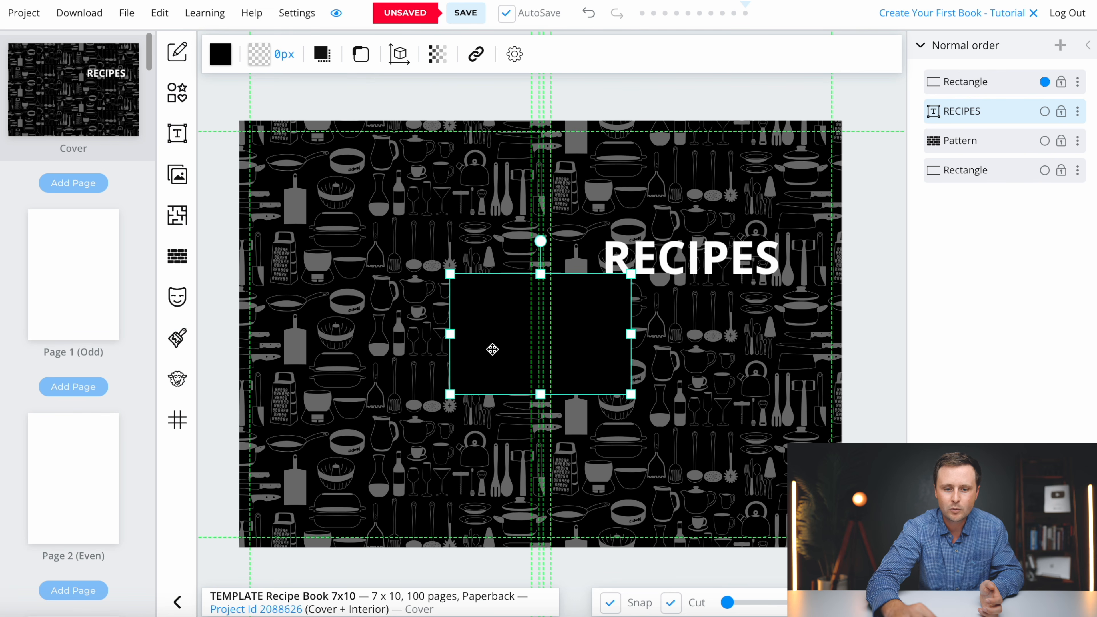
drag(488, 349, 685, 251)
drag(964, 115, 963, 83)
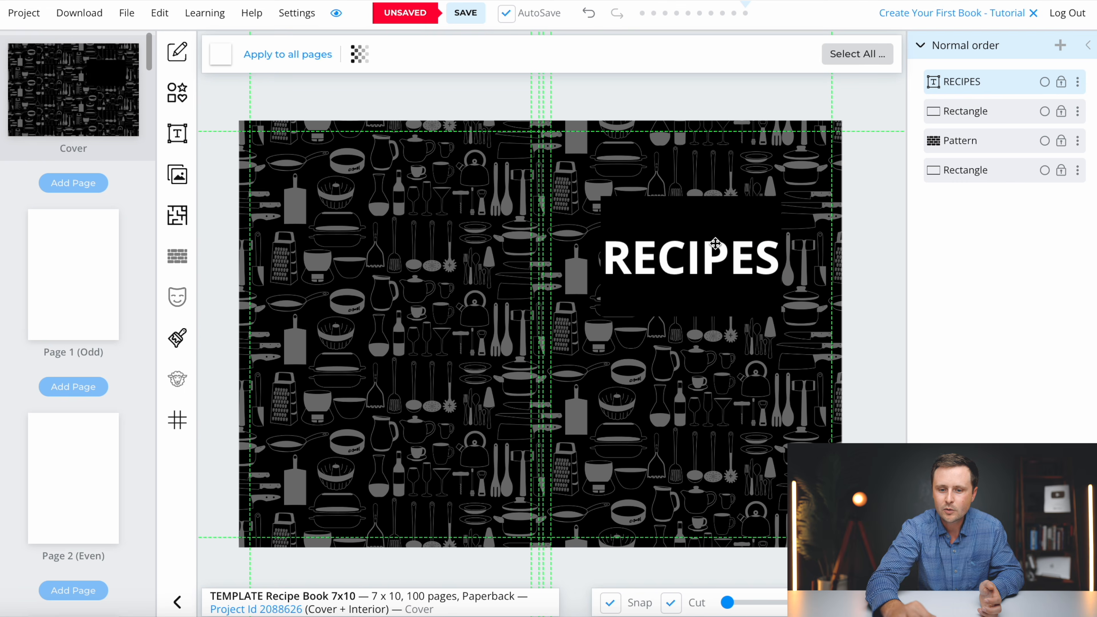
- Widen and centre the black box on the front cover, with RECIPES centred inside it
click(645, 207)
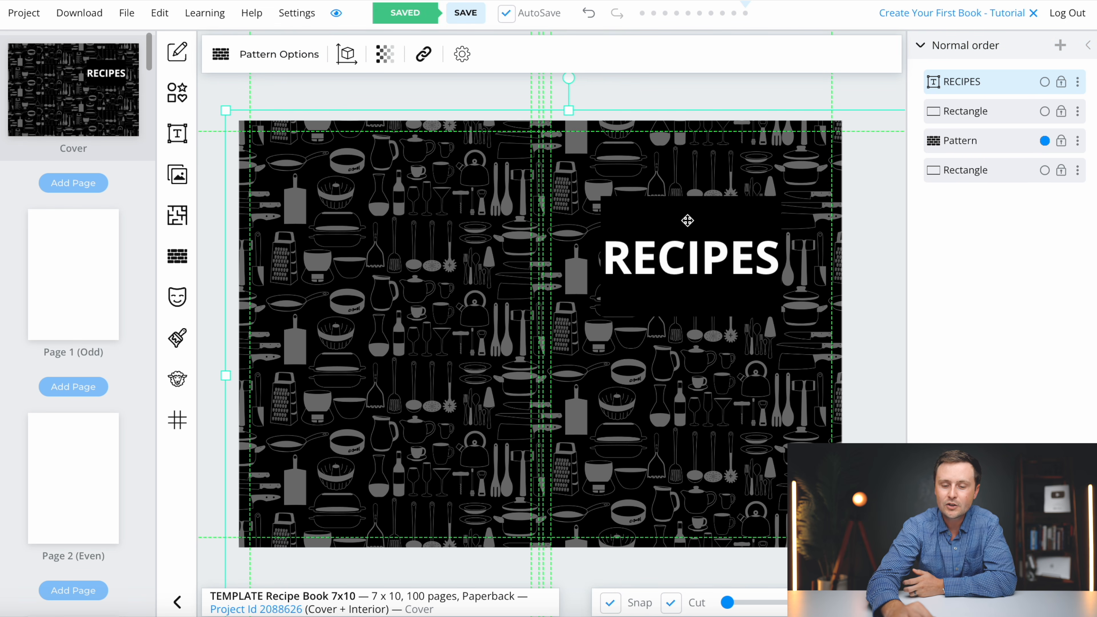
click(644, 210)
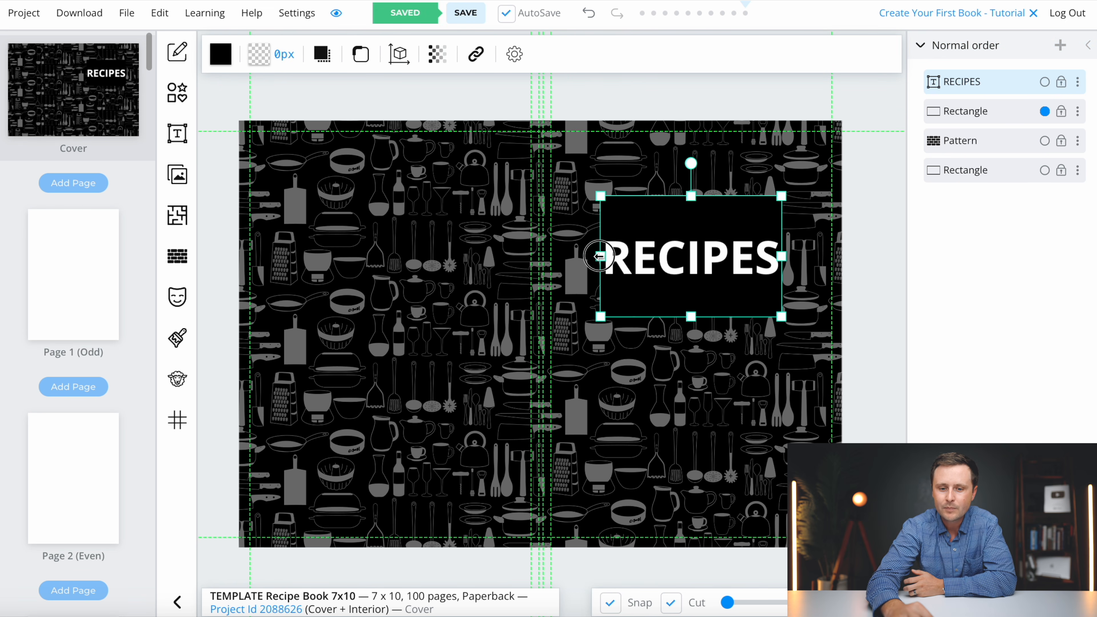
drag(600, 257, 572, 257)
drag(786, 257, 817, 256)
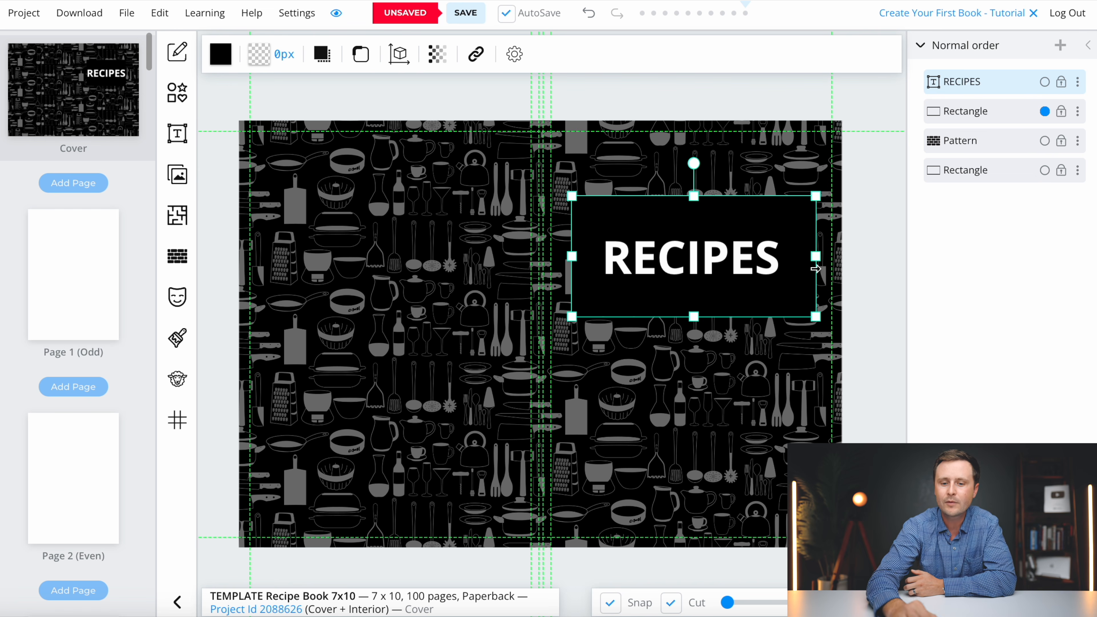
drag(700, 303, 695, 325)
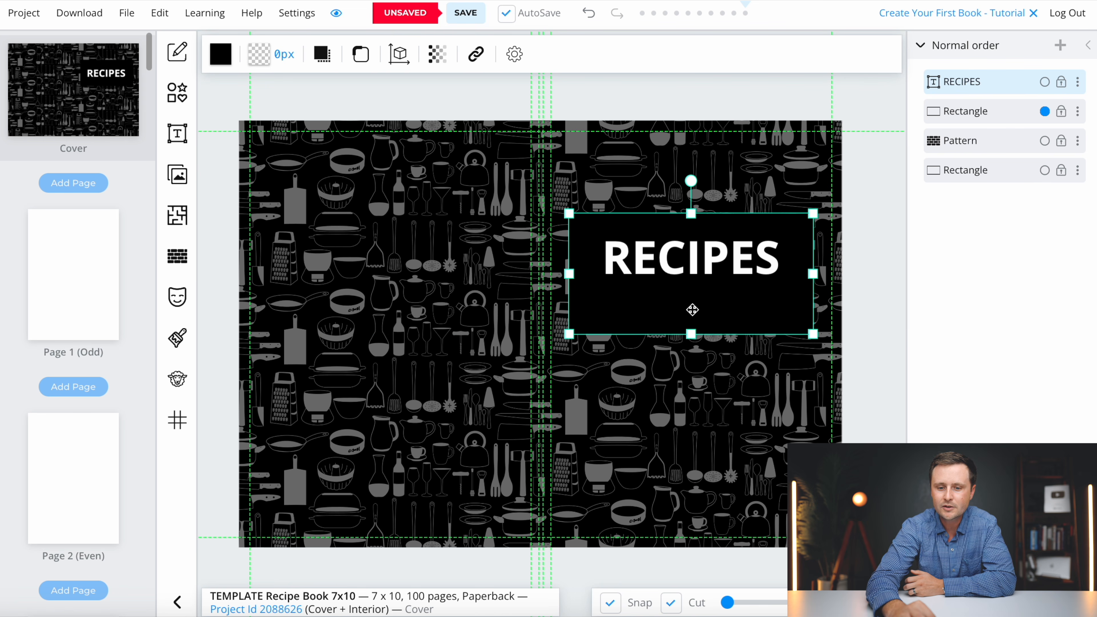
drag(686, 263, 695, 274)
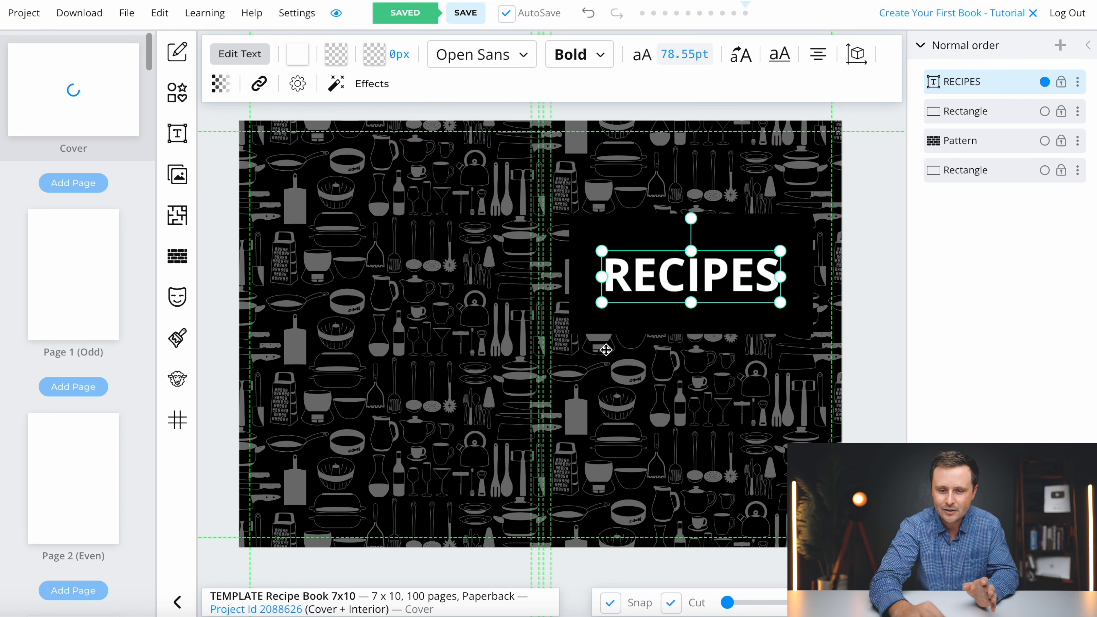
click(594, 325)
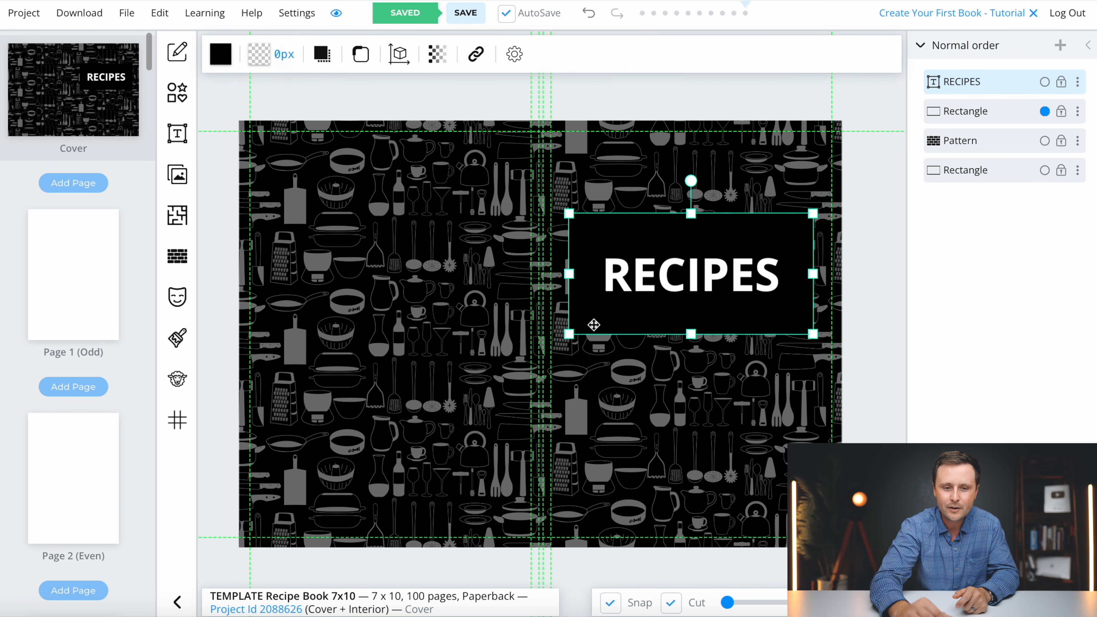
- Round the black box's corners with a 0.4 in border radius
click(360, 54)
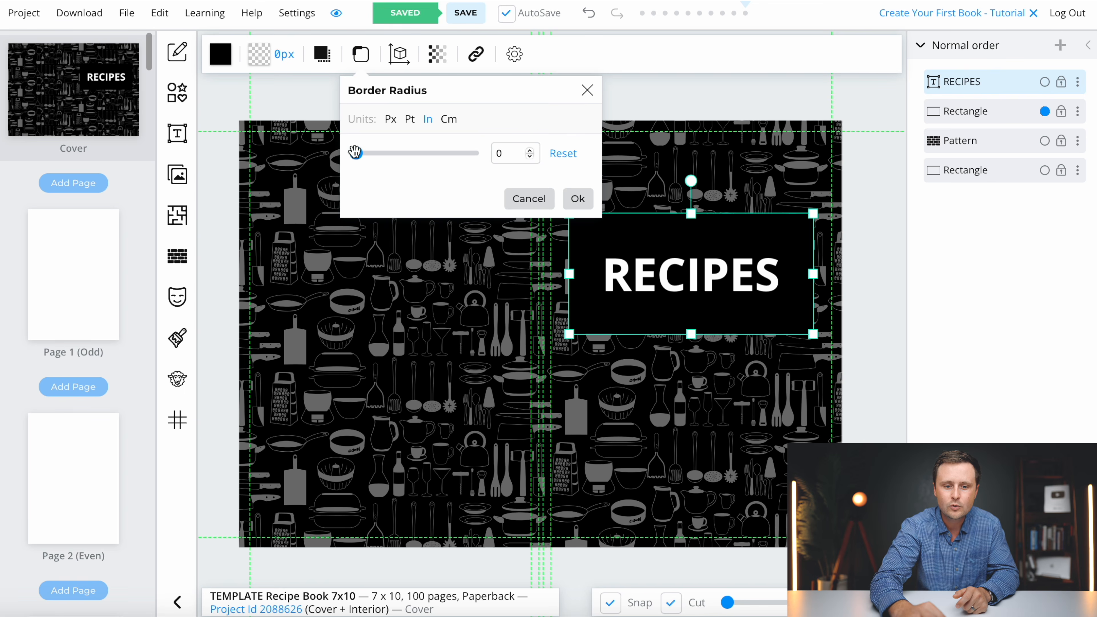
drag(355, 154, 382, 157)
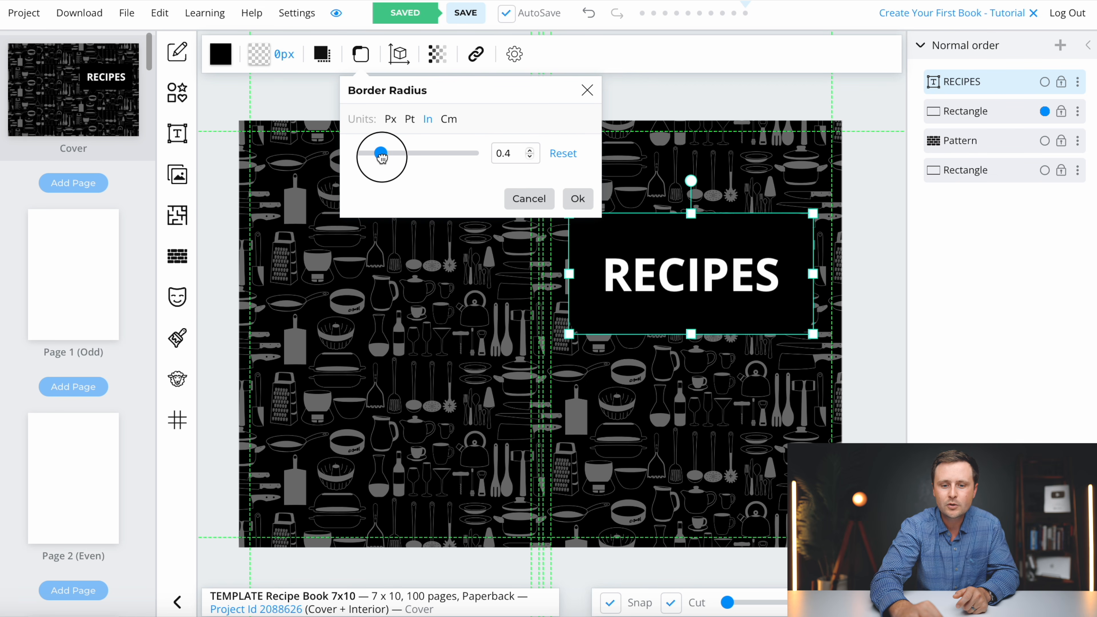
click(578, 199)
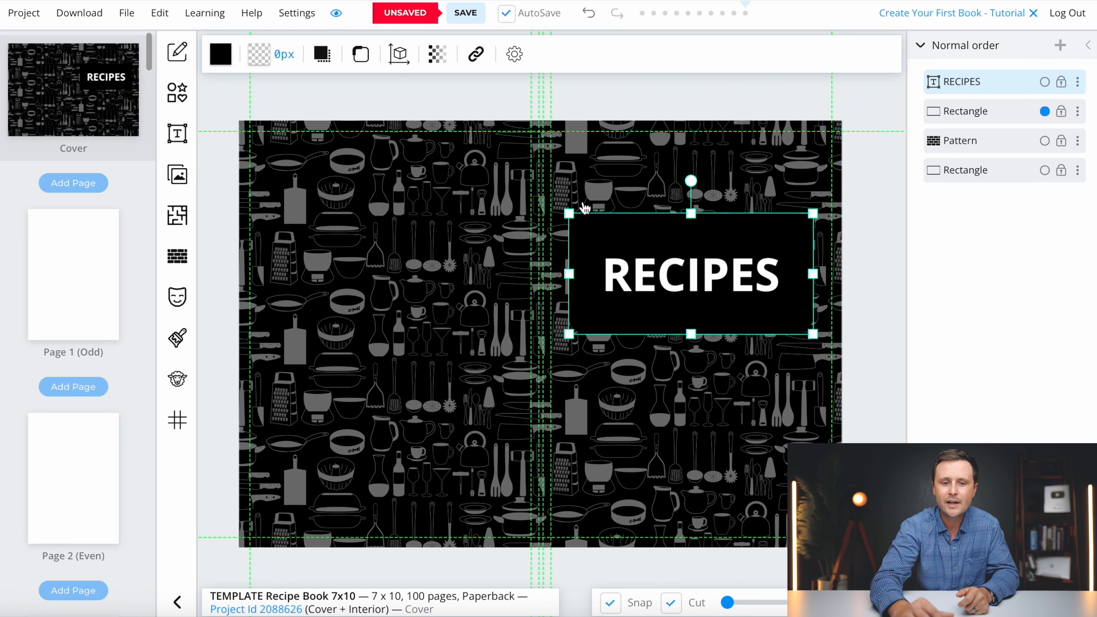
- Give the box a thick light grey #C4C4C4 outline of about 11px
click(259, 60)
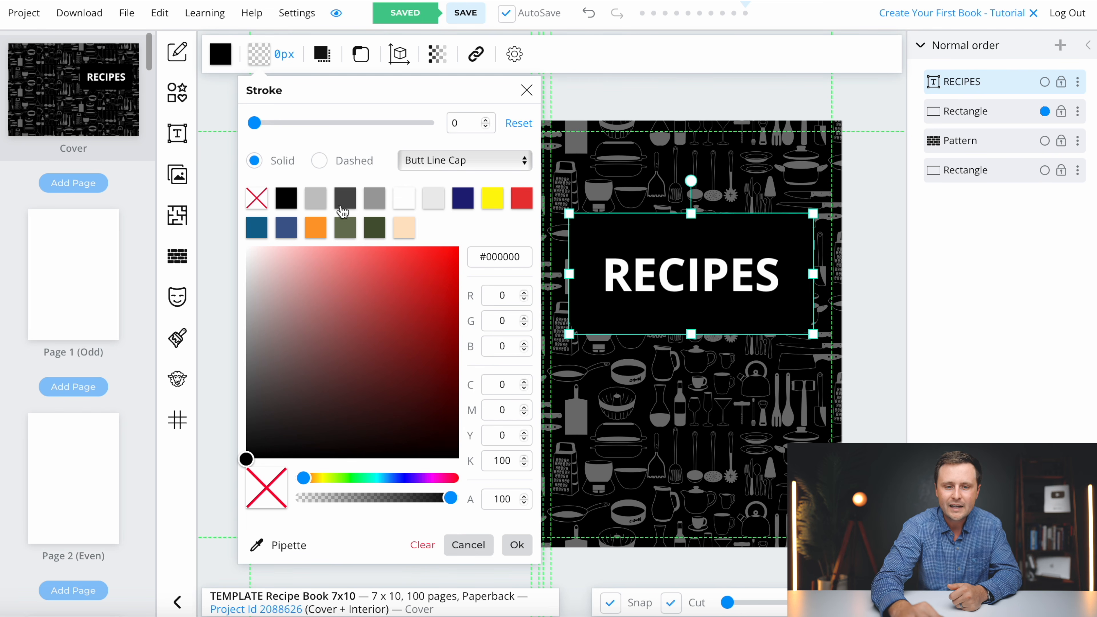
click(316, 199)
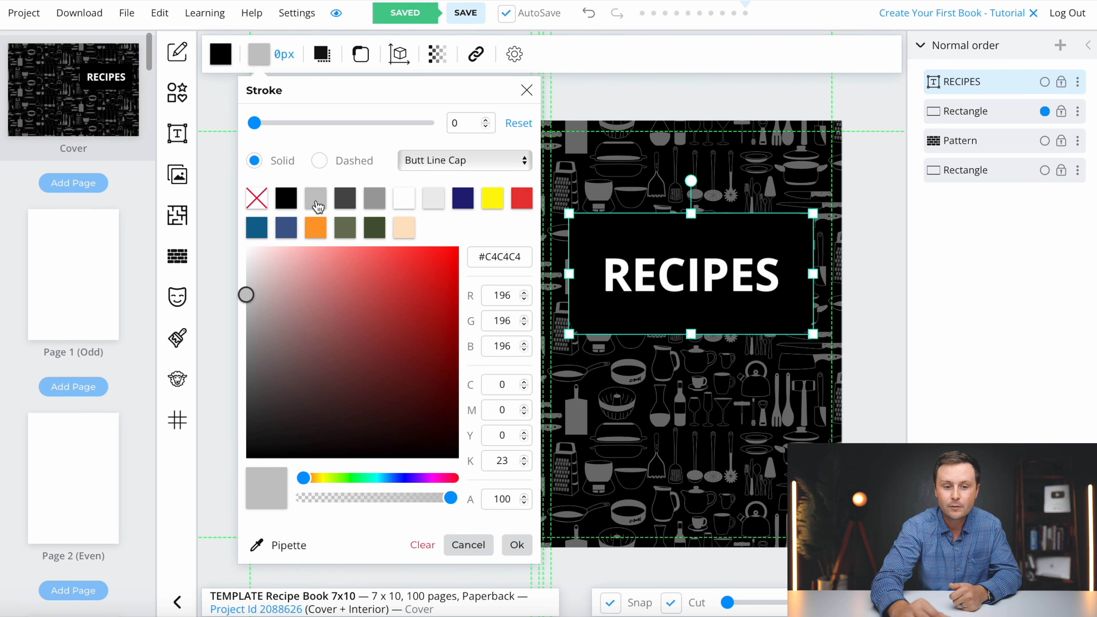
drag(249, 123, 274, 124)
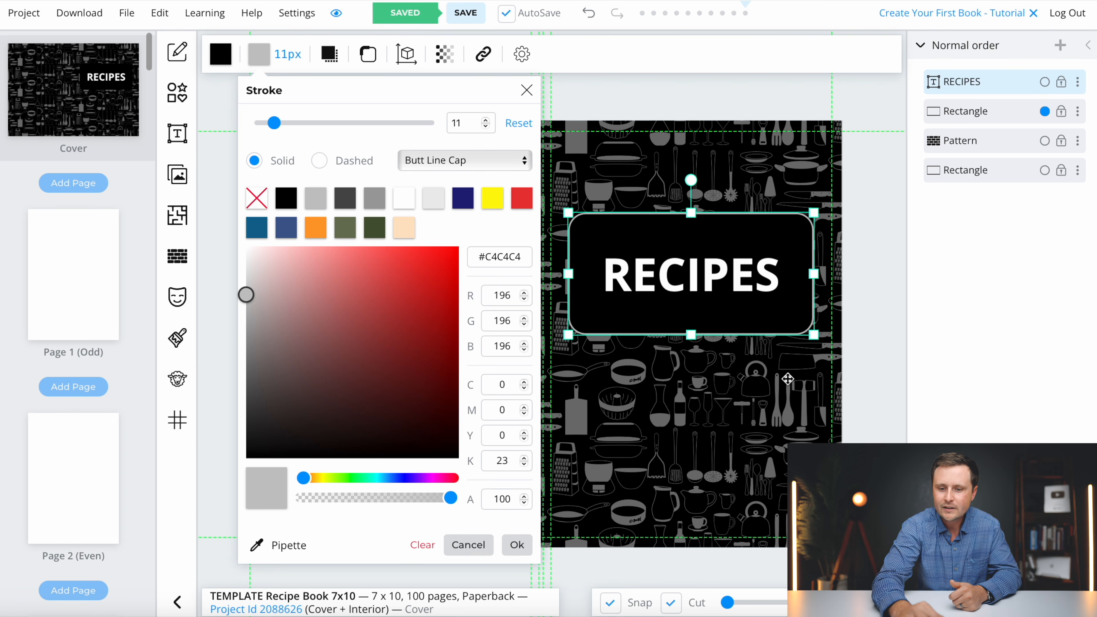
click(789, 378)
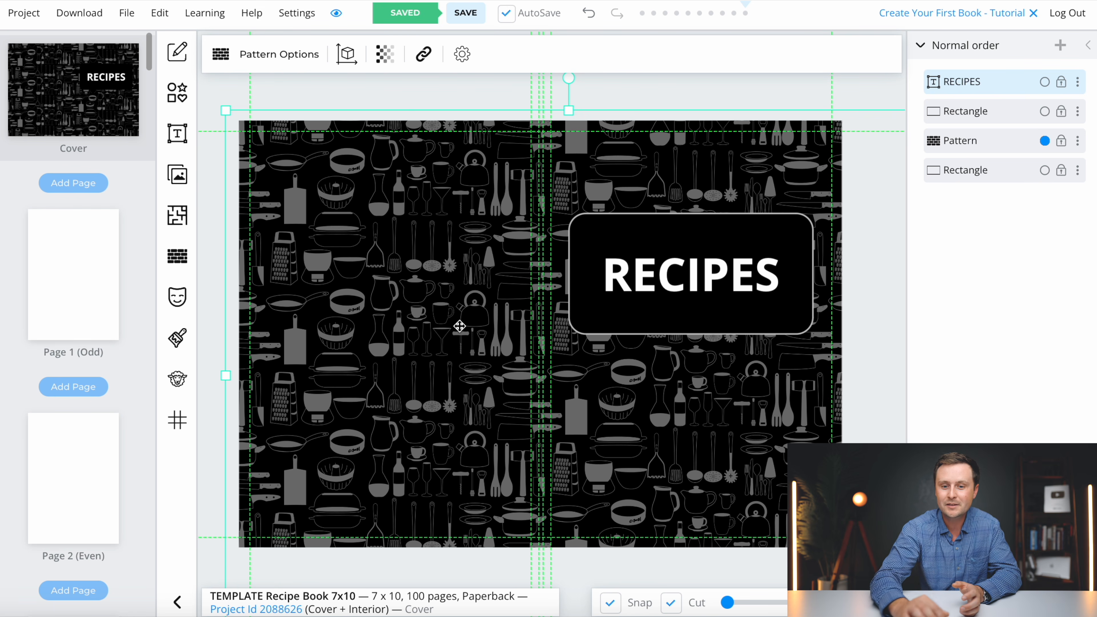
- Set the RECIPES title font to Architects Daughter, after trying Amatic SC
click(681, 277)
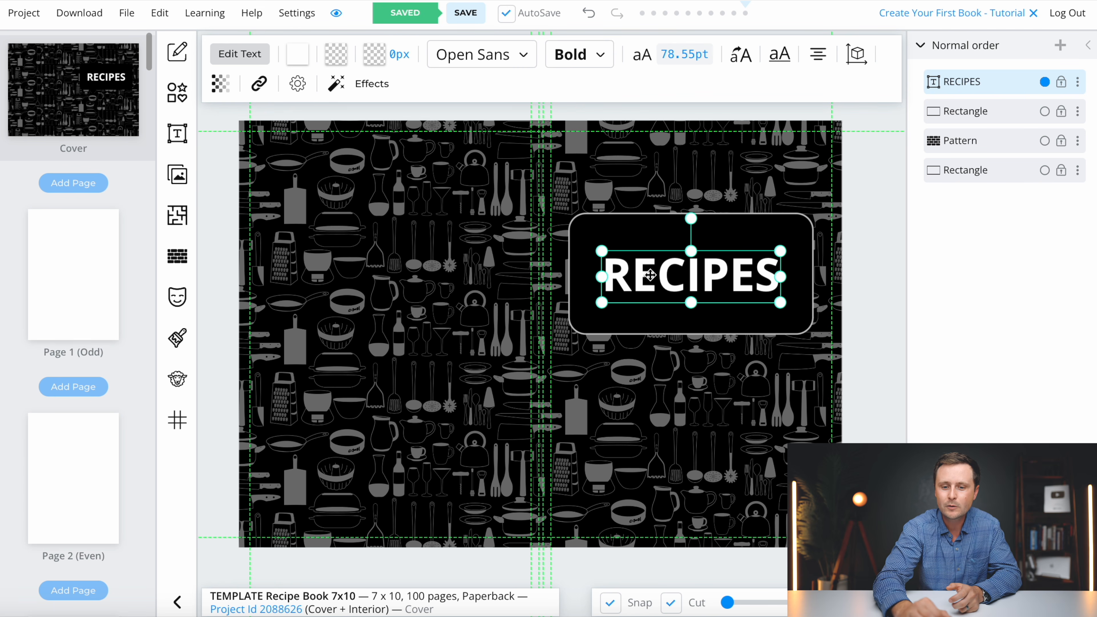
click(466, 62)
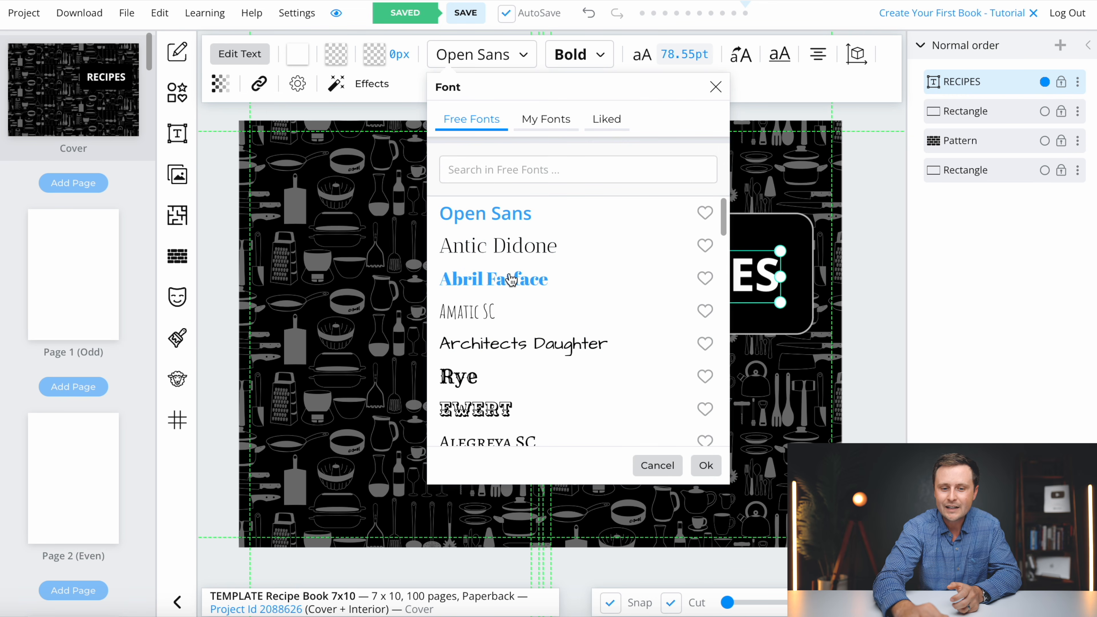
click(500, 326)
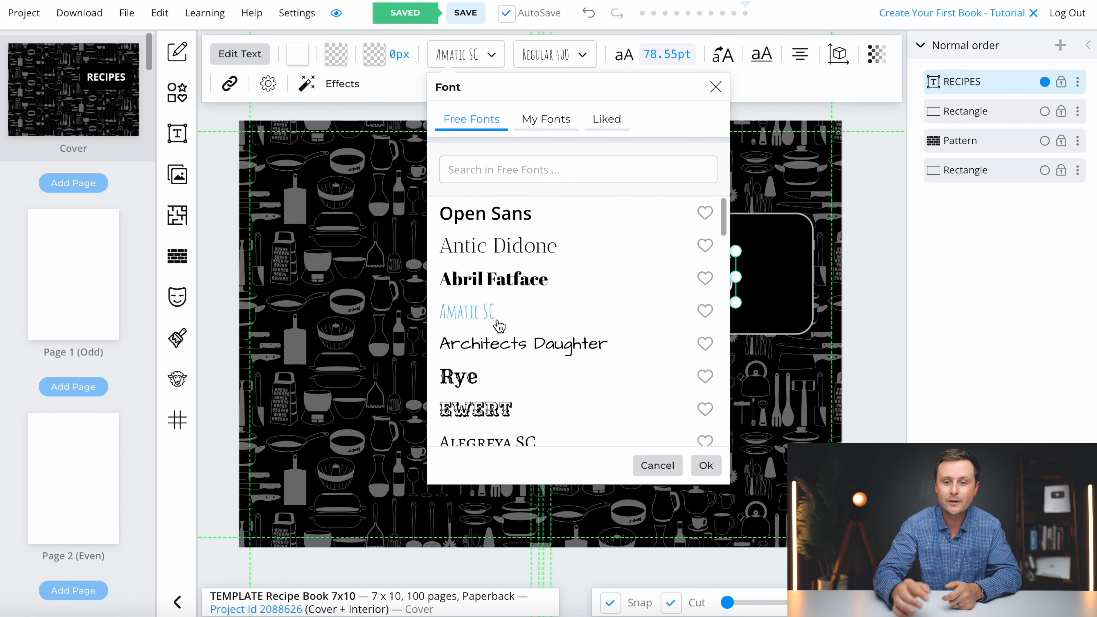
click(515, 337)
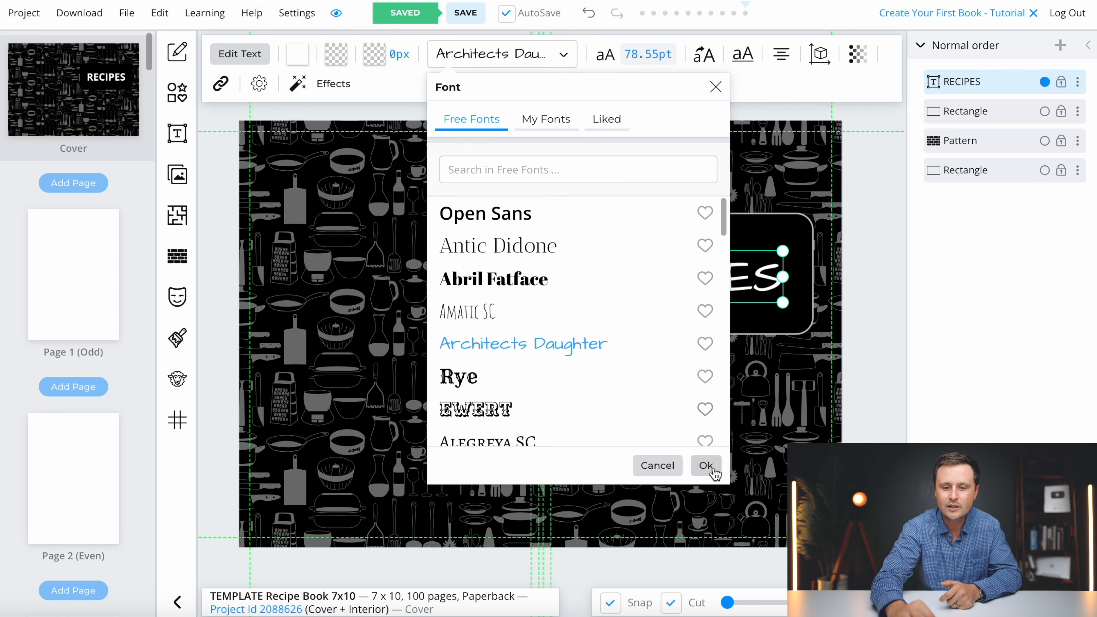
click(707, 466)
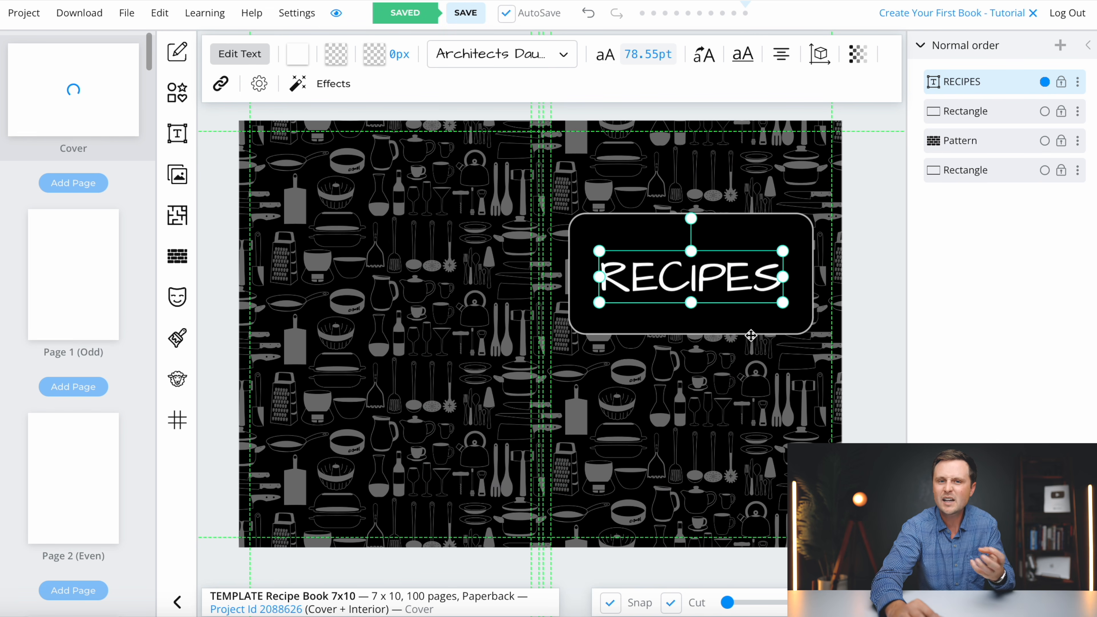
click(762, 390)
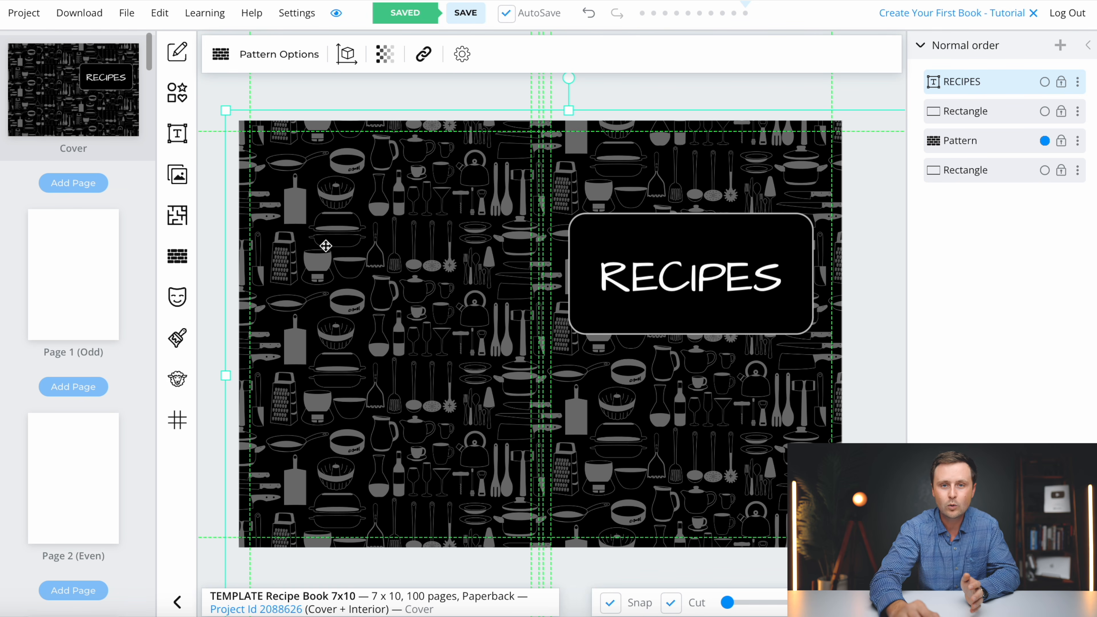
- Go to interior Page 1, browse the page templates library, and filter it to #Food
click(77, 296)
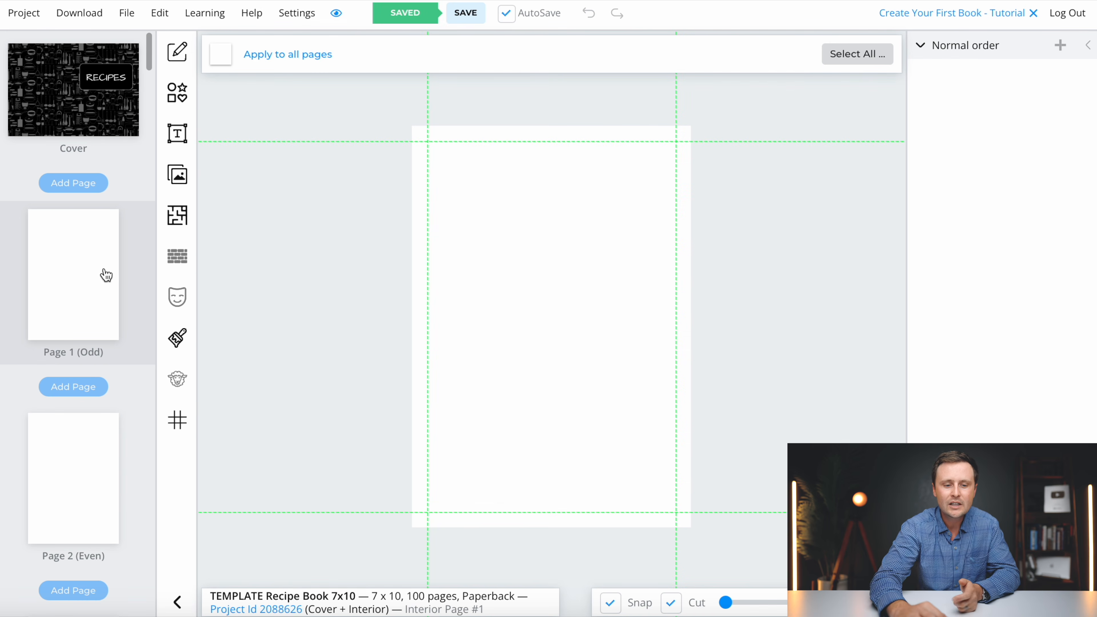
click(177, 218)
scroll(986, 366, down, 6)
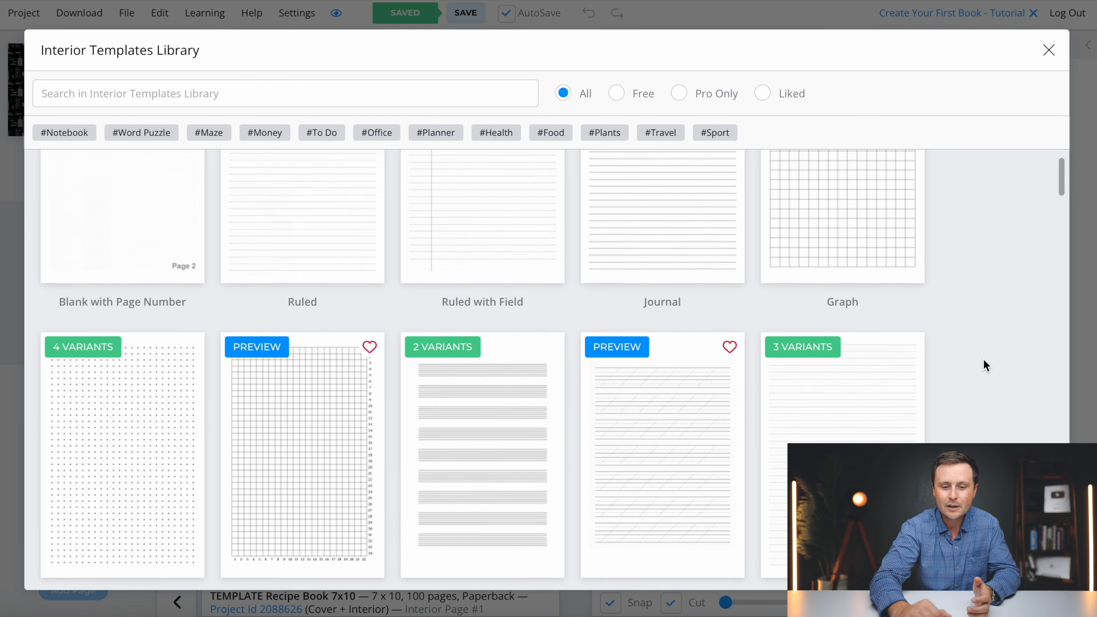
scroll(986, 365, down, 5)
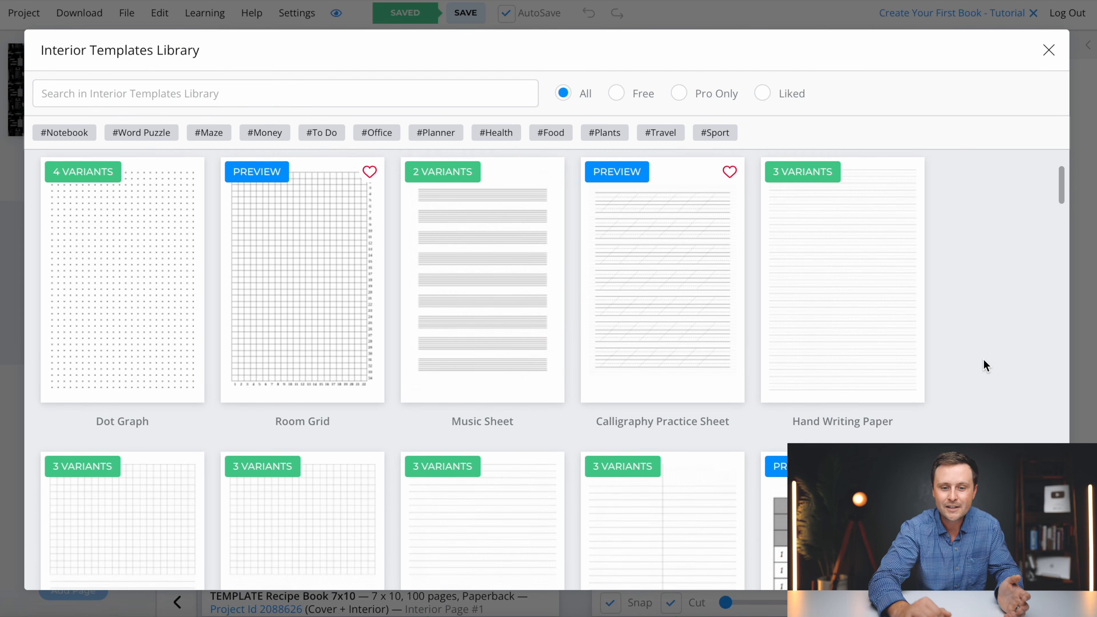
scroll(984, 360, down, 13)
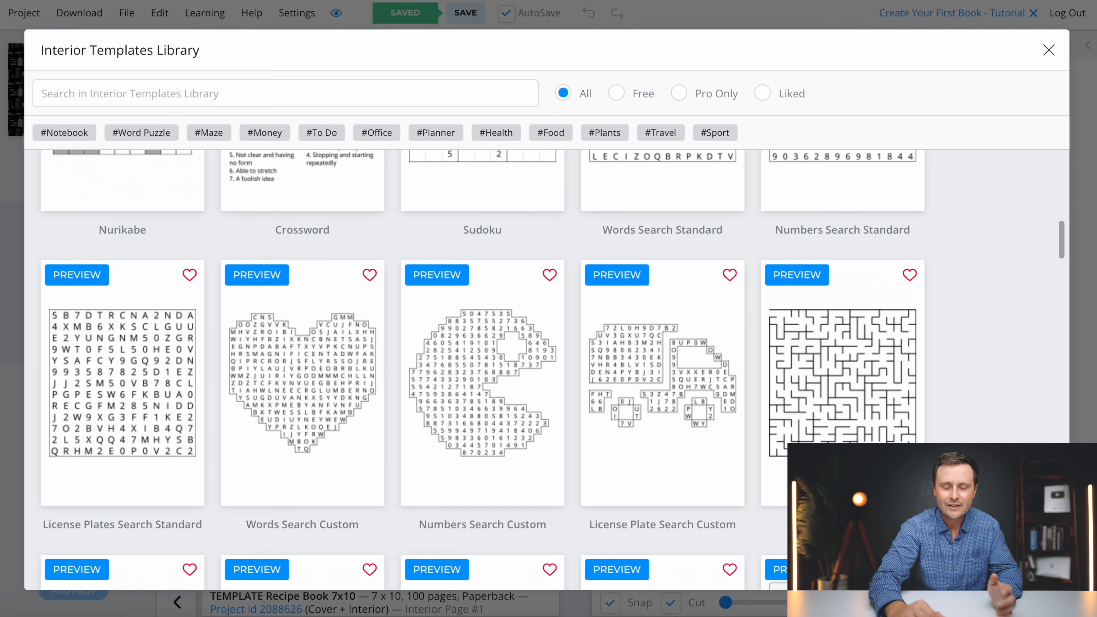
scroll(506, 370, up, 4)
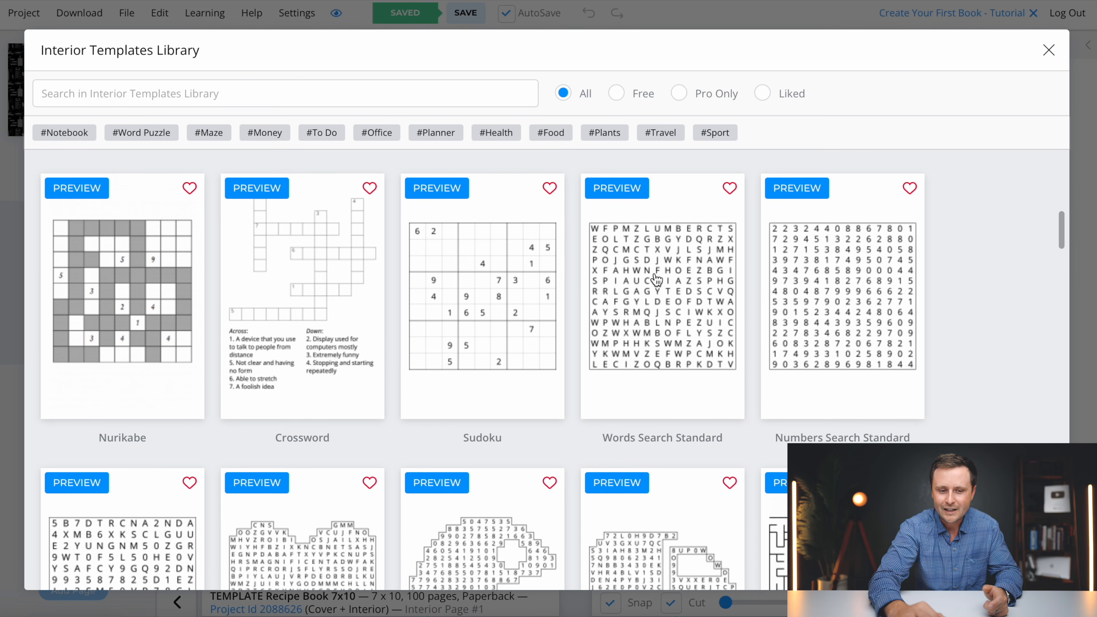
scroll(958, 400, down, 10)
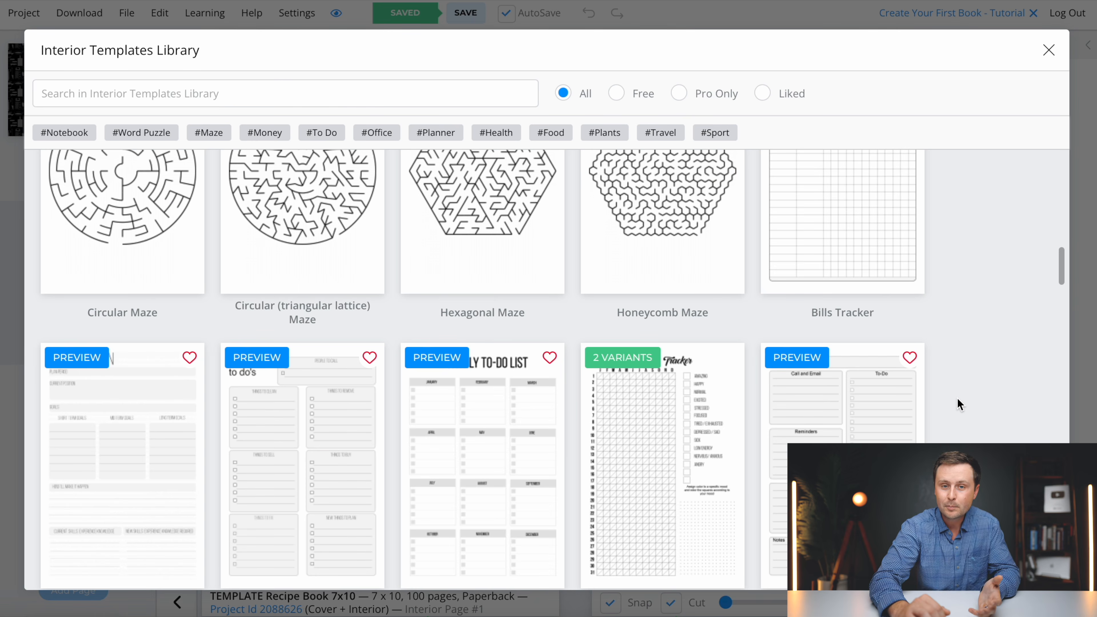
scroll(958, 399, down, 6)
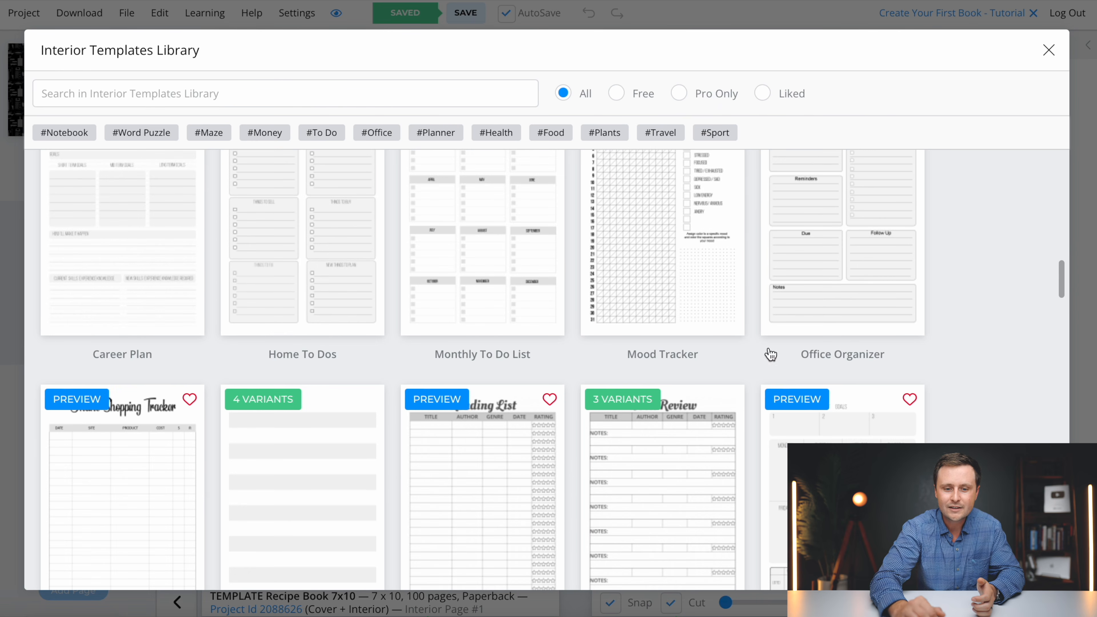
scroll(1062, 286, down, 5)
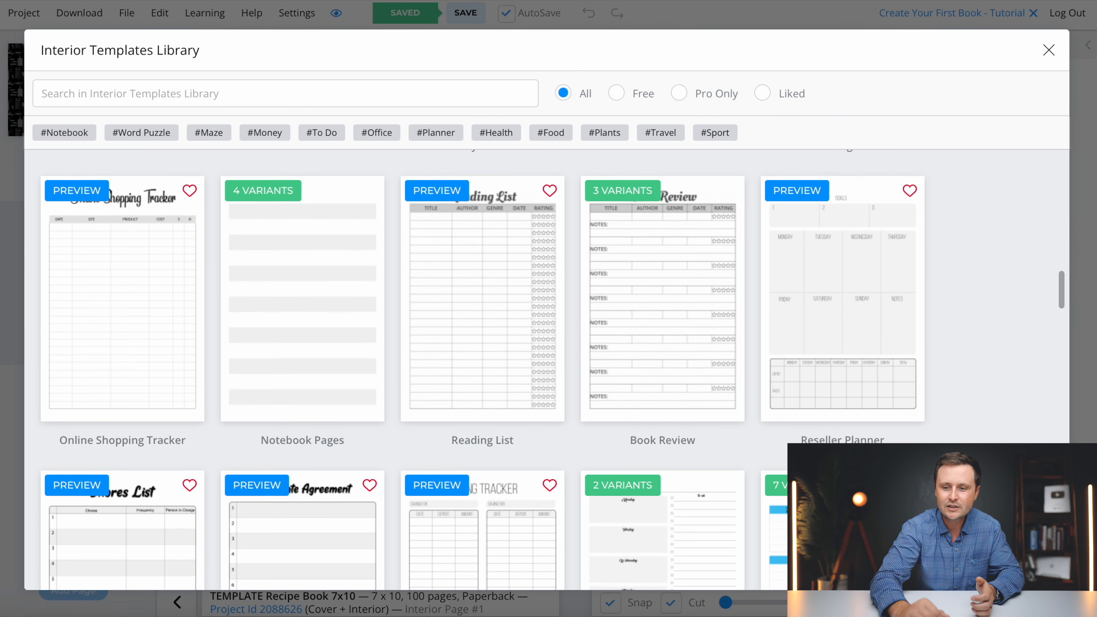
scroll(1042, 373, down, 6)
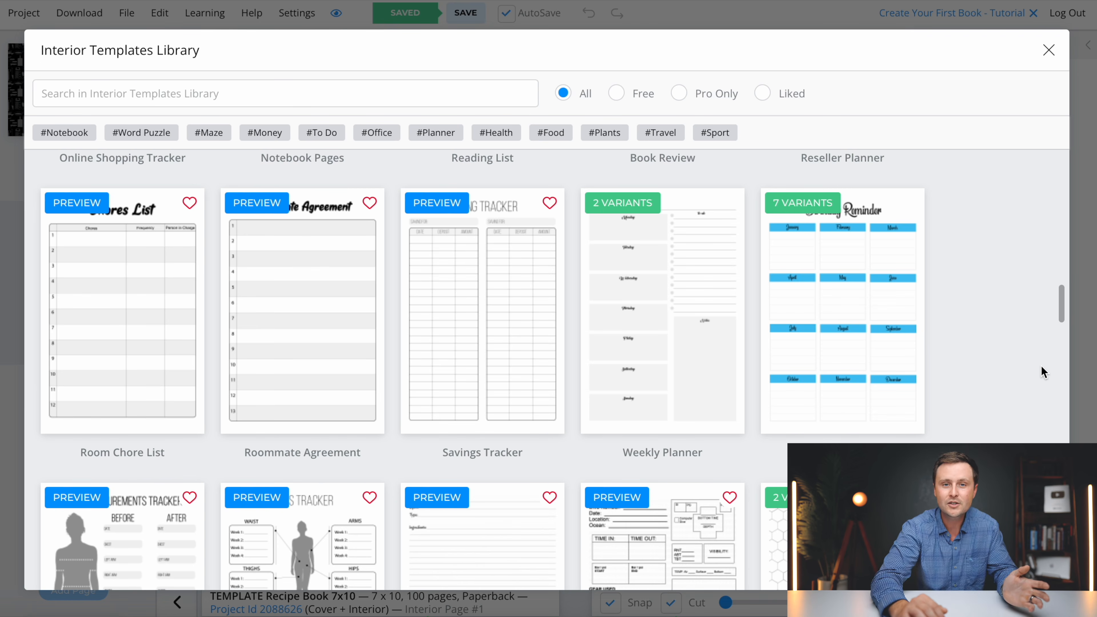
scroll(1043, 372, down, 3)
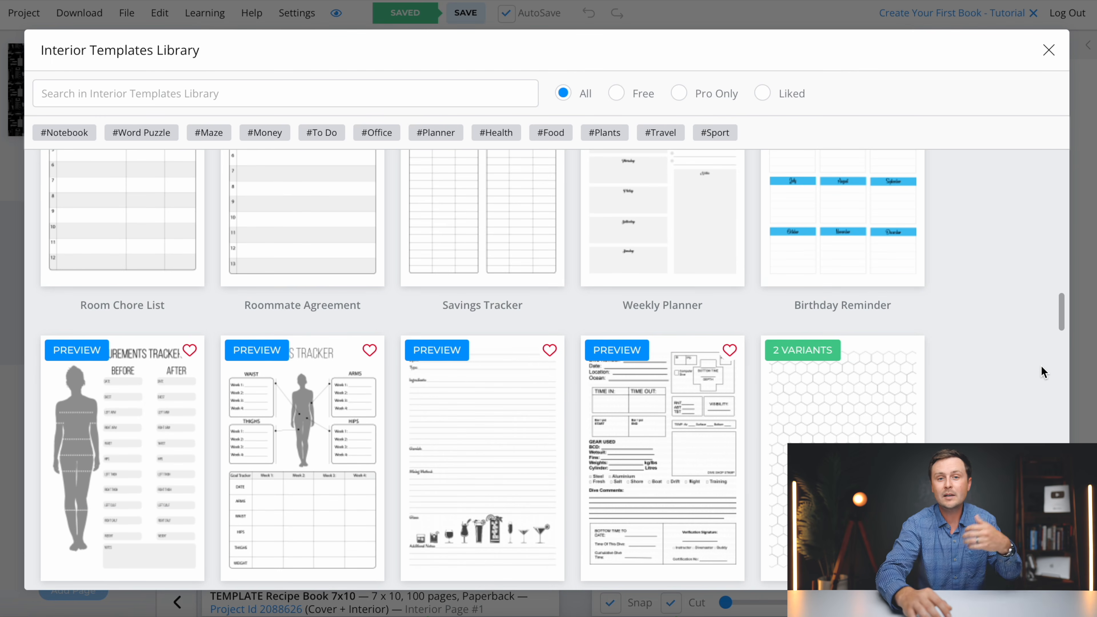
scroll(1044, 372, down, 4)
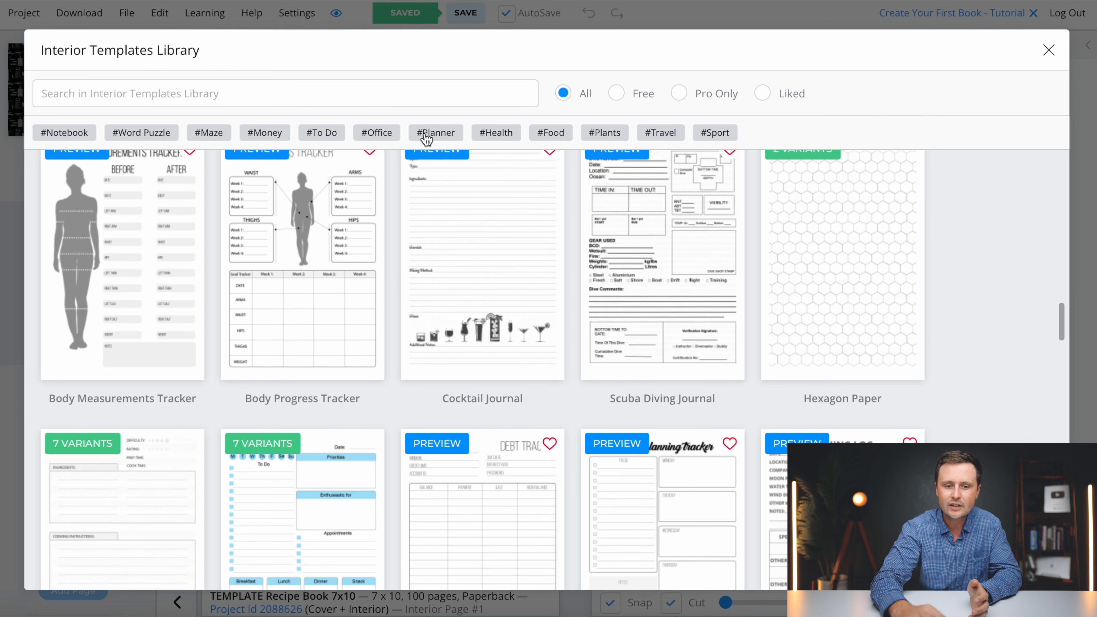
click(548, 136)
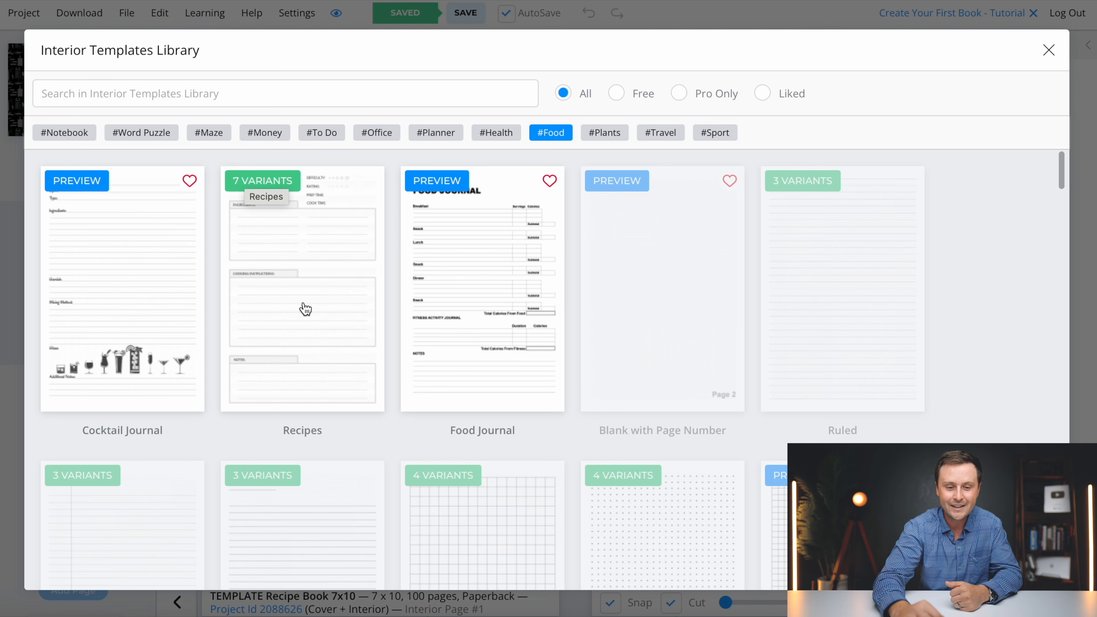
- Open the Recipes template folder and preview Recipe 7 and Recipe 1 full size
click(293, 305)
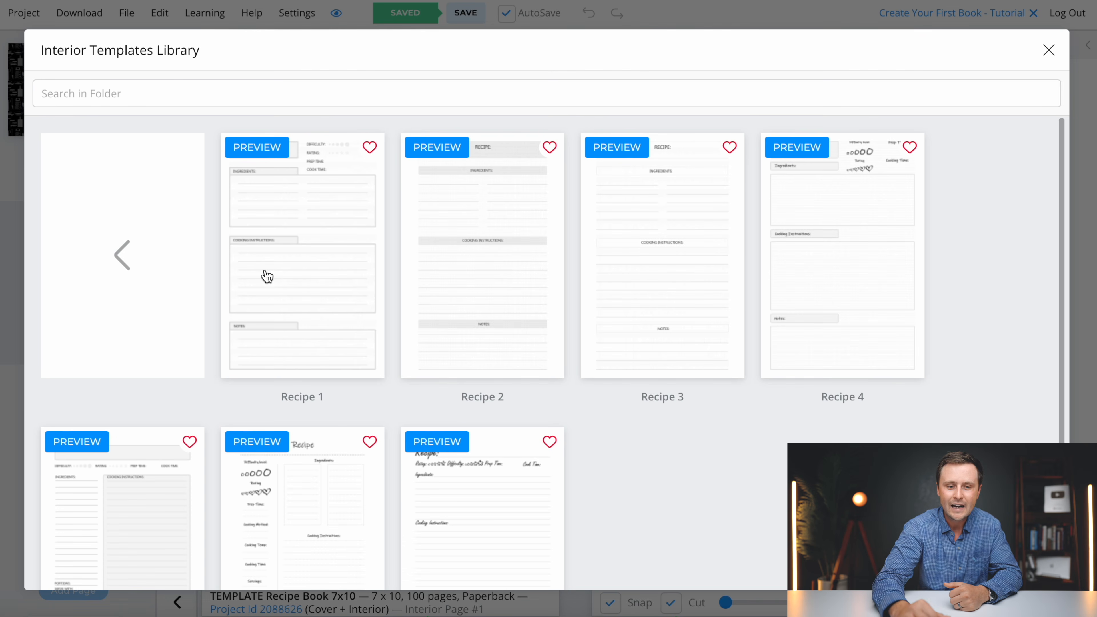
scroll(444, 546, down, 3)
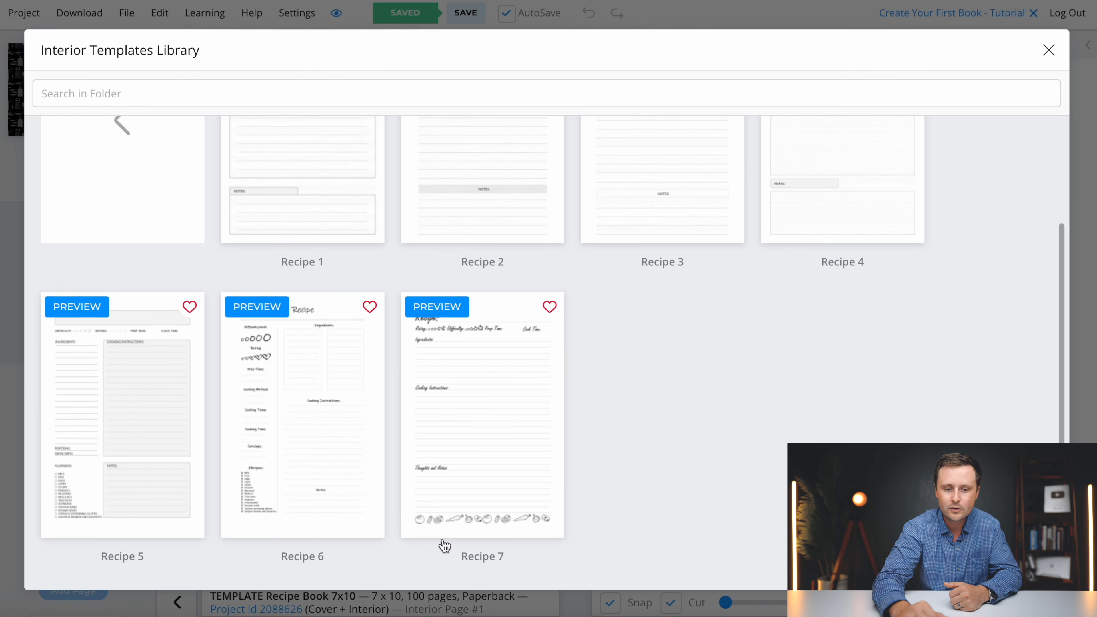
scroll(444, 545, up, 3)
scroll(443, 545, down, 2)
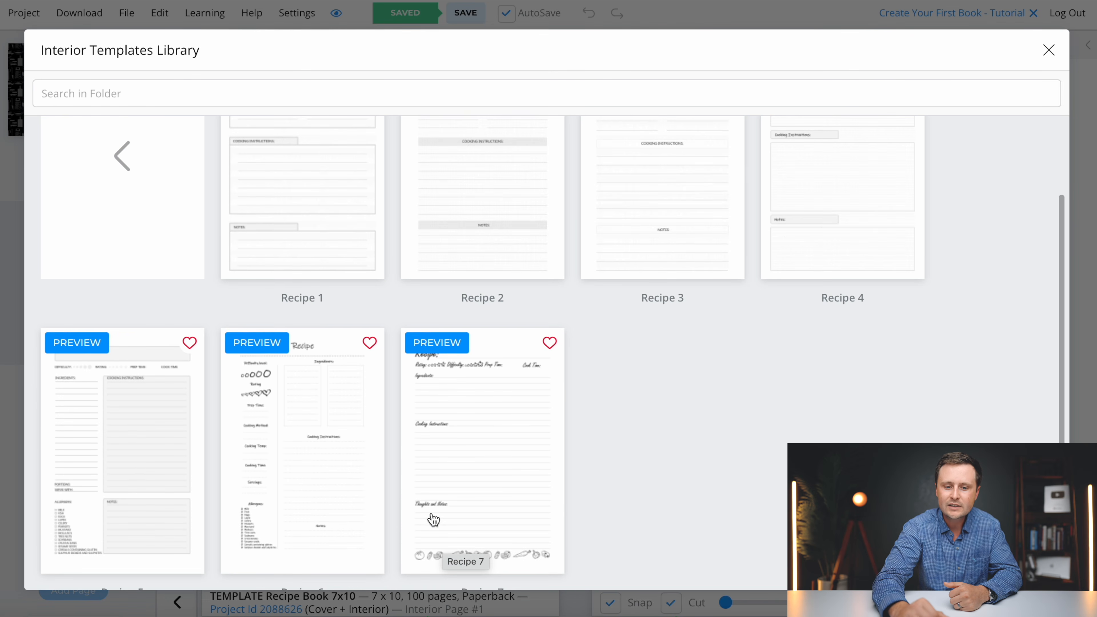
click(432, 350)
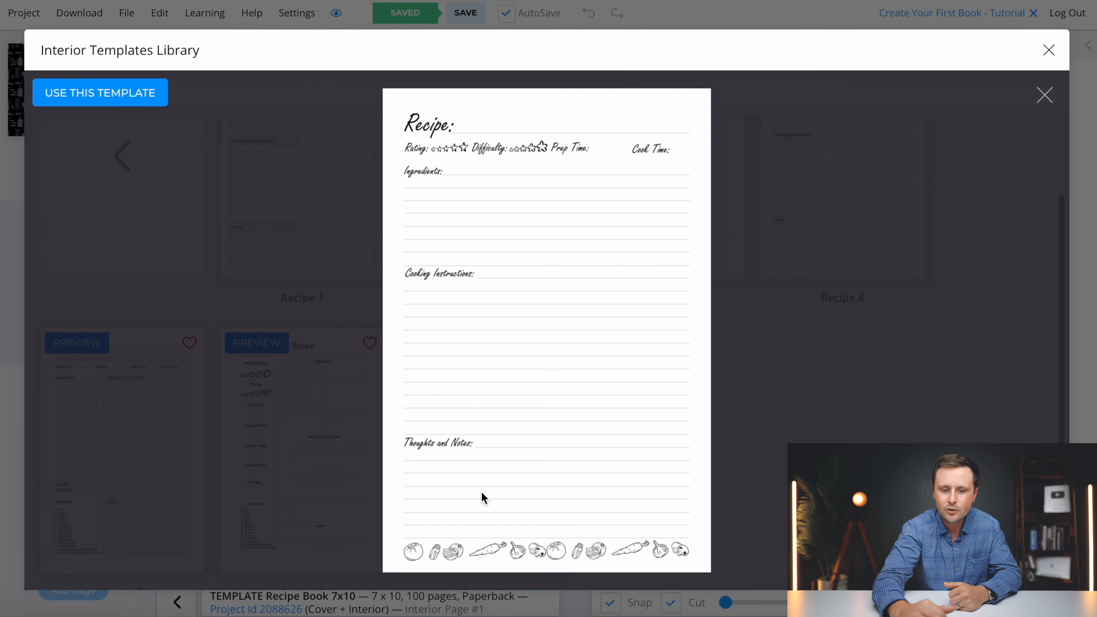
click(1046, 96)
click(258, 149)
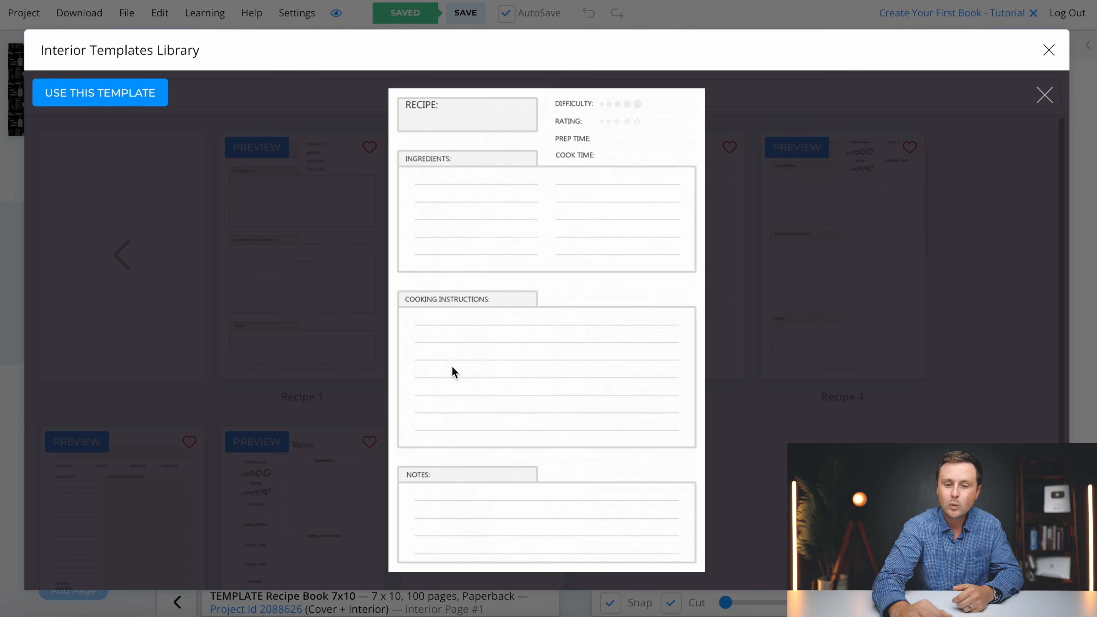
click(1045, 95)
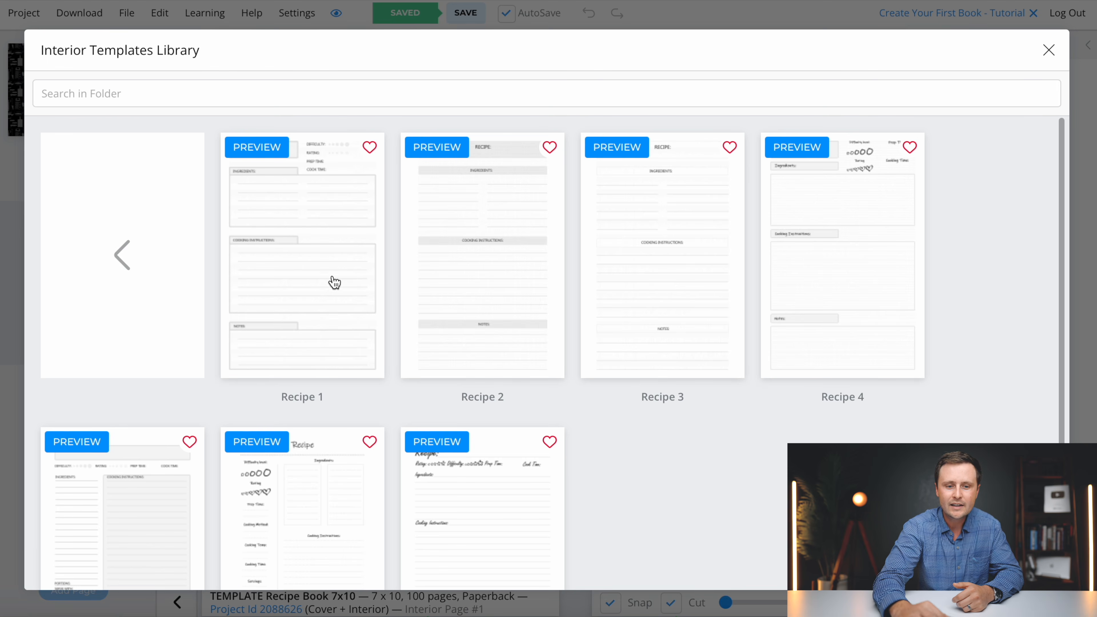
- Choose the Recipe 1 template and apply it to every page except the cover
click(306, 274)
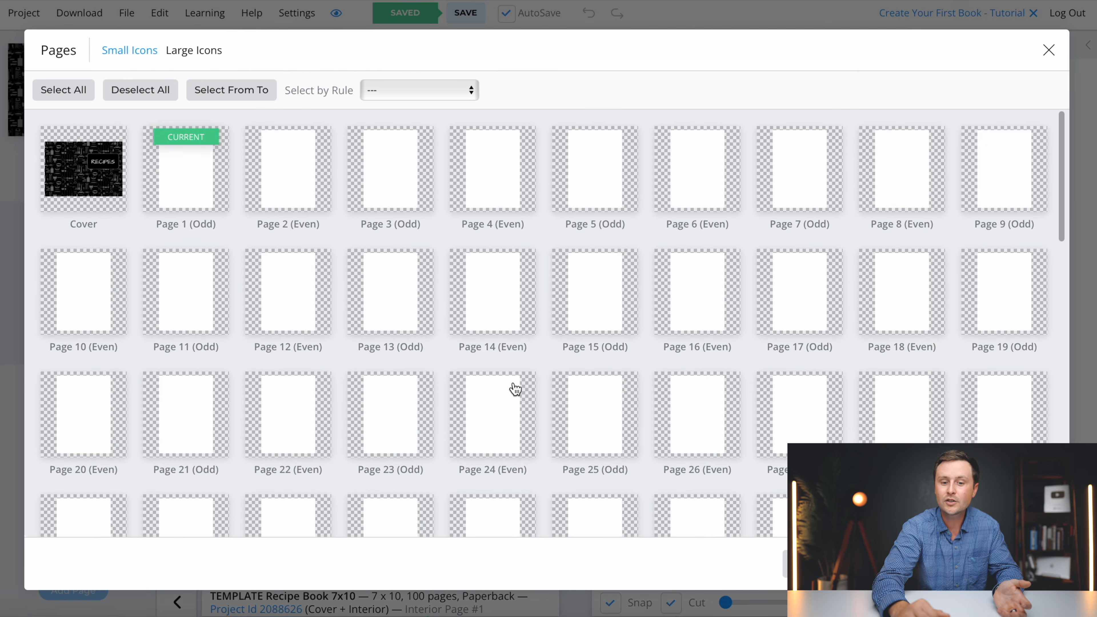
scroll(515, 388, down, 15)
scroll(684, 383, down, 5)
scroll(685, 383, up, 20)
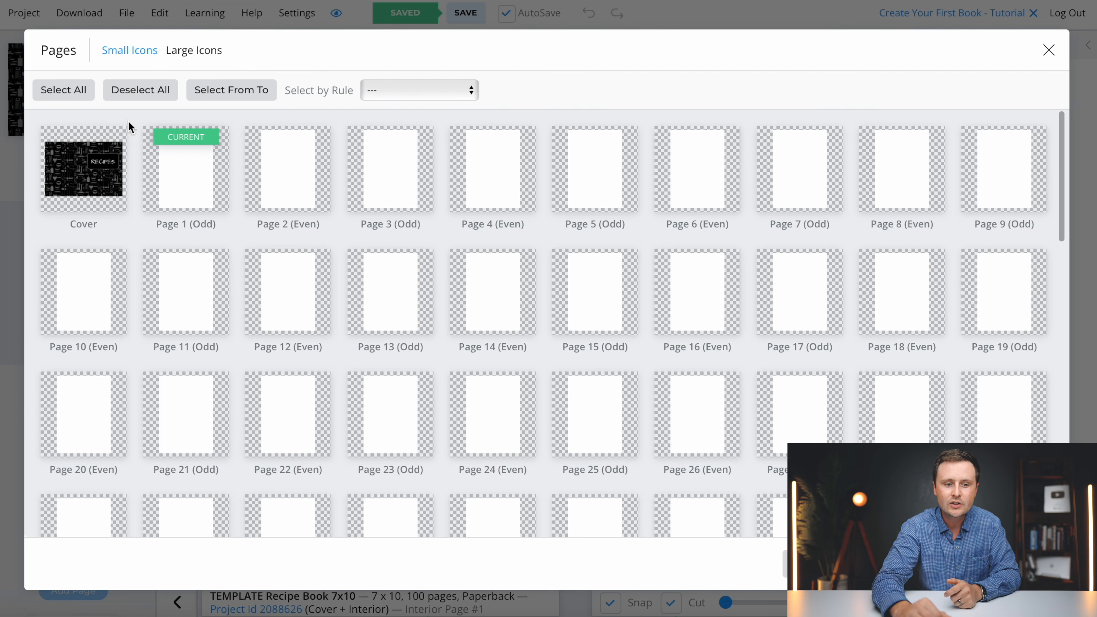
click(66, 94)
click(88, 174)
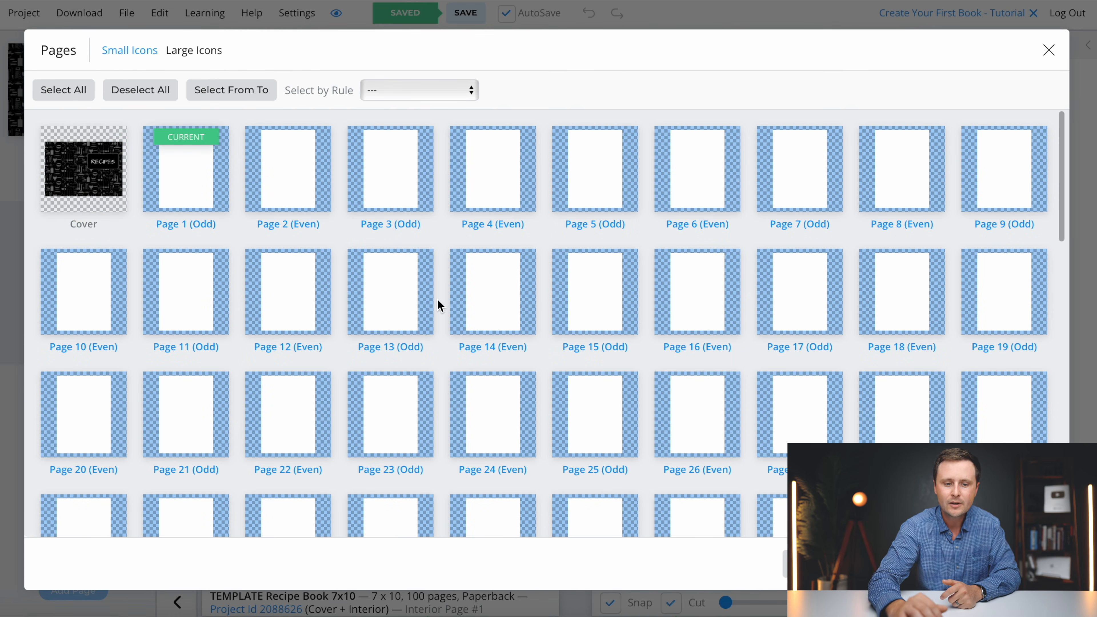
scroll(639, 353, down, 20)
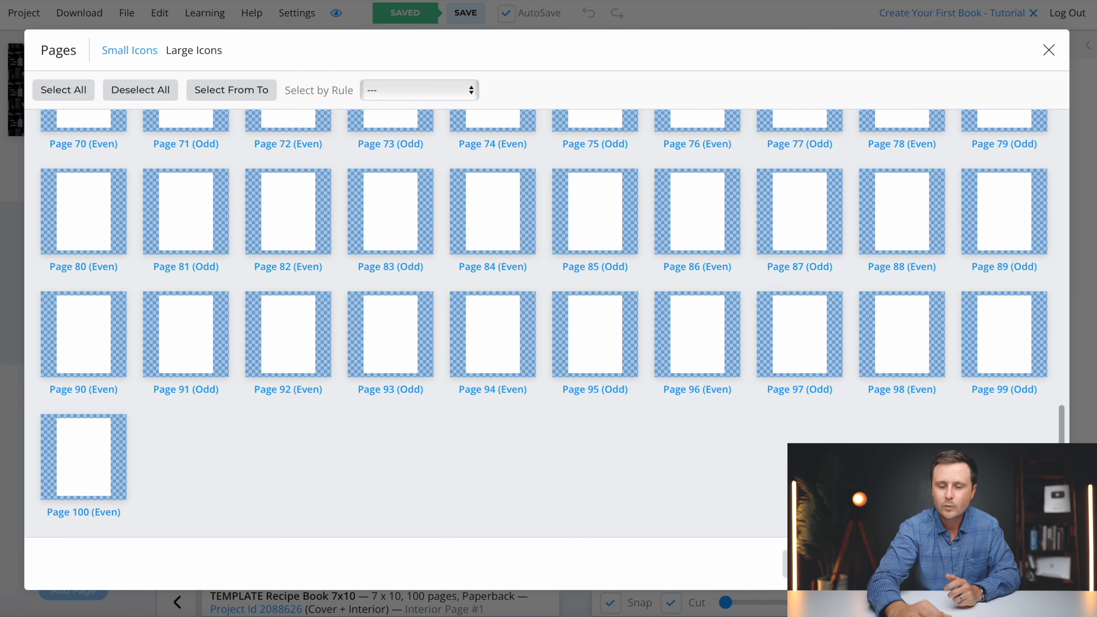
click(1015, 564)
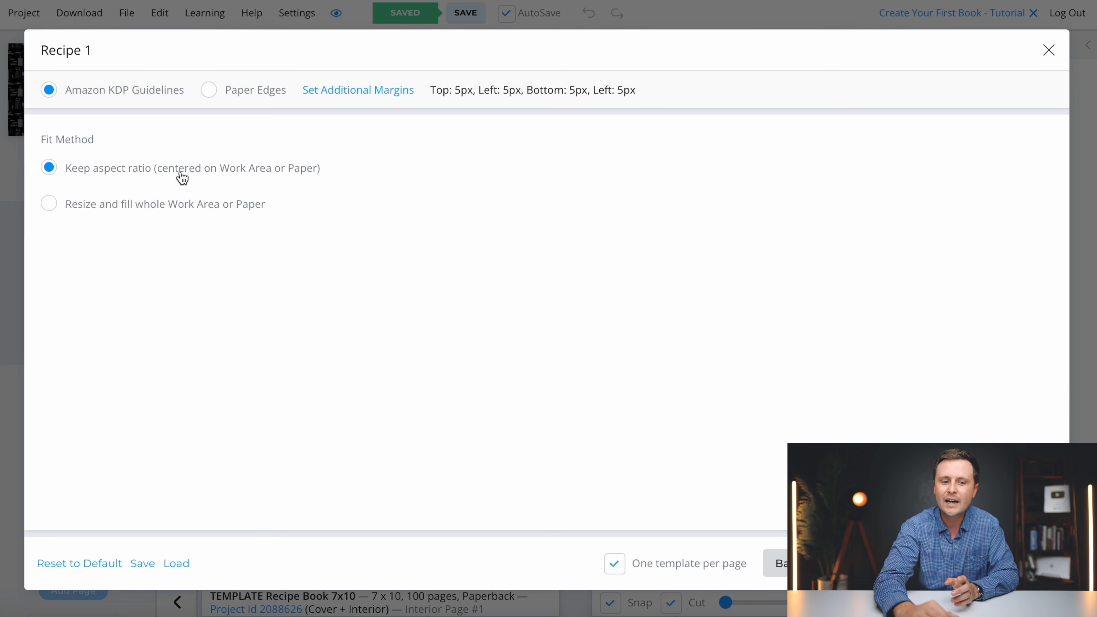
- Preview a sample page, compare Resize and fill, then insert Recipe 1 with Keep aspect ratio
click(881, 563)
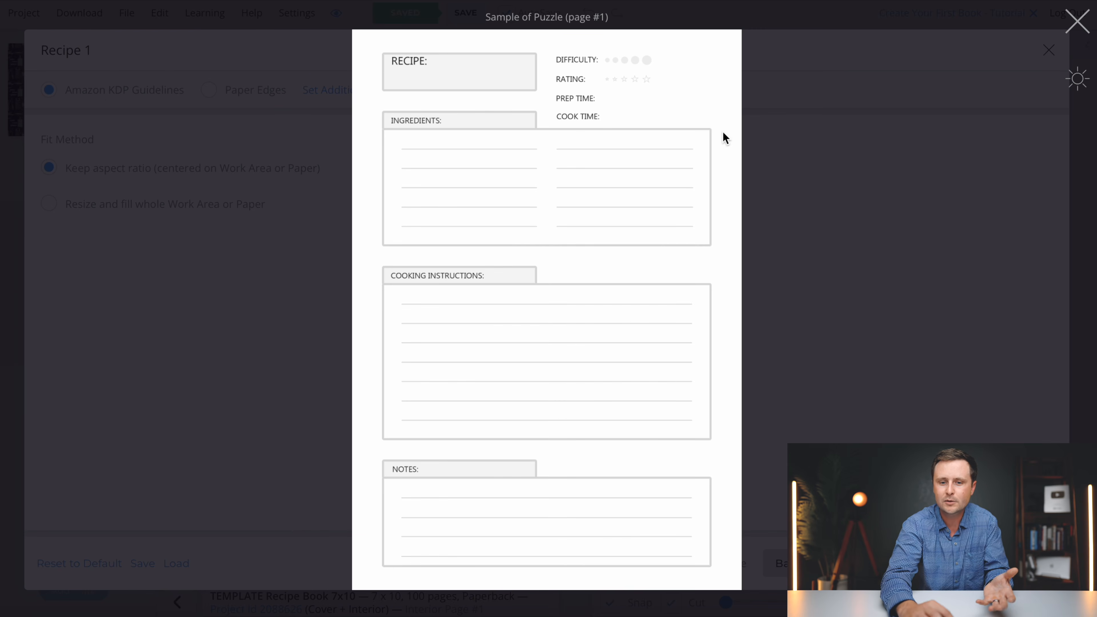
click(1077, 20)
click(49, 204)
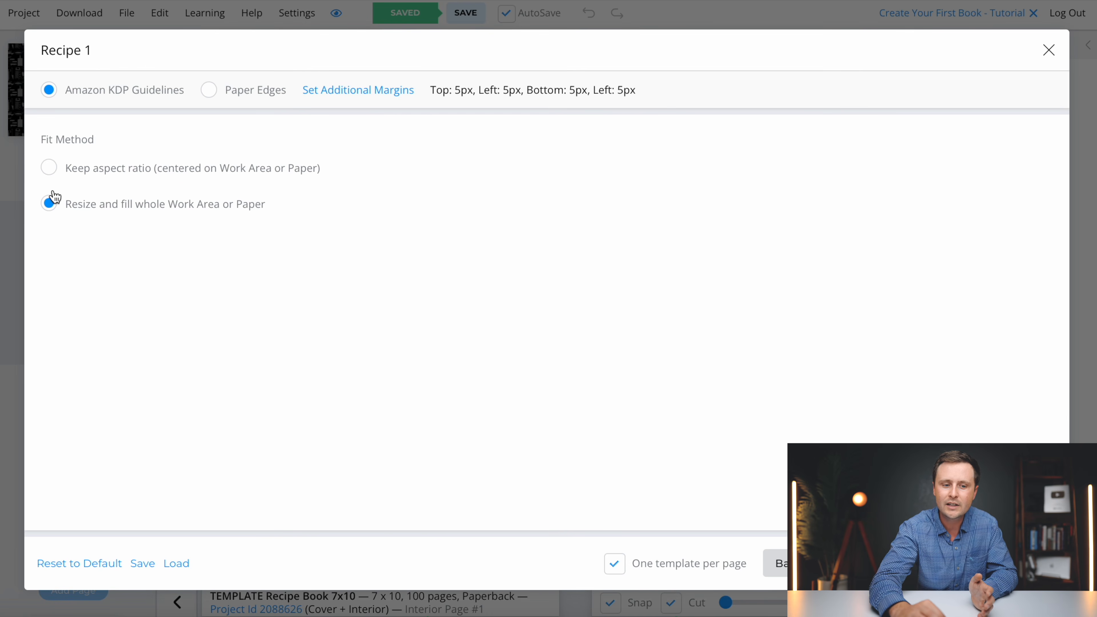
click(51, 172)
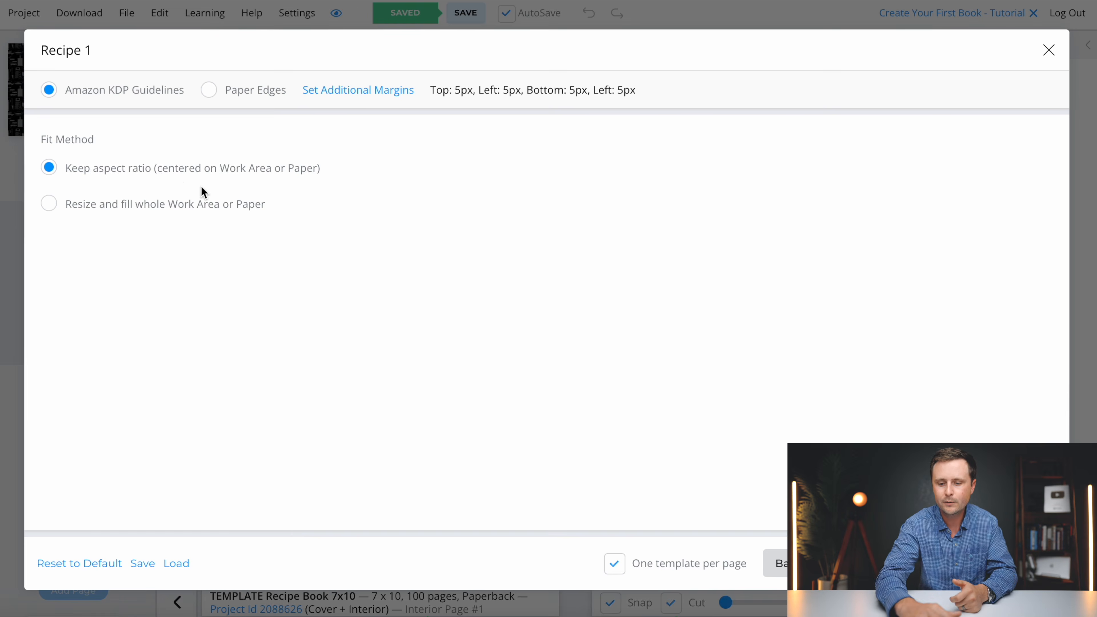
click(1031, 572)
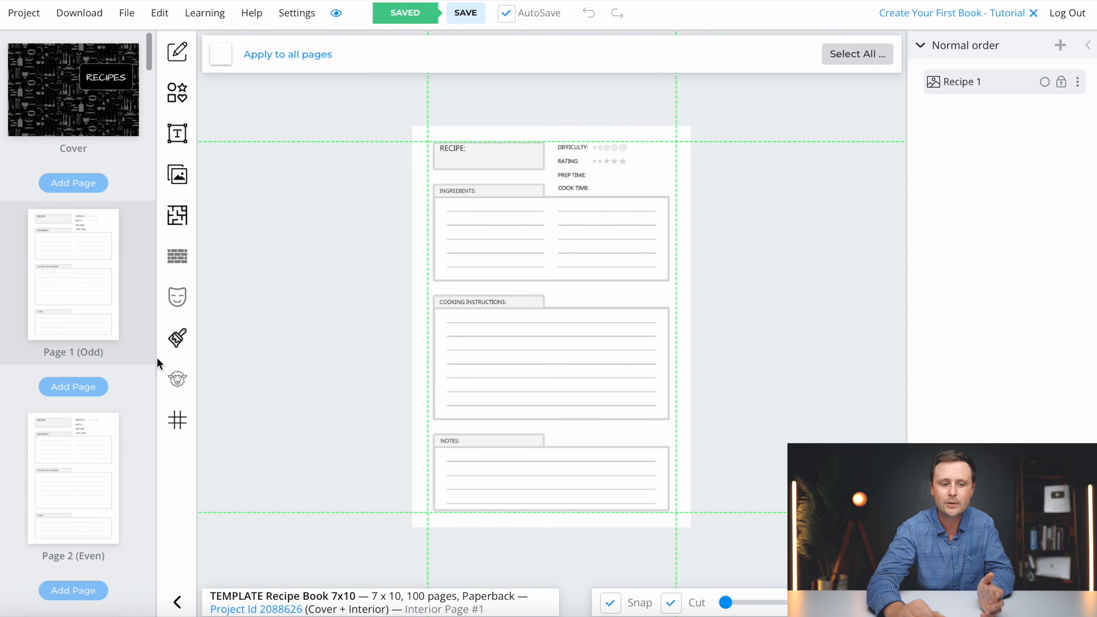
- Open the cover spread with the RECIPES title from the page thumbnails
scroll(70, 308, down, 15)
scroll(71, 308, down, 13)
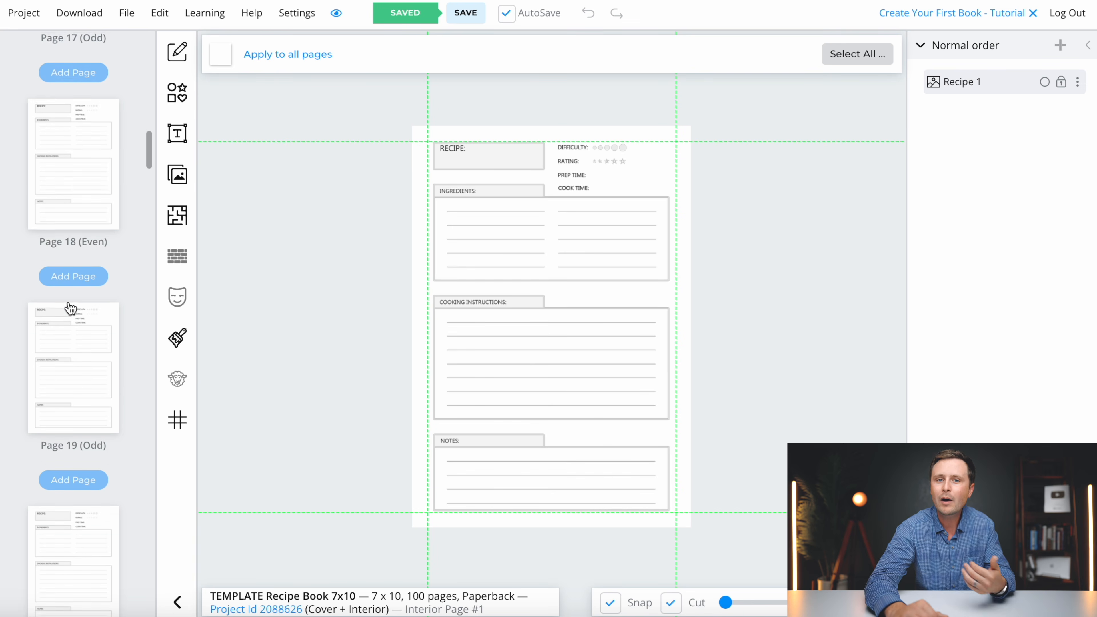
scroll(71, 308, up, 20)
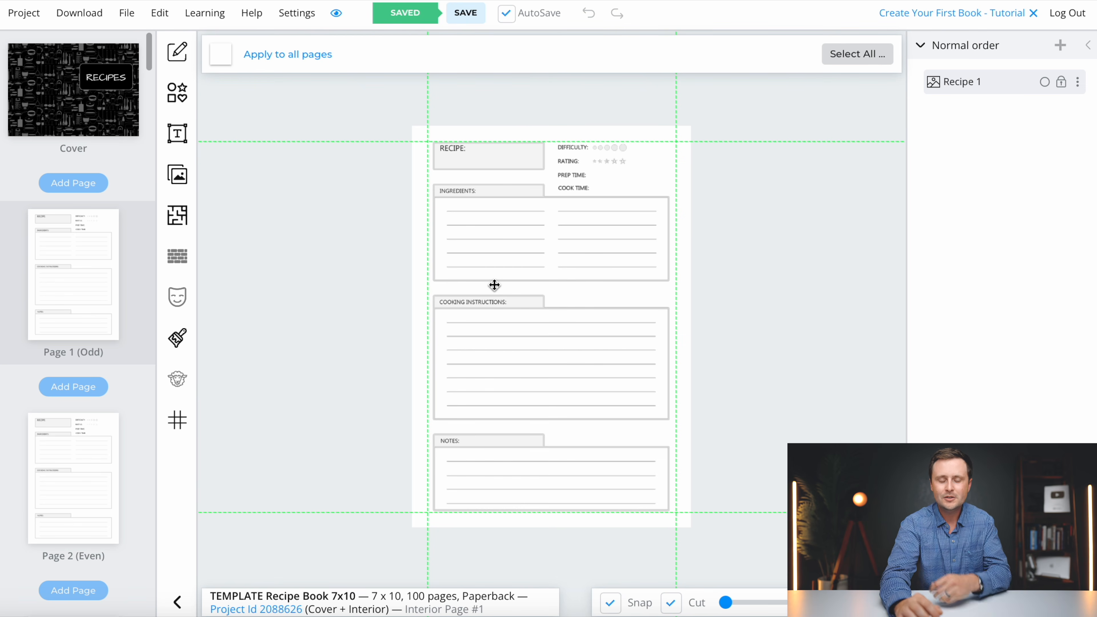
click(74, 102)
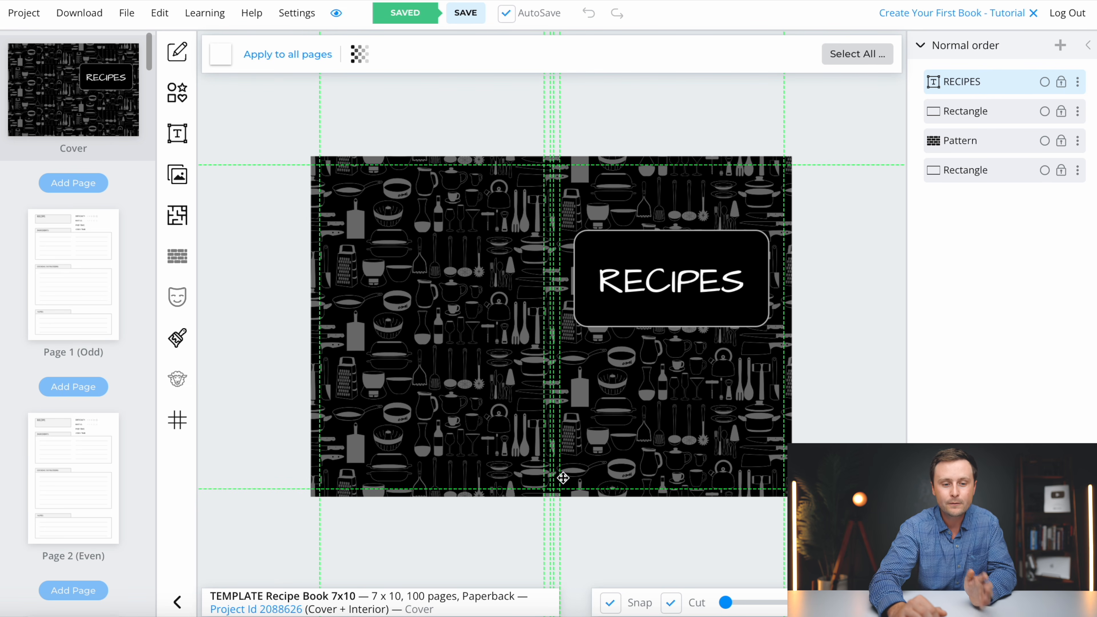
- Place a tall white rectangle on the back cover, then return to interior Page 1
click(177, 92)
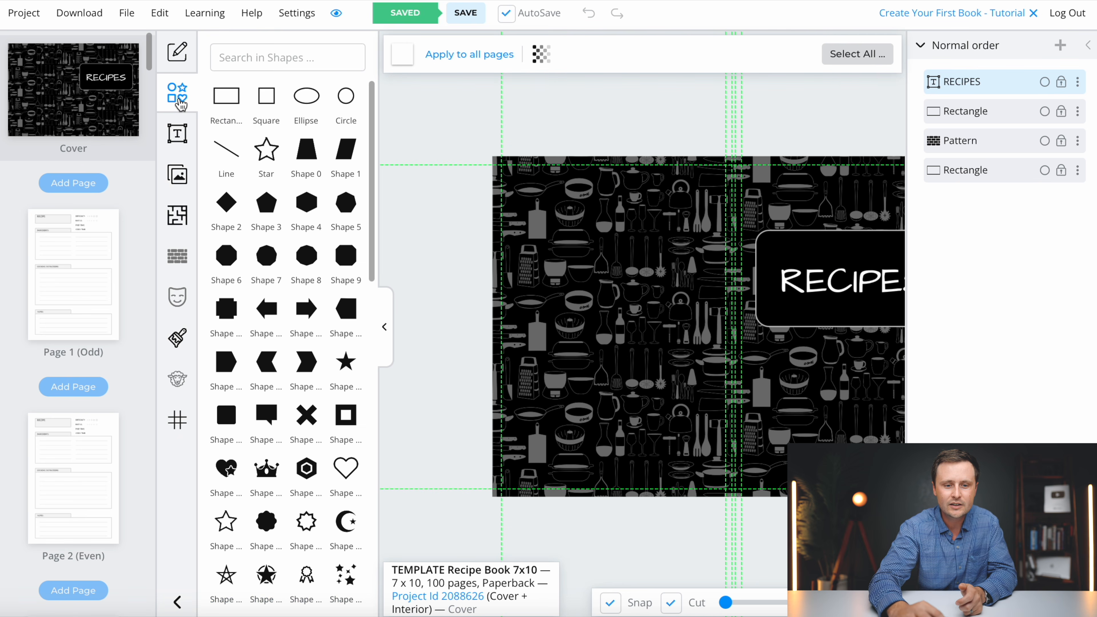
click(230, 102)
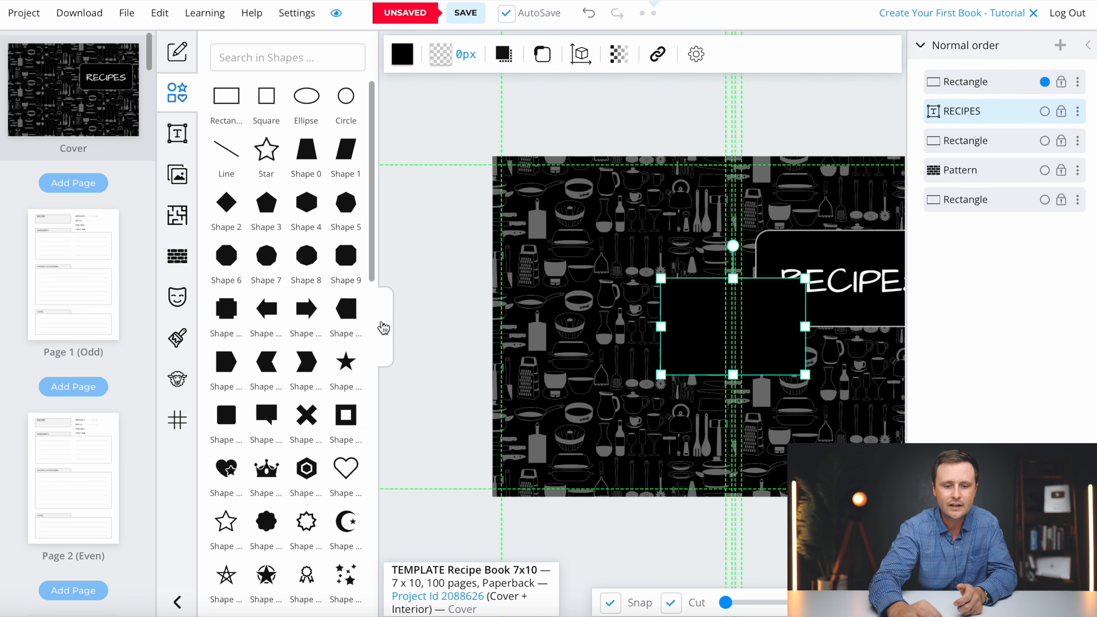
click(384, 331)
drag(531, 336, 411, 264)
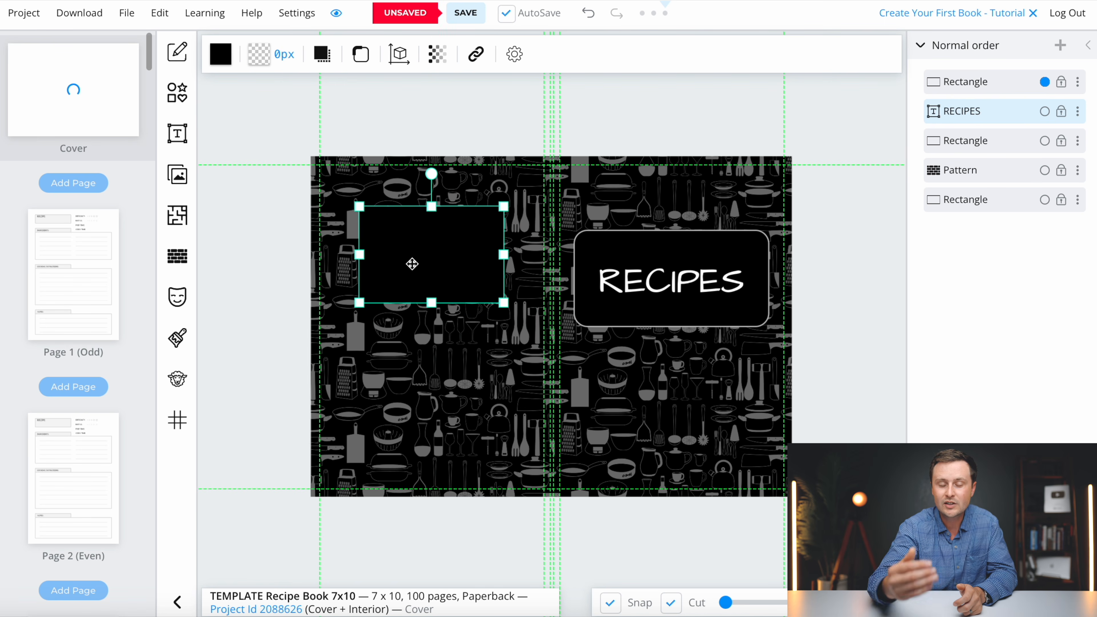
click(221, 55)
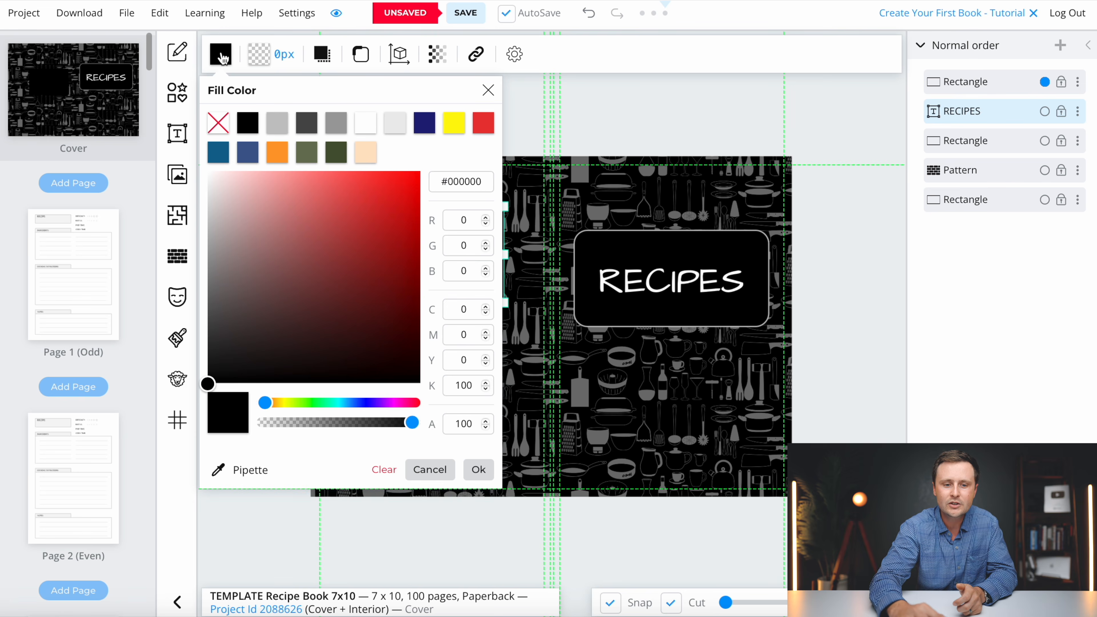
click(366, 123)
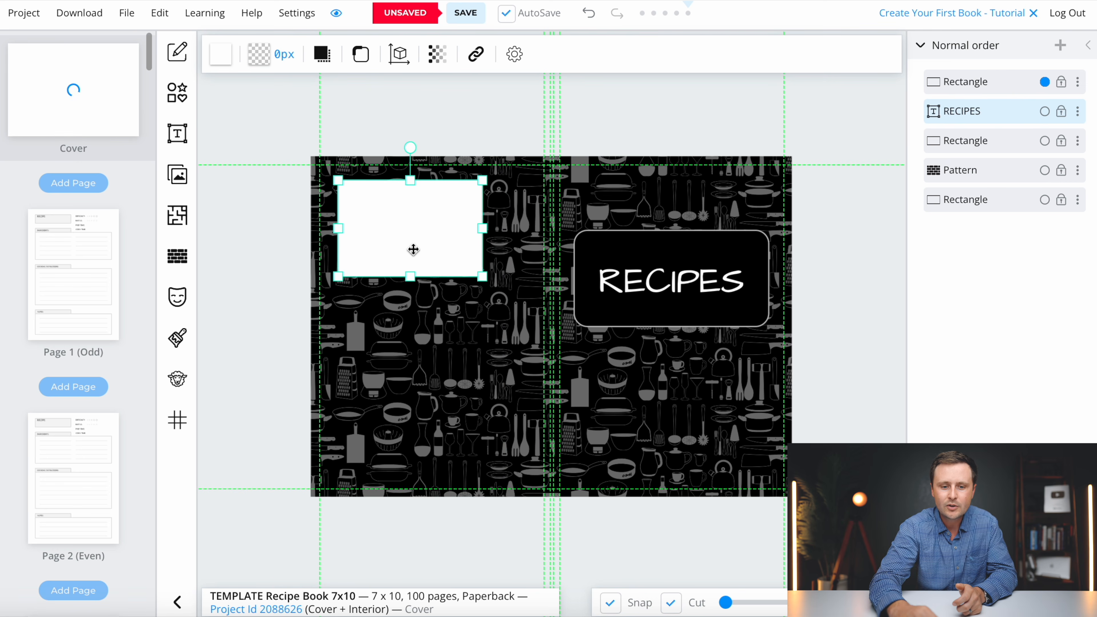
drag(487, 282, 534, 313)
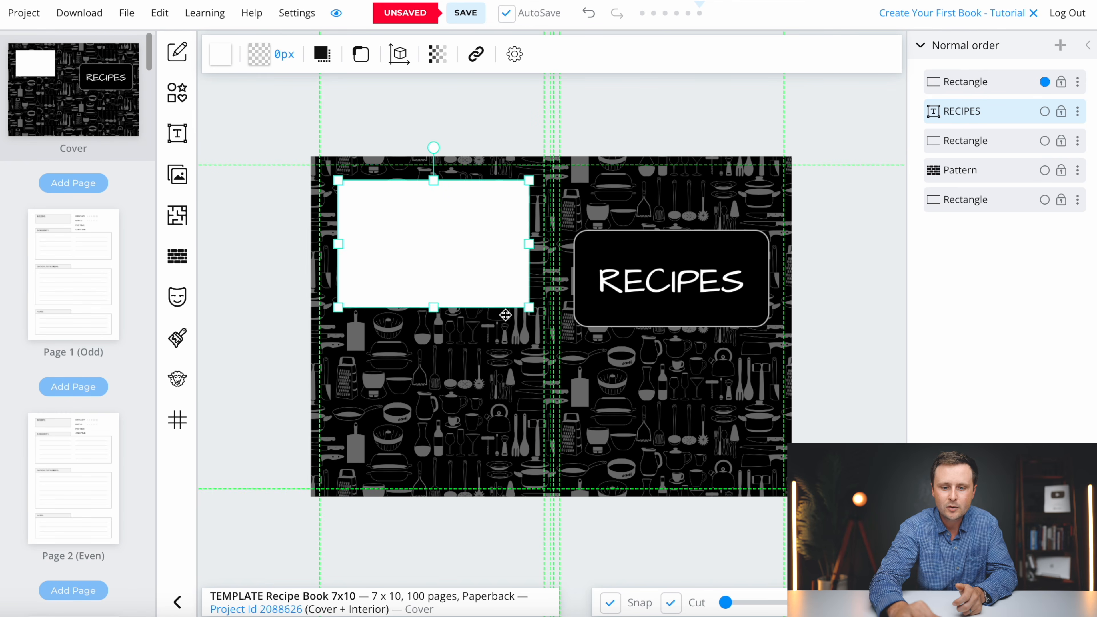
drag(435, 307, 436, 409)
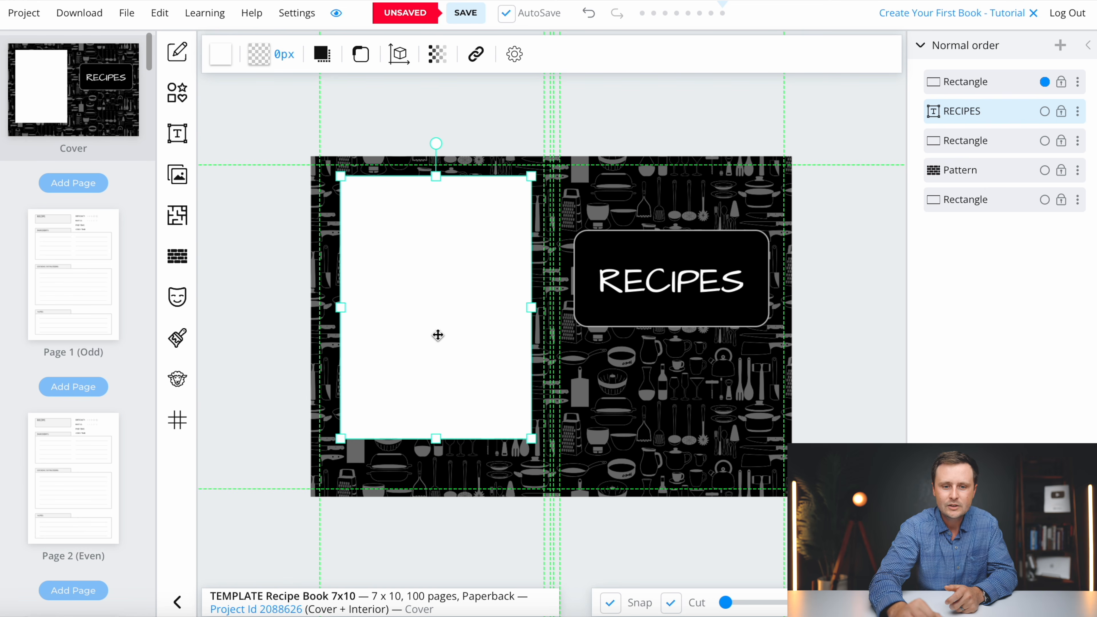
click(70, 281)
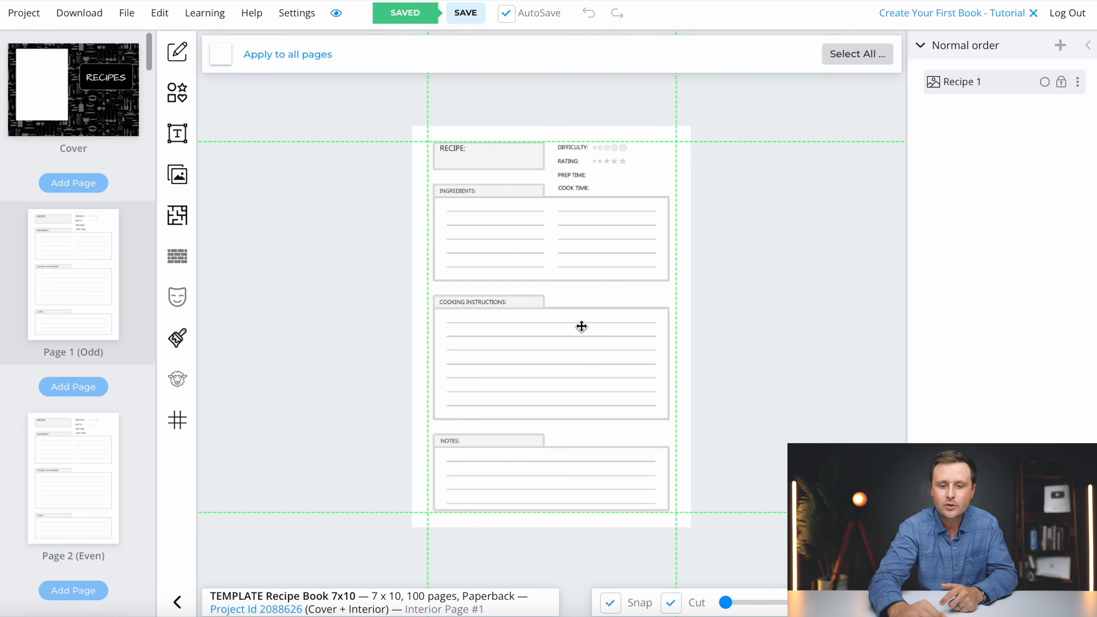
- Copy the recipe page image onto the cover, shrunk and positioned on the white panel
right_click(582, 326)
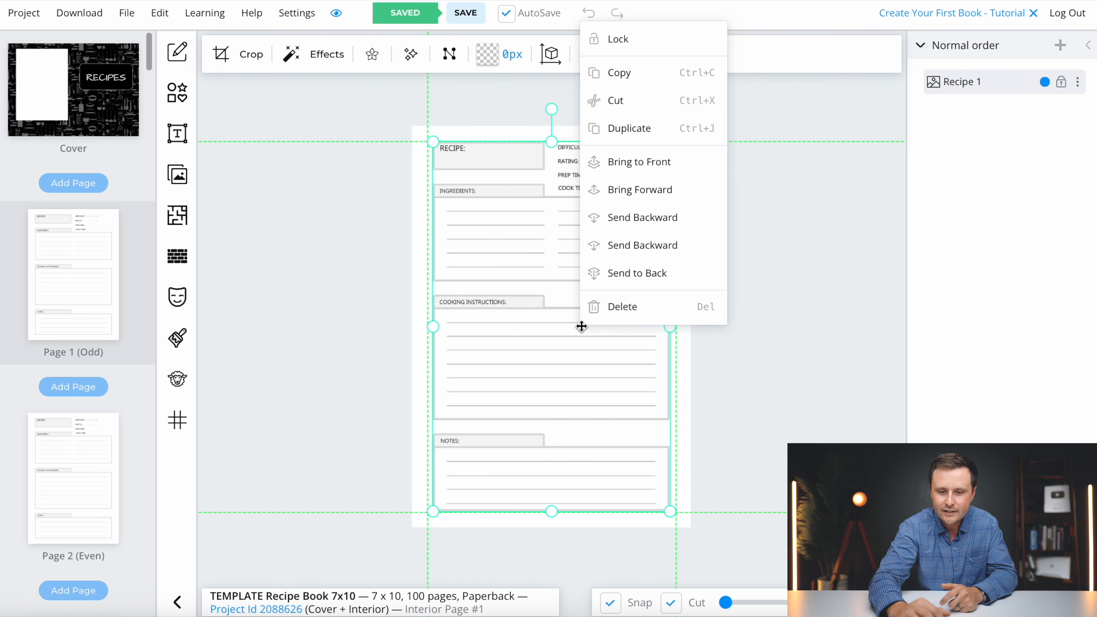
click(638, 85)
click(98, 107)
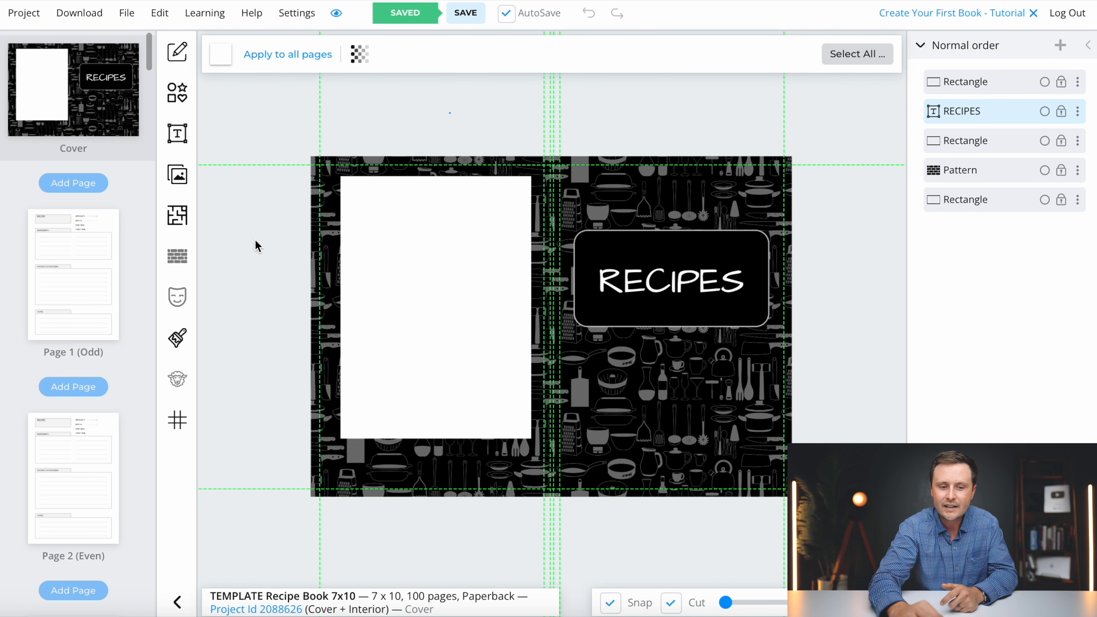
right_click(243, 244)
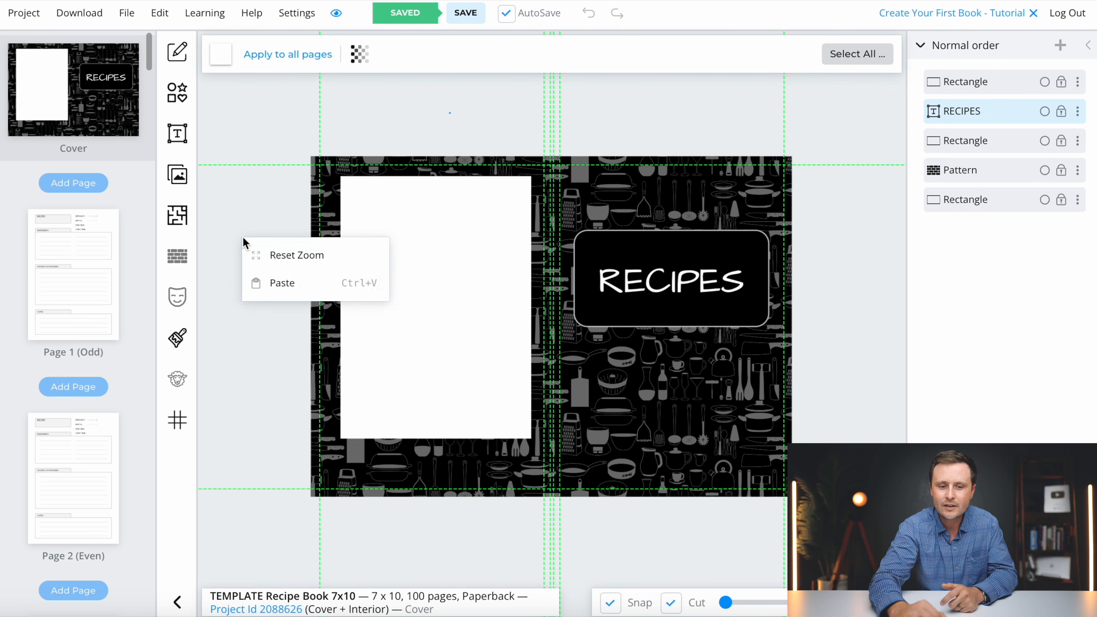
click(285, 285)
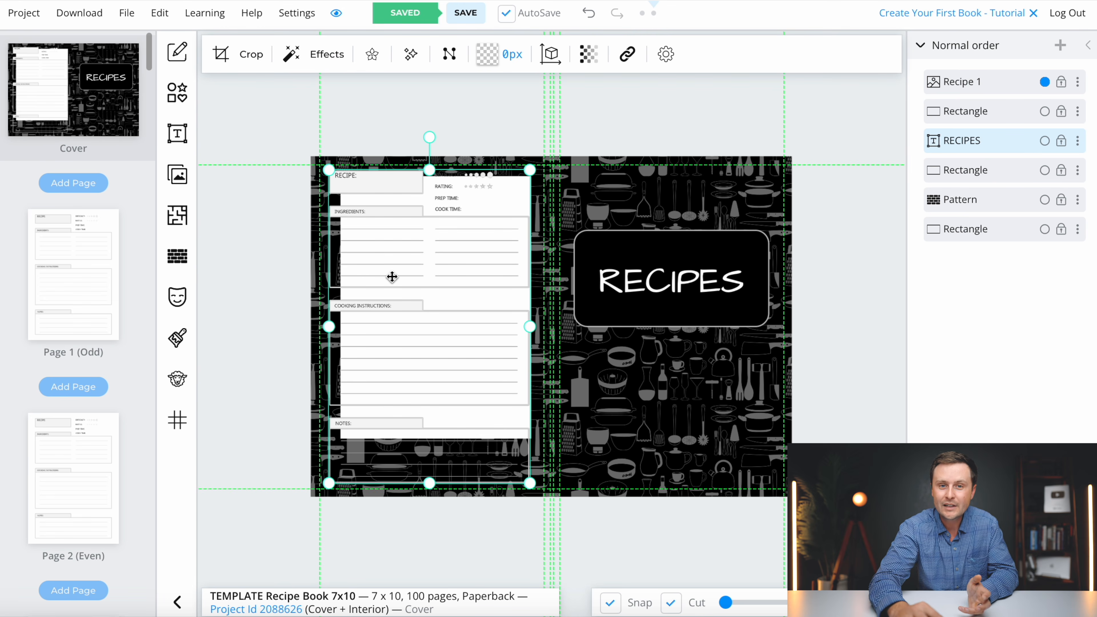
drag(403, 281, 409, 315)
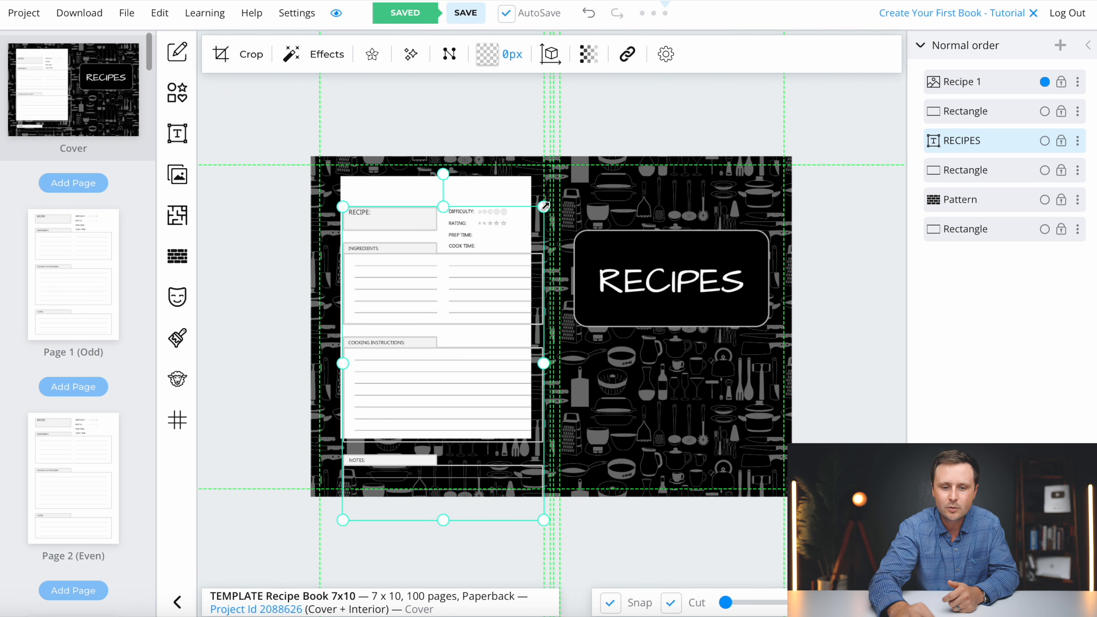
drag(544, 206, 498, 278)
drag(422, 371, 436, 277)
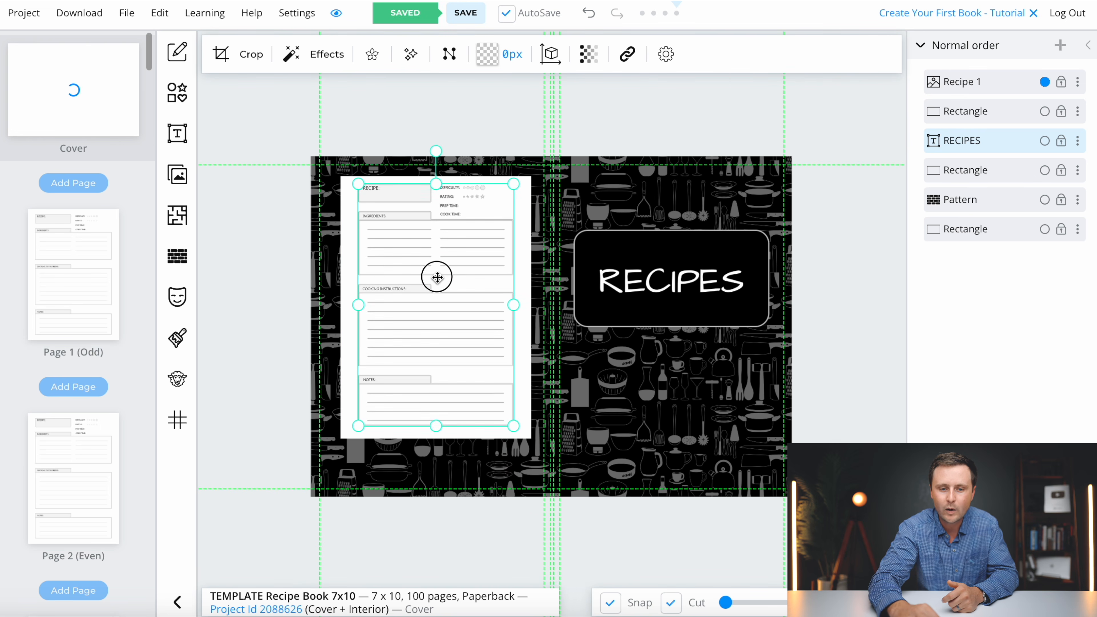
drag(437, 278, 435, 280)
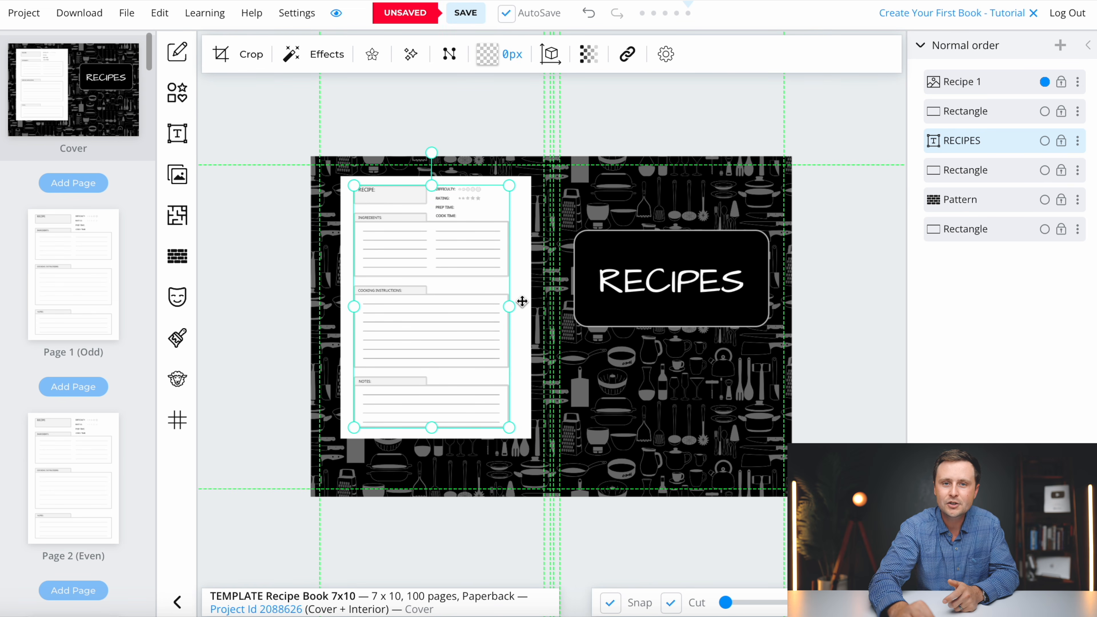
- Trim the white rectangle's left, right and bottom edges to frame the recipe image
click(522, 301)
drag(531, 307, 519, 307)
drag(340, 307, 344, 307)
drag(432, 440, 431, 437)
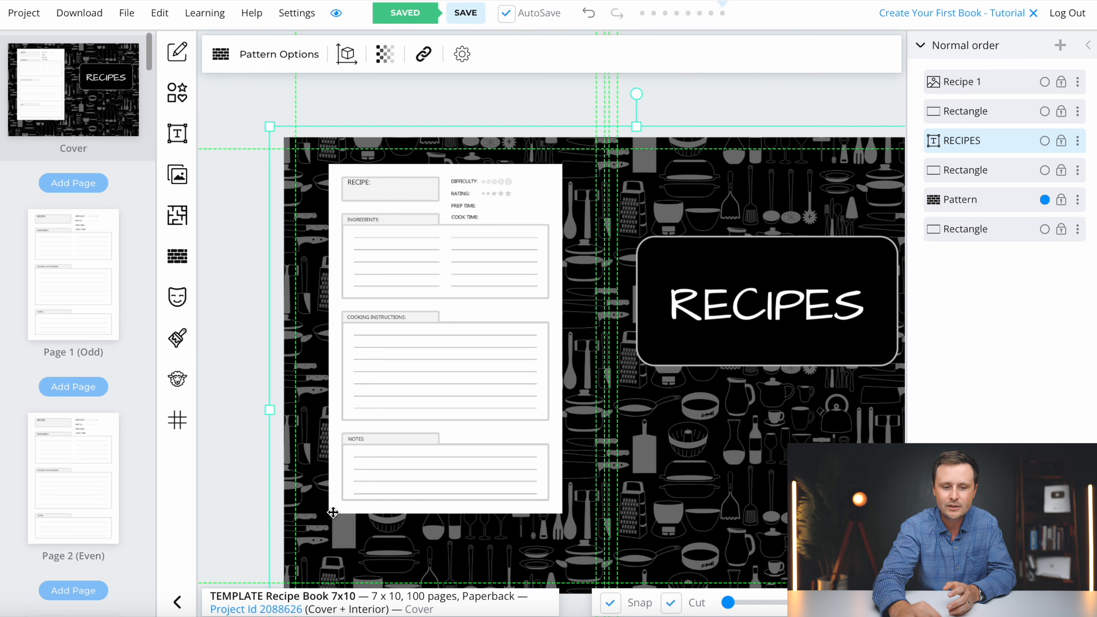
- Nudge the white recipe card slightly higher on the back cover and zoom out to review
click(335, 509)
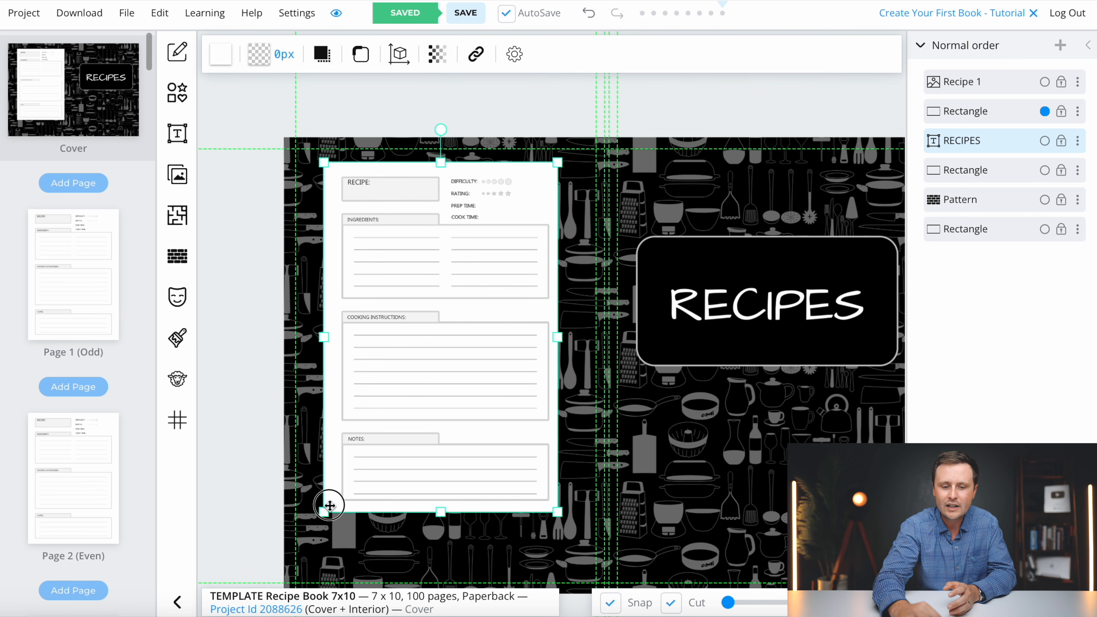
drag(335, 510, 336, 509)
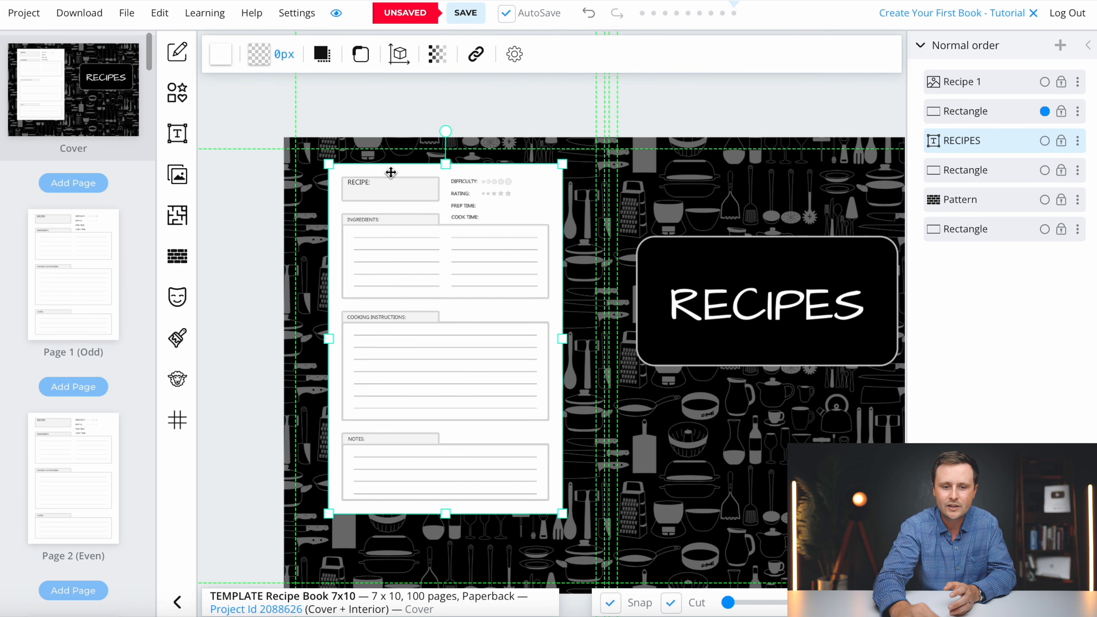
click(727, 422)
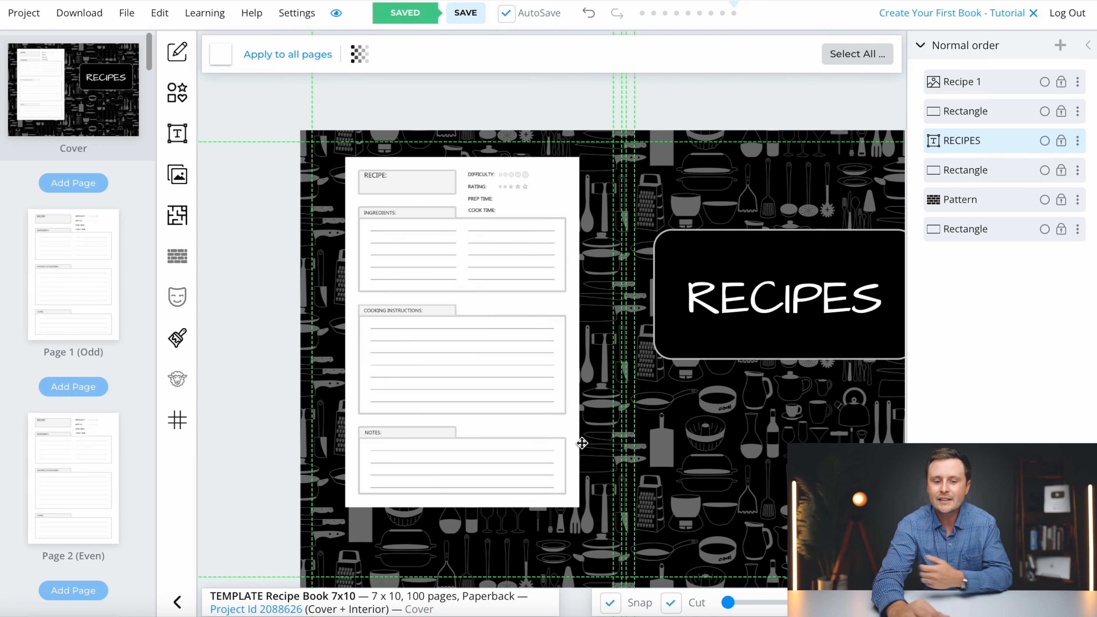
scroll(582, 443, down, 5)
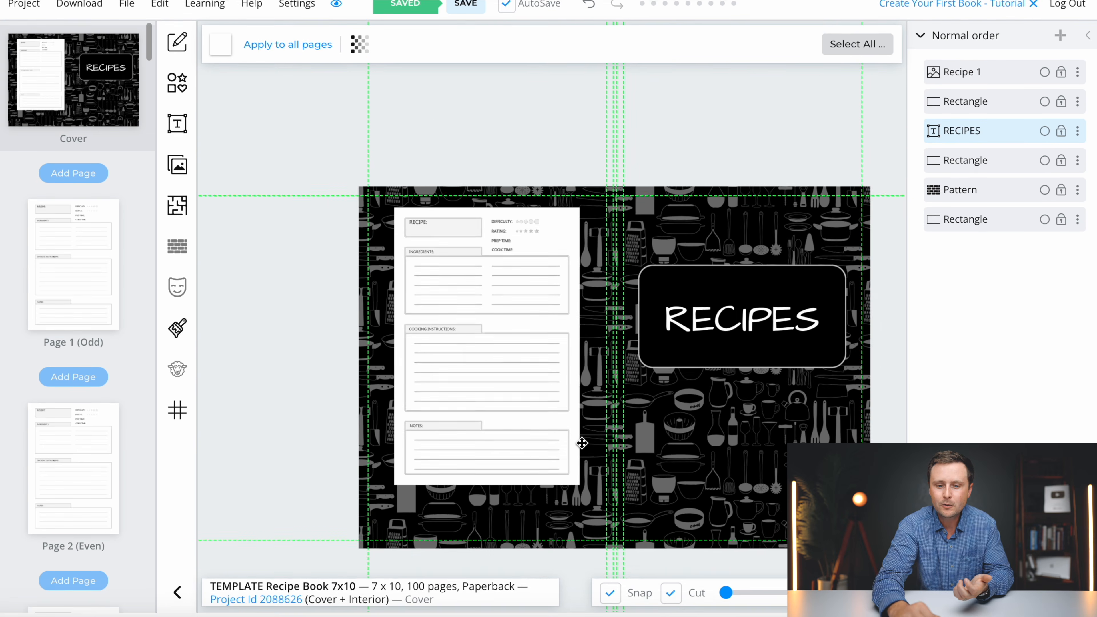
scroll(582, 444, down, 1)
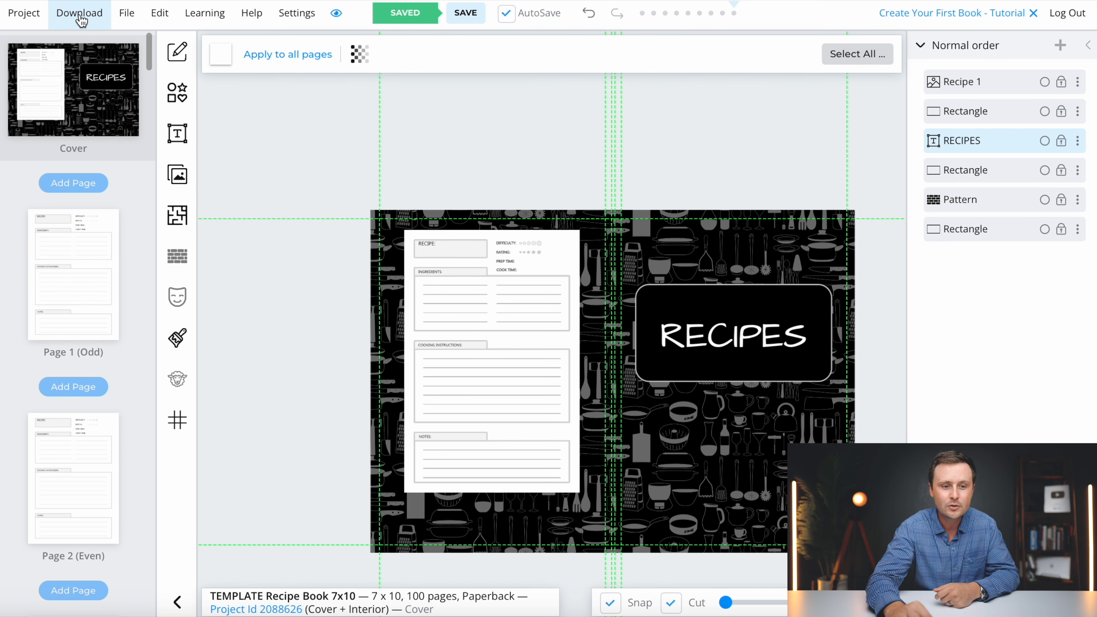
- Download the whole project as a CMYK print PDF zip and reveal it in Downloads
click(80, 19)
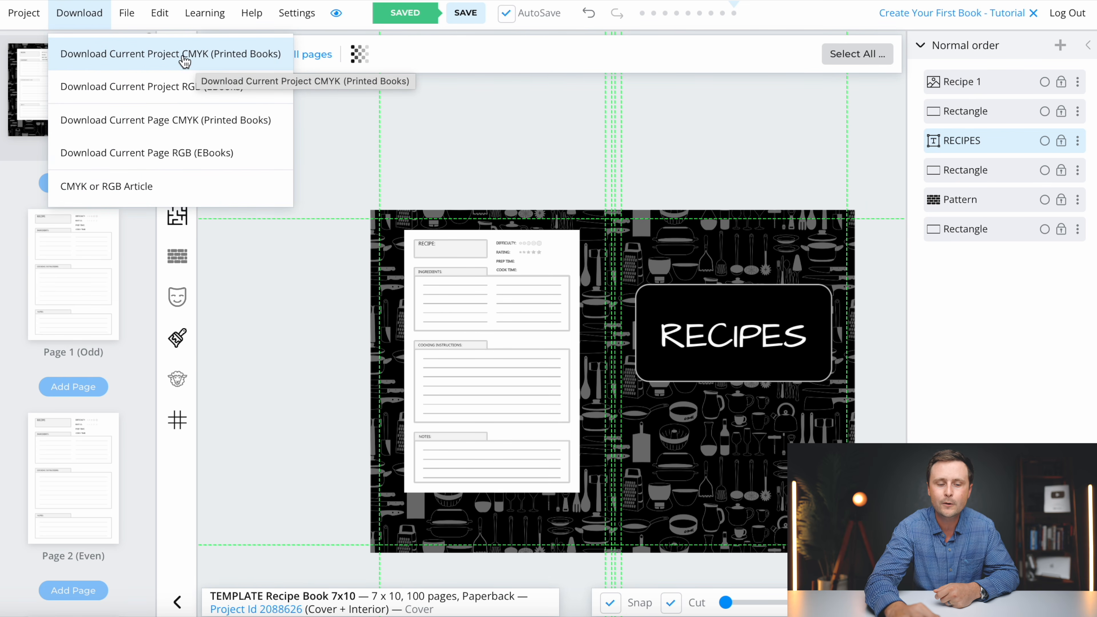
click(185, 61)
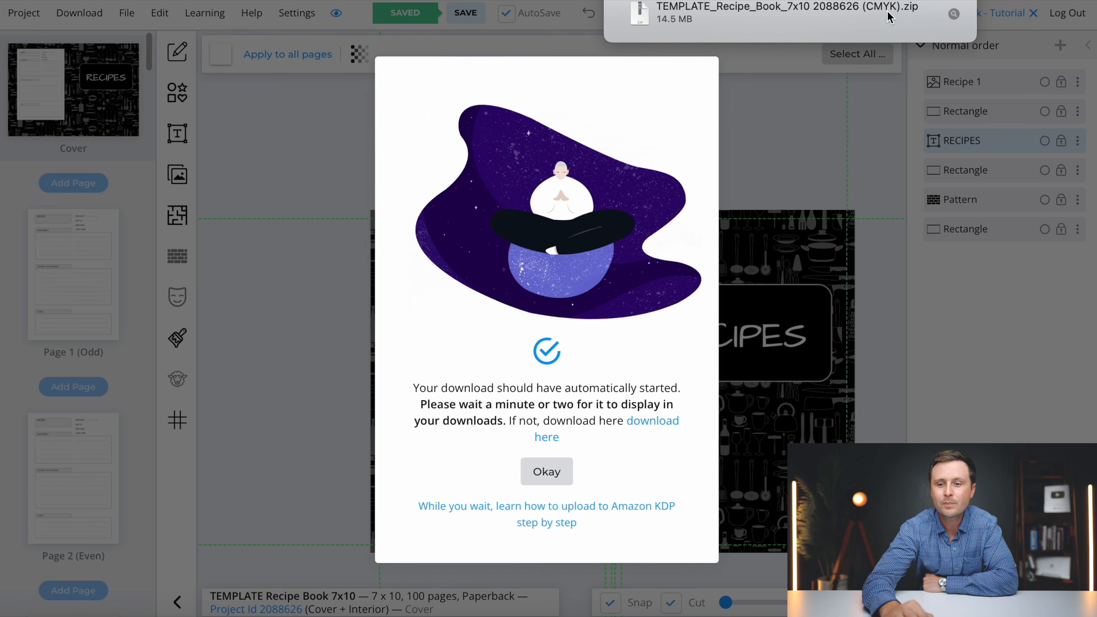
click(776, 26)
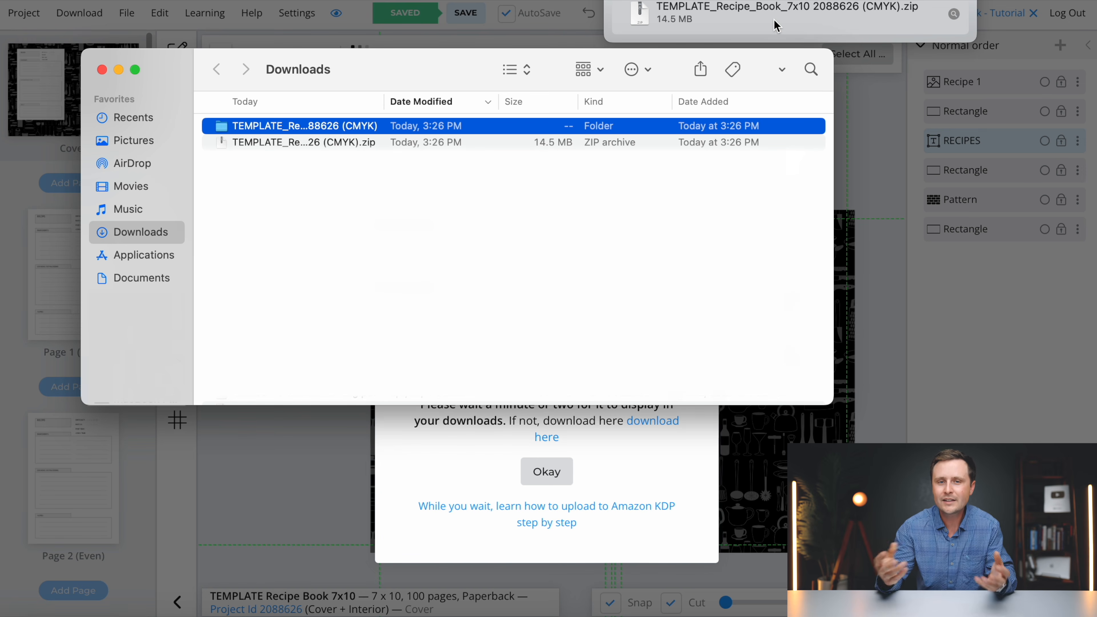
- Start renaming the extracted CMYK print folder in Downloads
click(303, 126)
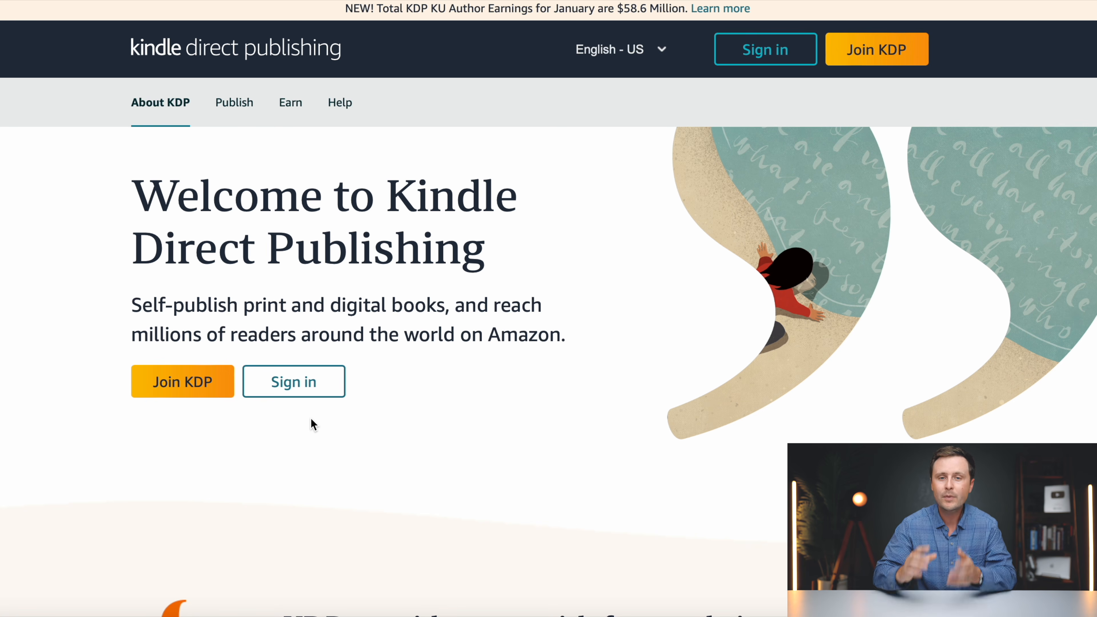
- Sign in to KDP and choose Create paperback from the Bookshelf
click(316, 397)
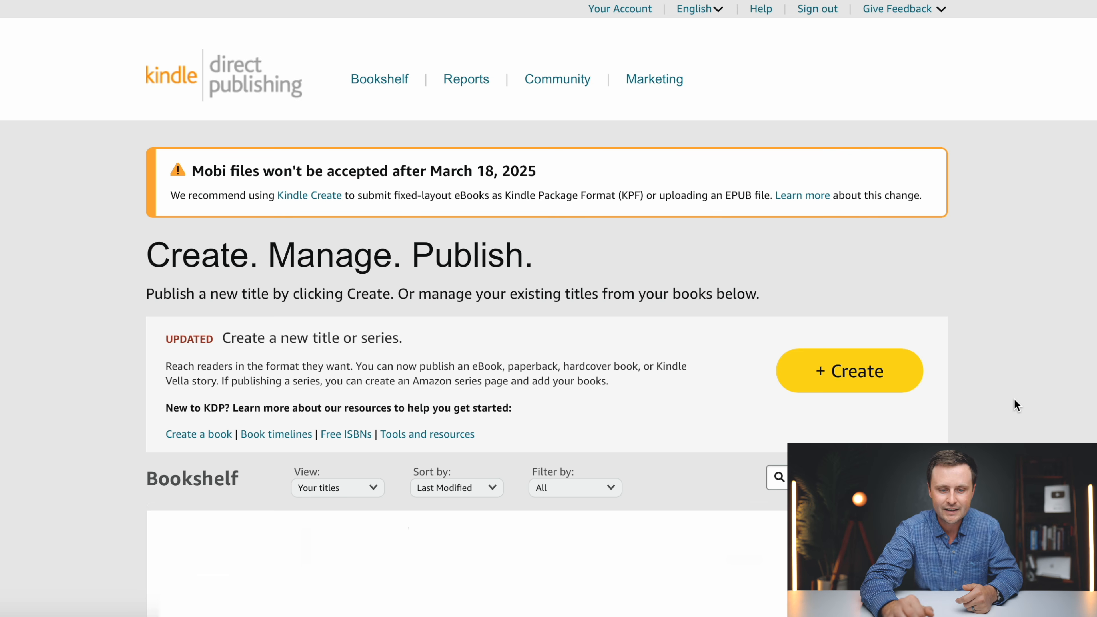
click(871, 379)
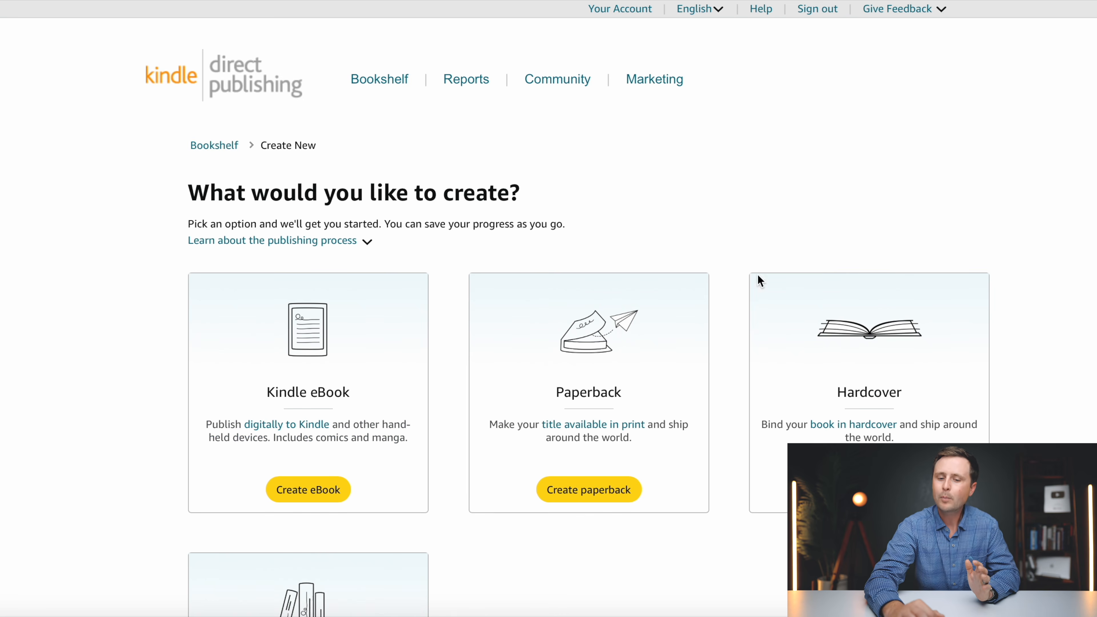
scroll(745, 233, down, 3)
scroll(745, 231, down, 1)
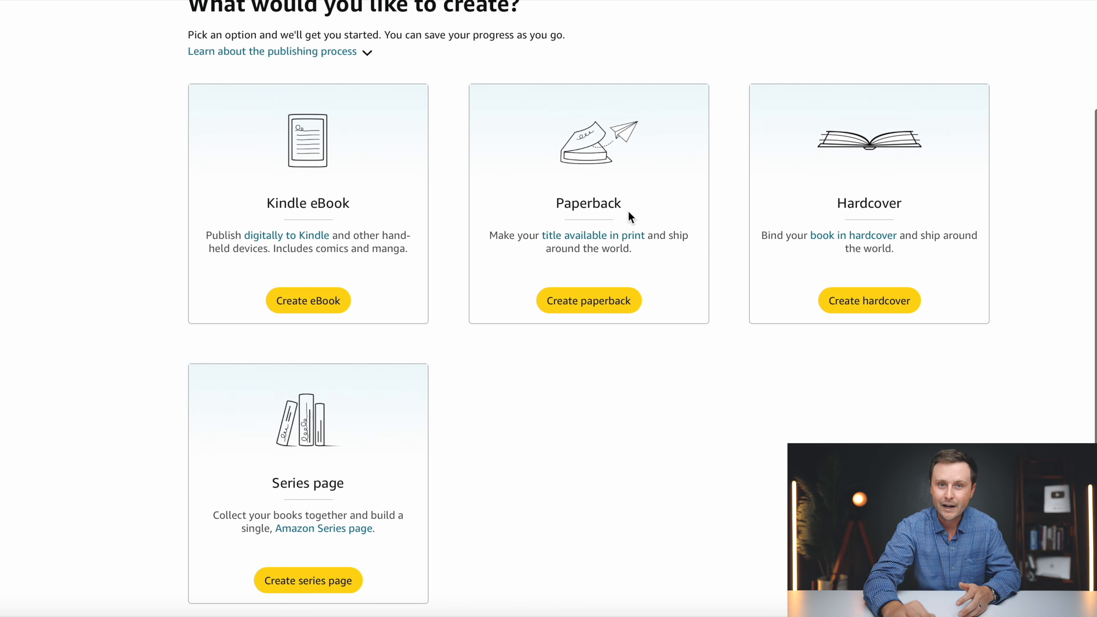
click(586, 302)
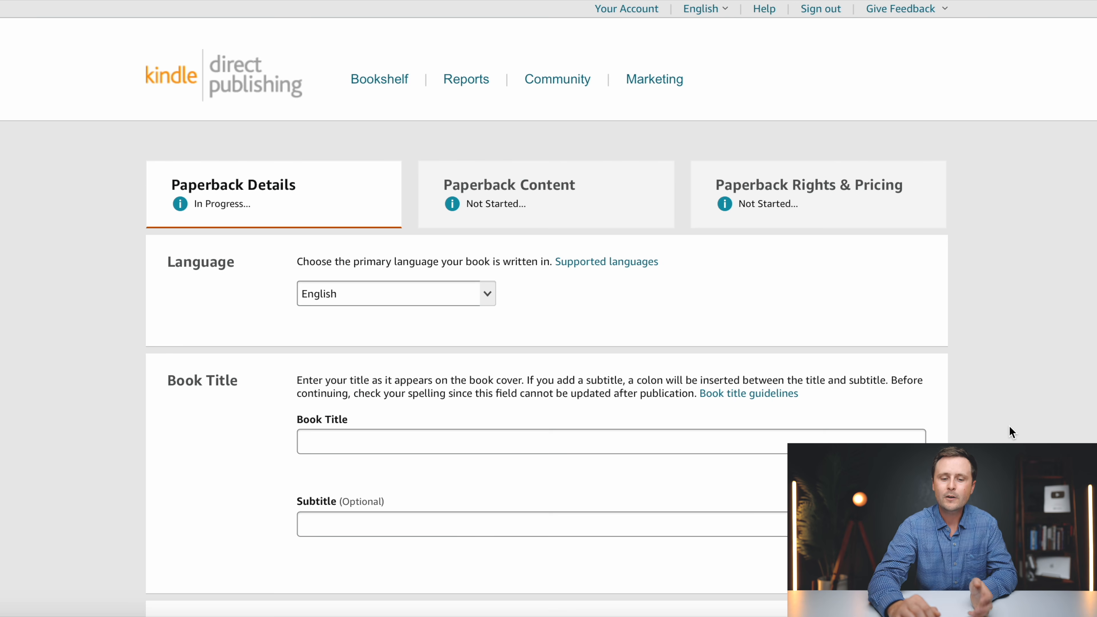
- Dismiss the download notice and enter the Book Title 'Recipes', moving on to Subtitle
scroll(1009, 425, down, 3)
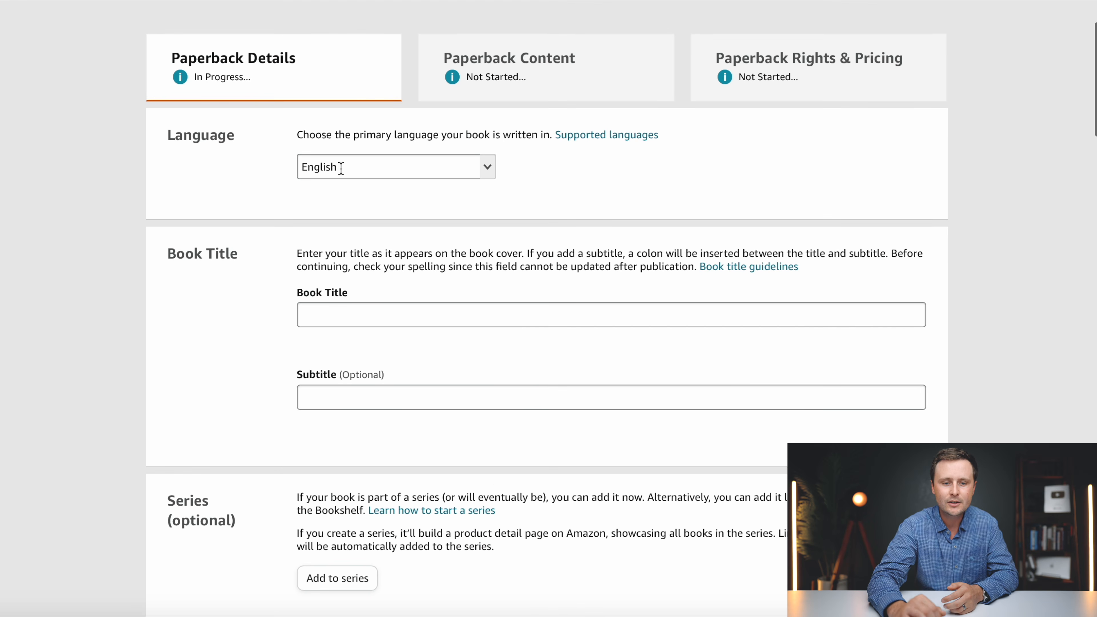
scroll(341, 168, down, 2)
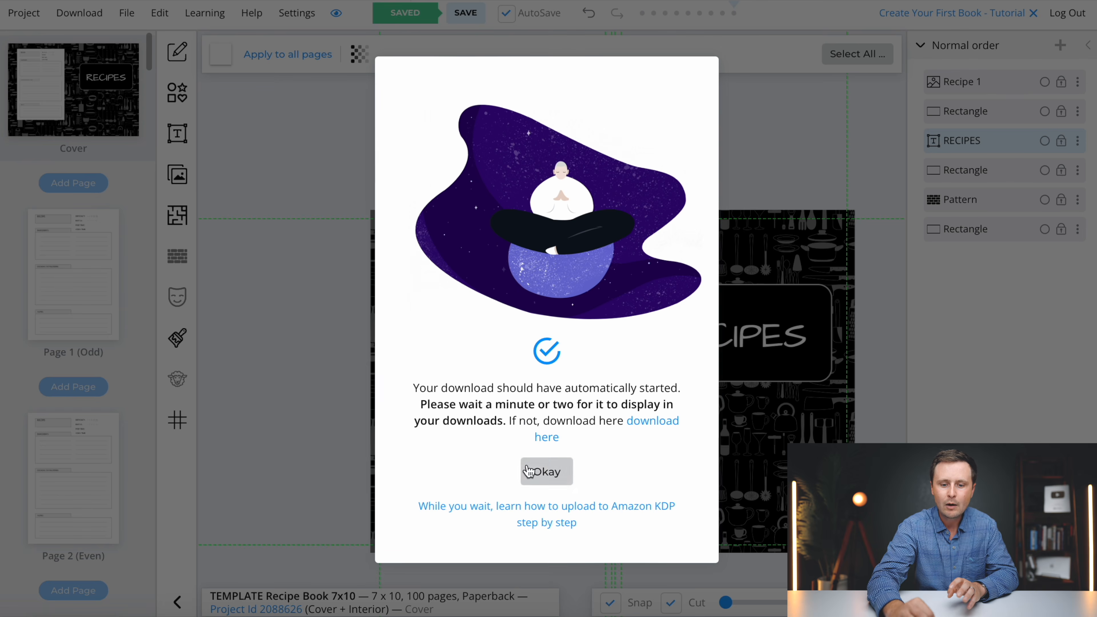
click(545, 471)
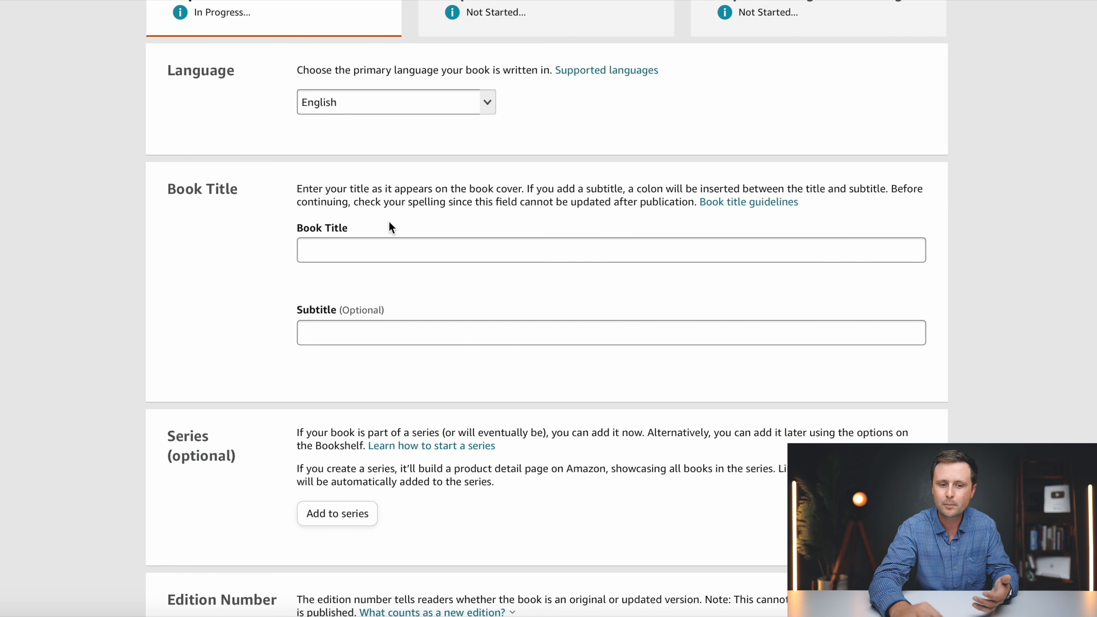
click(347, 253)
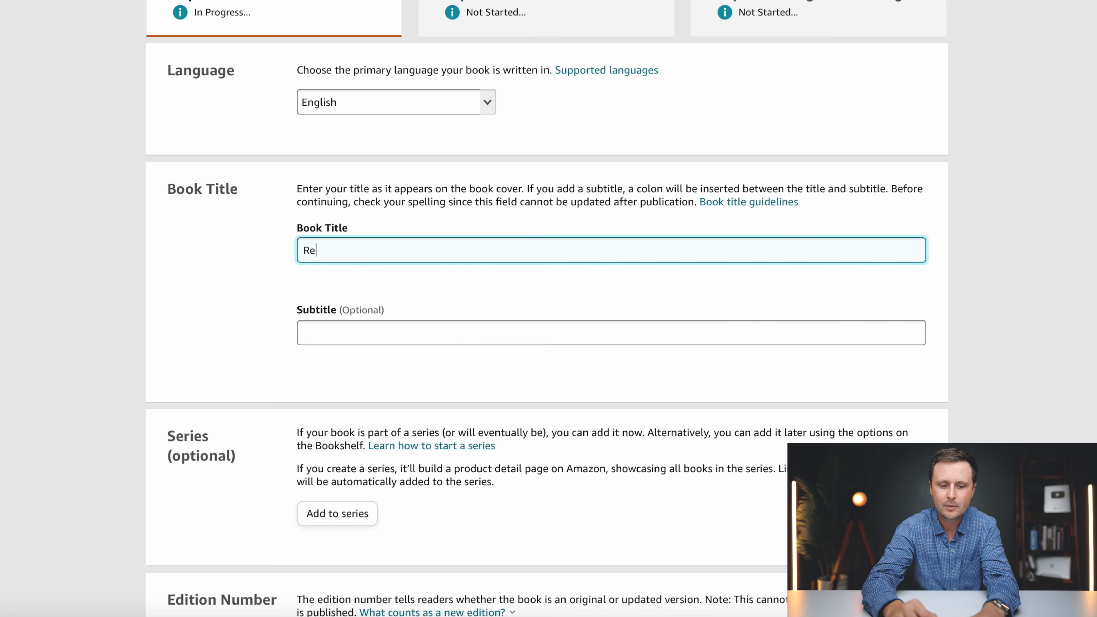
click(353, 331)
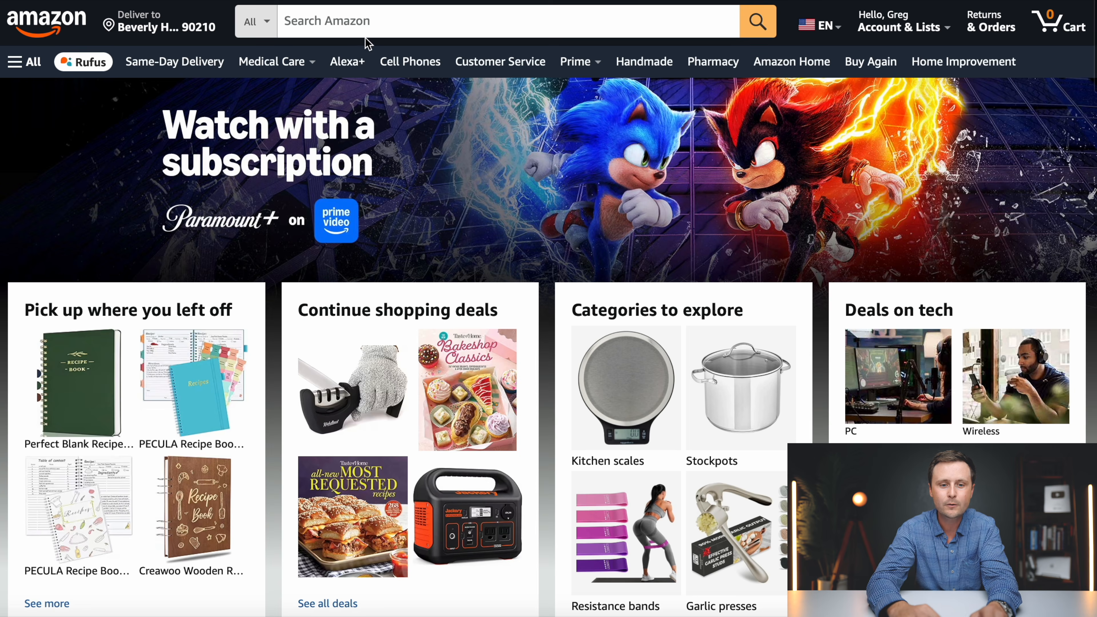
- Search Amazon for blank recipe books to write in, using the suggested search
click(364, 29)
text(blank receipe)
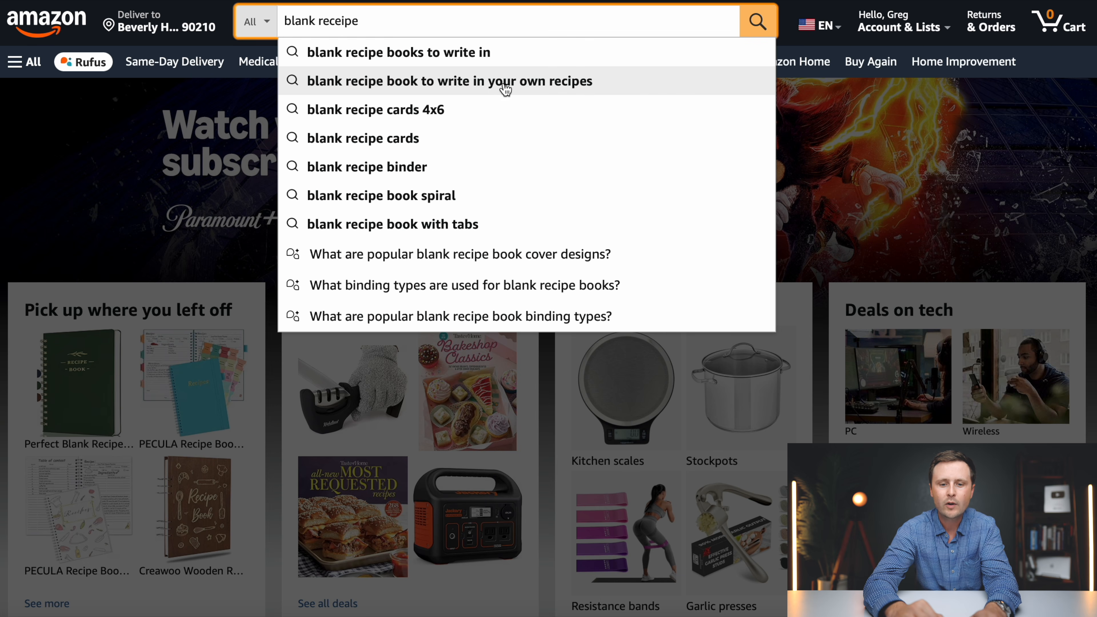
click(392, 83)
scroll(630, 189, down, 9)
scroll(629, 189, down, 8)
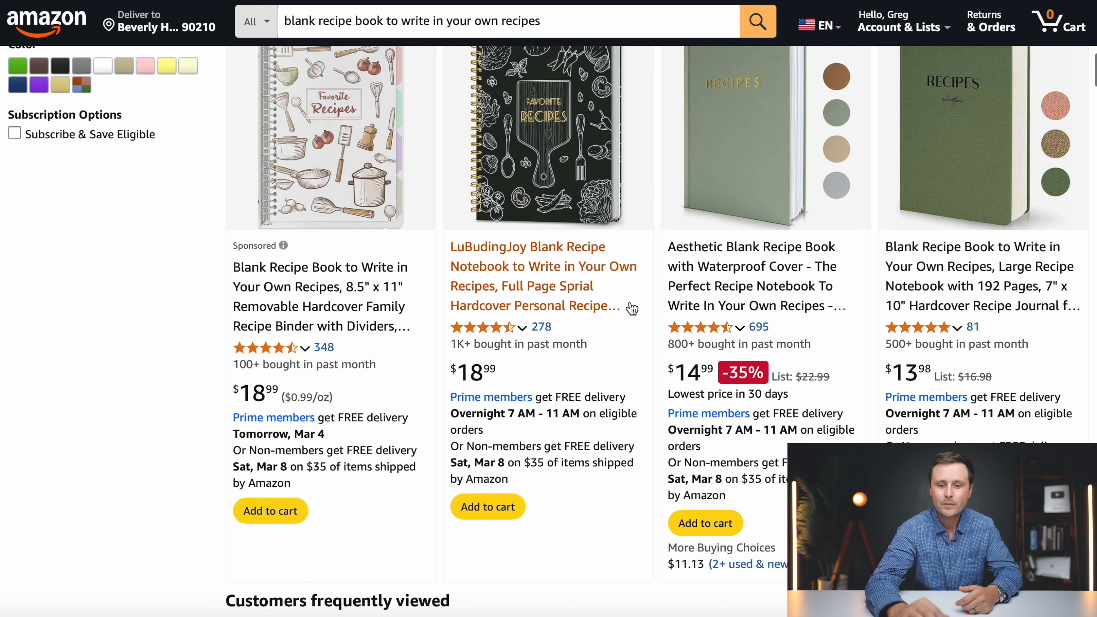
- Look through the LuBudingJoy recipe notebook listing, then browse more competing results
click(539, 281)
scroll(680, 306, down, 1)
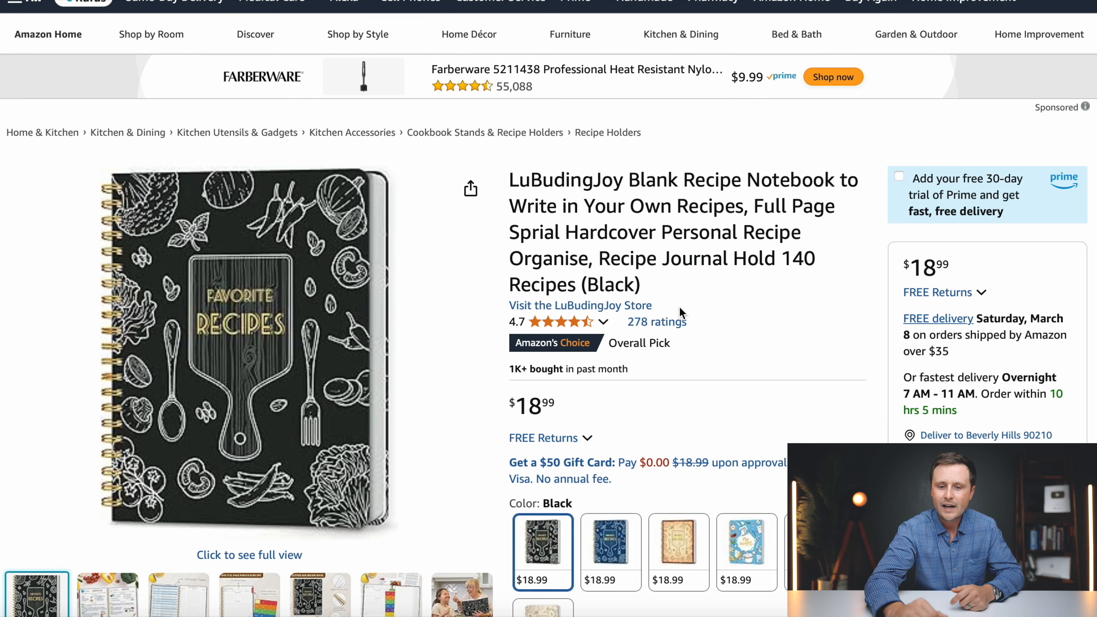
scroll(749, 176, down, 1)
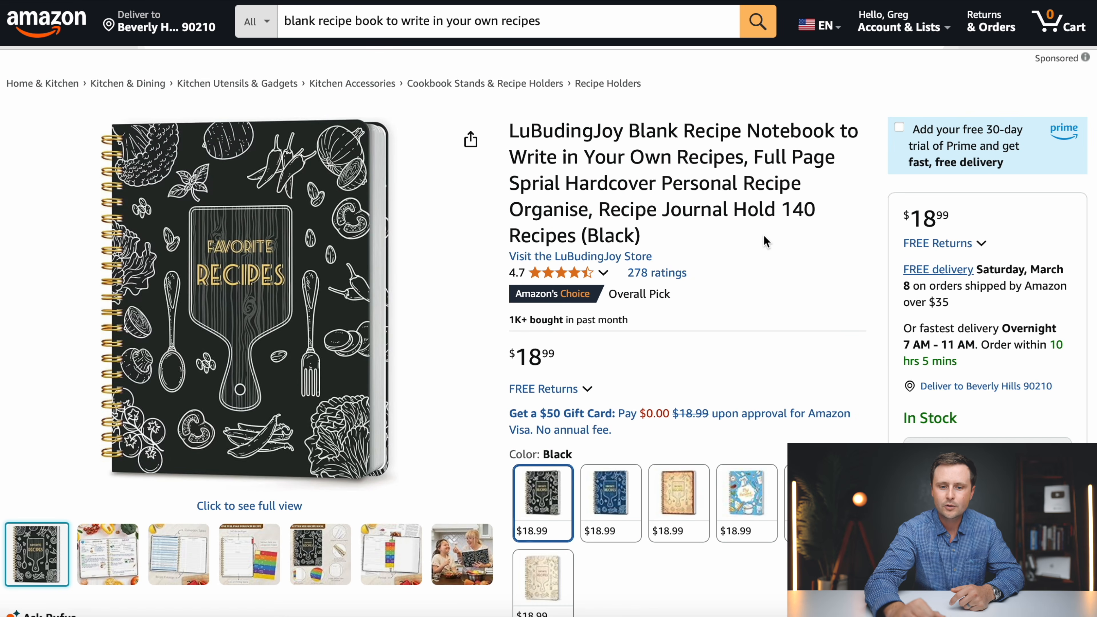
key(alt+Left)
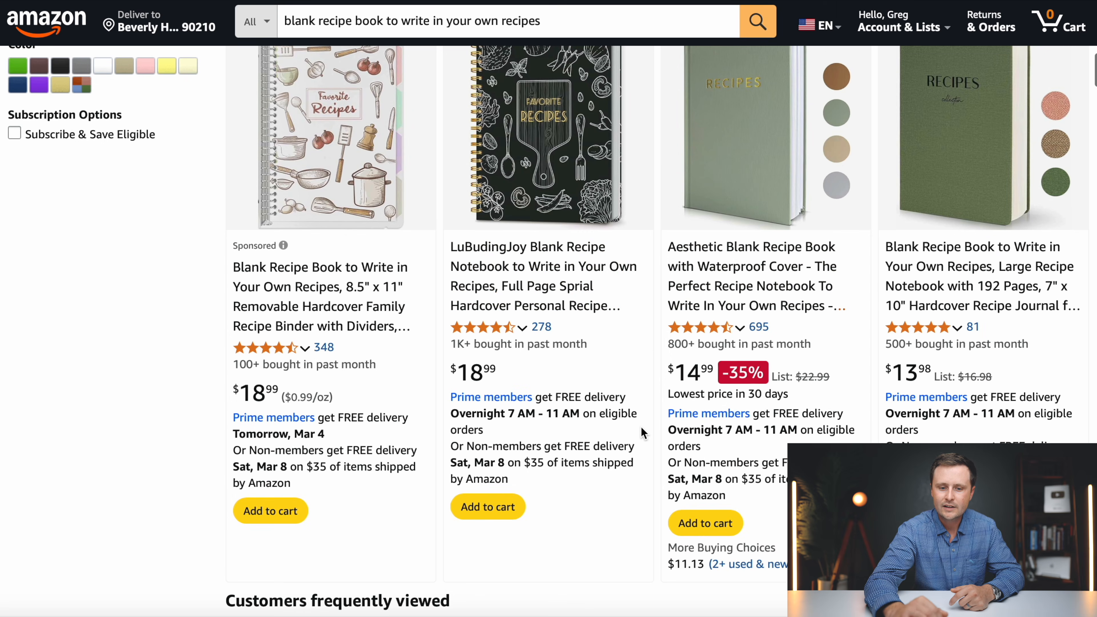
scroll(643, 432, down, 10)
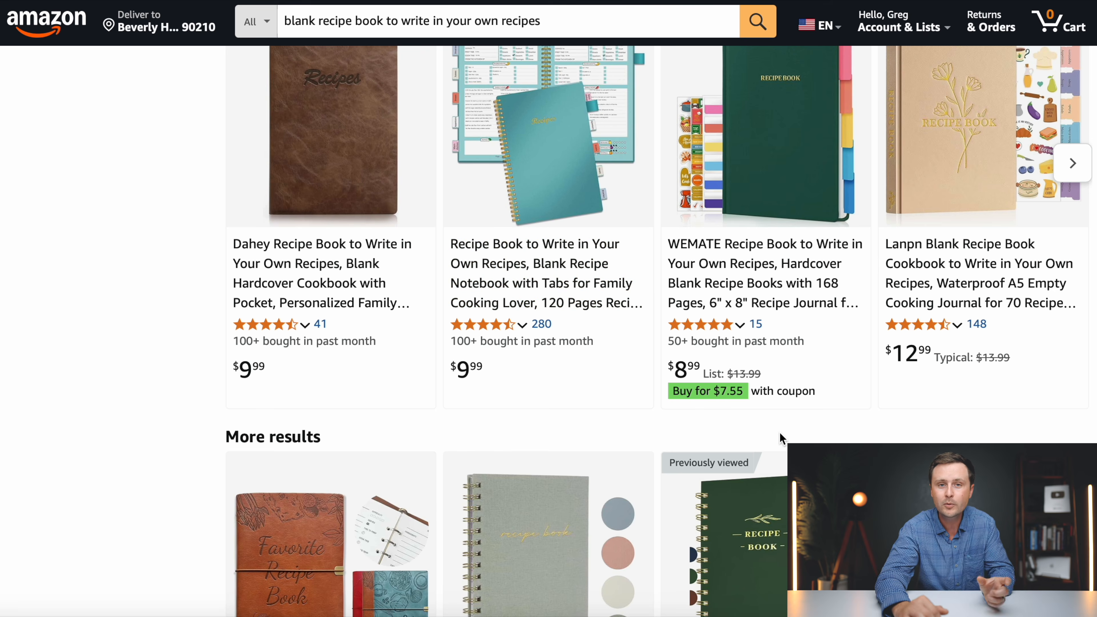
scroll(782, 440, down, 5)
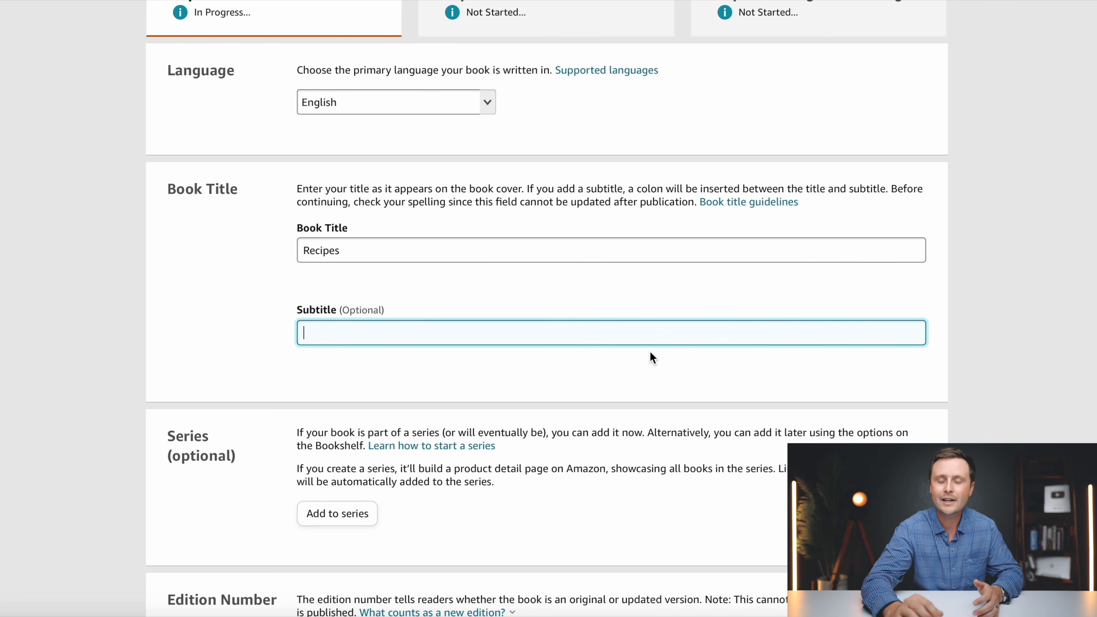
- Set the subtitle to 'Blank Recipe Book | Fill In Your Favorite Recipes In This Empty Cookbook'
text(Blank Recipe Book)
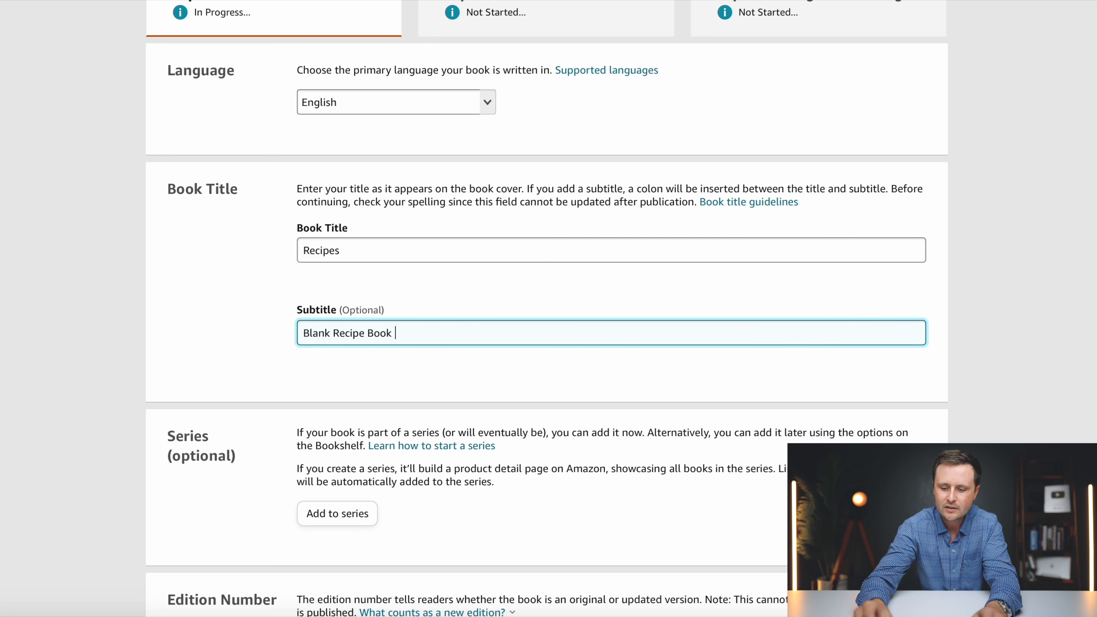
text(|)
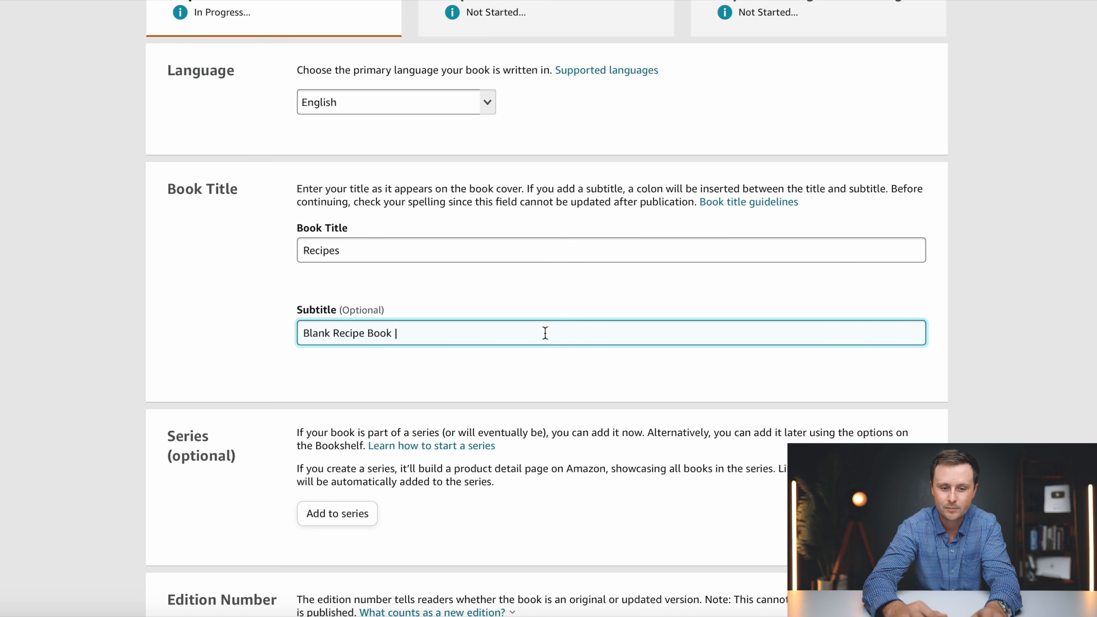
text(Fill In Your Favorite Recipes In This Empty Cookbook)
text(|)
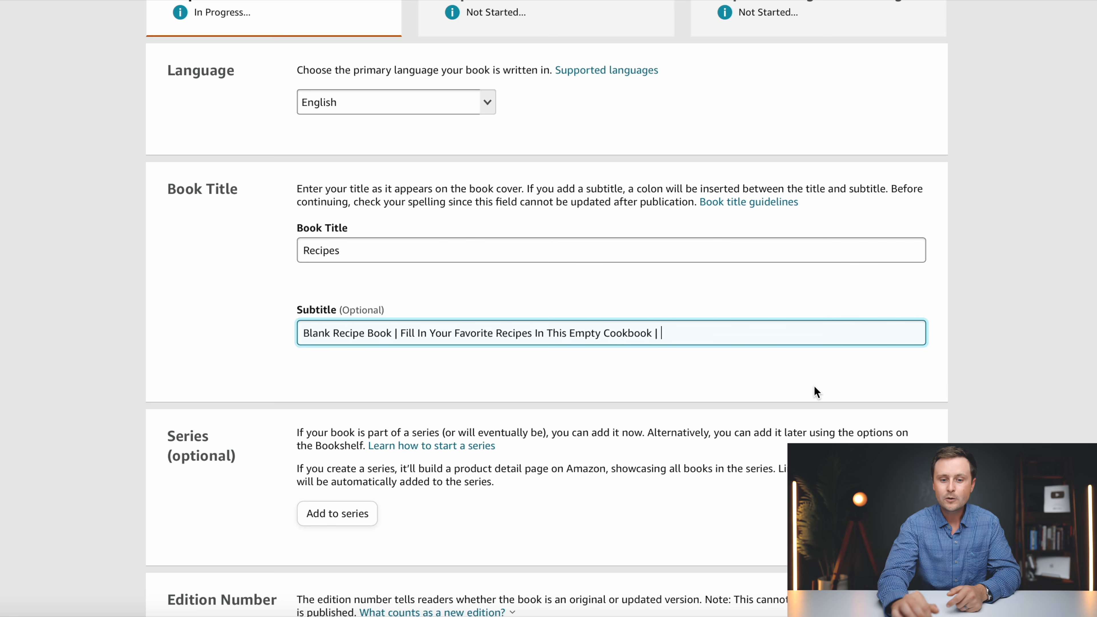
key(BackSpace)
key(BackSpace)
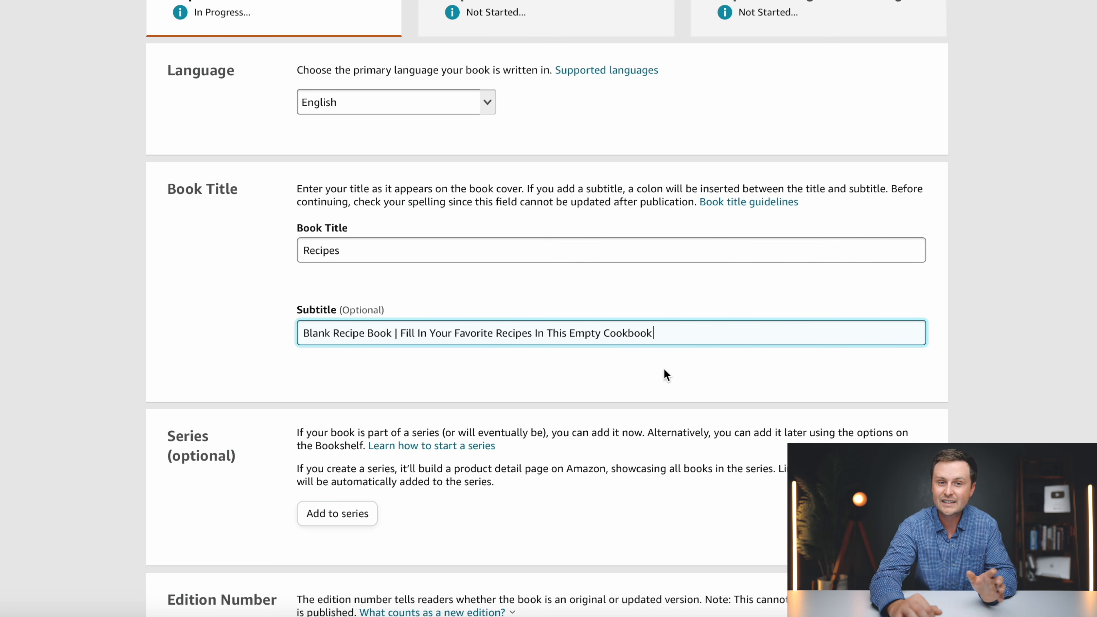
- Enter the pen name in the primary author's First name and Last name fields
scroll(630, 345, down, 5)
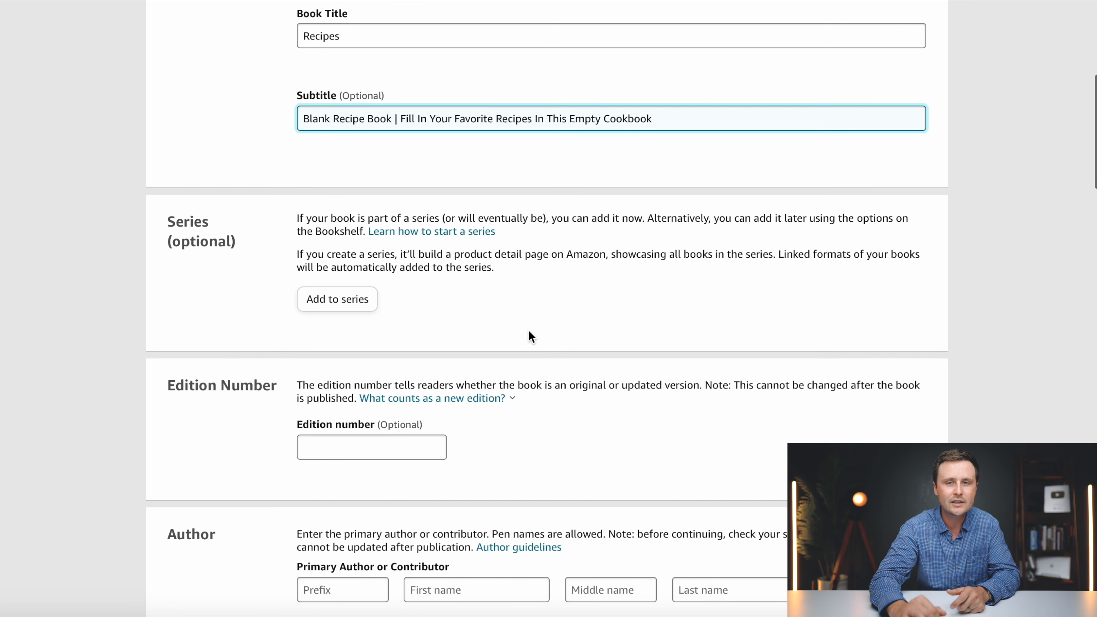
scroll(531, 337, down, 3)
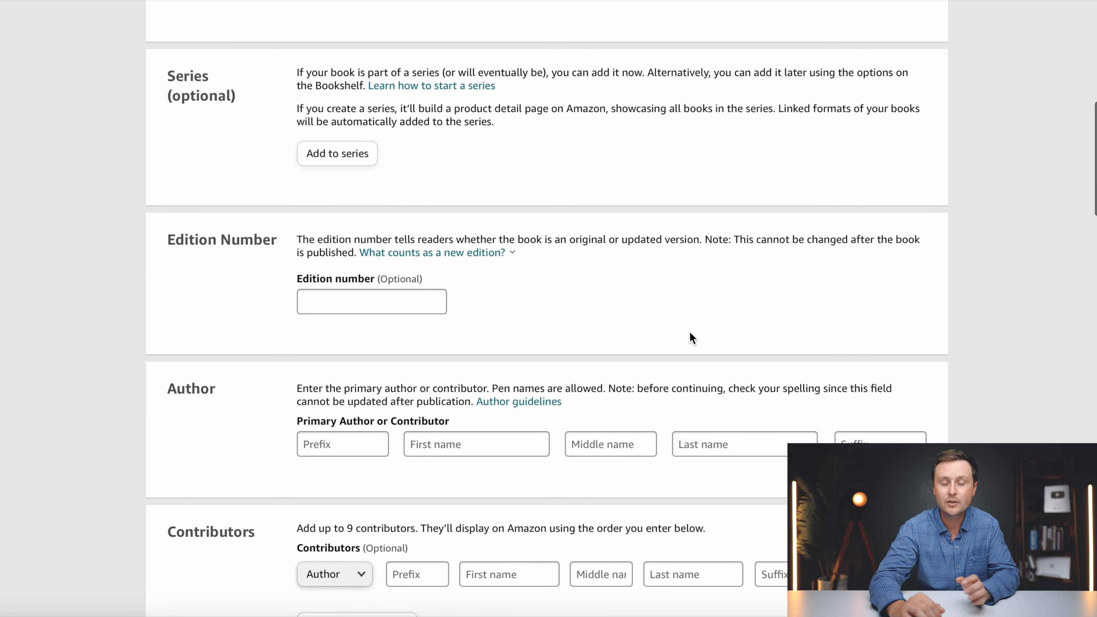
scroll(691, 337, down, 4)
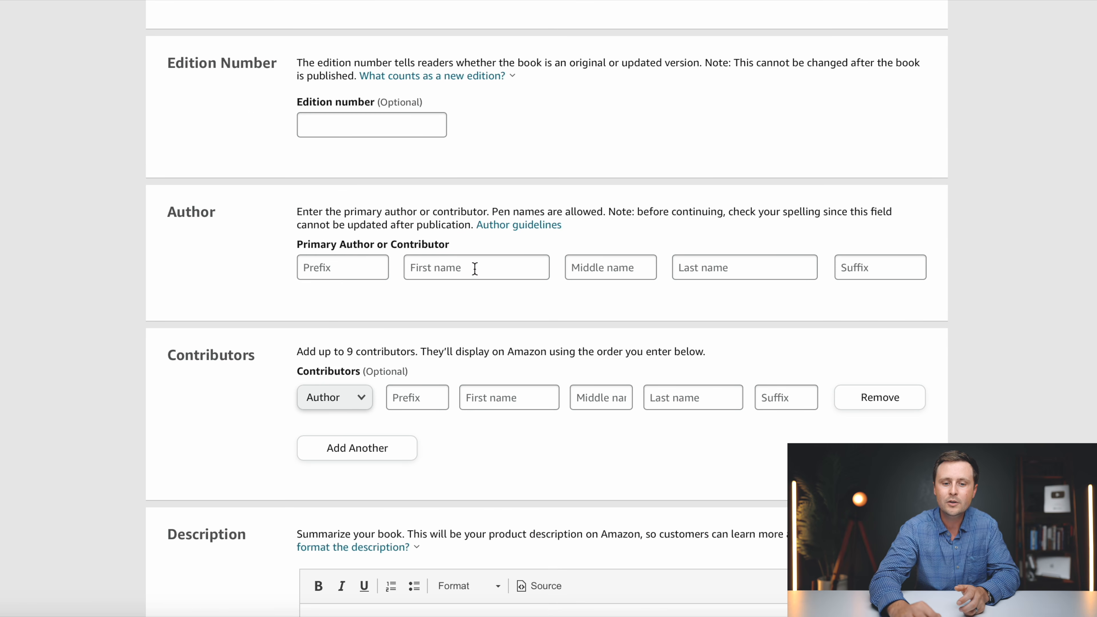
click(475, 268)
click(724, 266)
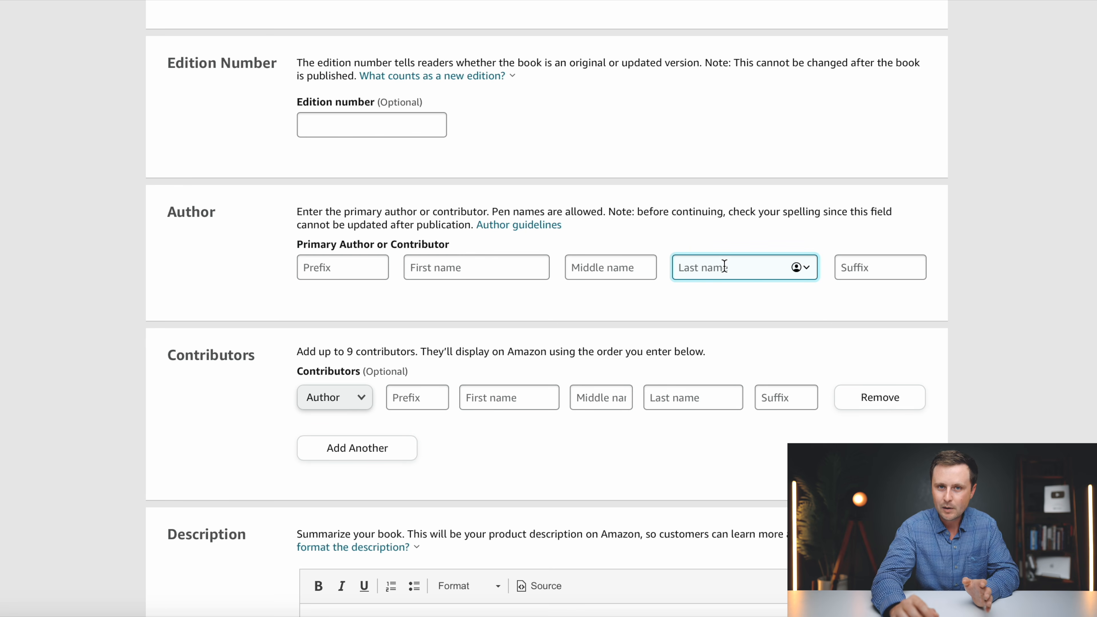
click(465, 272)
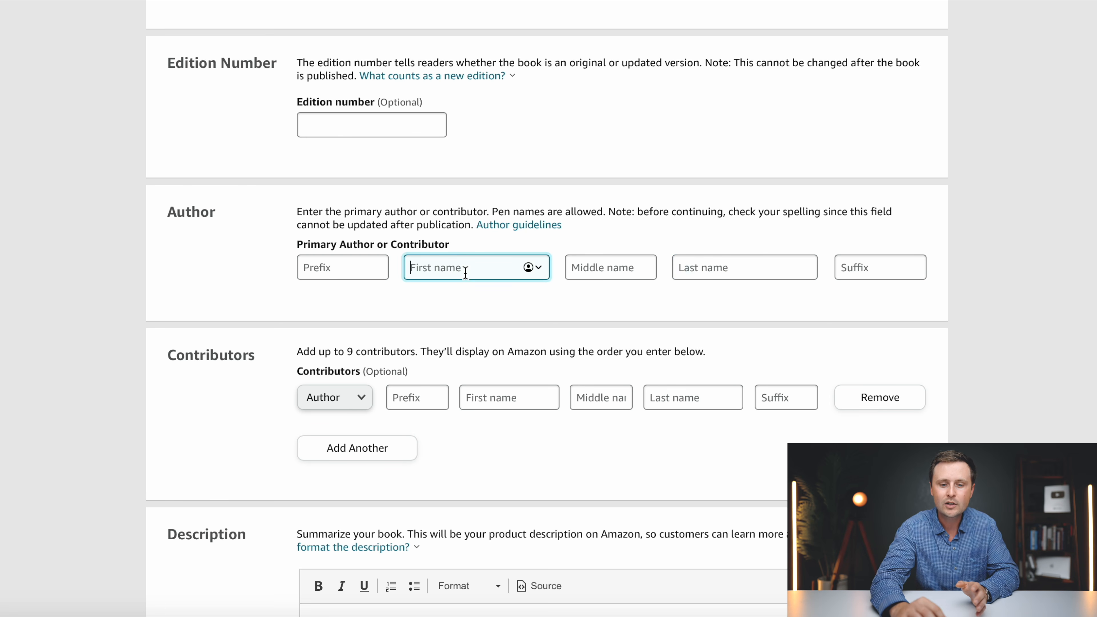
text(GG)
click(763, 272)
text(Cook Books)
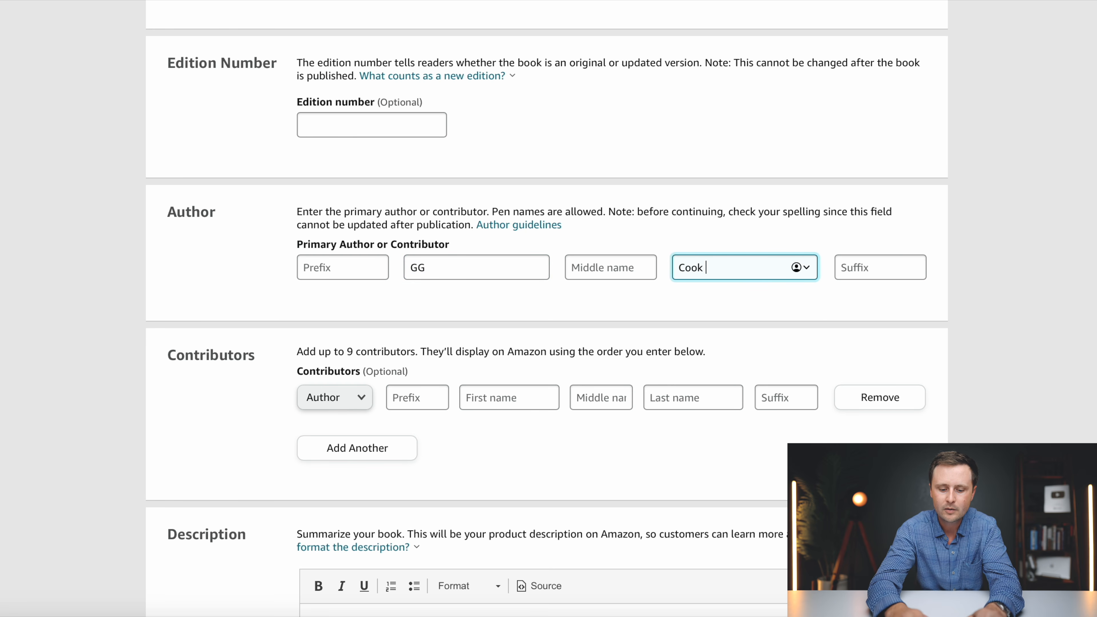
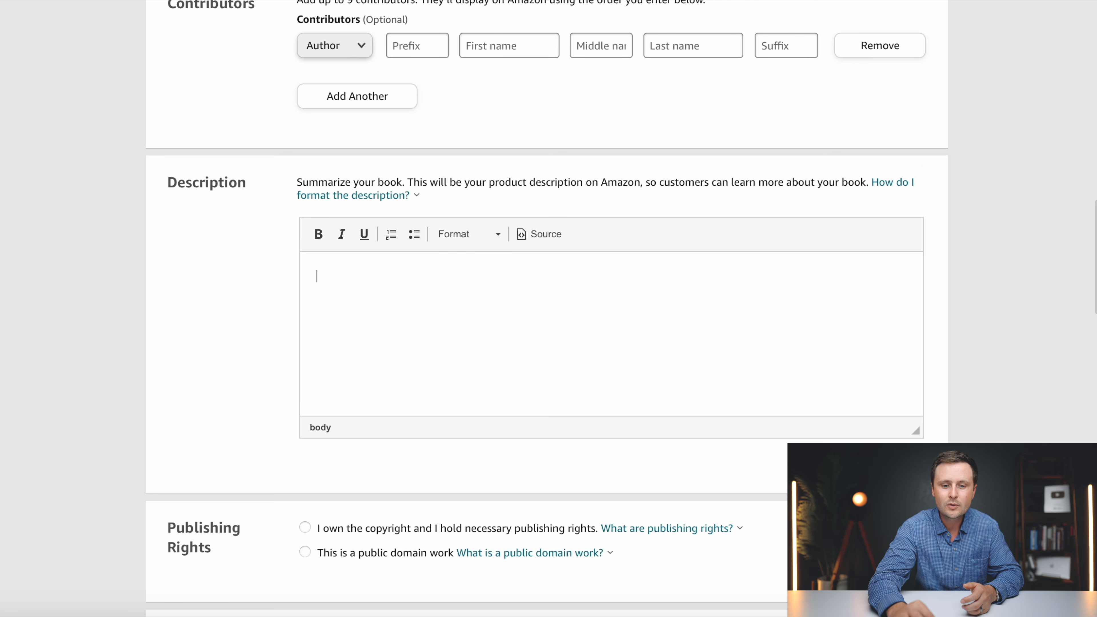
- Click into the empty Description editor on the KDP paperback details page
click(334, 316)
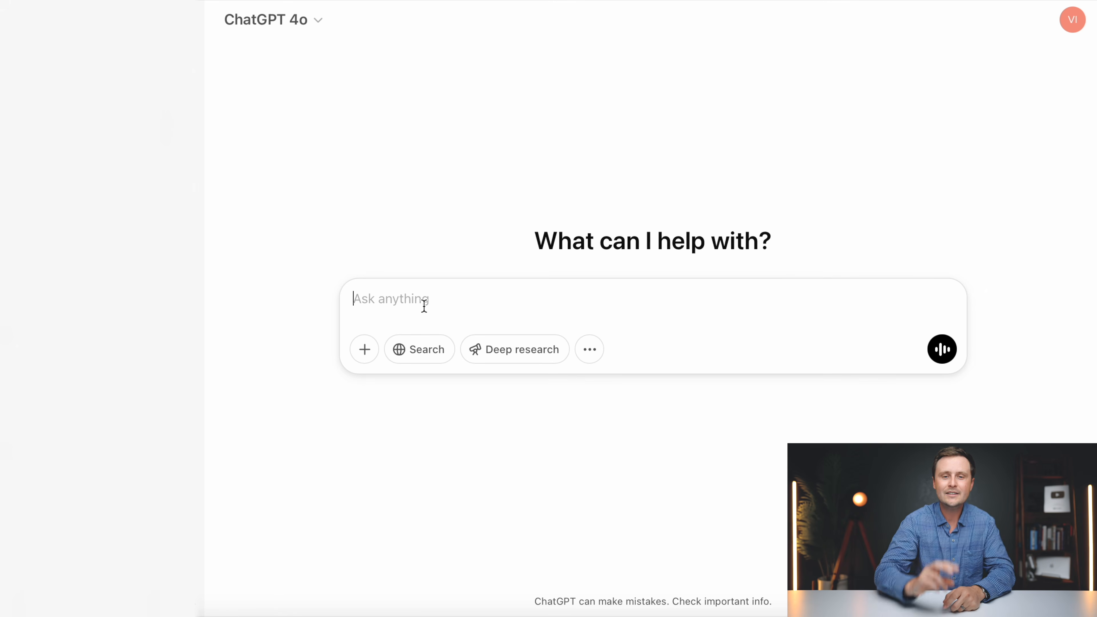
- Ask ChatGPT the benefits of owning a blank kitchen cookbook and read the nine-point reply
text(W)
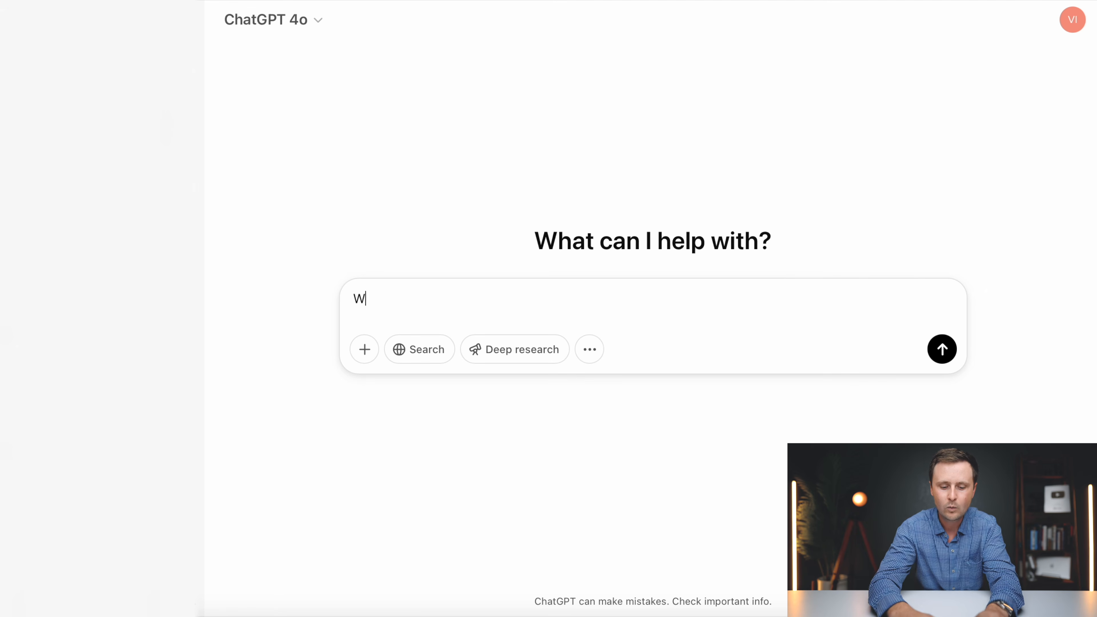
text(hat are the benefits of owning a blank kitchen cookbook?)
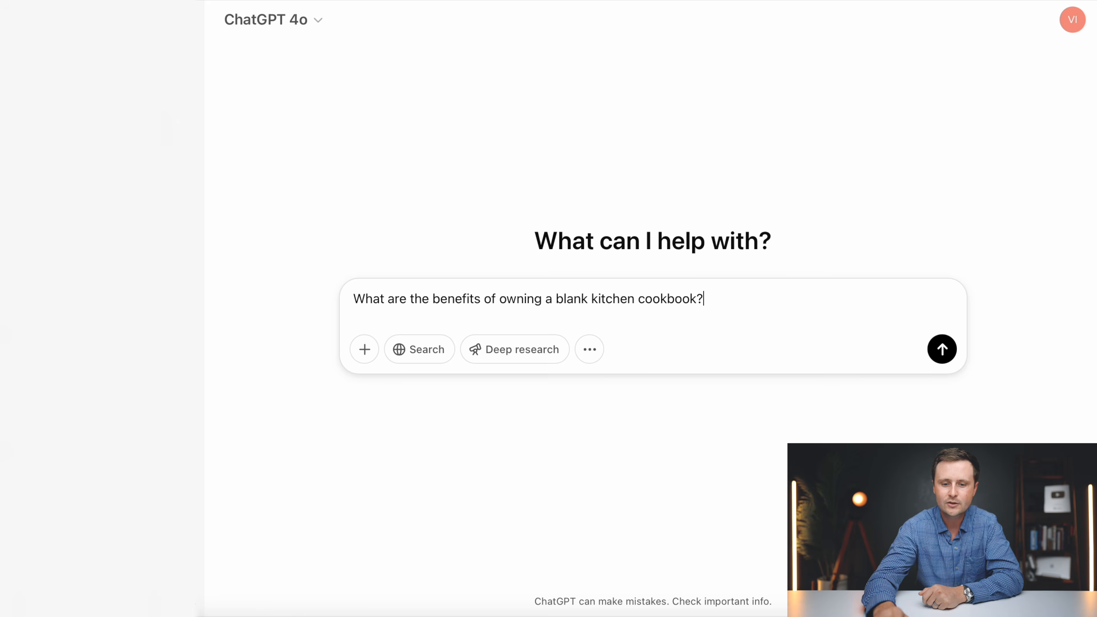
key(Return)
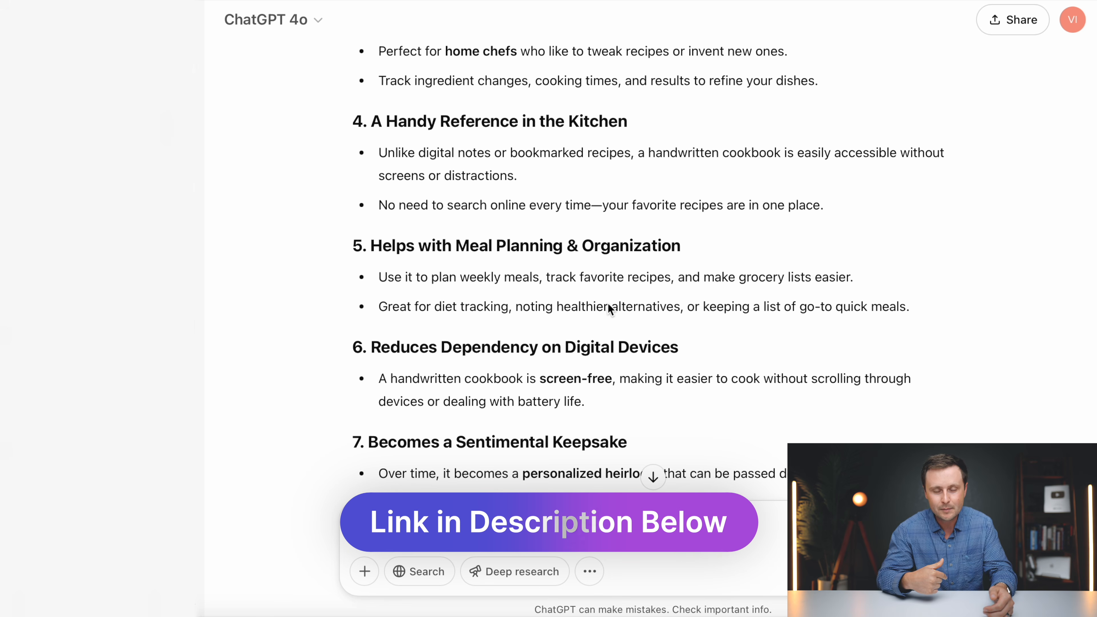
scroll(608, 303, down, 5)
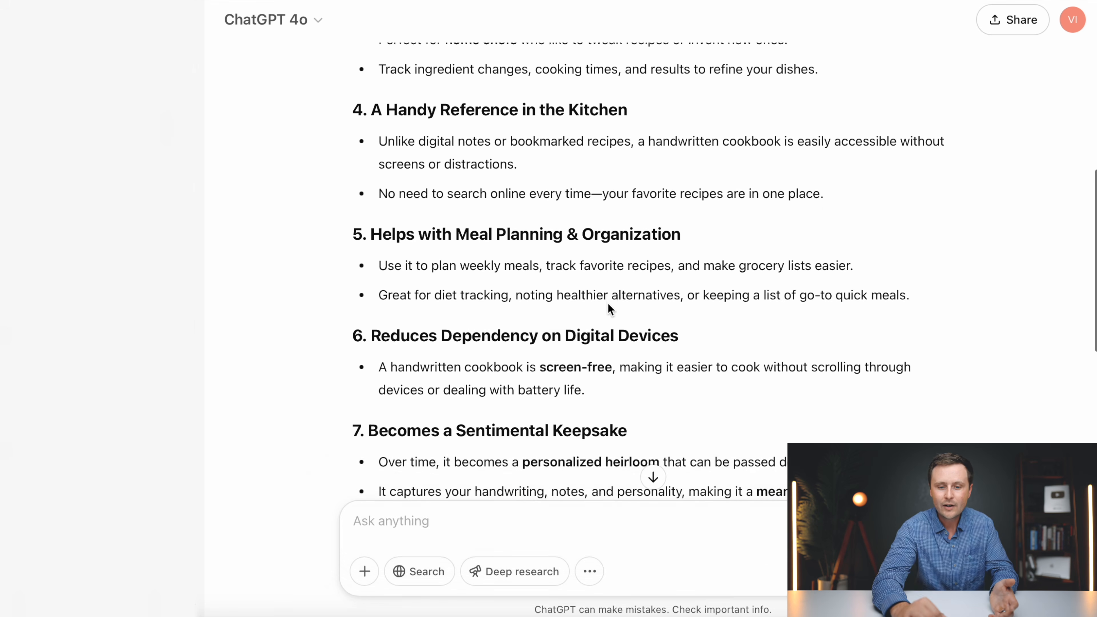
scroll(609, 305, down, 4)
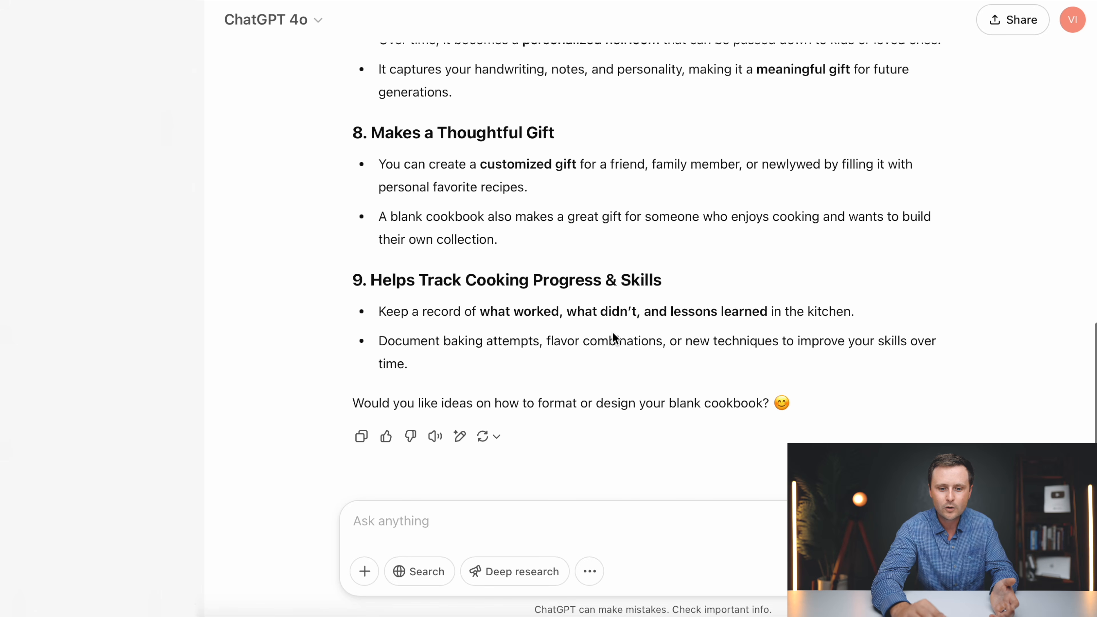
scroll(589, 317, up, 20)
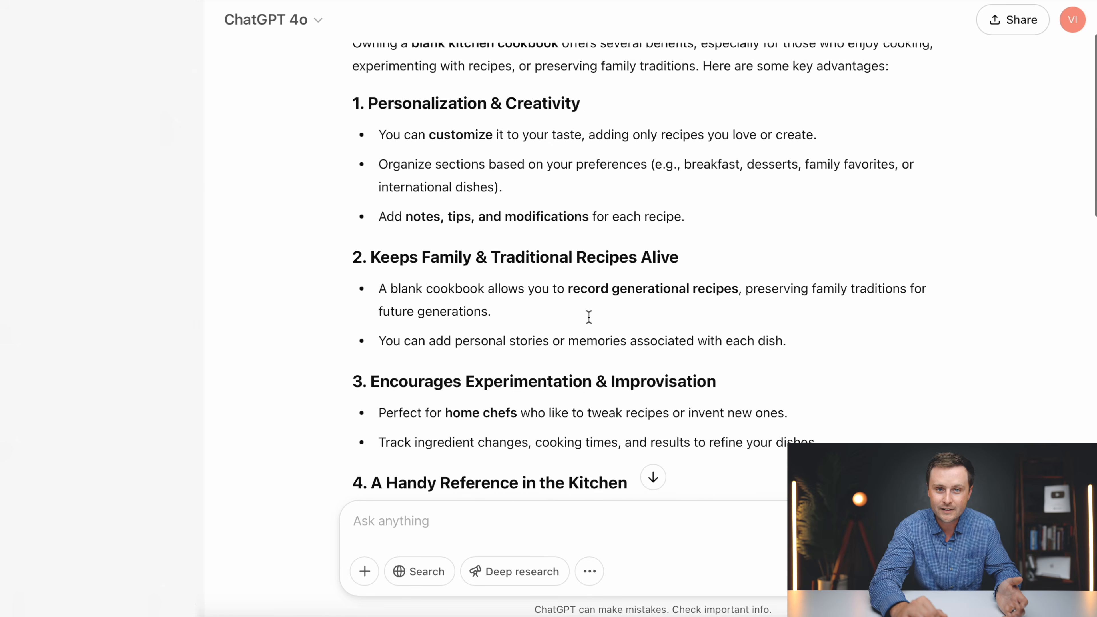
scroll(589, 317, down, 20)
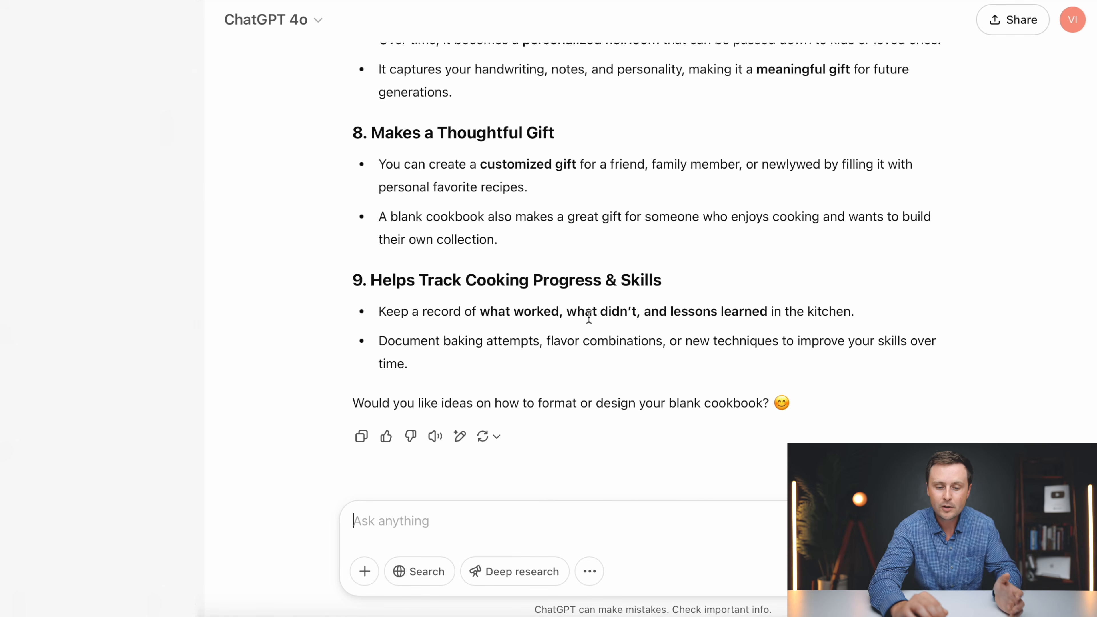
- Ask ChatGPT to turn those benefits into an Amazon description for a 100-page 7x10 blank recipe book
click(444, 533)
text(turn th)
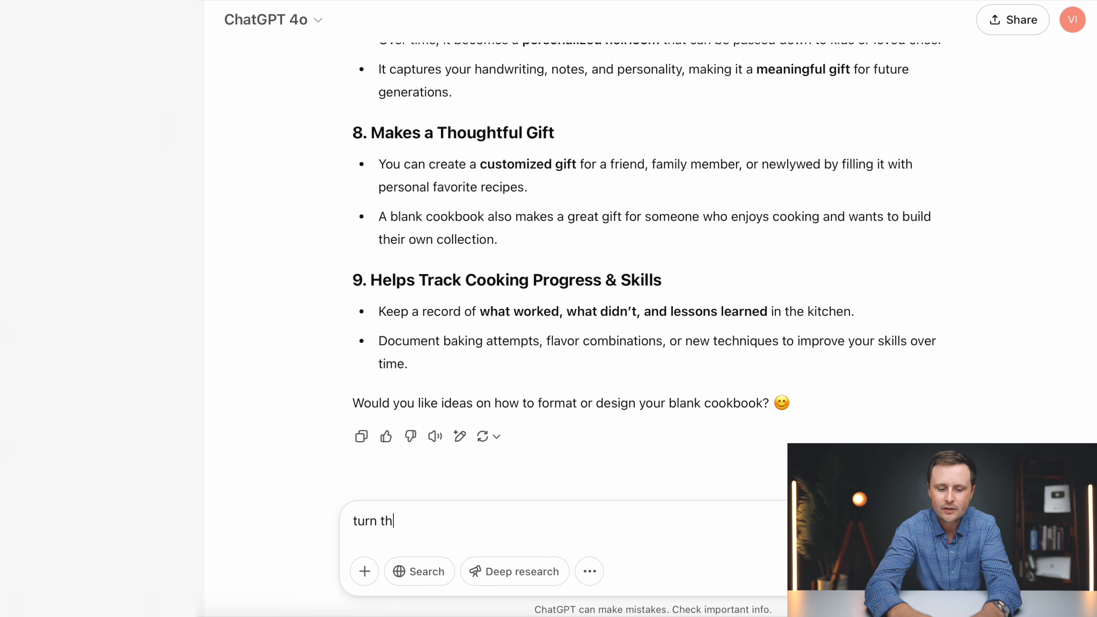
text(ese benefits into a compelling Amazon product description for a blank recipe book with )
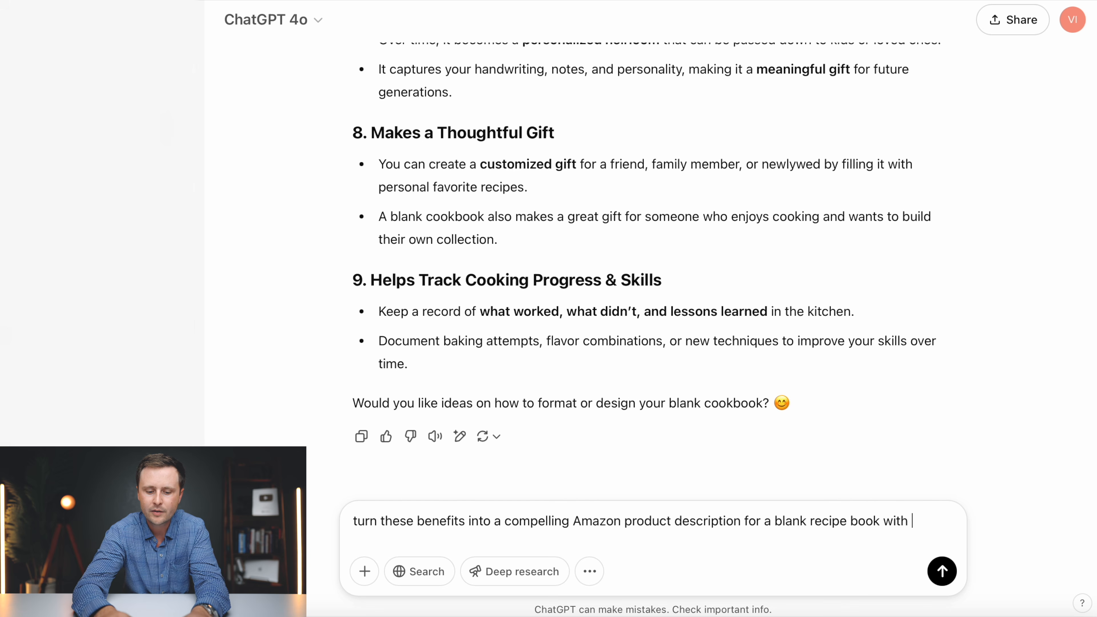
text(100 pages in 7x10 size)
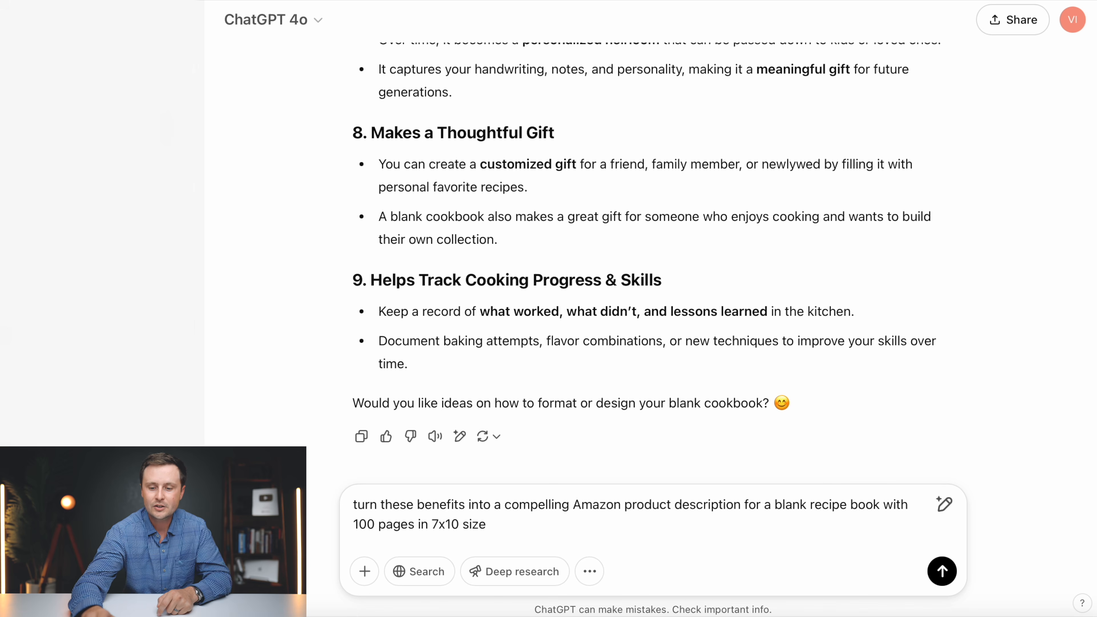
key(Return)
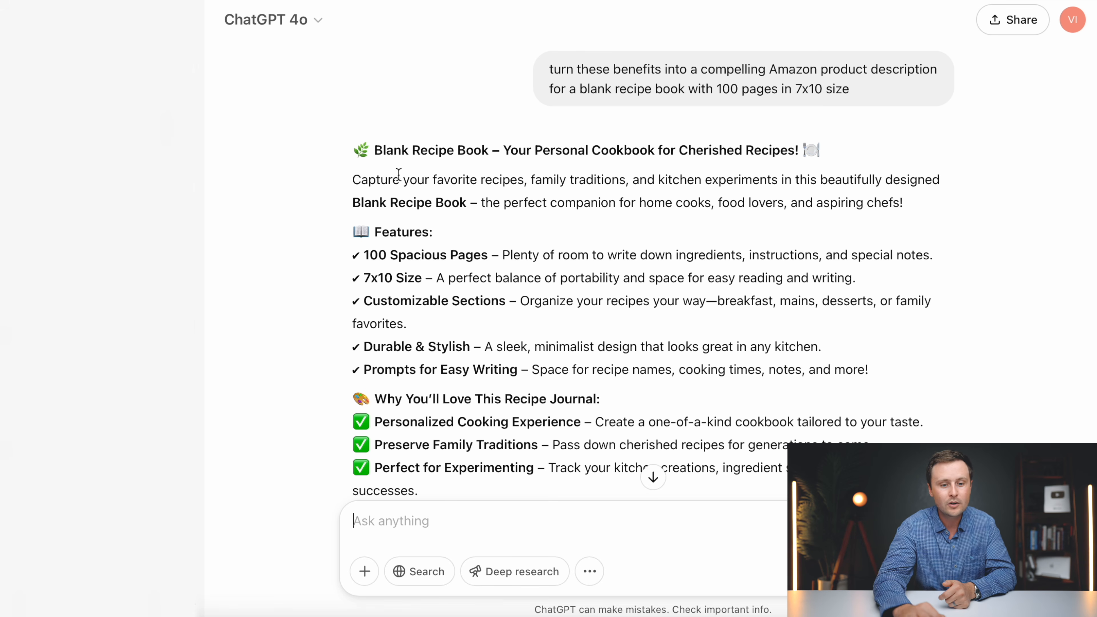
scroll(374, 193, down, 3)
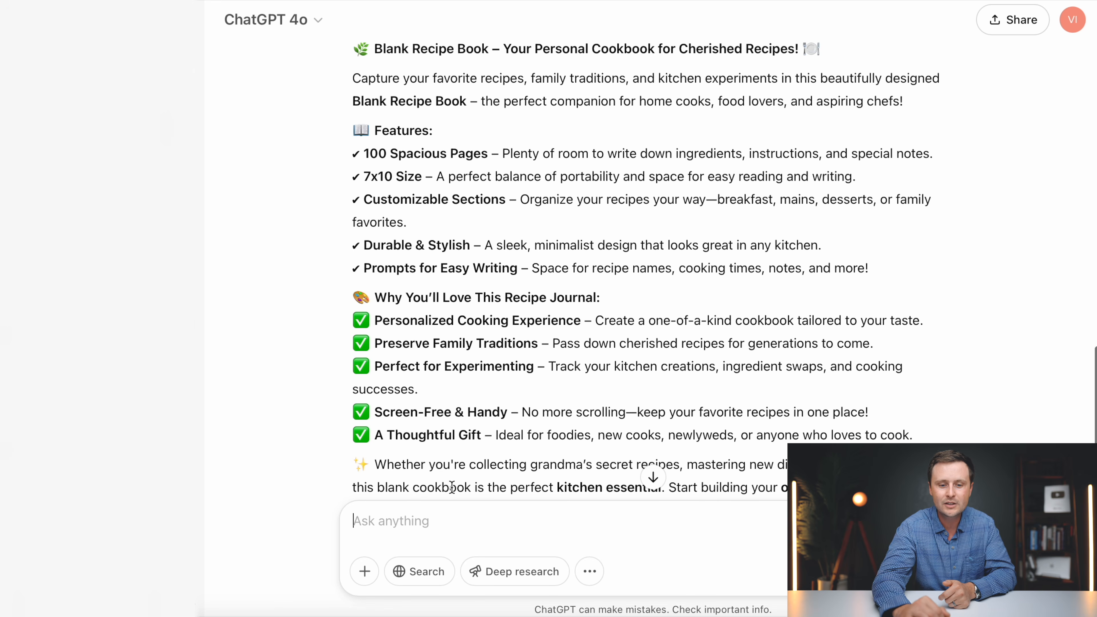
scroll(452, 487, down, 3)
scroll(503, 370, up, 4)
scroll(504, 369, up, 2)
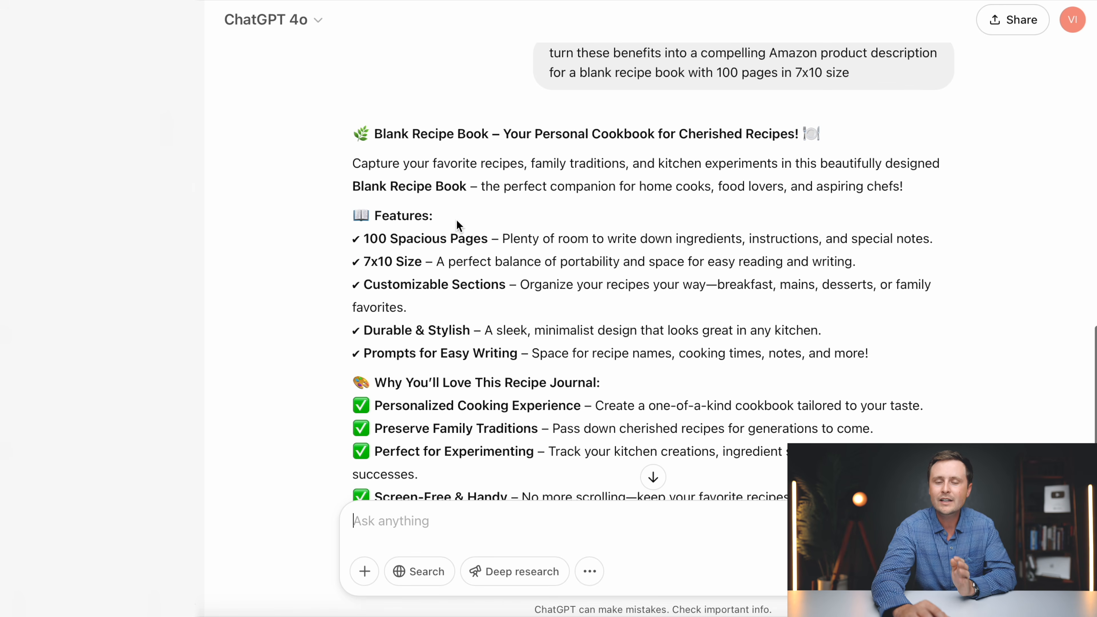
scroll(459, 227, down, 2)
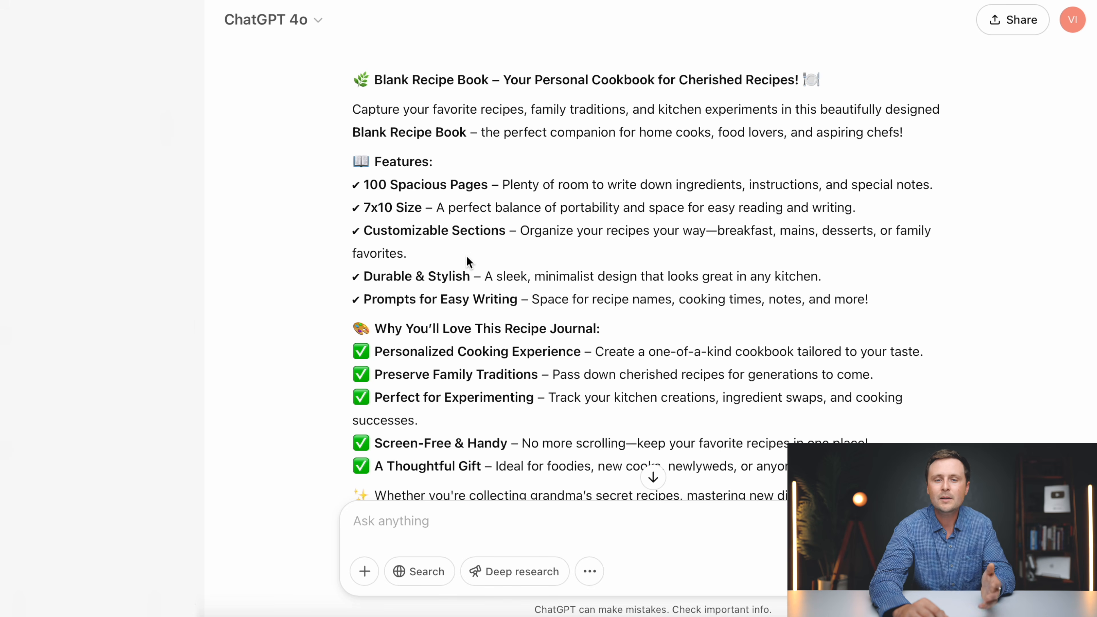
scroll(469, 308, down, 3)
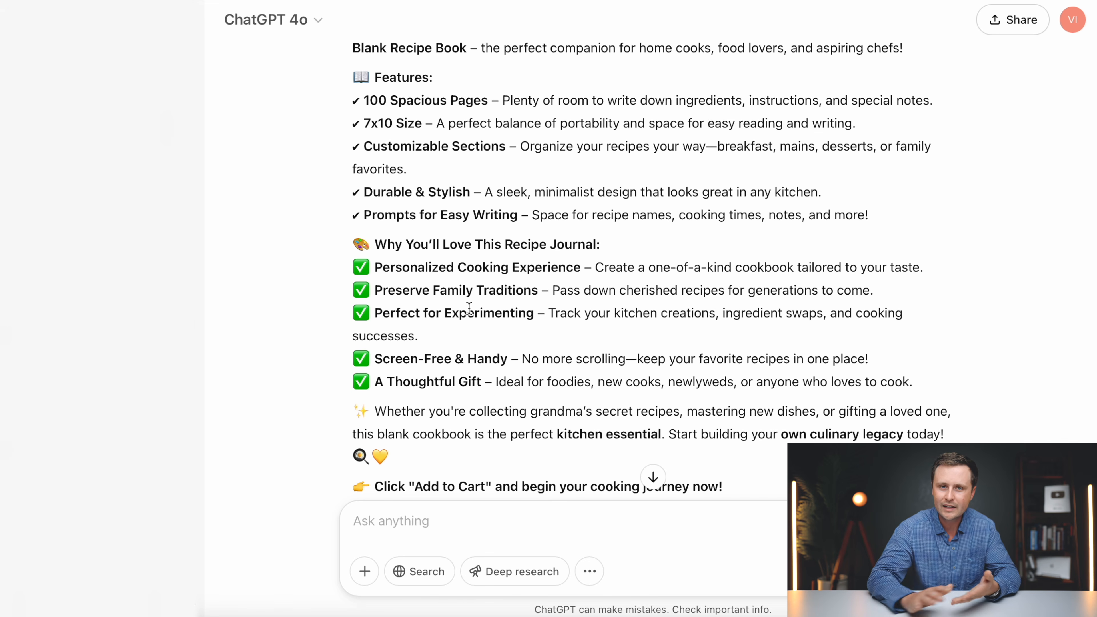
scroll(418, 423, down, 2)
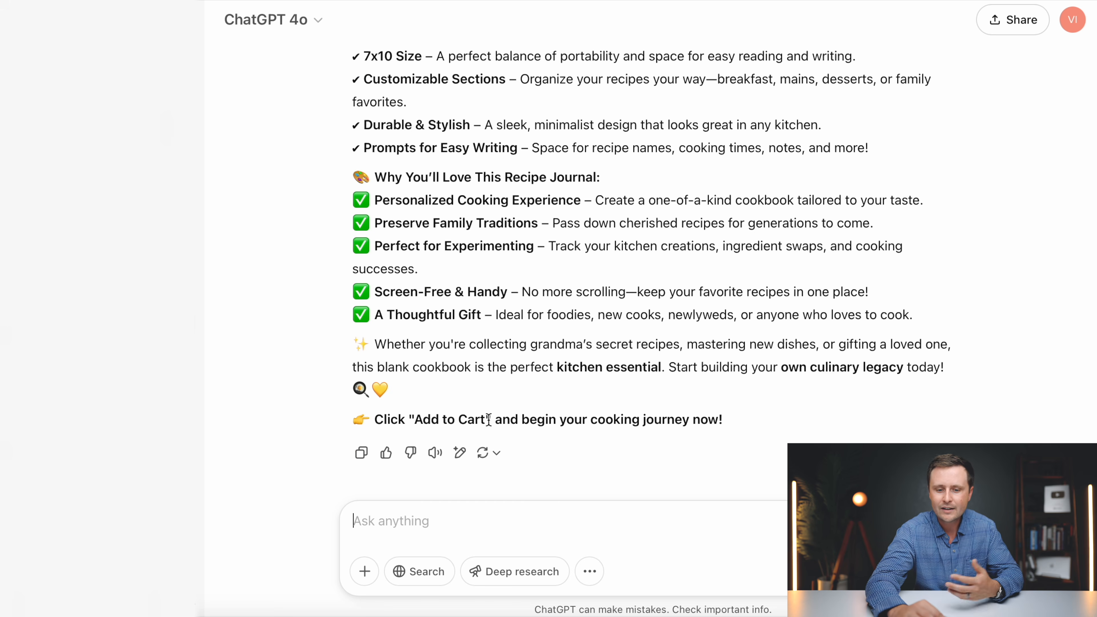
scroll(511, 432, up, 2)
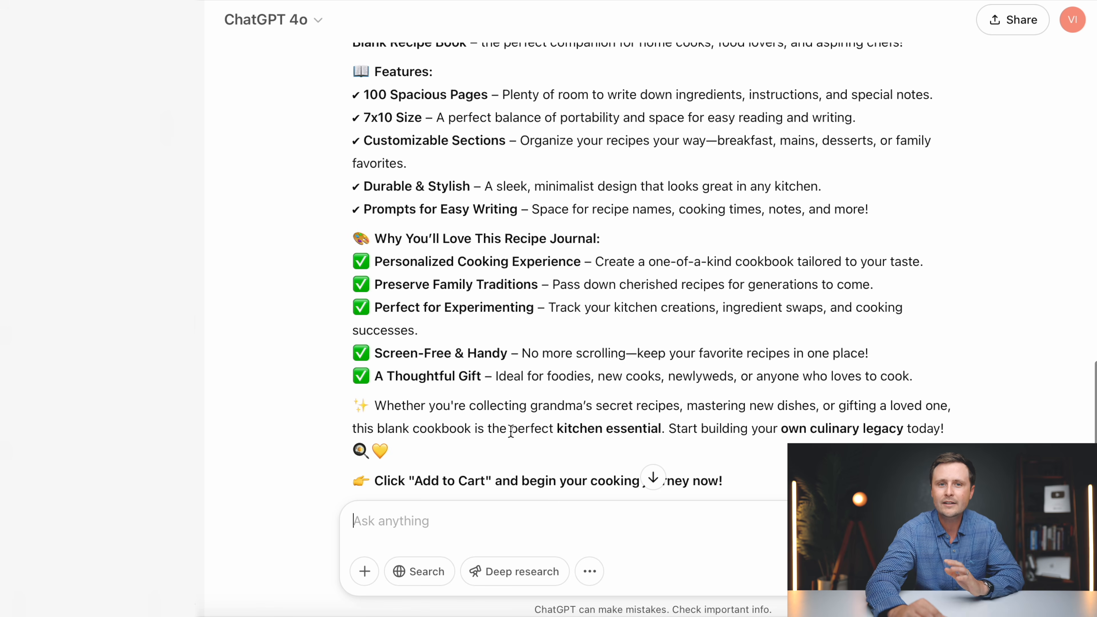
- Copy the whole generated product description
drag(401, 453, 360, 141)
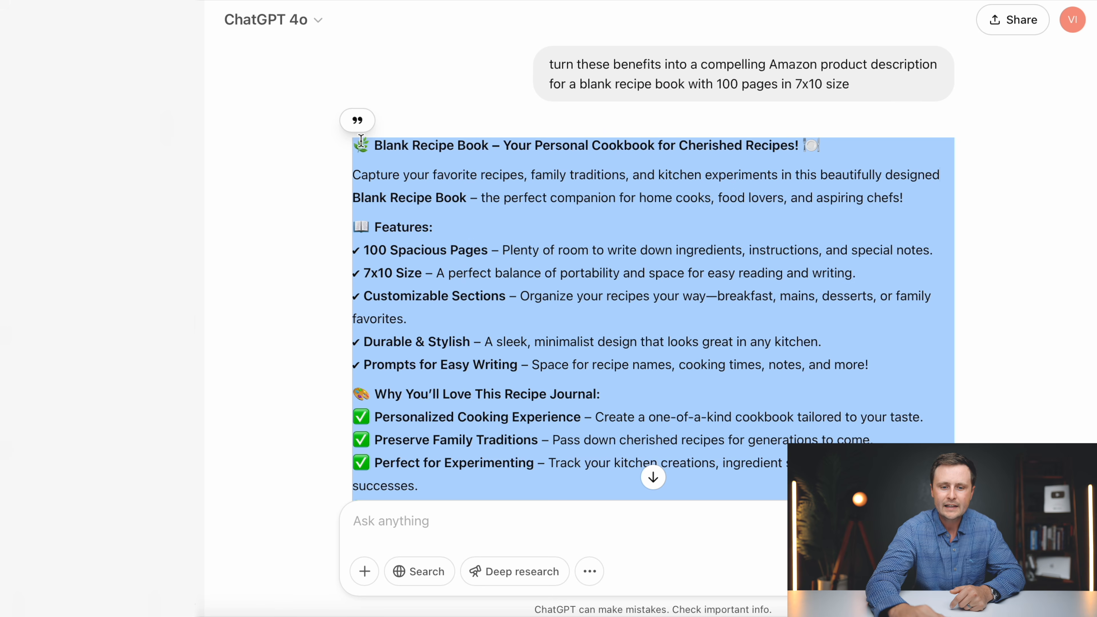
right_click(476, 186)
click(516, 259)
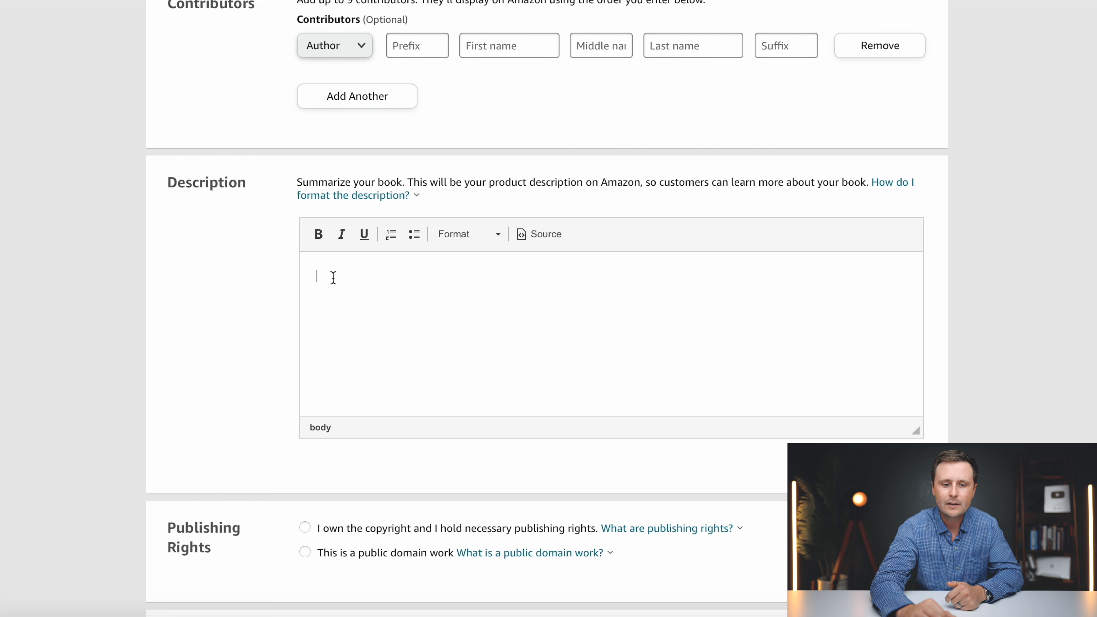
- Paste the description into KDP's Description field and delete the Durable & Stylish line
right_click(324, 272)
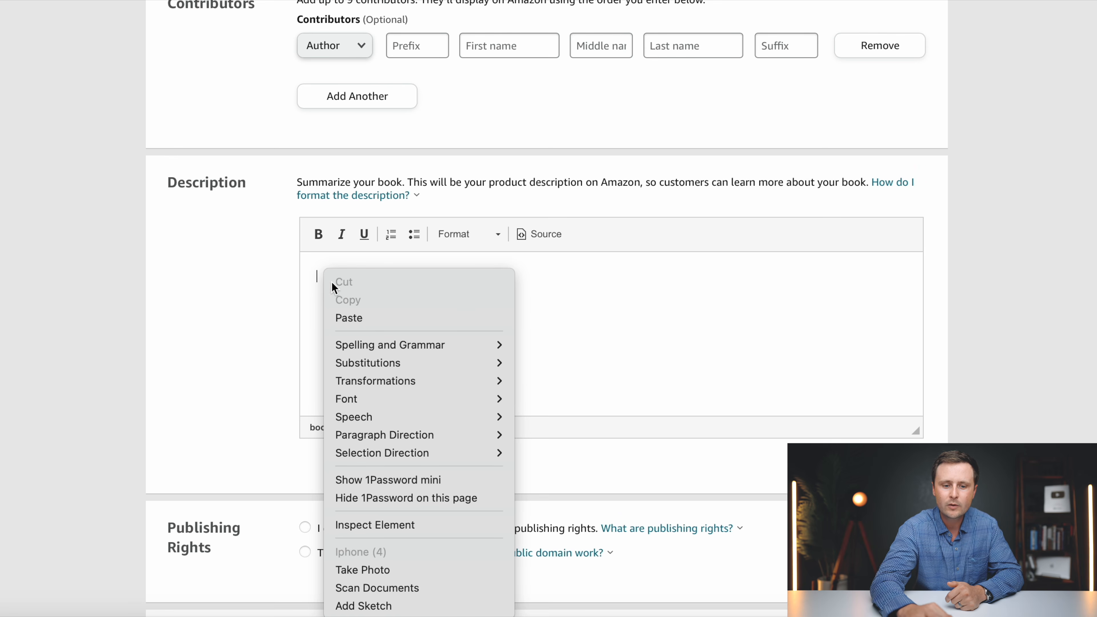
click(361, 318)
scroll(458, 320, up, 6)
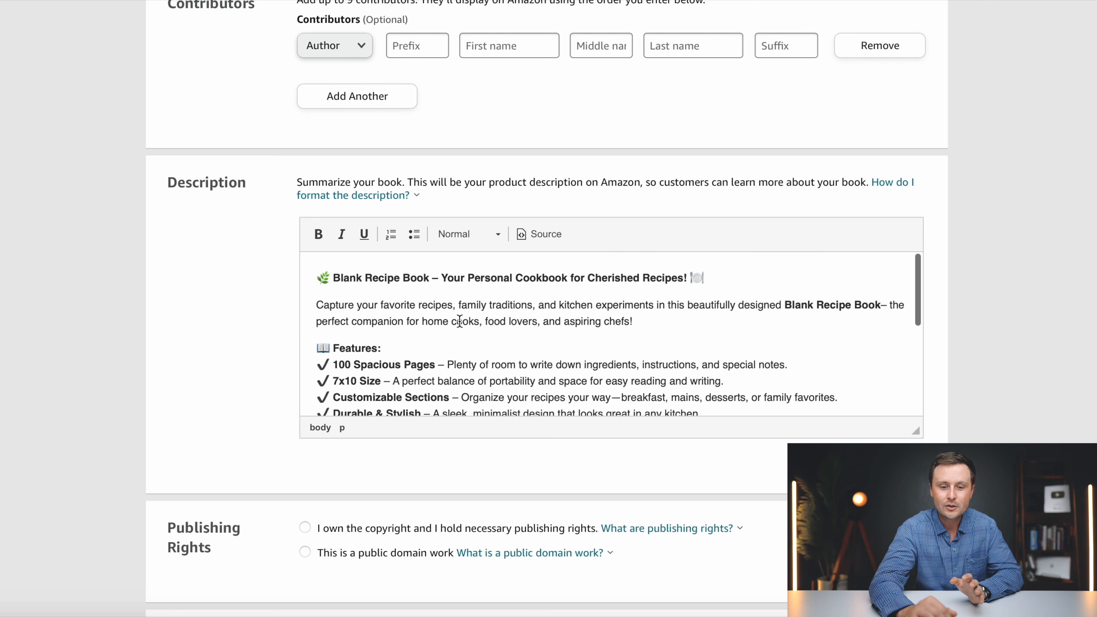
scroll(563, 315, down, 3)
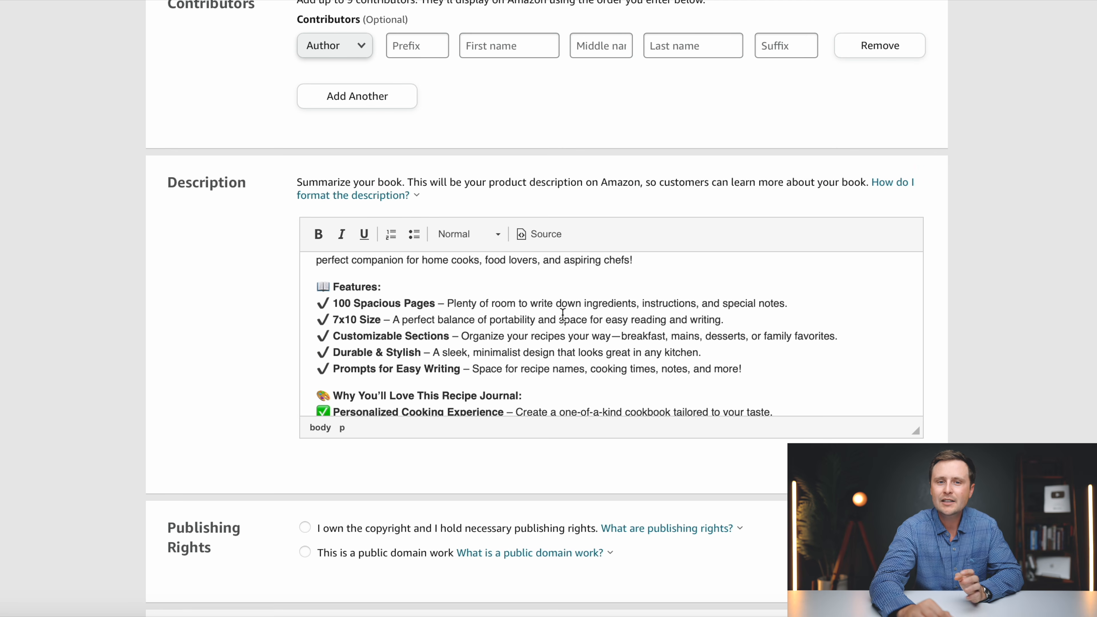
drag(727, 353, 301, 349)
key(BackSpace)
key(BackSpace)
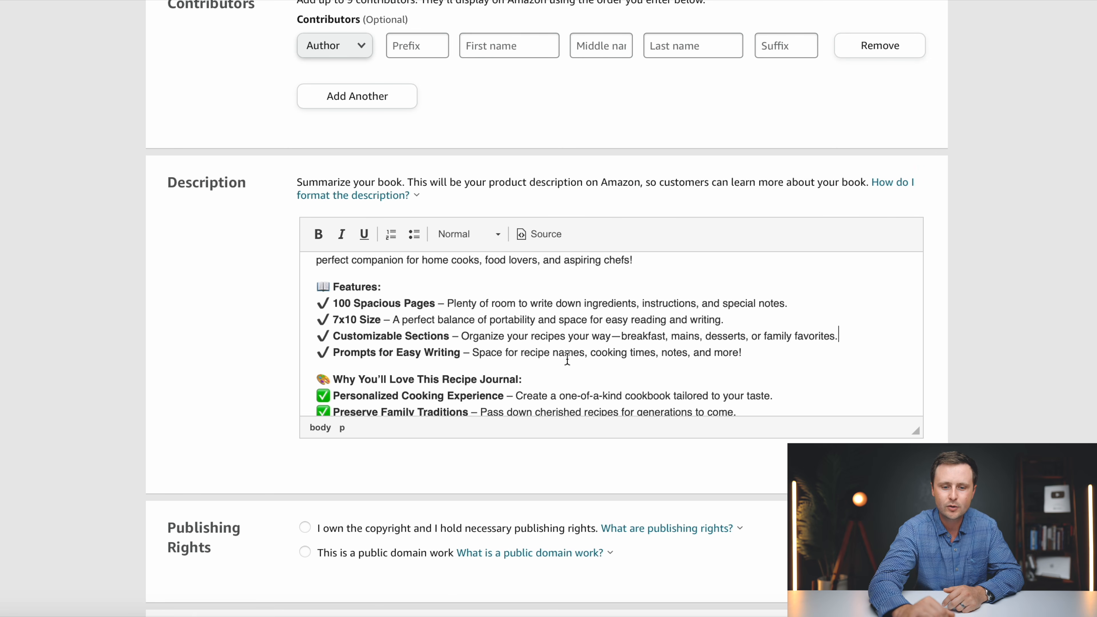
- Mark the book as having no sexually explicit content and continue to Categories
scroll(567, 359, down, 2)
scroll(277, 320, down, 5)
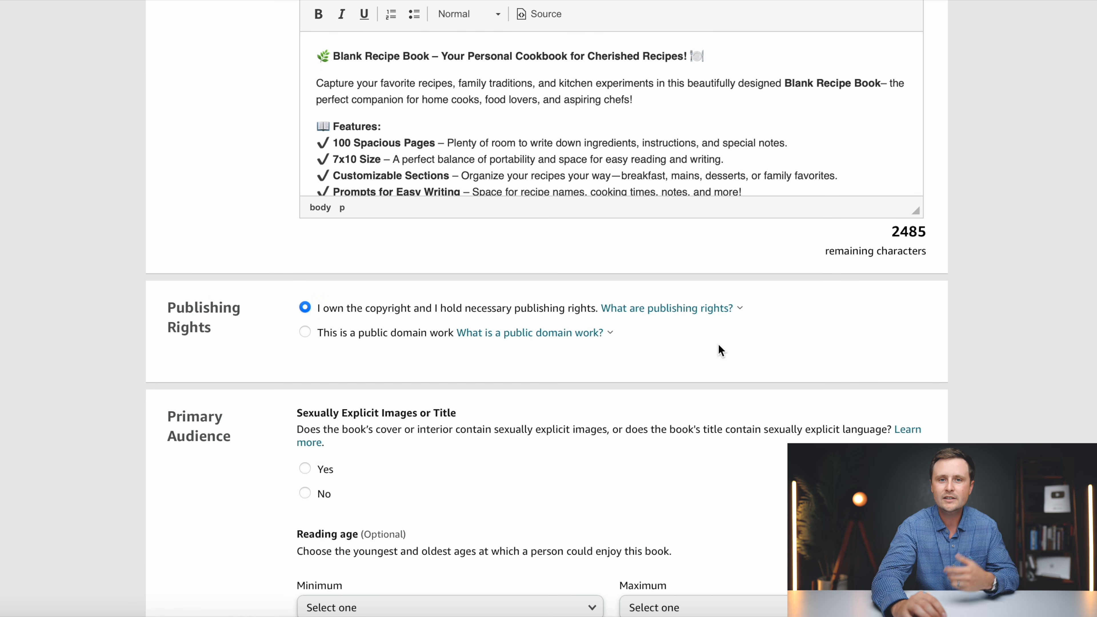
scroll(719, 346, down, 5)
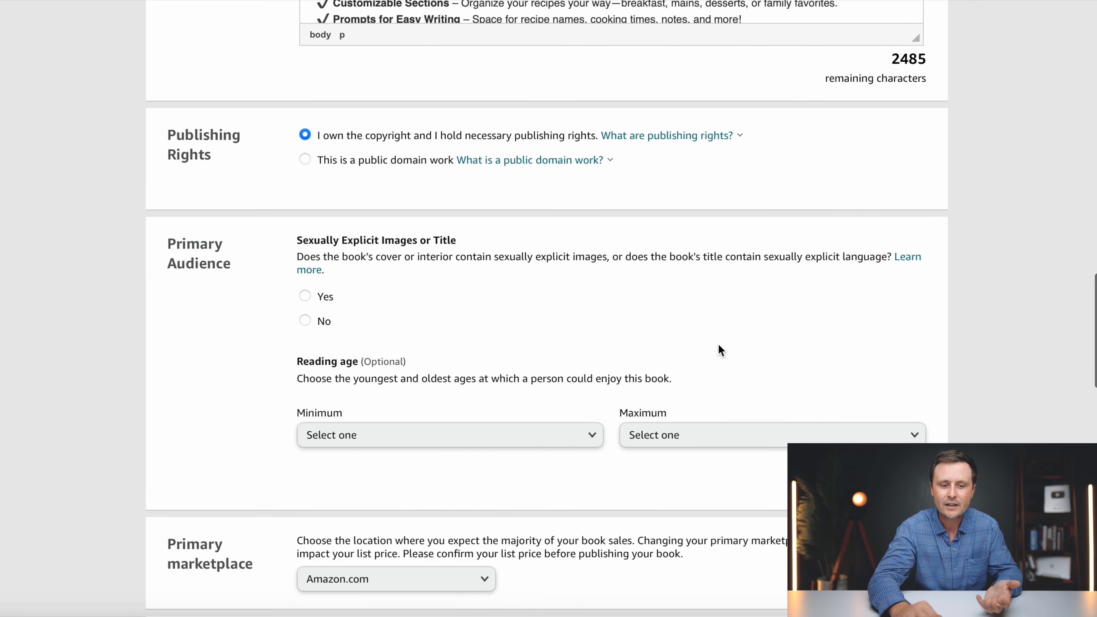
click(306, 278)
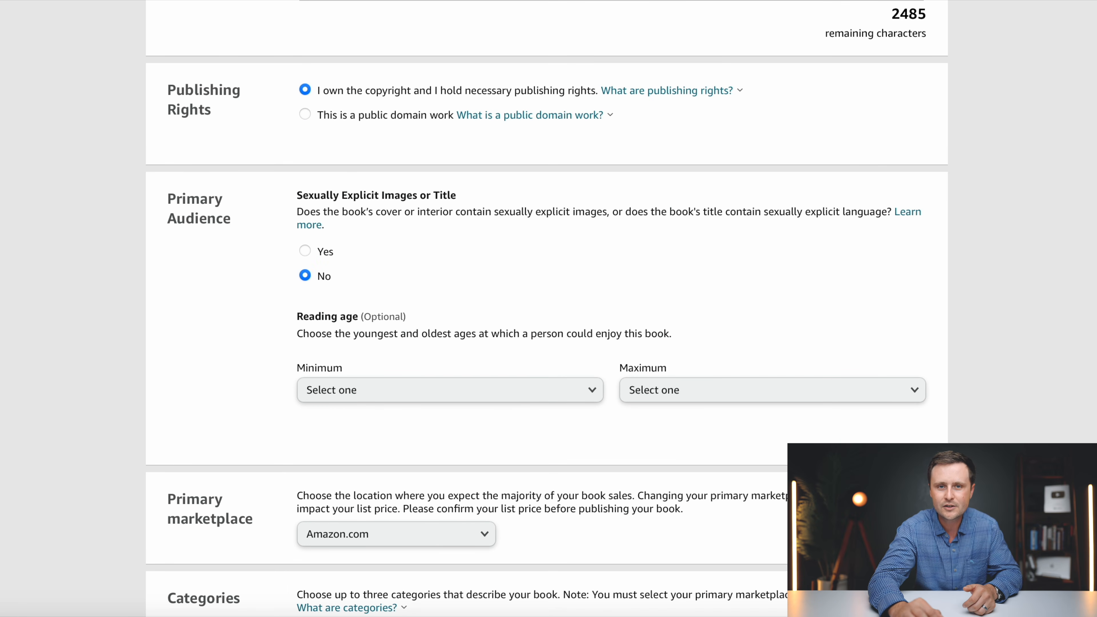
scroll(481, 282, down, 6)
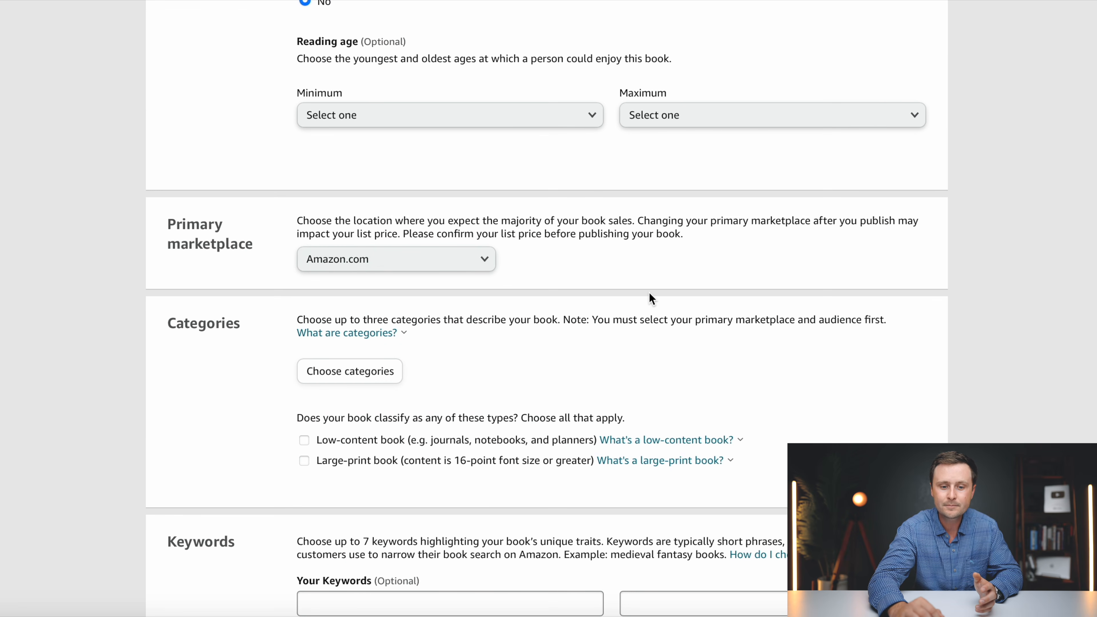
scroll(650, 293, down, 3)
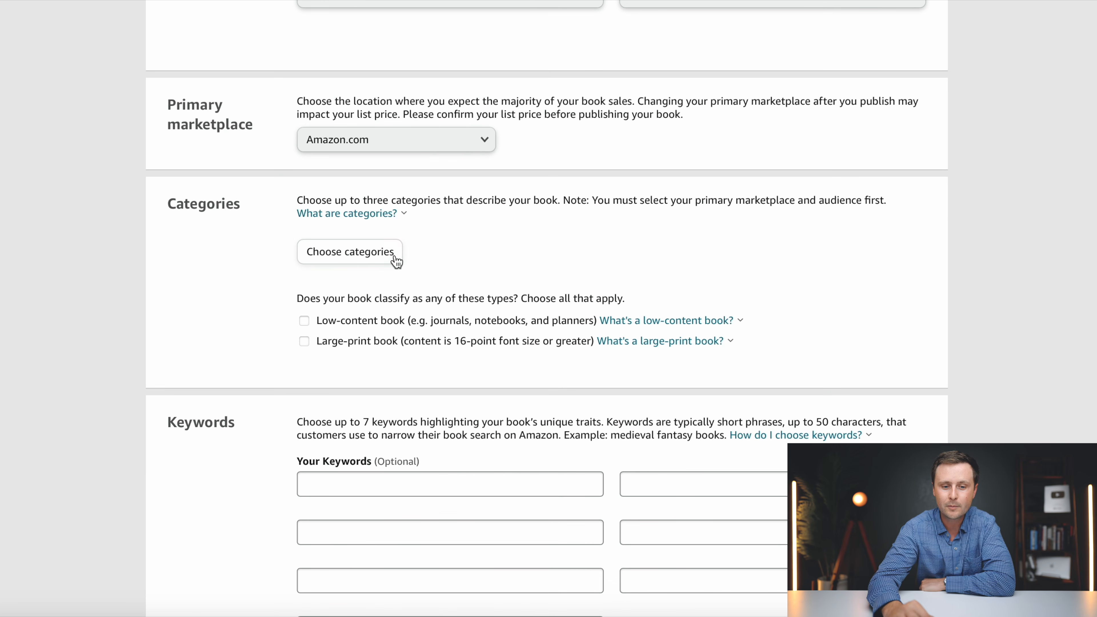
- Add Cookbooks, Food & Wine > General as the first category
click(339, 255)
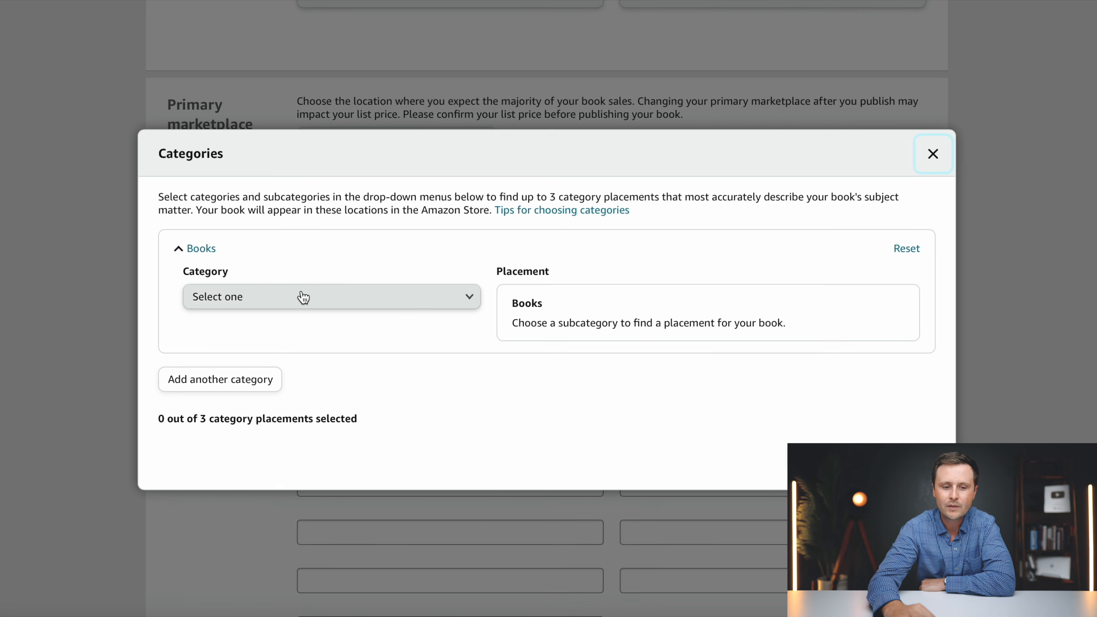
click(287, 298)
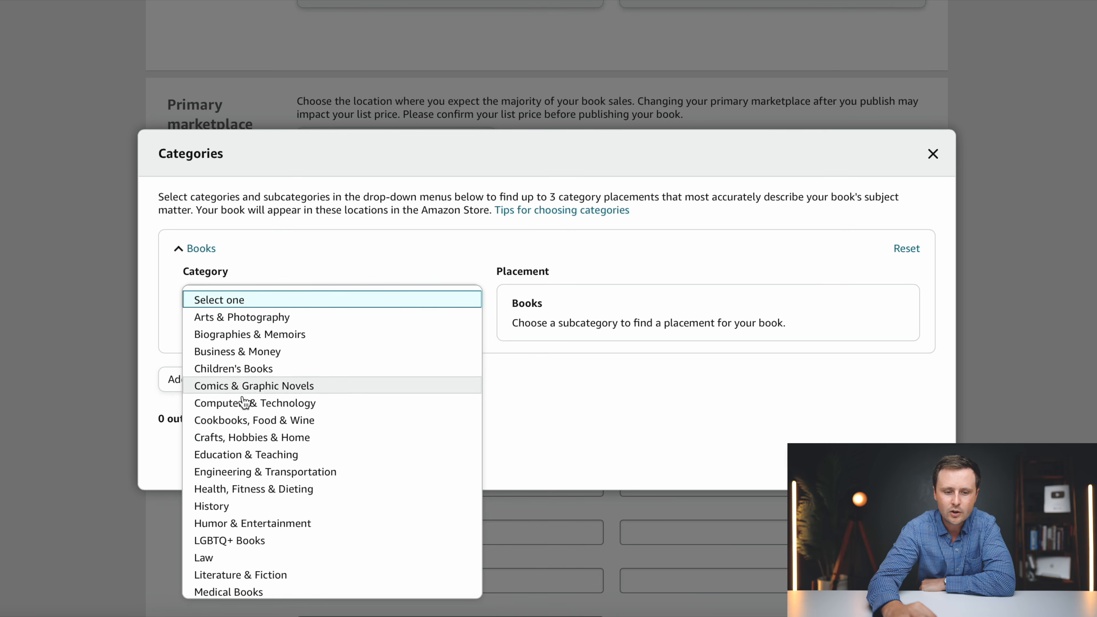
click(245, 422)
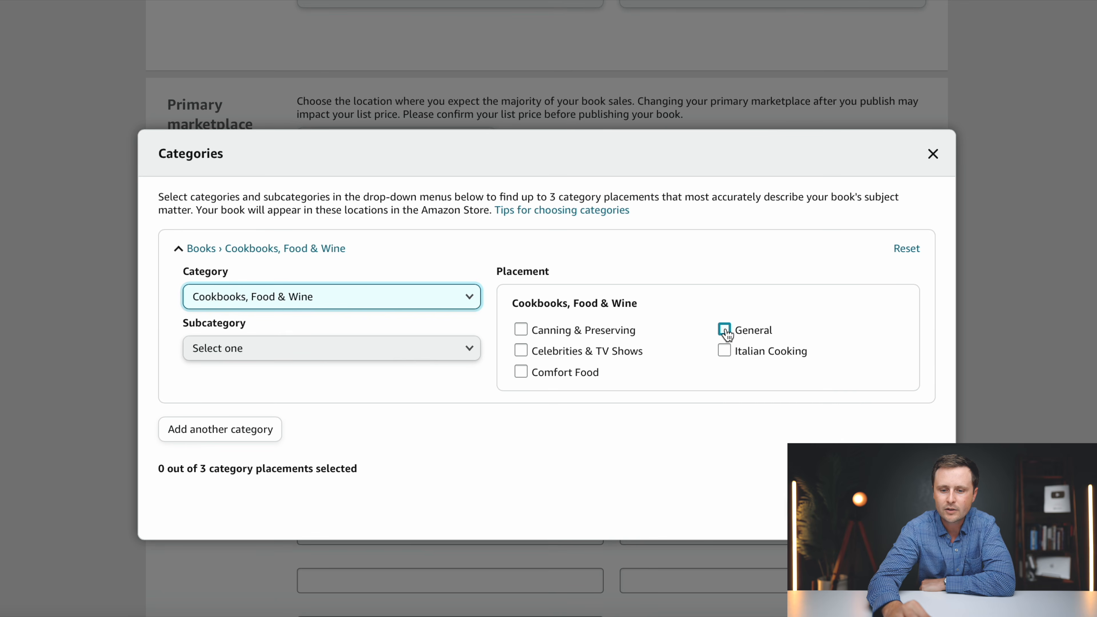
click(725, 331)
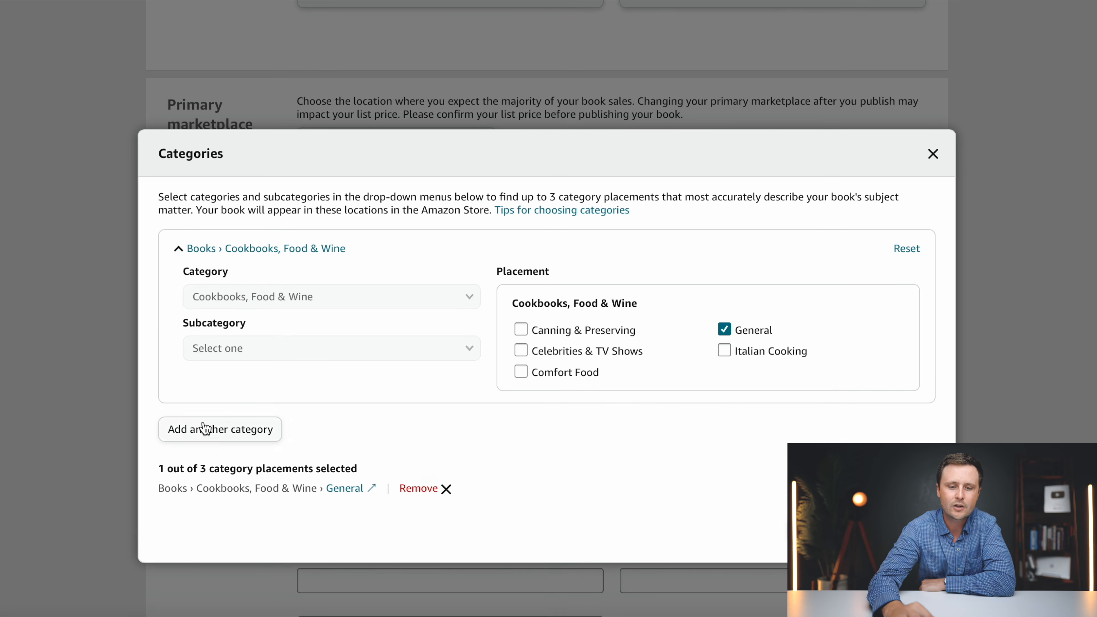
- Add Cooking Education & Reference > General and Reference as the other two categories, then save
click(211, 440)
click(224, 338)
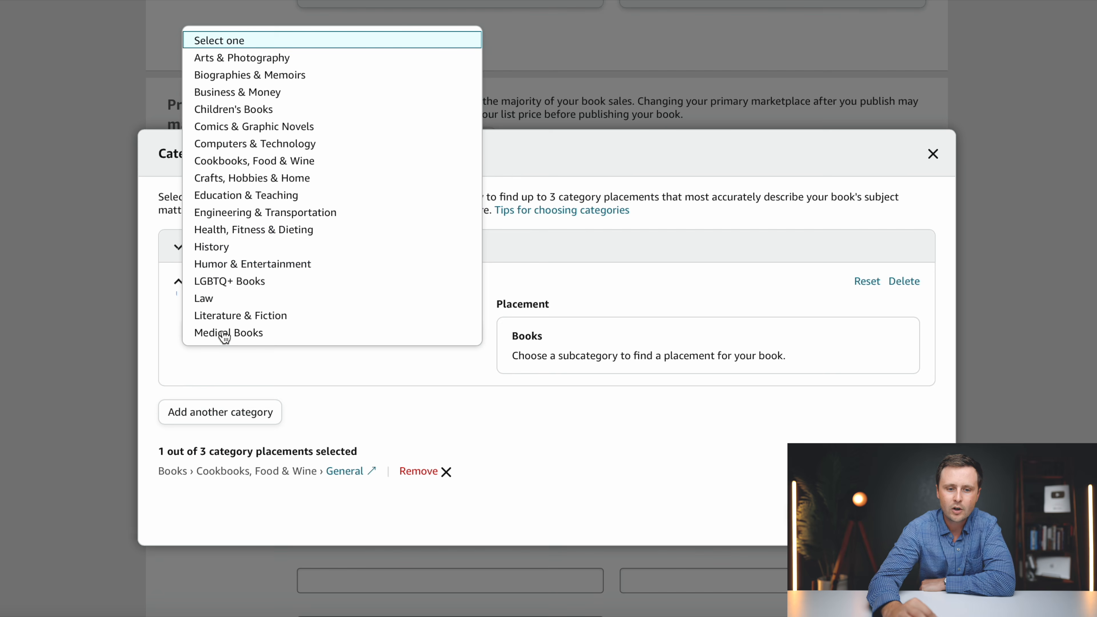
click(233, 161)
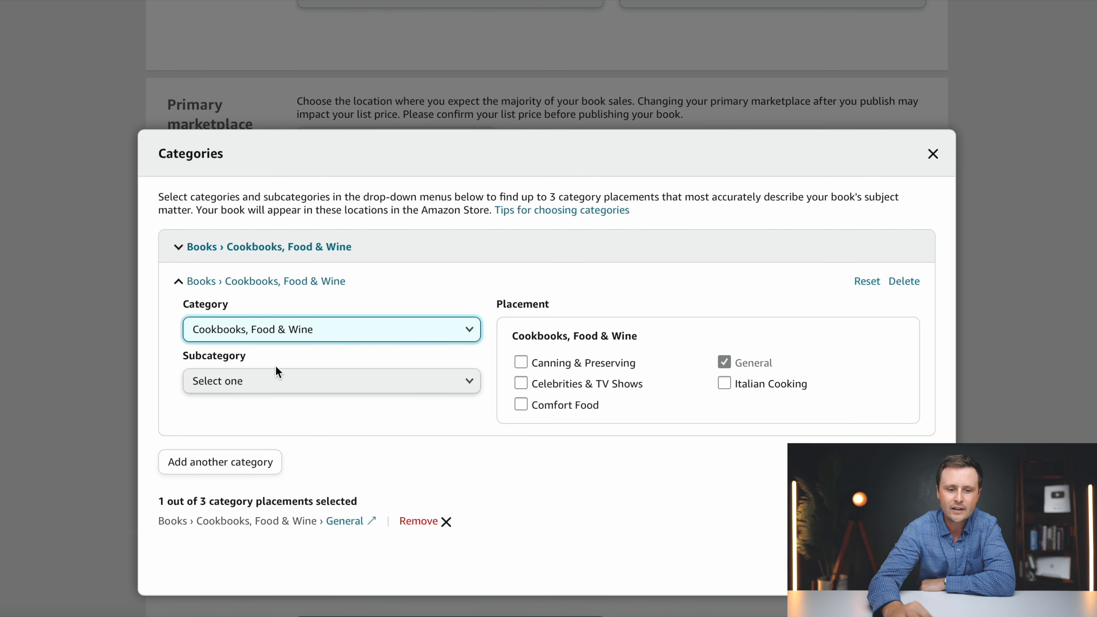
click(242, 391)
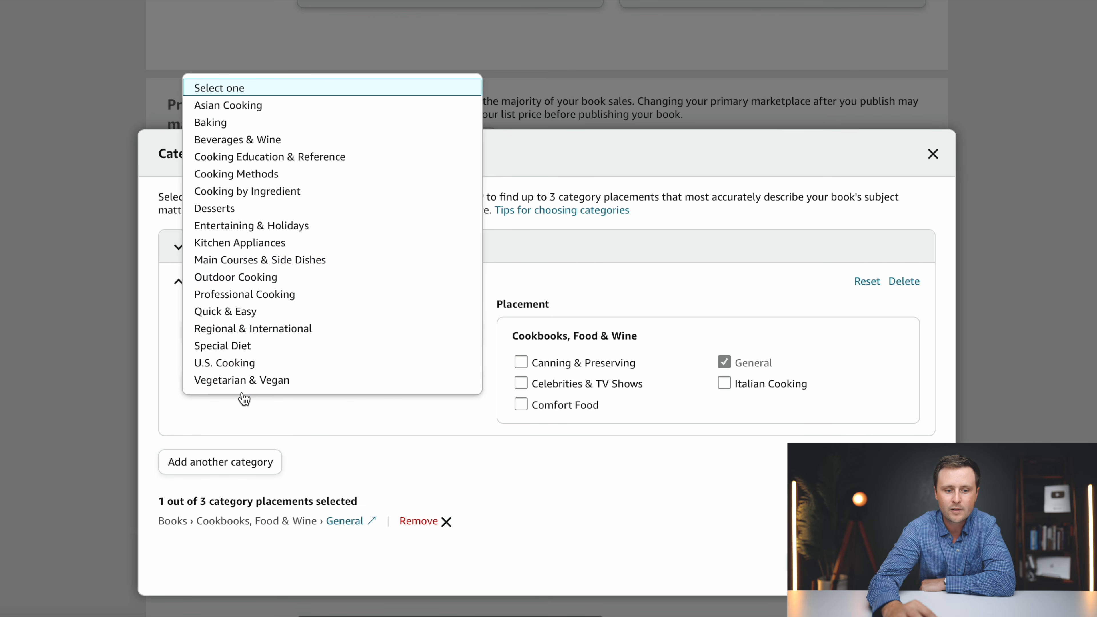
click(249, 158)
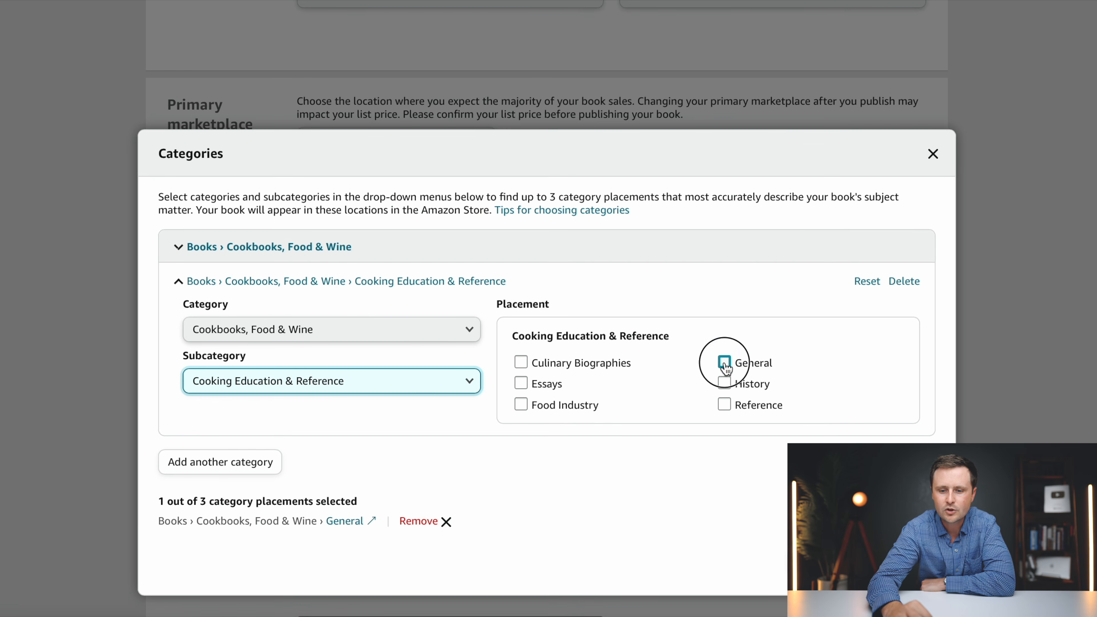
click(725, 363)
click(726, 405)
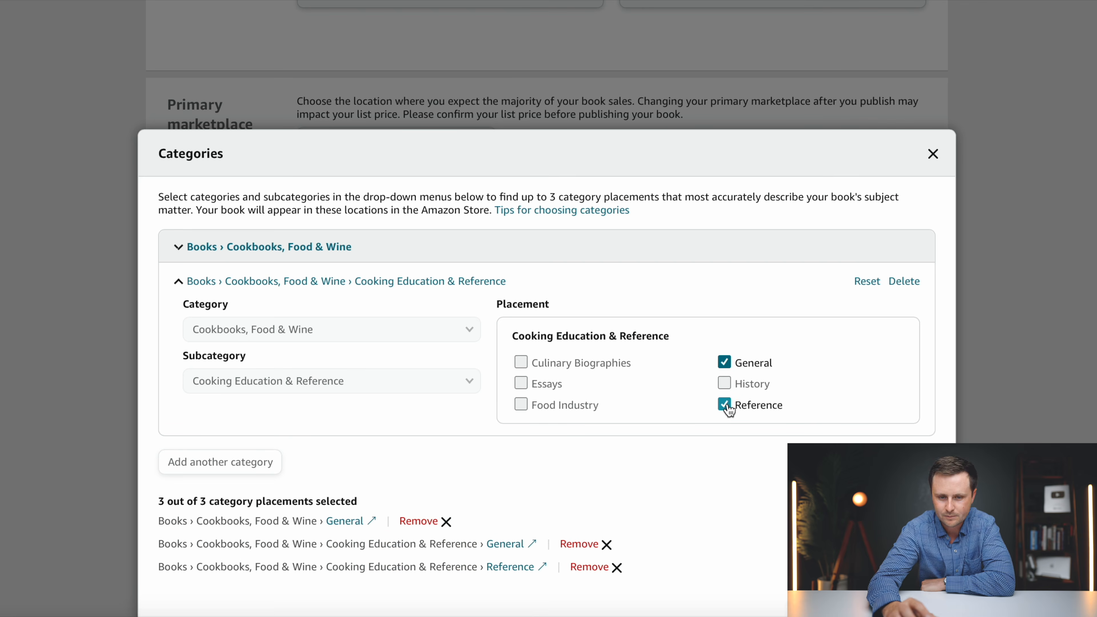
scroll(951, 432, down, 1)
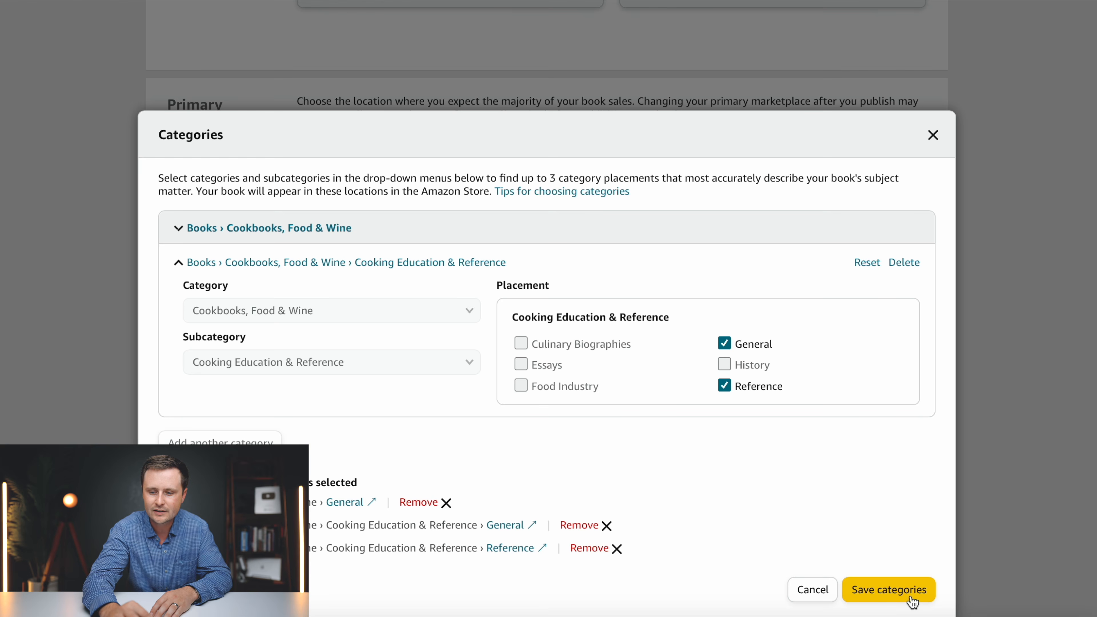
click(913, 601)
- Tick the Low-content book checkbox below the Categories section
scroll(459, 346, down, 3)
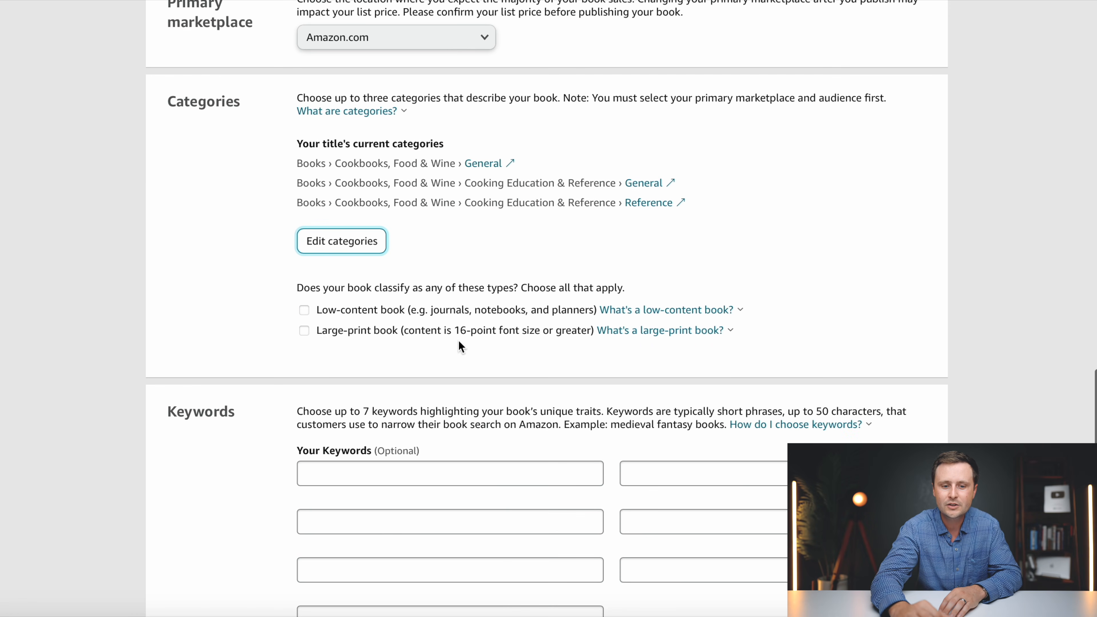
click(304, 311)
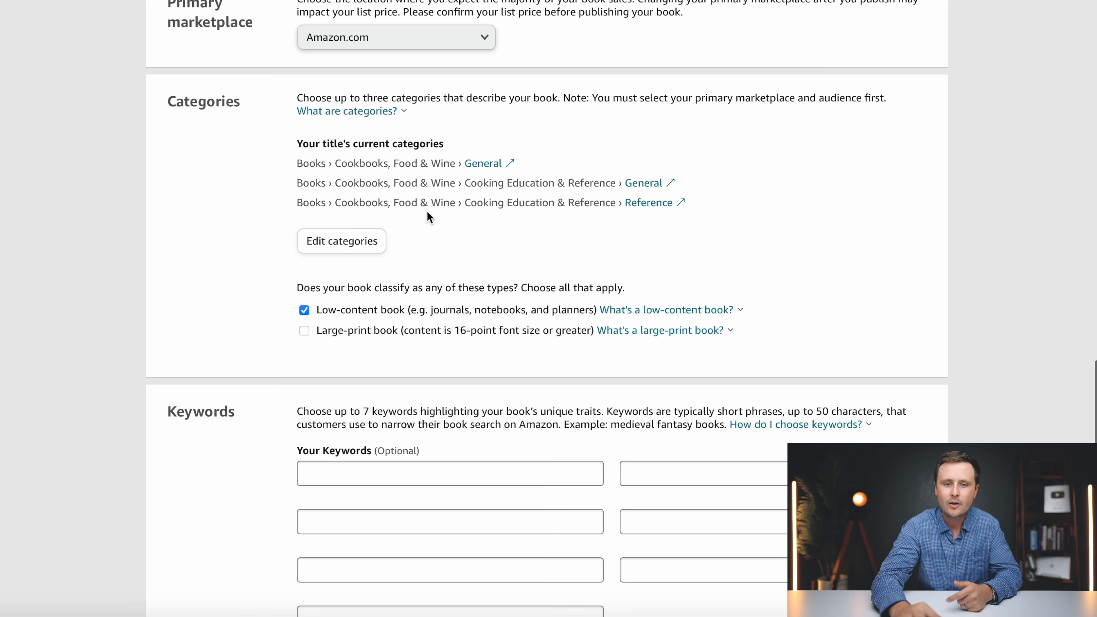
scroll(379, 346, down, 1)
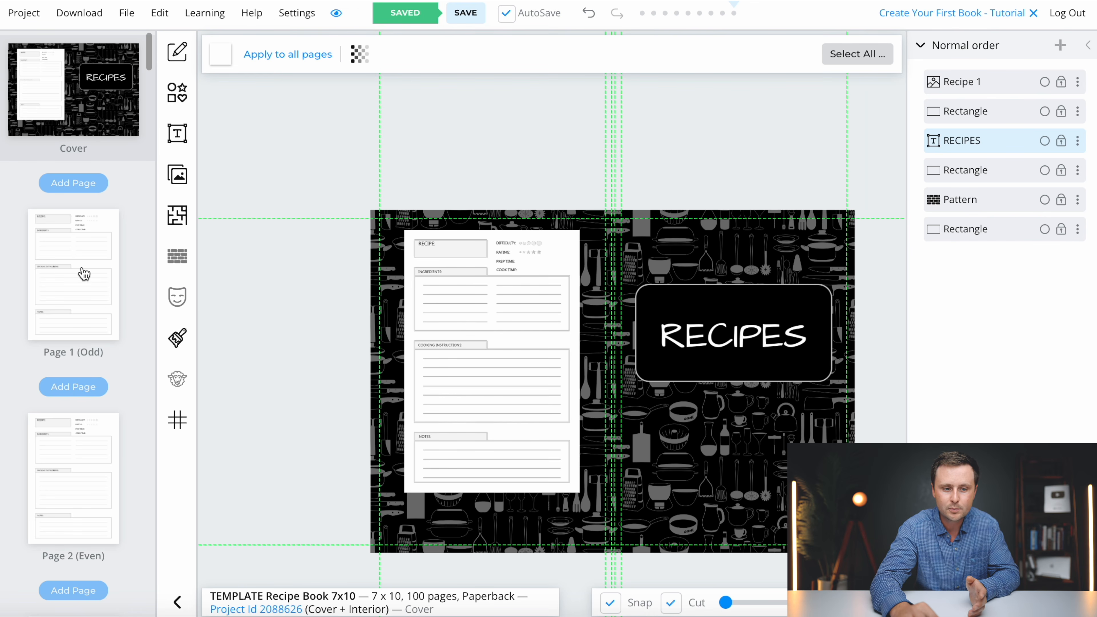
- Add a multiline text box on interior Page 1 over the cooking instructions label
click(69, 293)
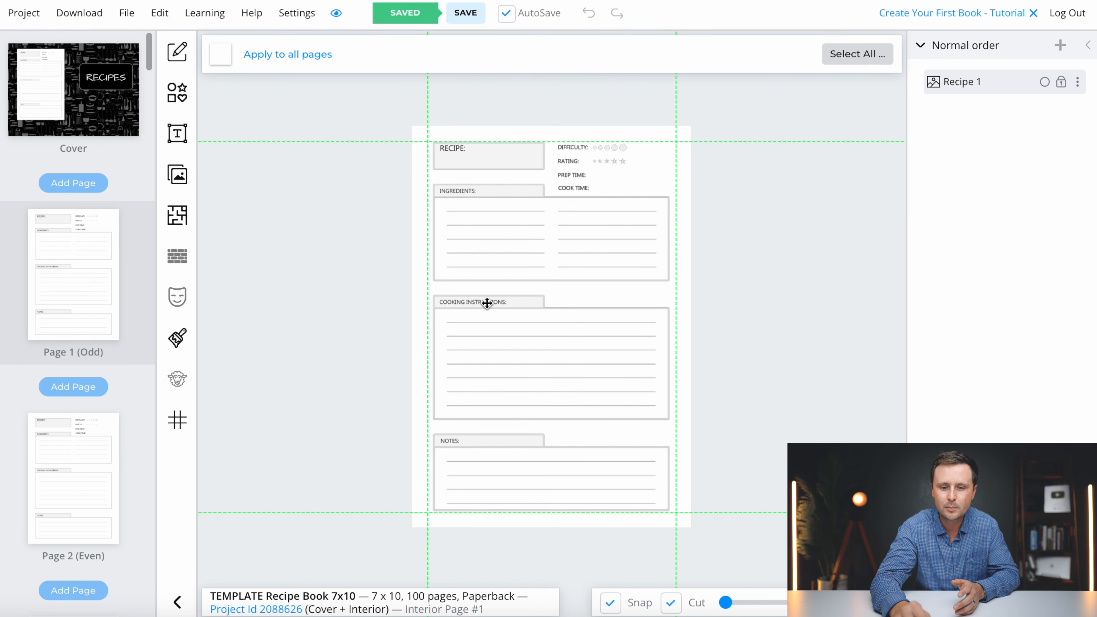
scroll(487, 303, up, 5)
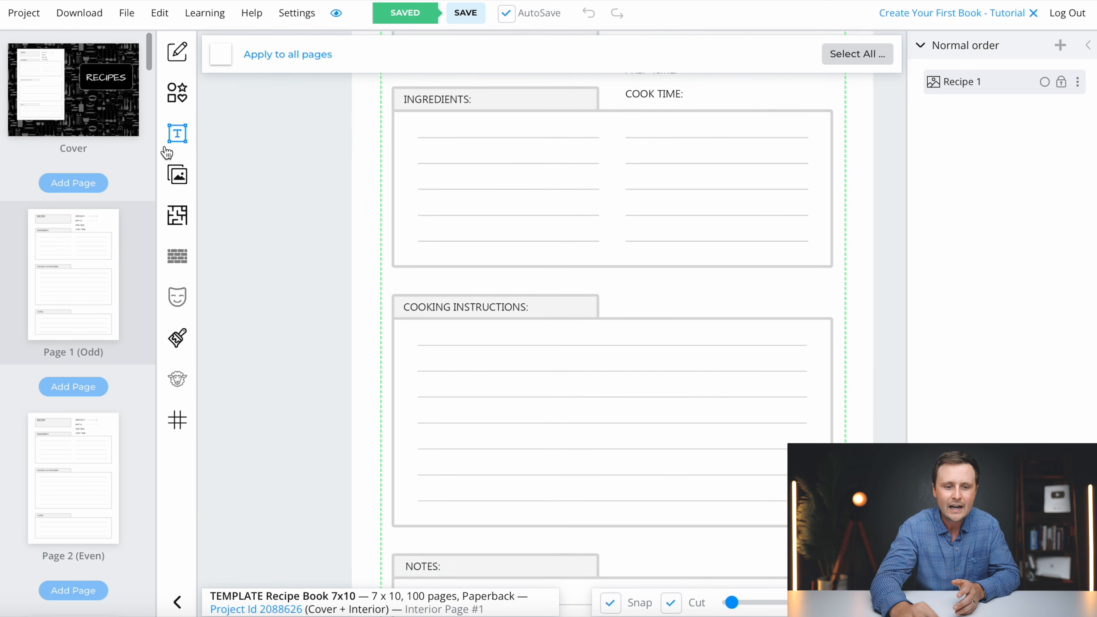
click(168, 149)
click(279, 106)
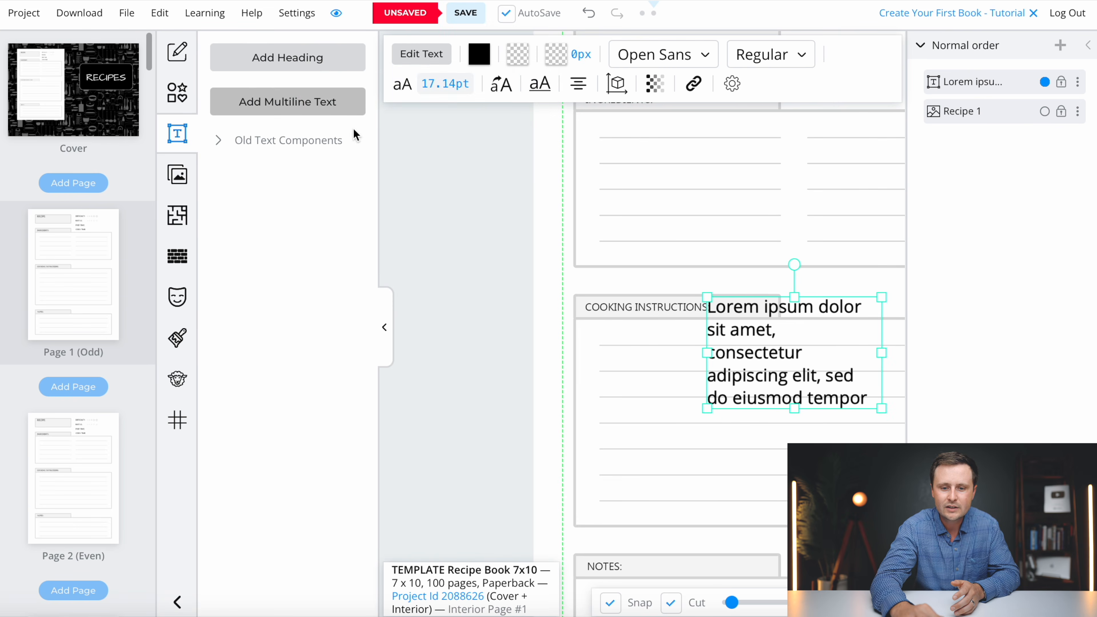
click(383, 329)
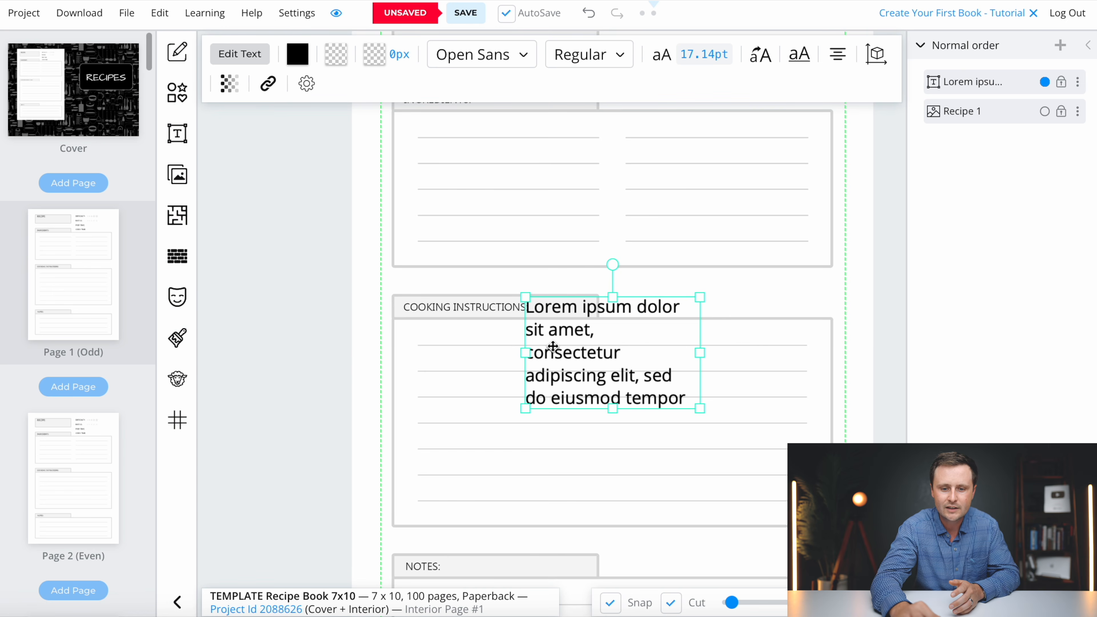
drag(601, 356, 501, 338)
- Replace the placeholder with 'COOKING INSTRUCTIONS' at 16 pt font size
double_click(521, 323)
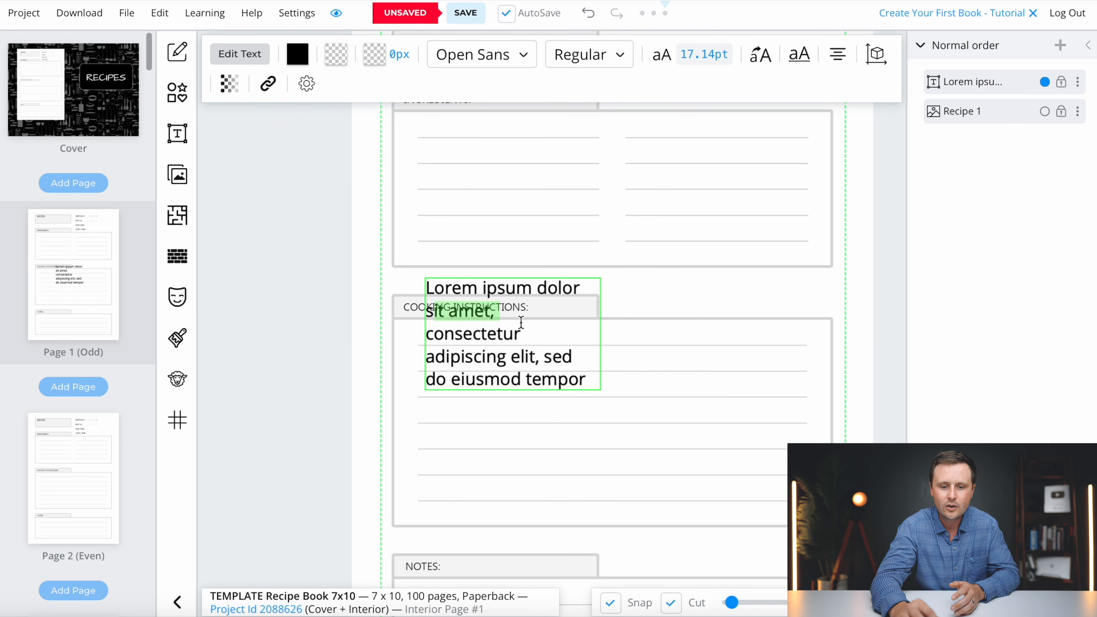
key(ctrl+a)
click(693, 57)
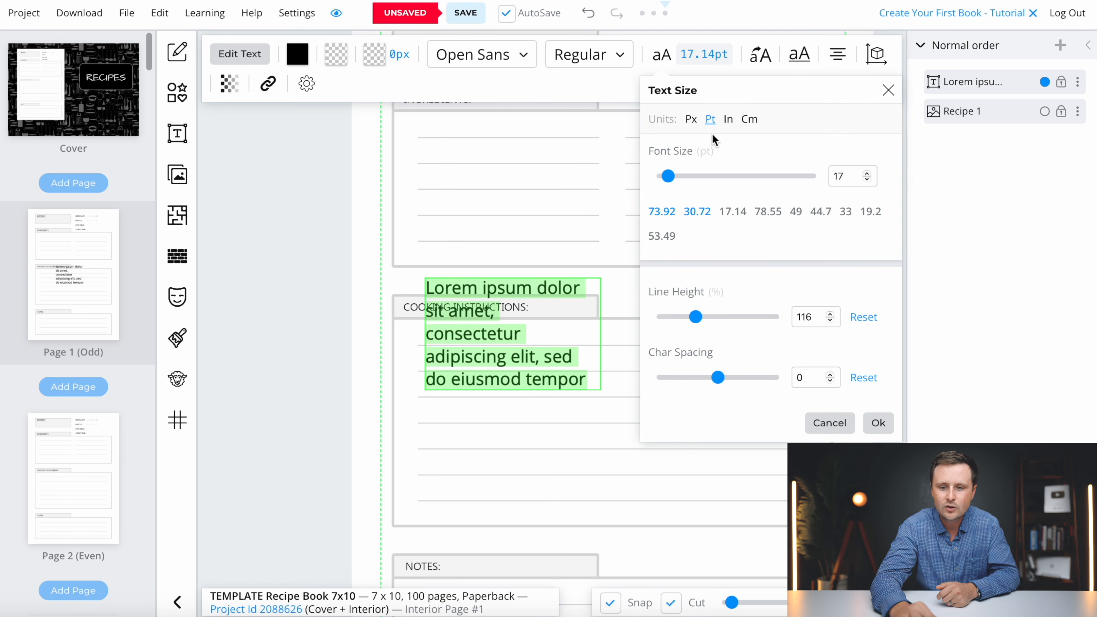
double_click(843, 176)
text(16)
click(878, 423)
text(COOKING INSTRUCTIONS)
click(598, 334)
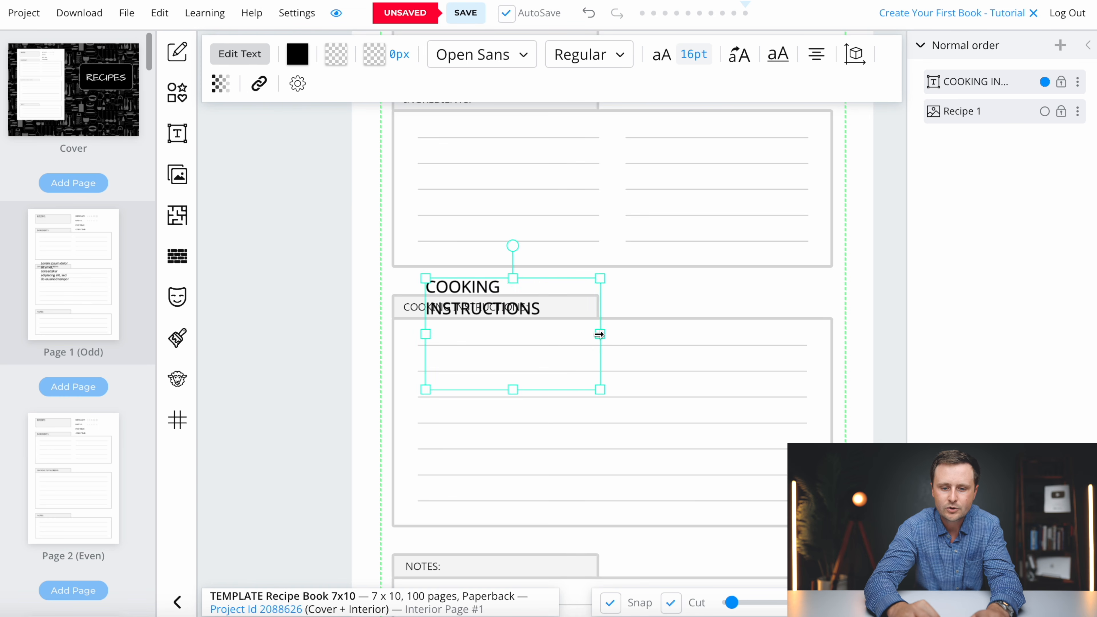
- Widen the heading box to one line and align it over the section label
drag(599, 334, 649, 333)
click(502, 441)
click(500, 284)
drag(499, 284, 480, 290)
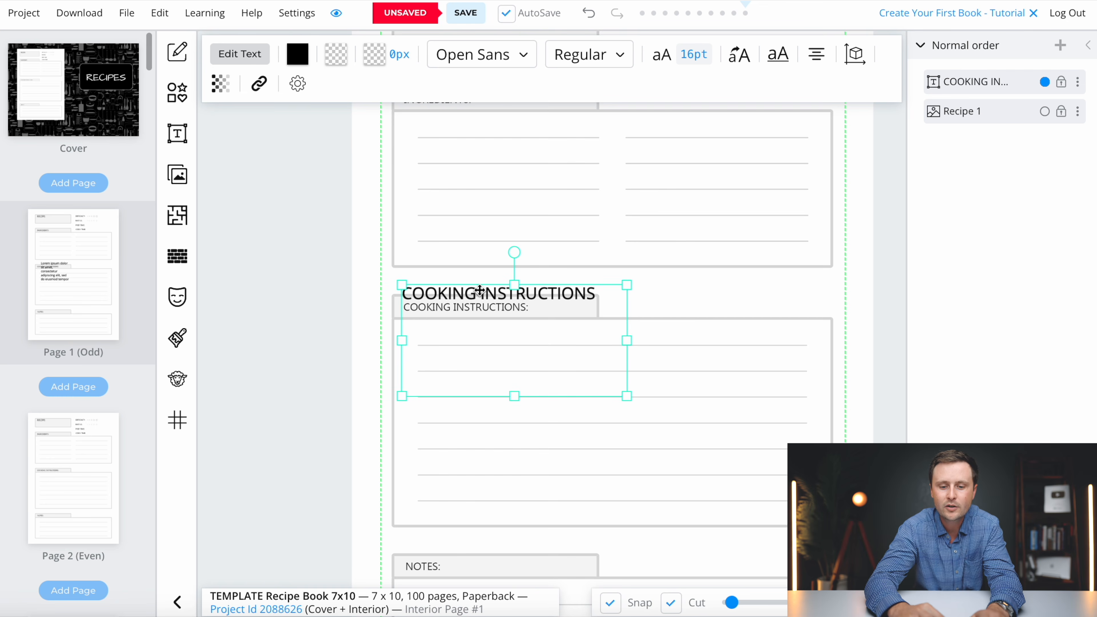
click(801, 327)
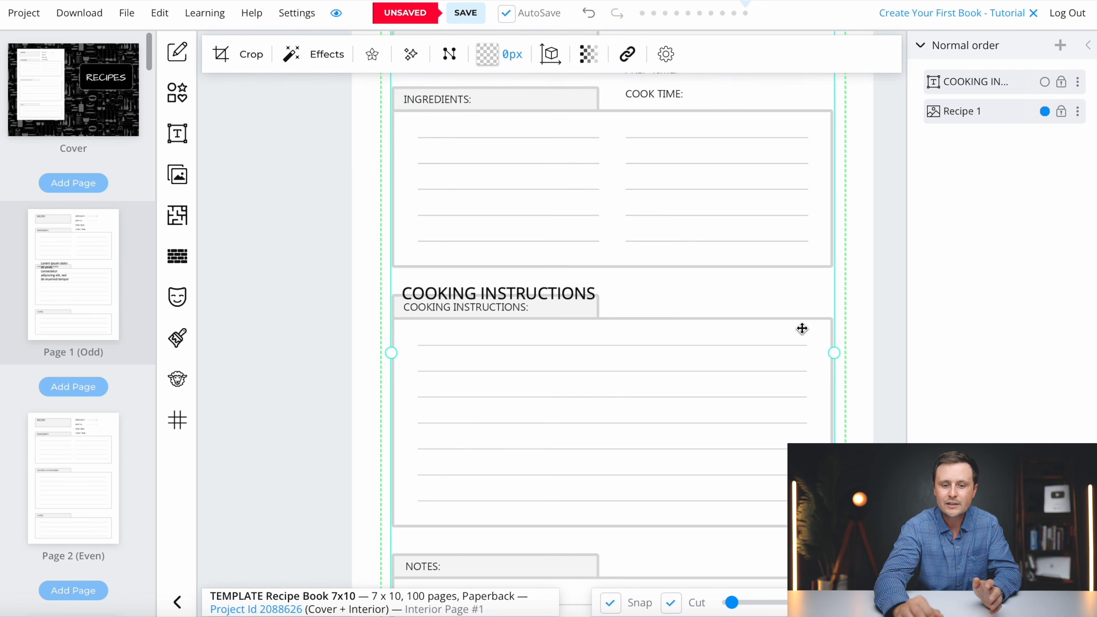
click(529, 289)
click(360, 339)
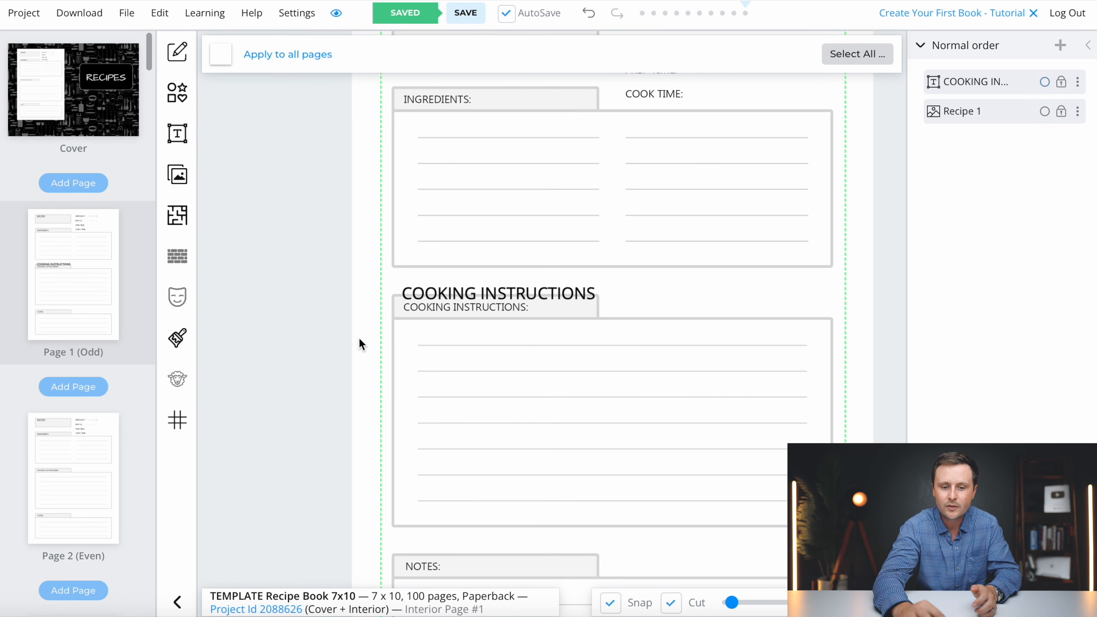
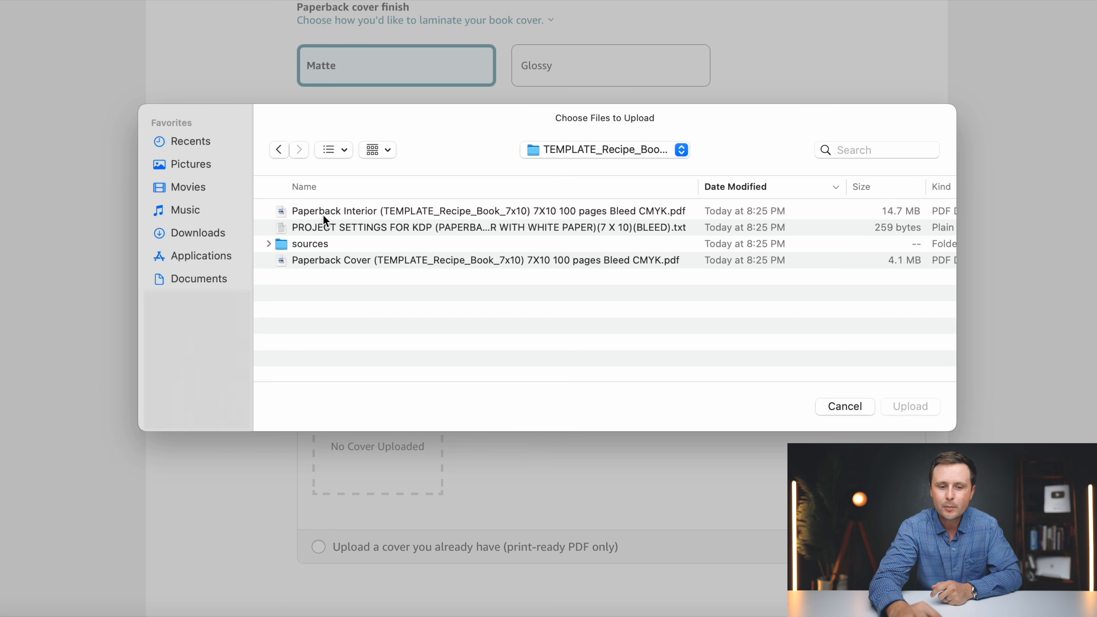
- Upload the Paperback Interior 7x10 CMYK PDF as the manuscript
click(503, 212)
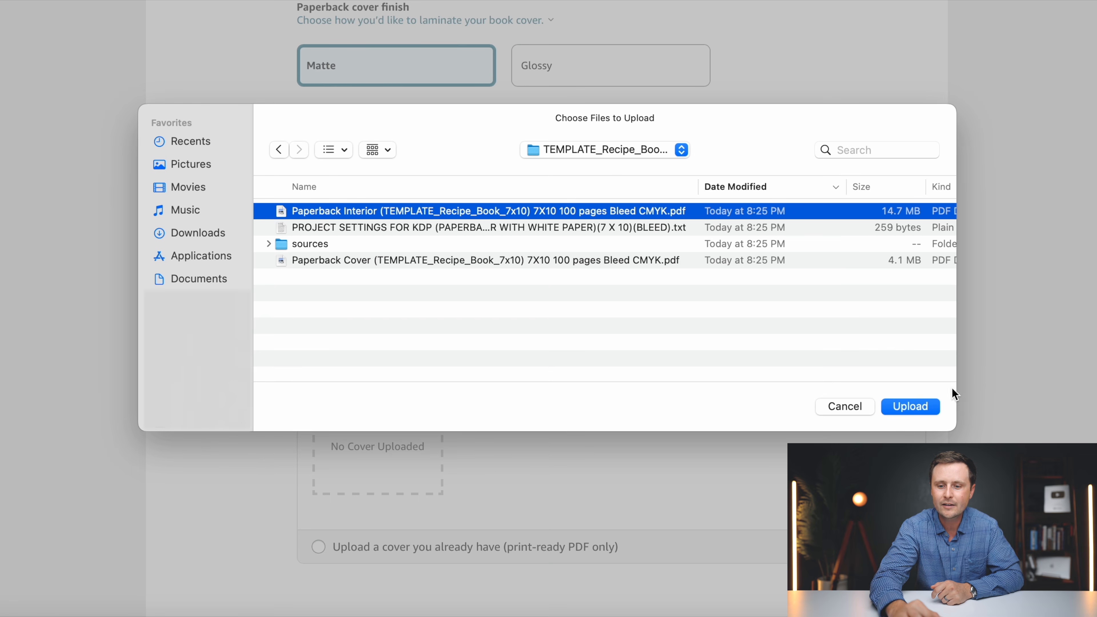
click(912, 406)
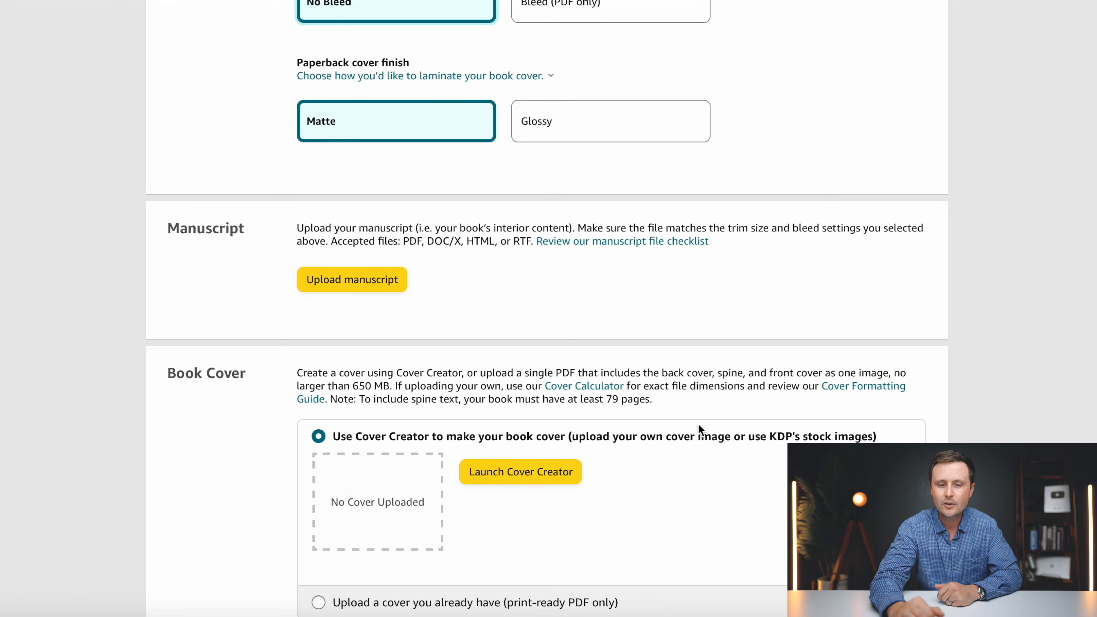
scroll(692, 357, down, 3)
scroll(693, 357, down, 1)
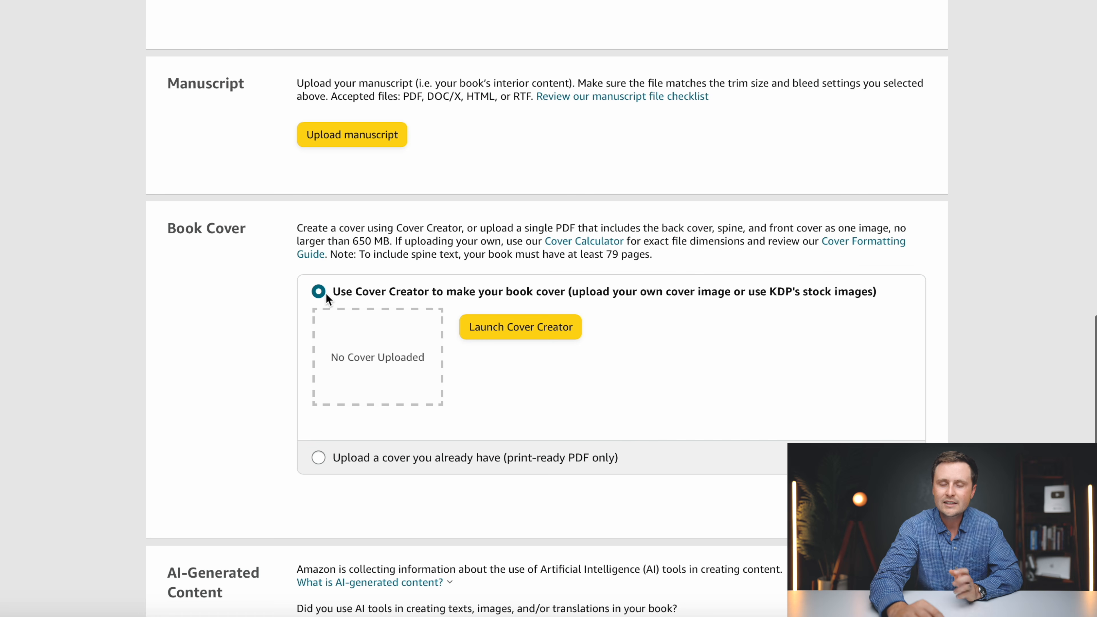
- Choose to use an existing cover and upload the Paperback Cover PDF
click(319, 458)
click(543, 462)
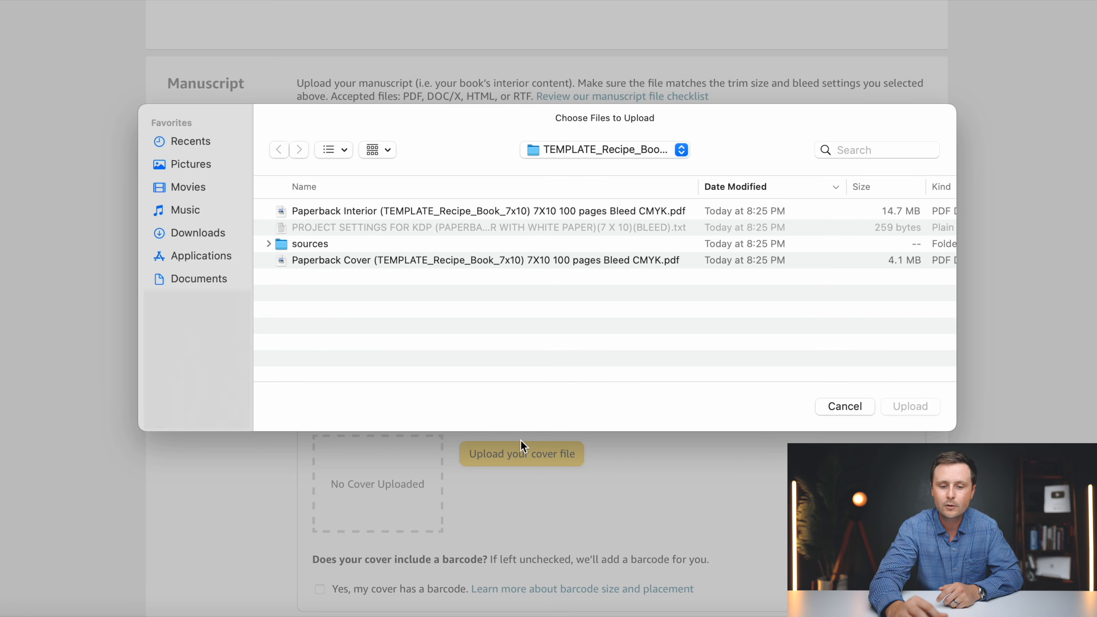
click(348, 262)
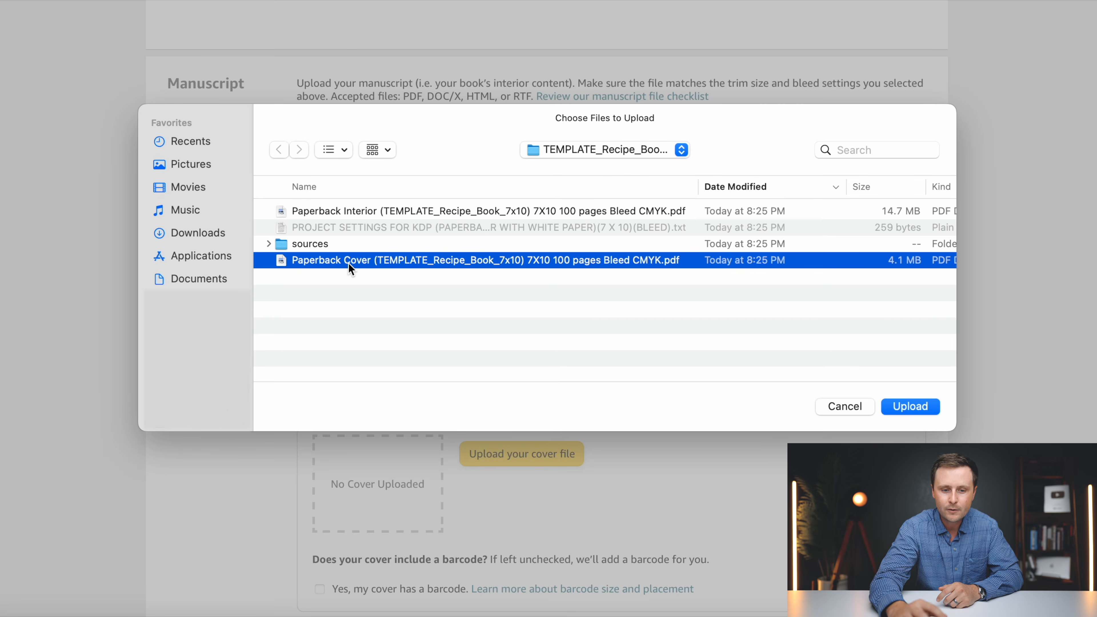
click(902, 405)
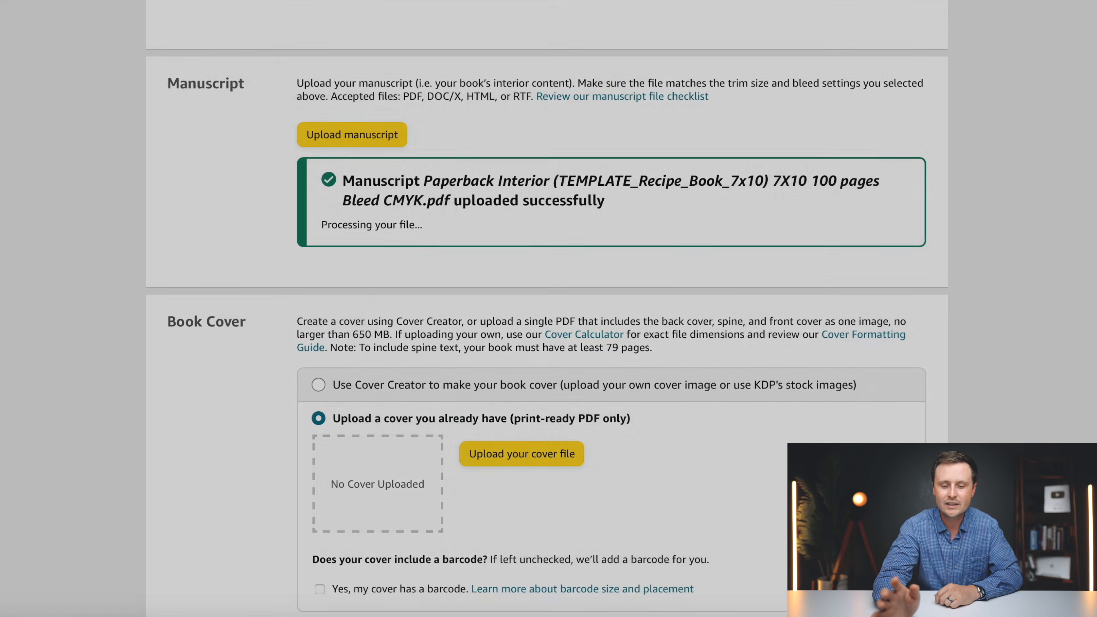
- Answer No to AI-generated content and launch the Print Previewer
scroll(548, 302, down, 2)
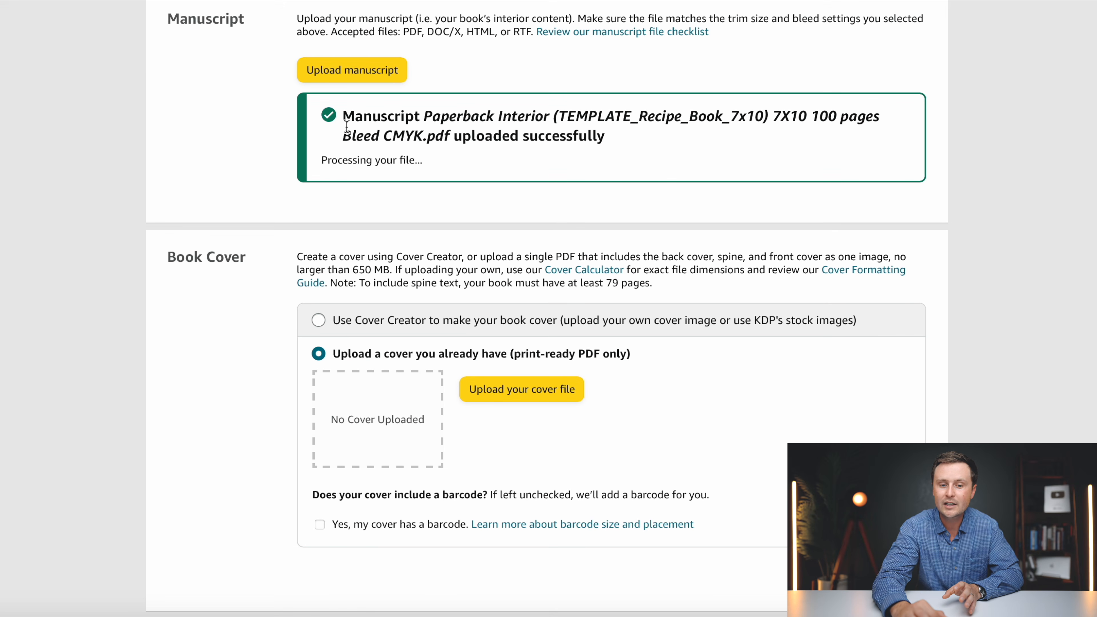
scroll(570, 126, down, 2)
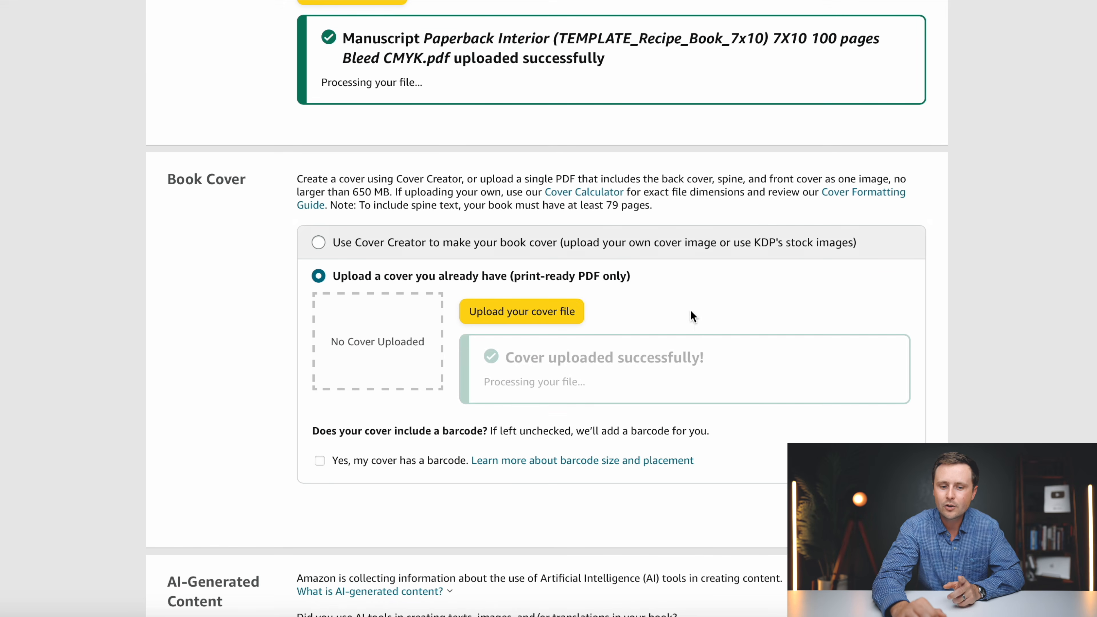
scroll(451, 169, up, 2)
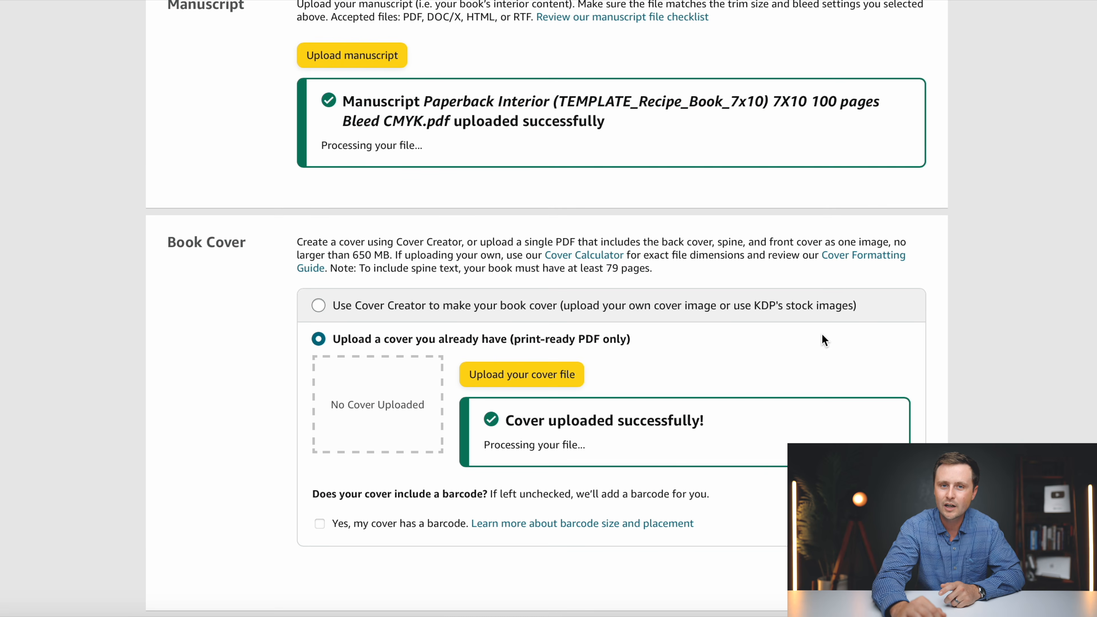
scroll(773, 319, down, 2)
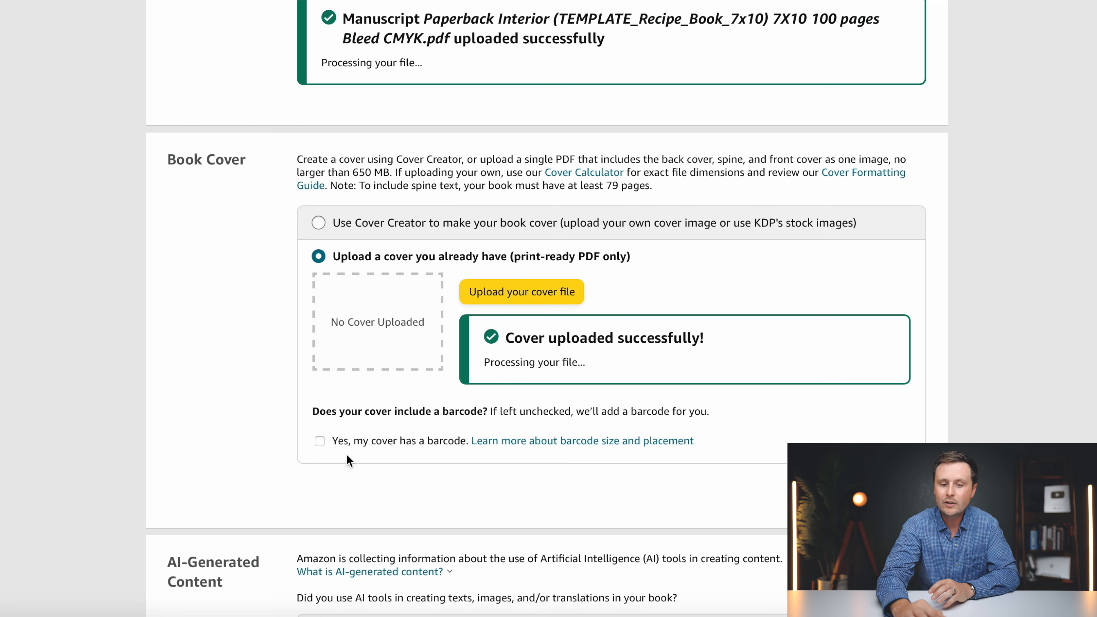
scroll(464, 482, down, 5)
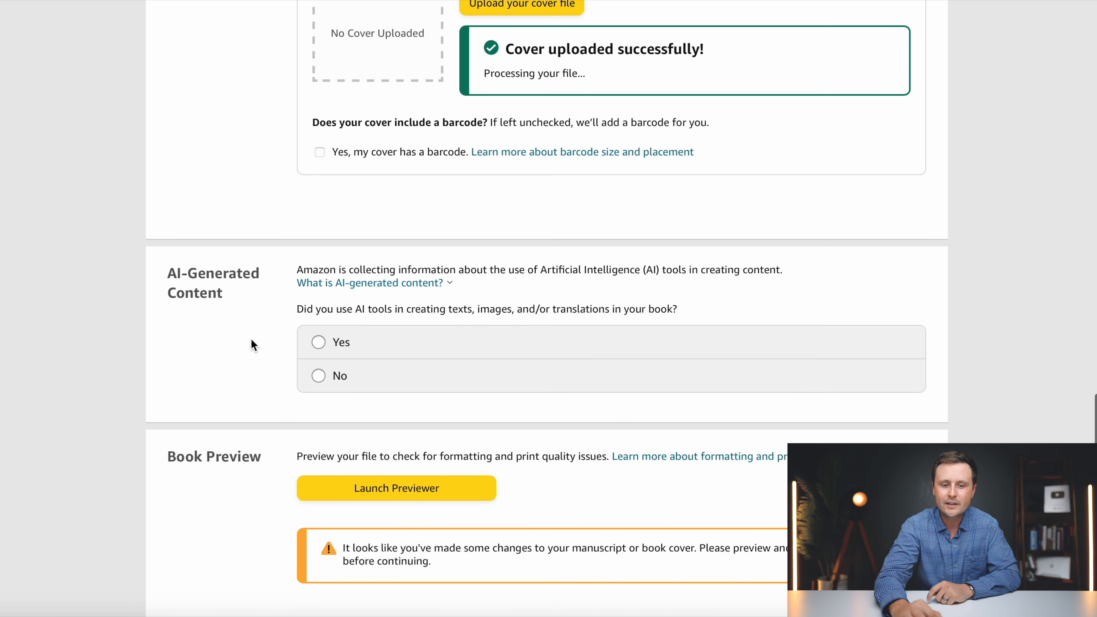
click(318, 375)
scroll(253, 400, down, 3)
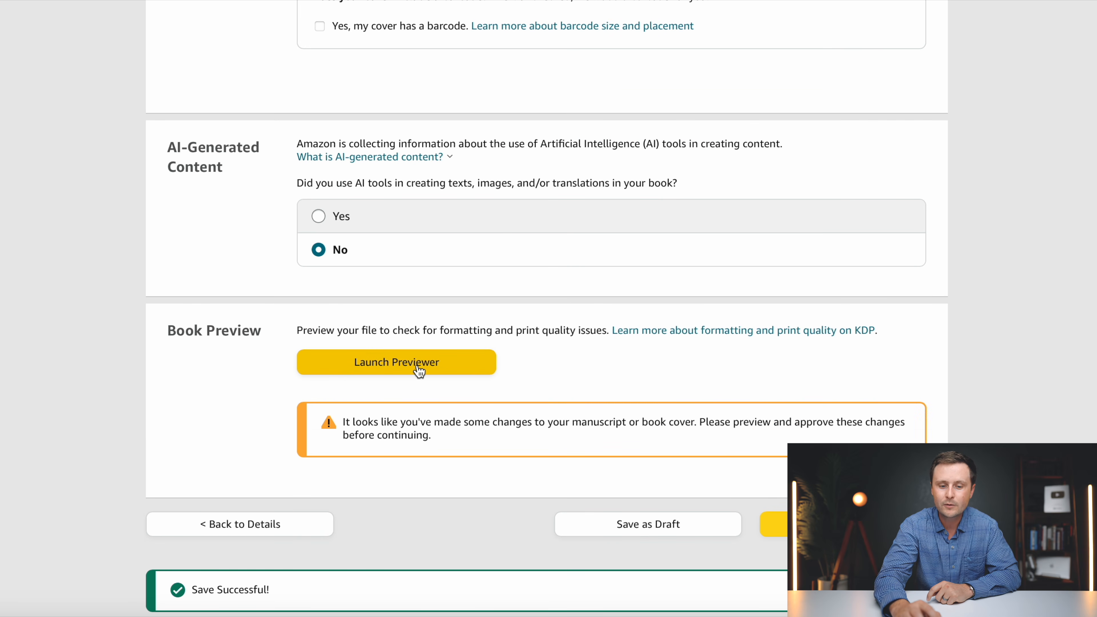
click(419, 370)
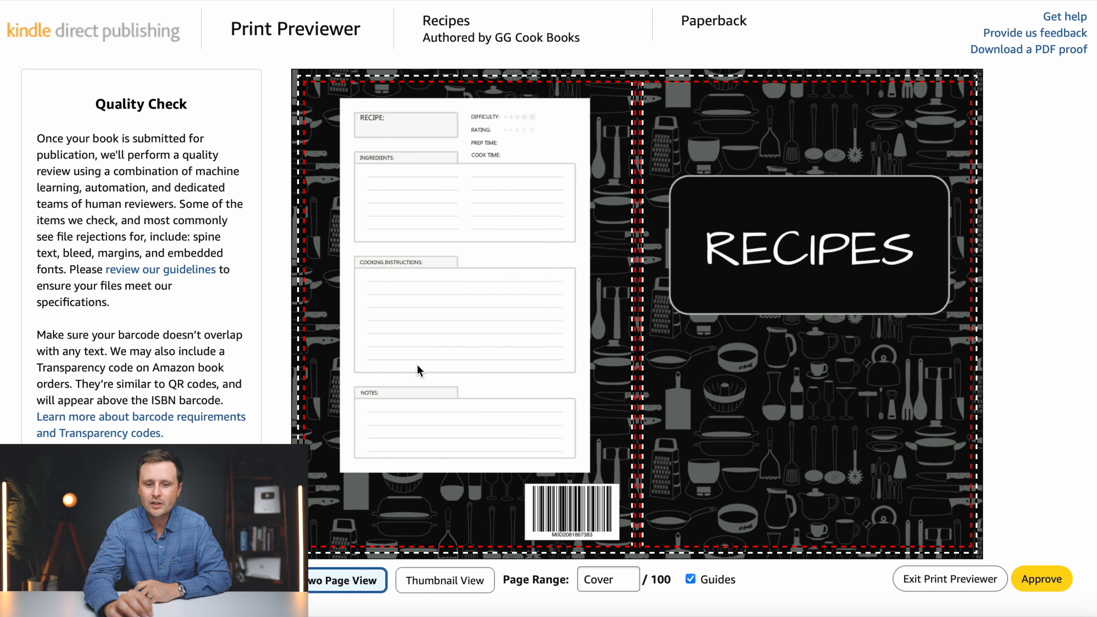
- Review the cover spread, page 1 and pages 2-3, then return to the cover
mouse_move(682, 346)
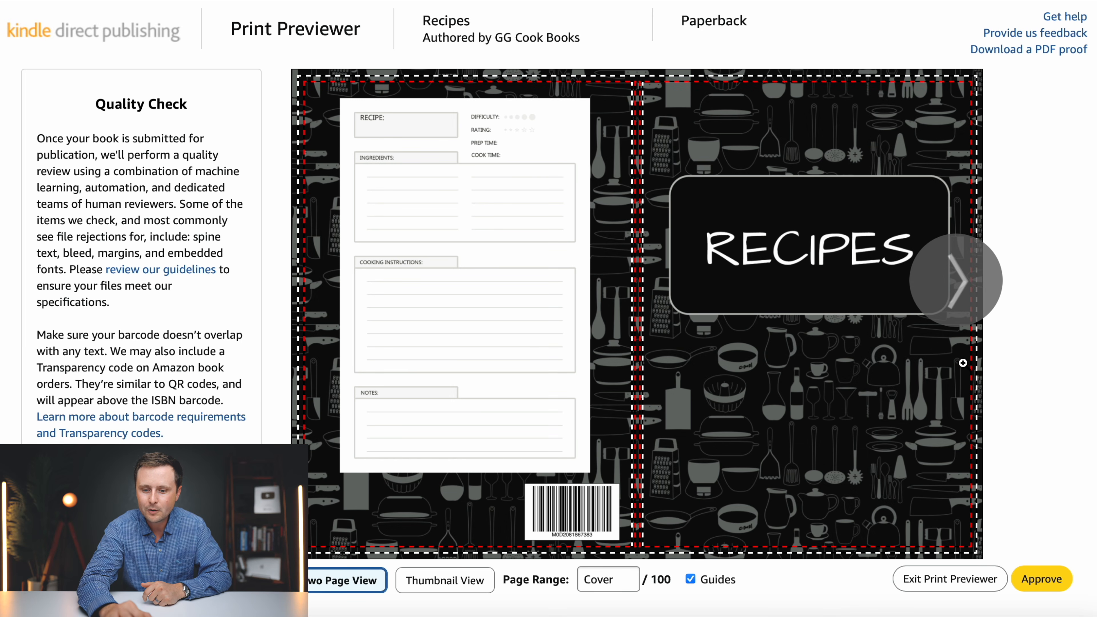
mouse_move(926, 172)
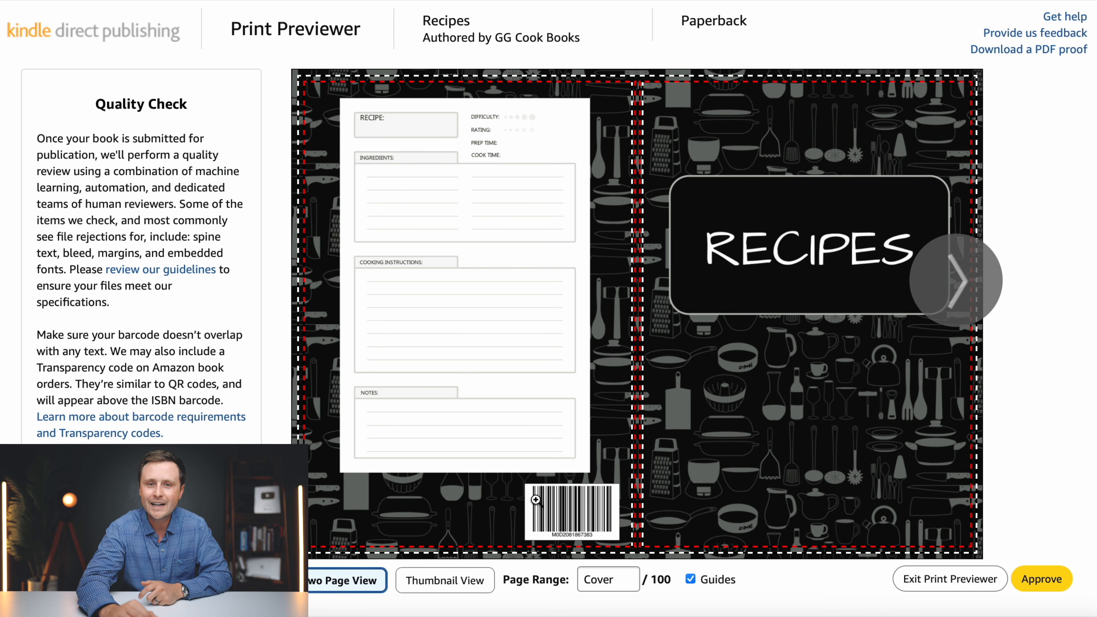
mouse_move(609, 526)
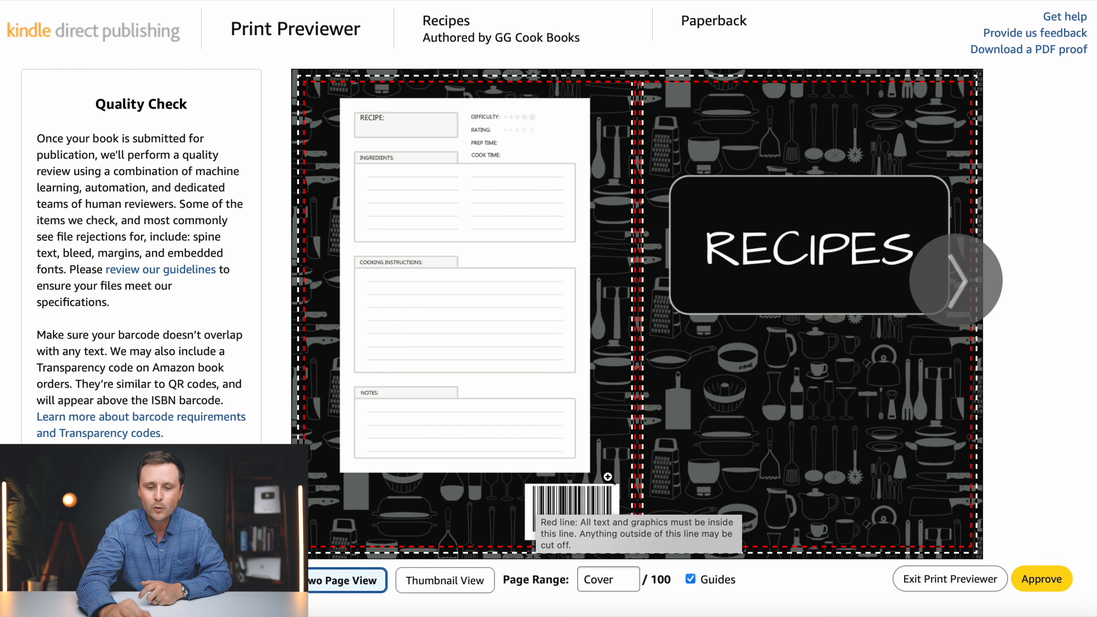
click(972, 285)
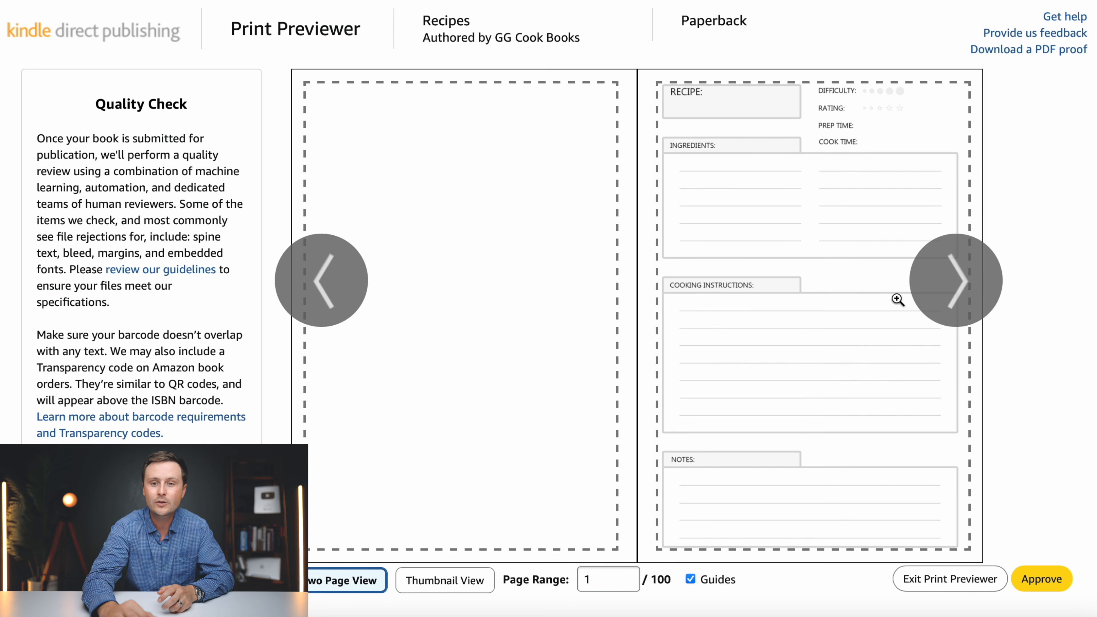
click(955, 275)
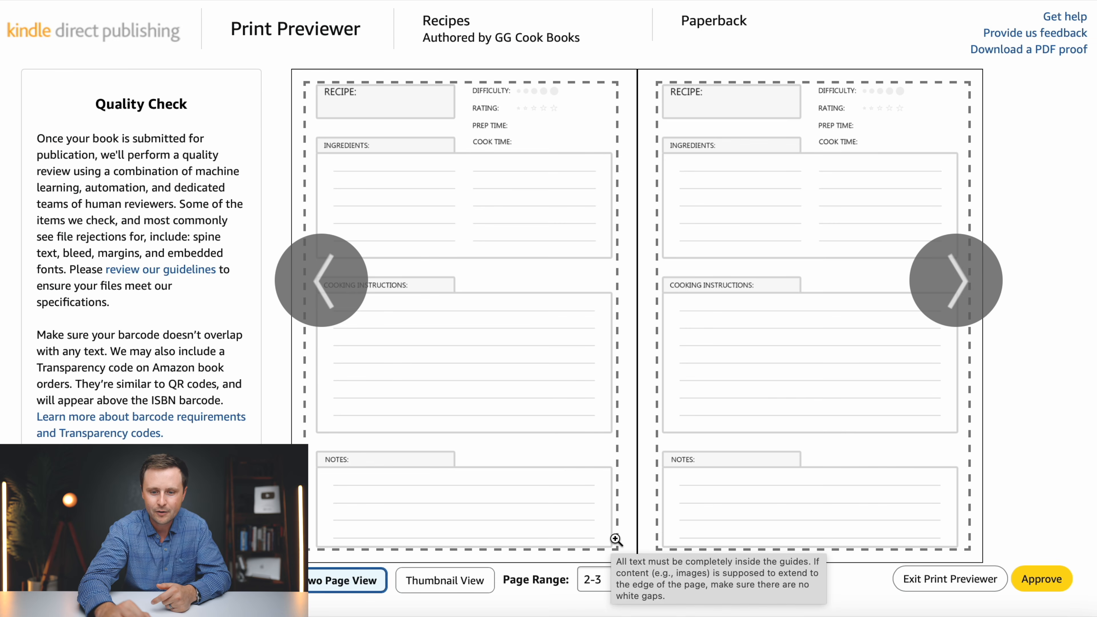
click(329, 276)
click(328, 270)
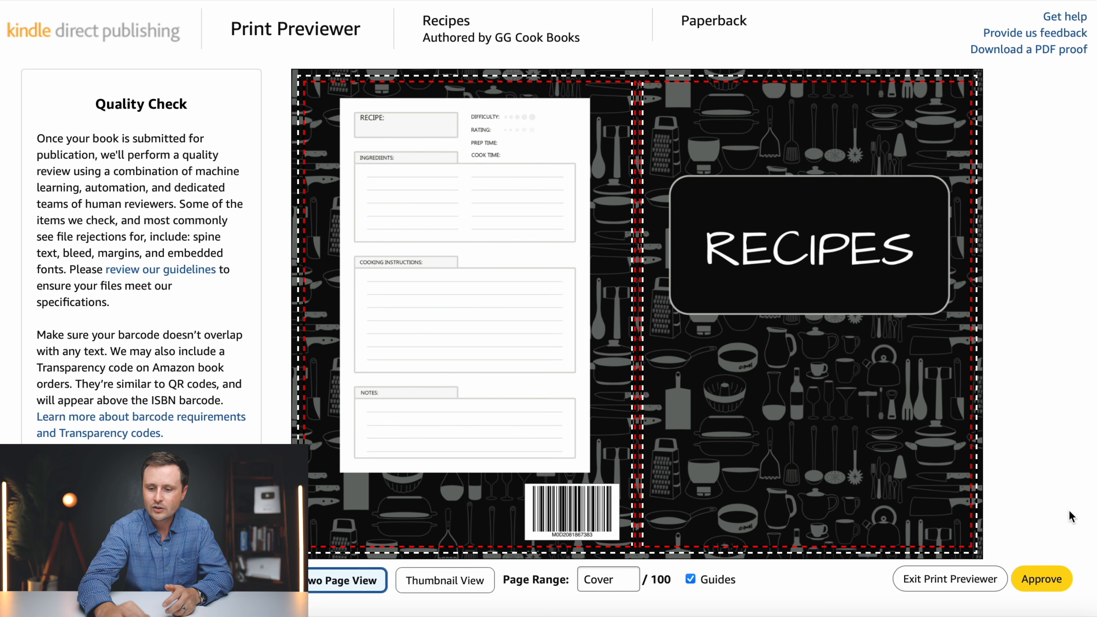
- Approve the previewed files and view the summary showing the $2.84 printing cost
click(1041, 580)
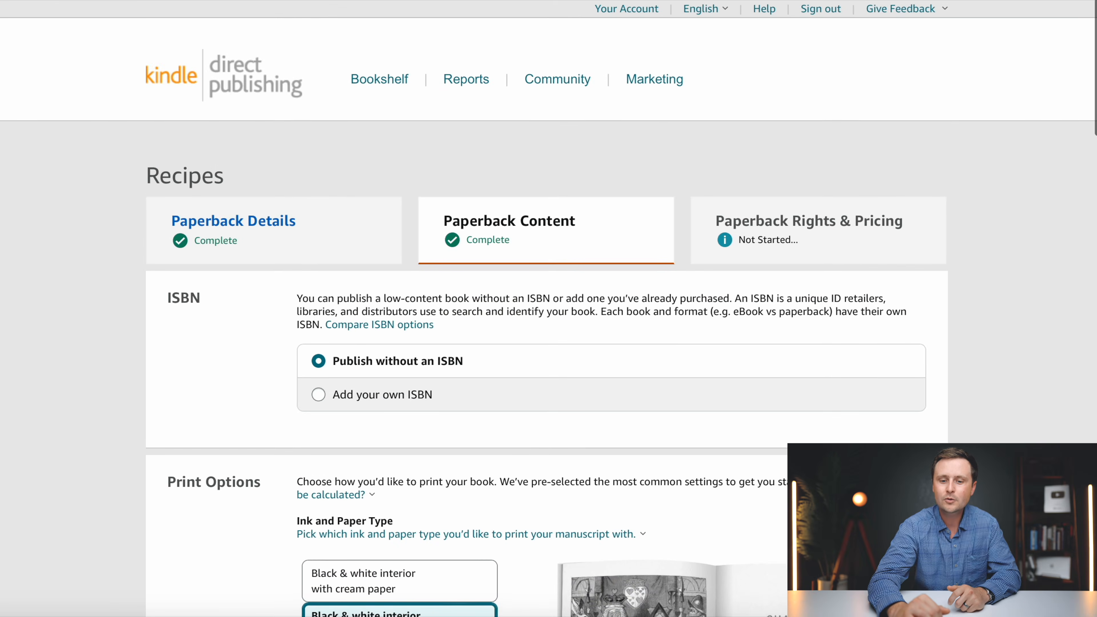
scroll(548, 303, down, 15)
scroll(549, 302, down, 12)
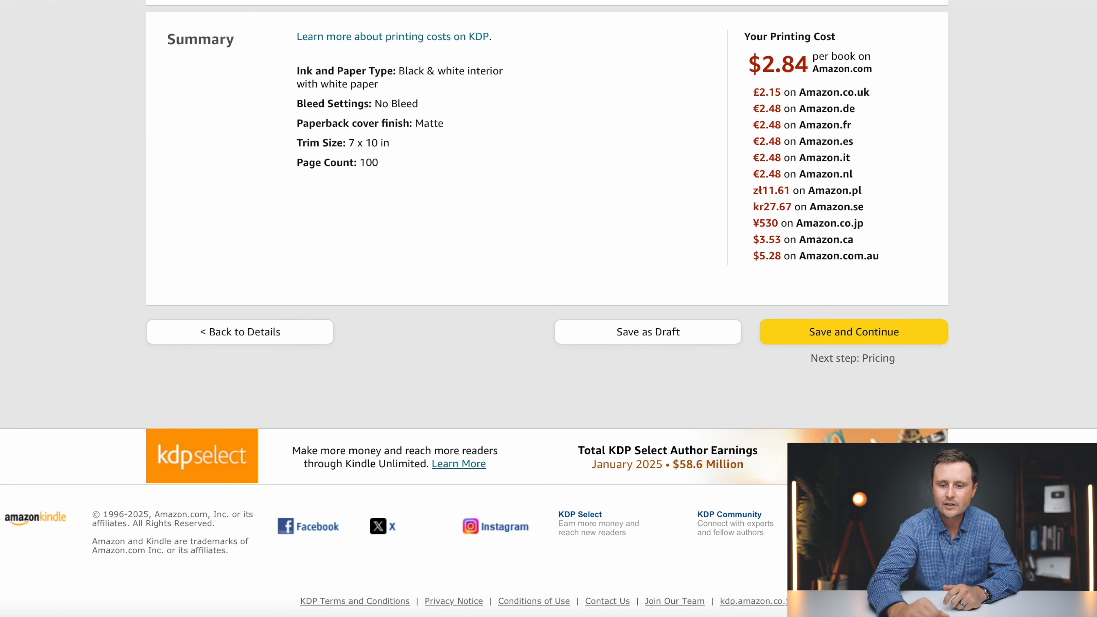
- Save the content, go to pricing, and enter an $8.99 Amazon.com list price
click(882, 340)
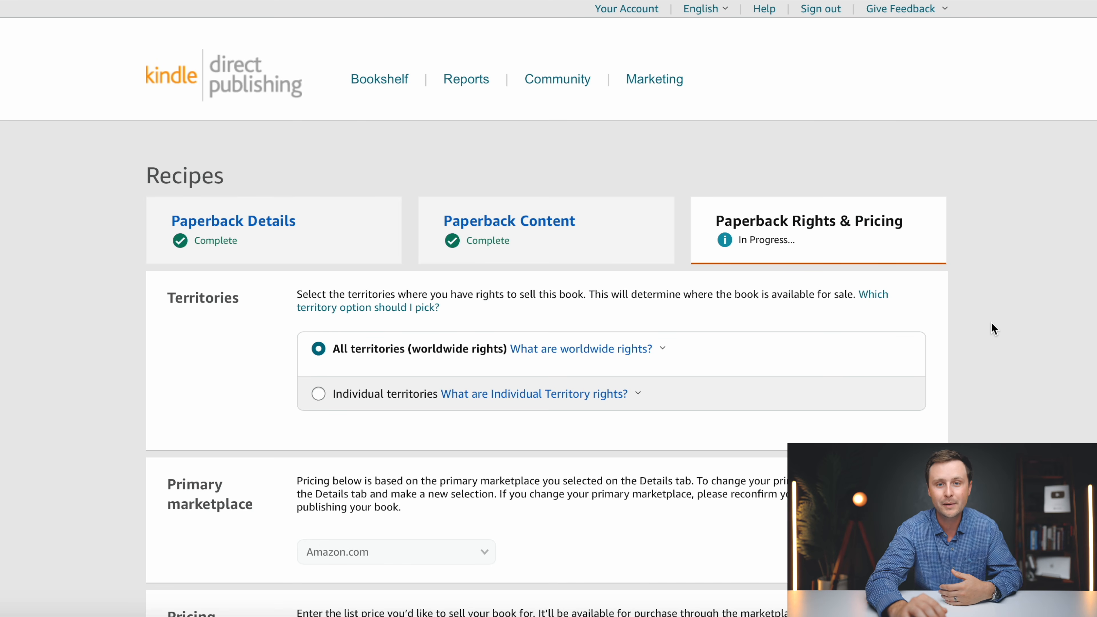
scroll(994, 329, down, 4)
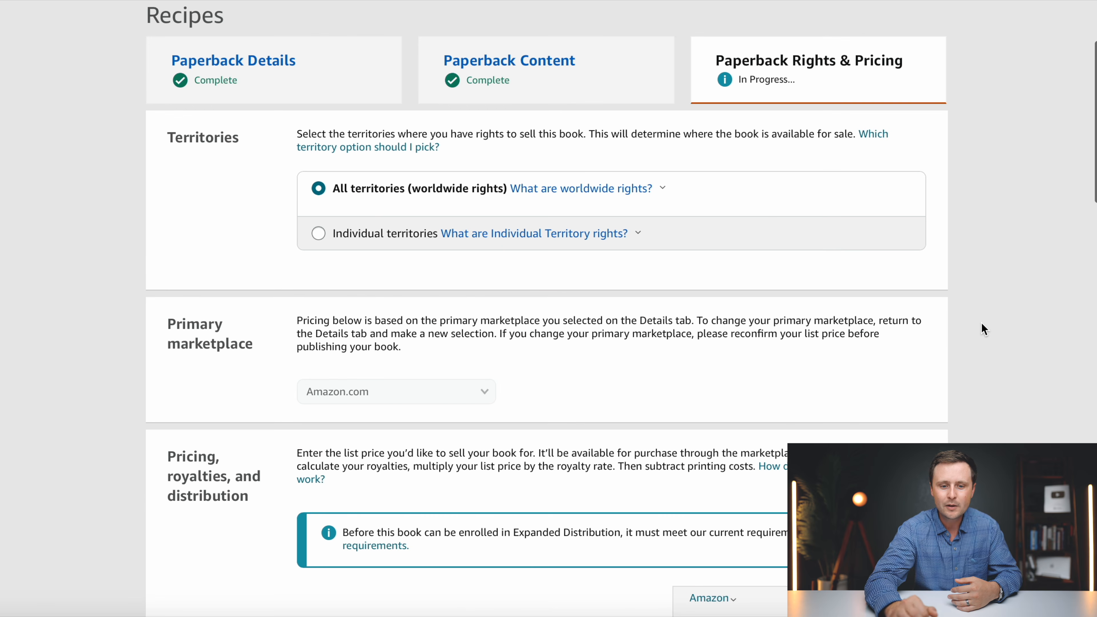
scroll(351, 195, down, 4)
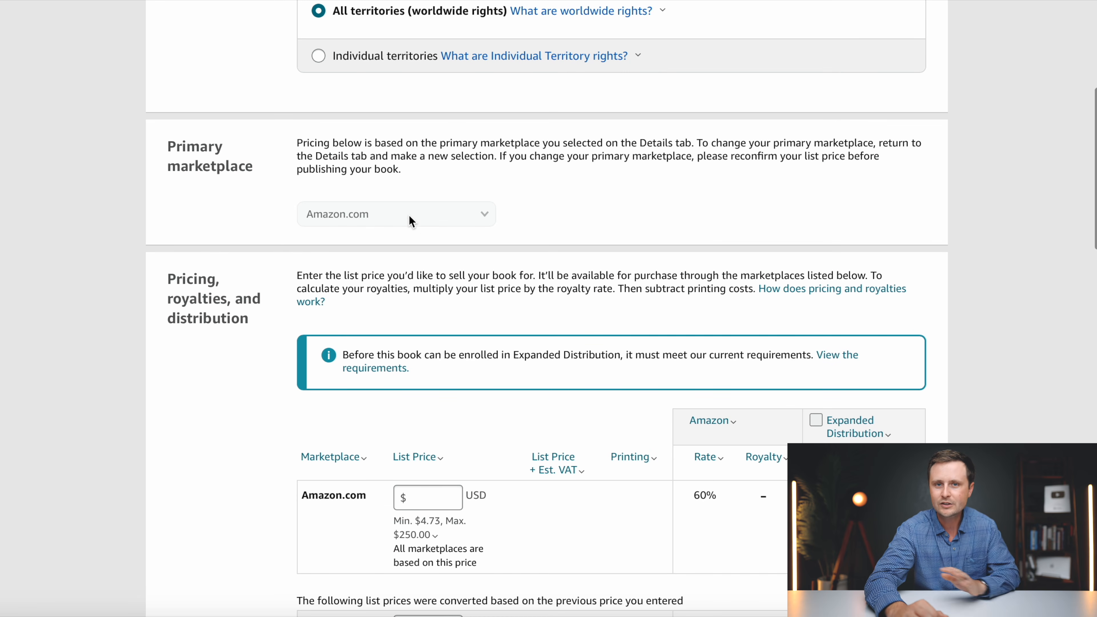
scroll(383, 203, down, 4)
scroll(382, 202, down, 3)
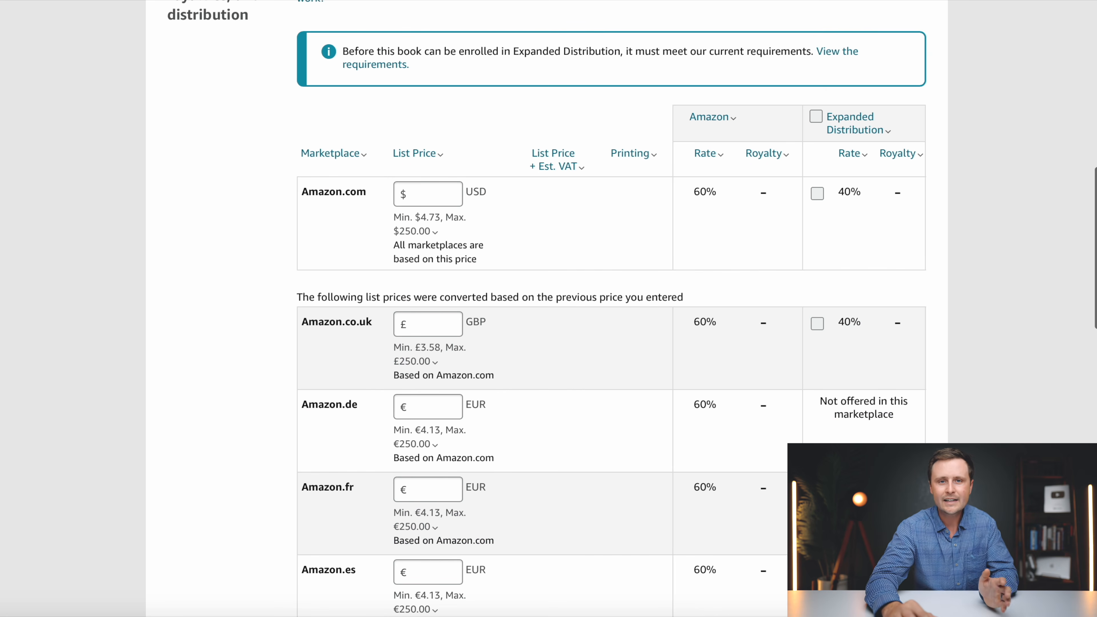
click(431, 190)
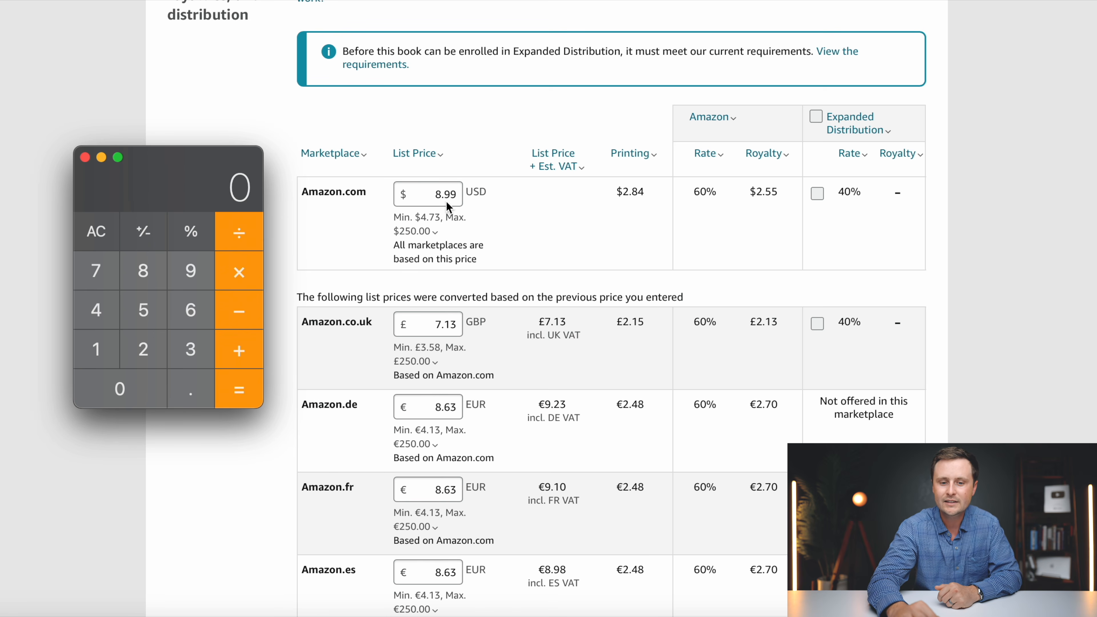
- Calculate 60% of the $8.99 list price (8.99 × 0.6) in Calculator
click(143, 270)
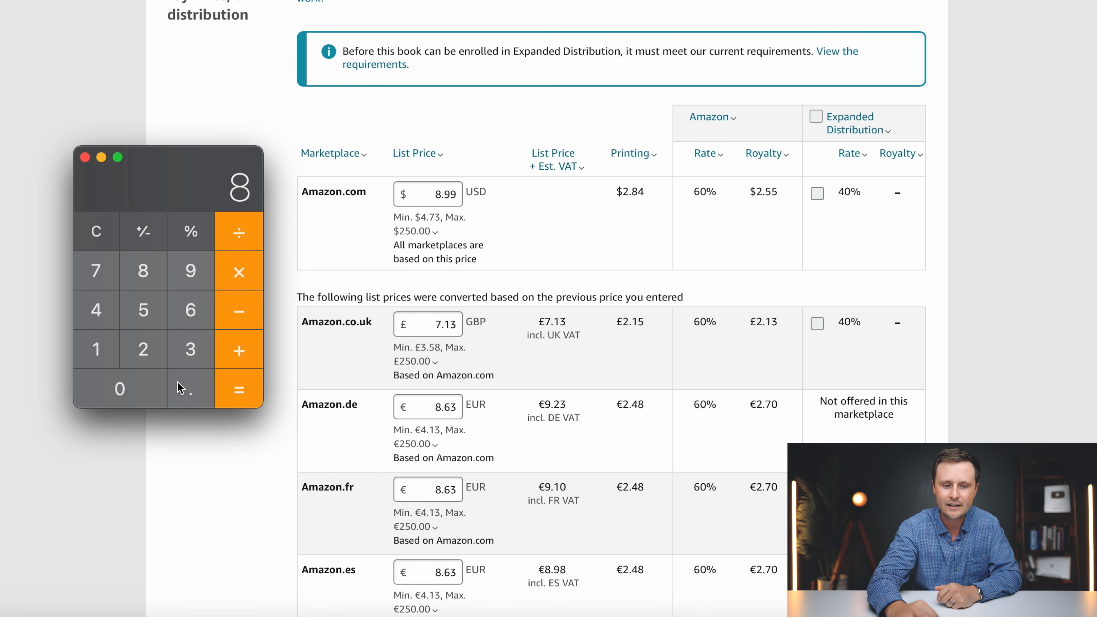
click(191, 391)
text(99)
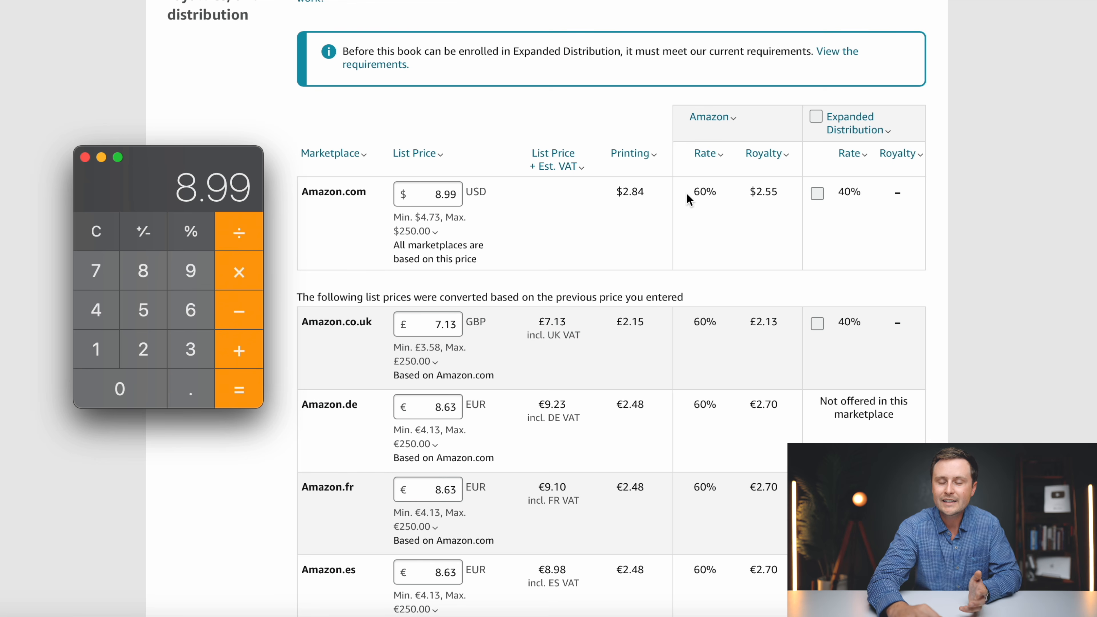
click(239, 271)
click(190, 391)
click(191, 309)
click(238, 389)
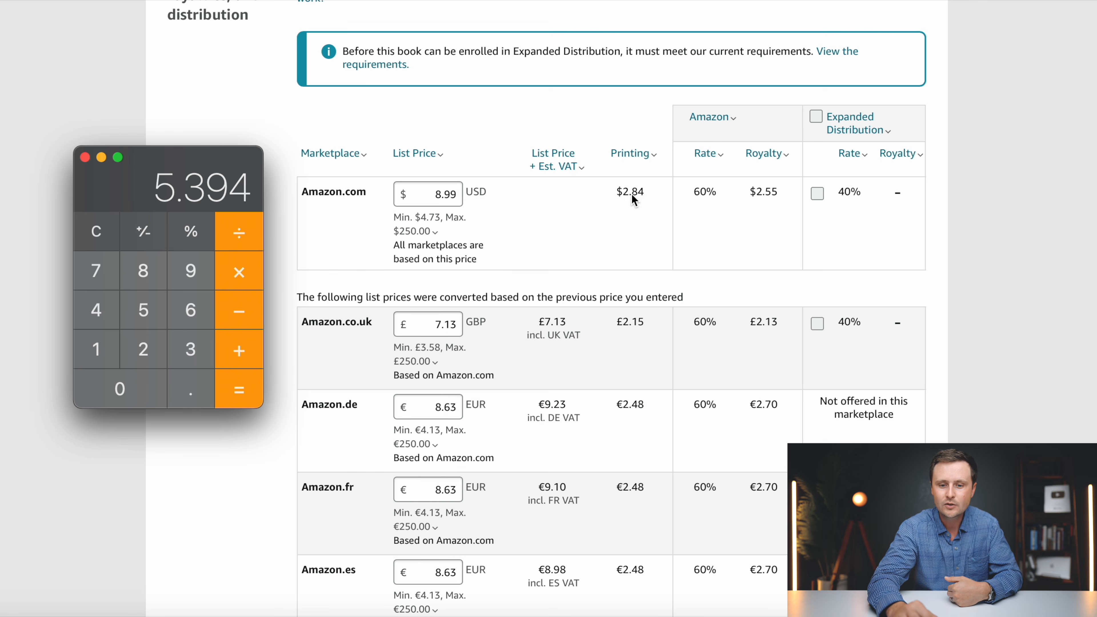
- Subtract the 2.84 printing cost to get a royalty of about 2.55
click(239, 310)
click(144, 346)
click(190, 392)
click(145, 276)
click(96, 310)
click(241, 390)
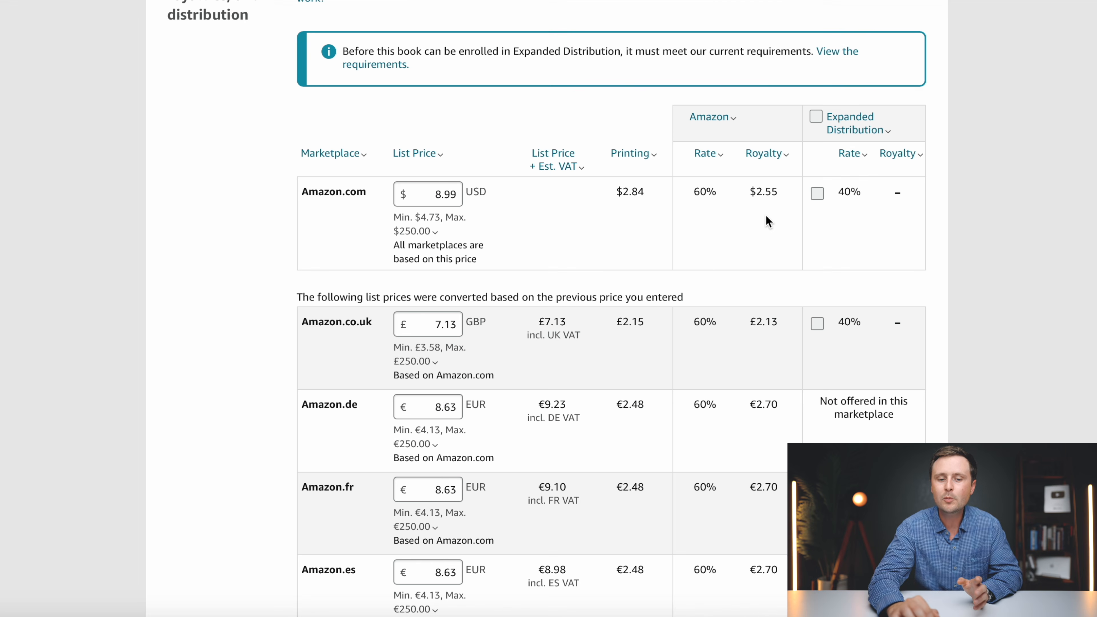
- Read the Expanded Distribution explanation and review the converted marketplace prices
click(836, 116)
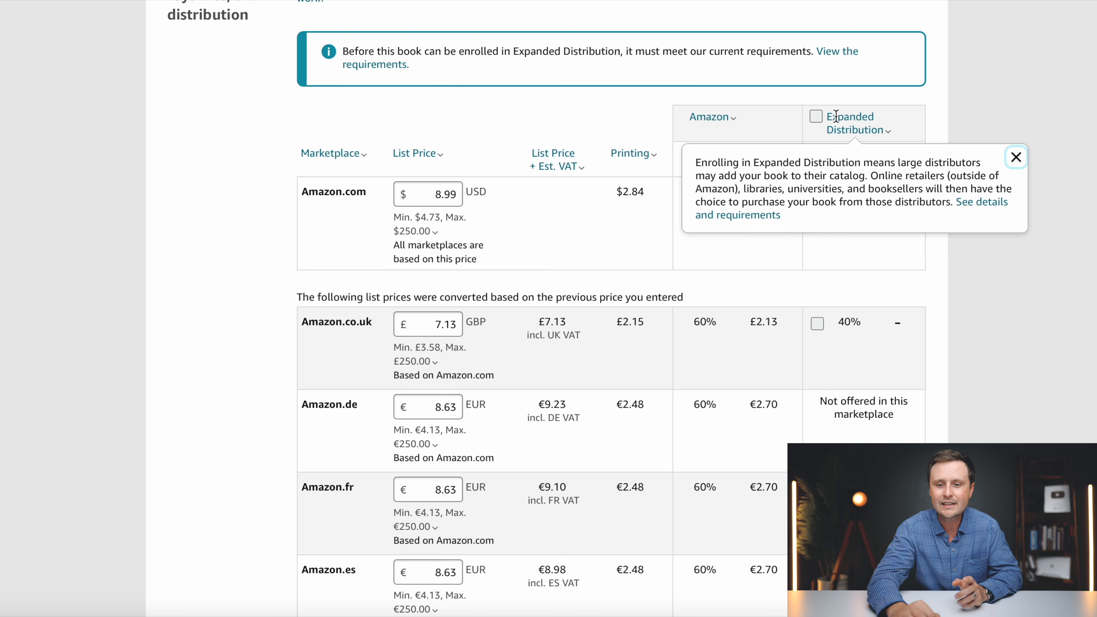
click(1017, 157)
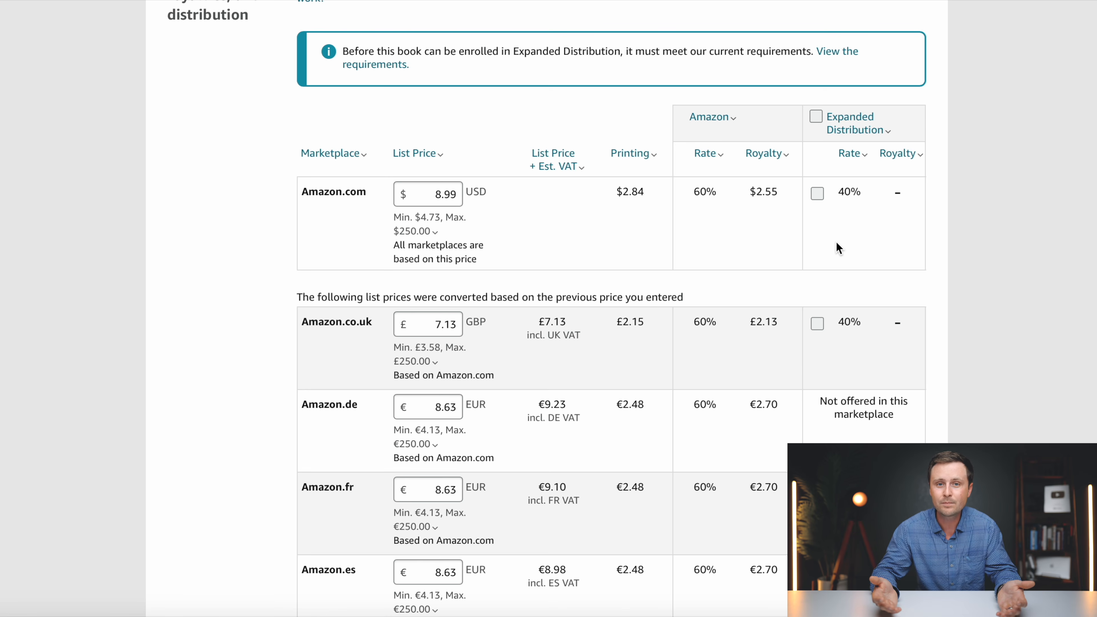
scroll(745, 214, down, 1)
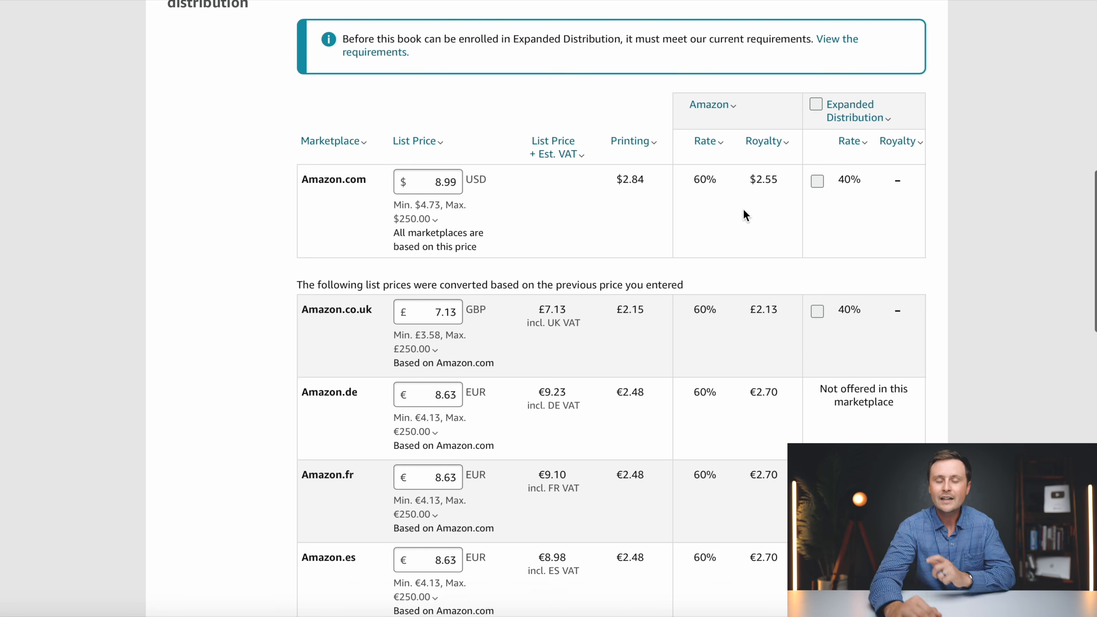
scroll(743, 208, down, 3)
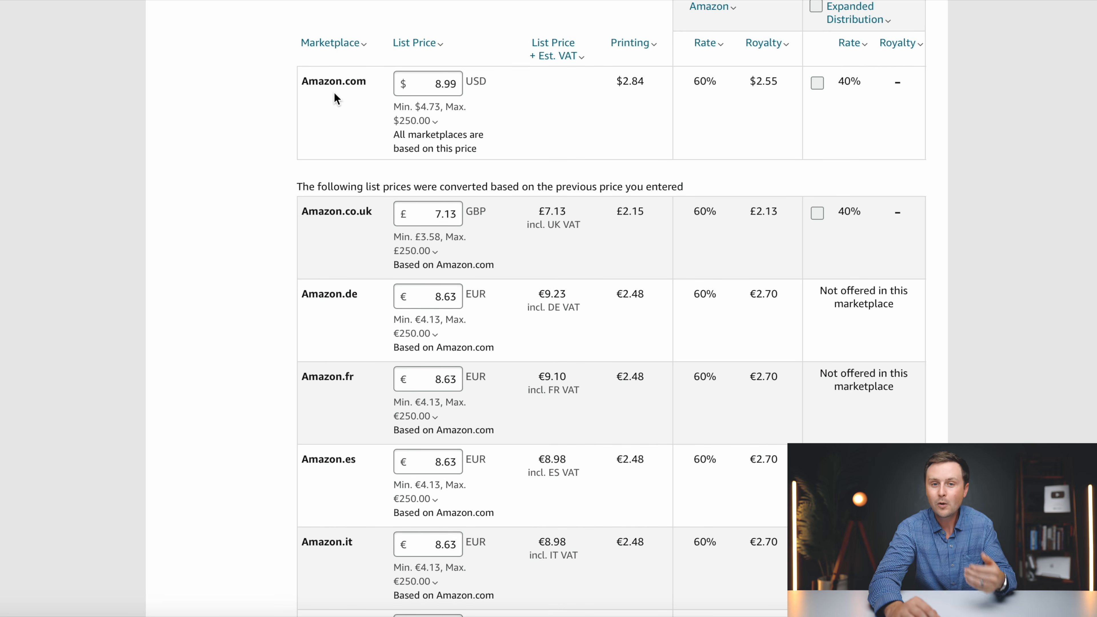
scroll(334, 91, down, 3)
scroll(349, 288, down, 5)
scroll(348, 288, down, 6)
scroll(348, 289, up, 10)
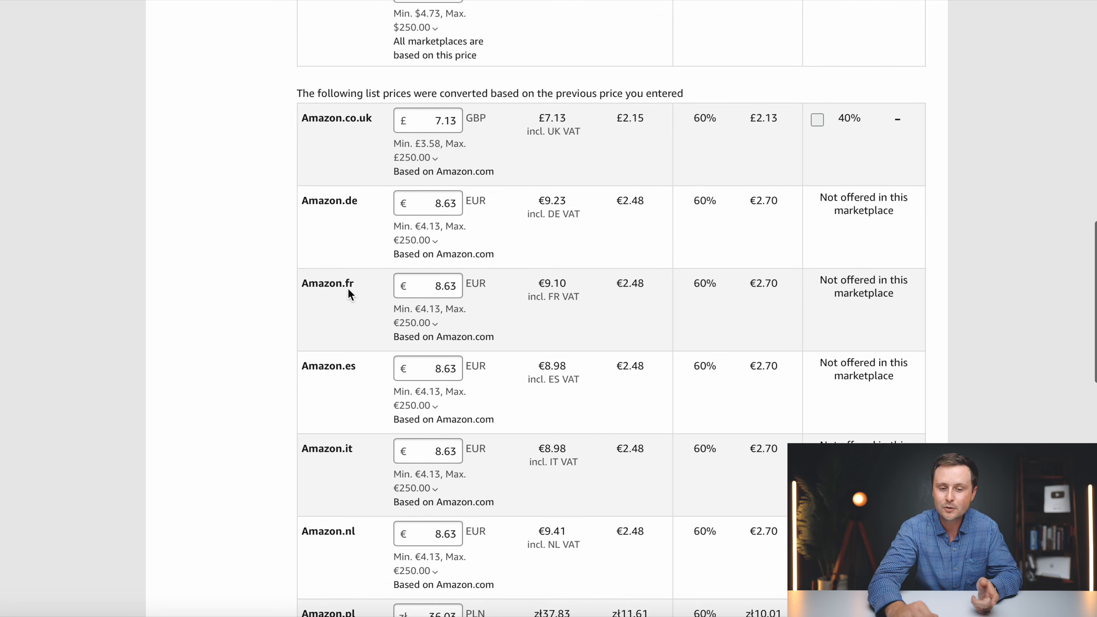
scroll(349, 289, up, 4)
scroll(645, 333, down, 1)
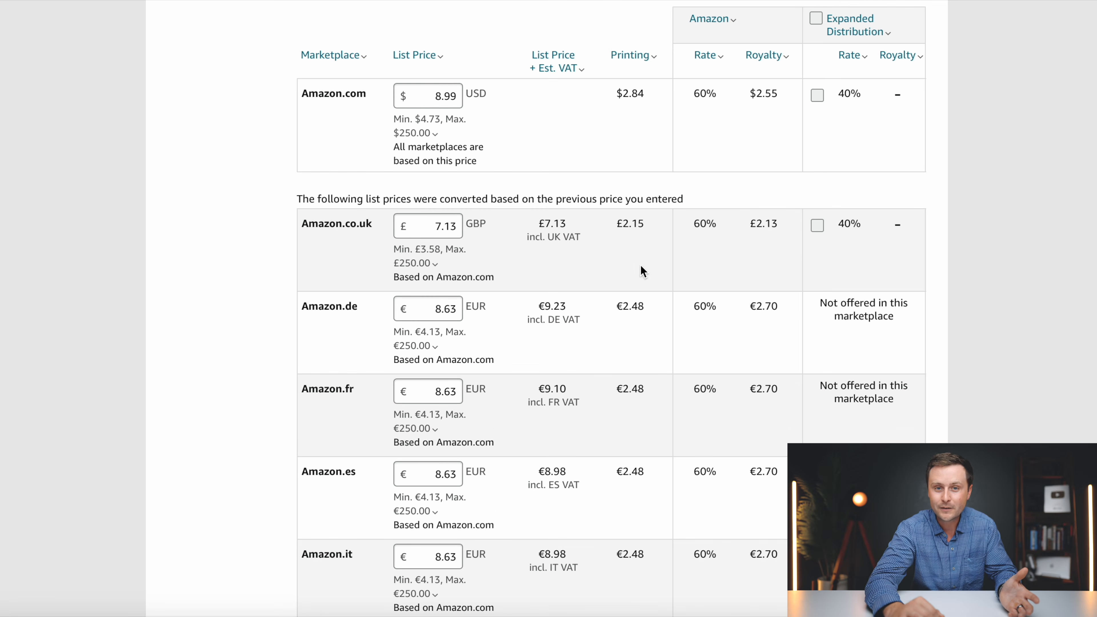
scroll(642, 267, down, 3)
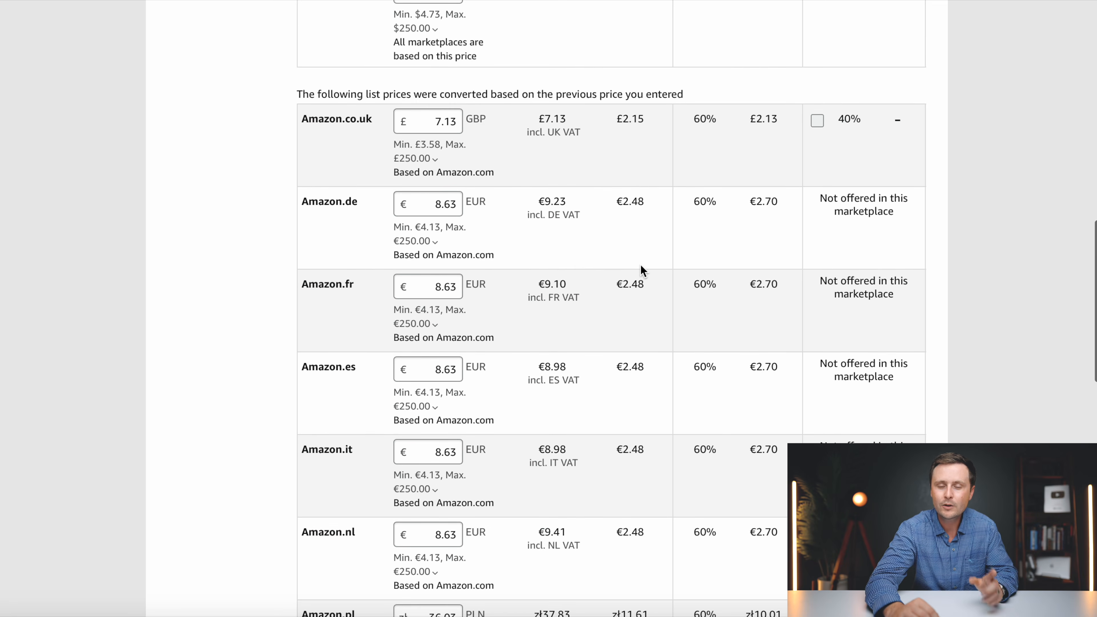
scroll(642, 268, up, 1)
- Round the Amazon.co.uk price to £7.99 and the Amazon.fr price to €8.99
click(456, 149)
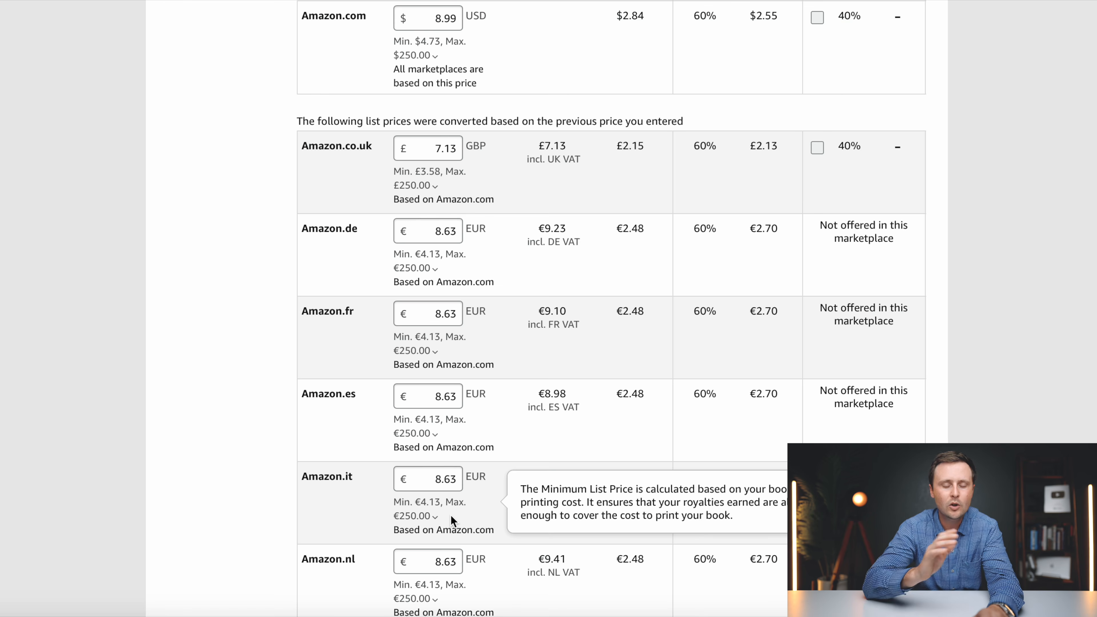
click(455, 148)
key(BackSpace)
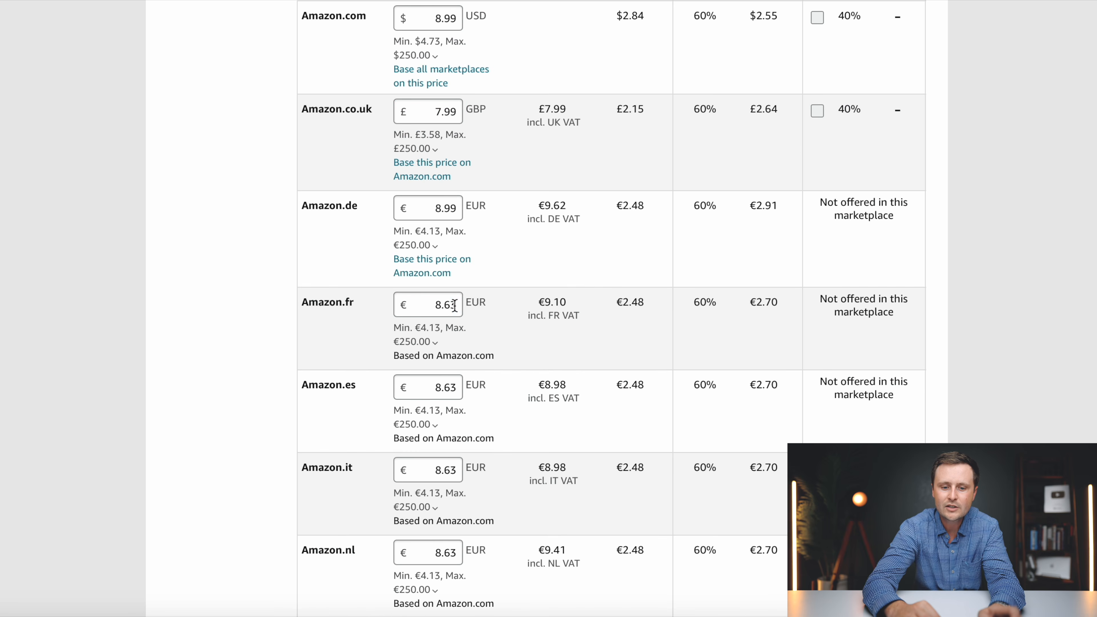
click(454, 305)
key(BackSpace)
key(BackSpace)
text(99)
- Round the Amazon.es price to €8.99 and set Amazon.com.au to 14.99 AUD
click(460, 397)
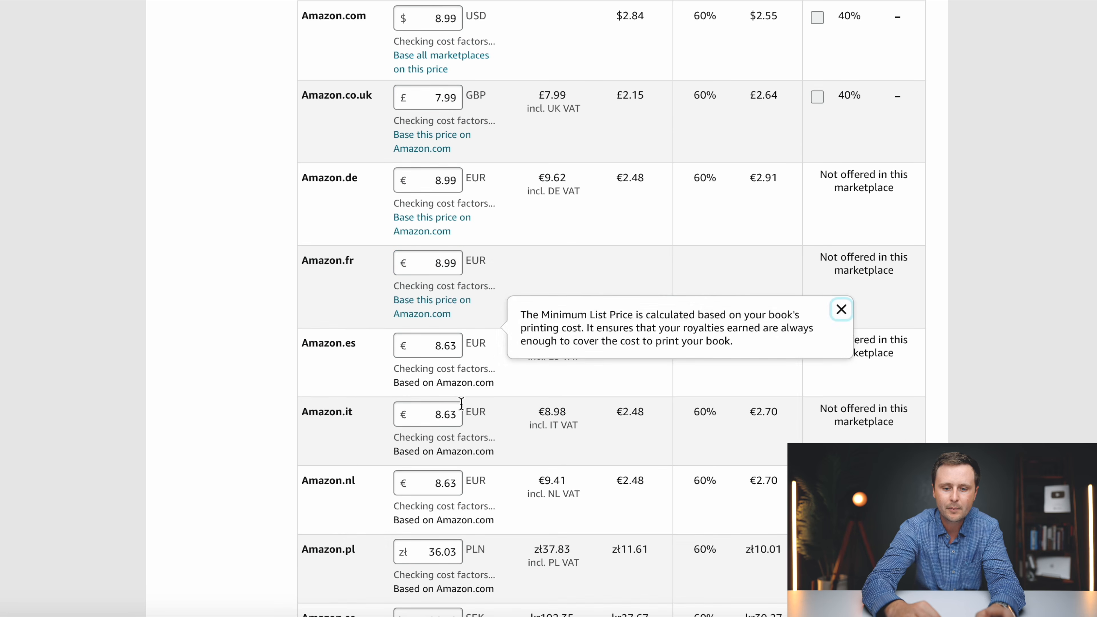
click(455, 405)
key(BackSpace)
key(BackSpace)
text(99)
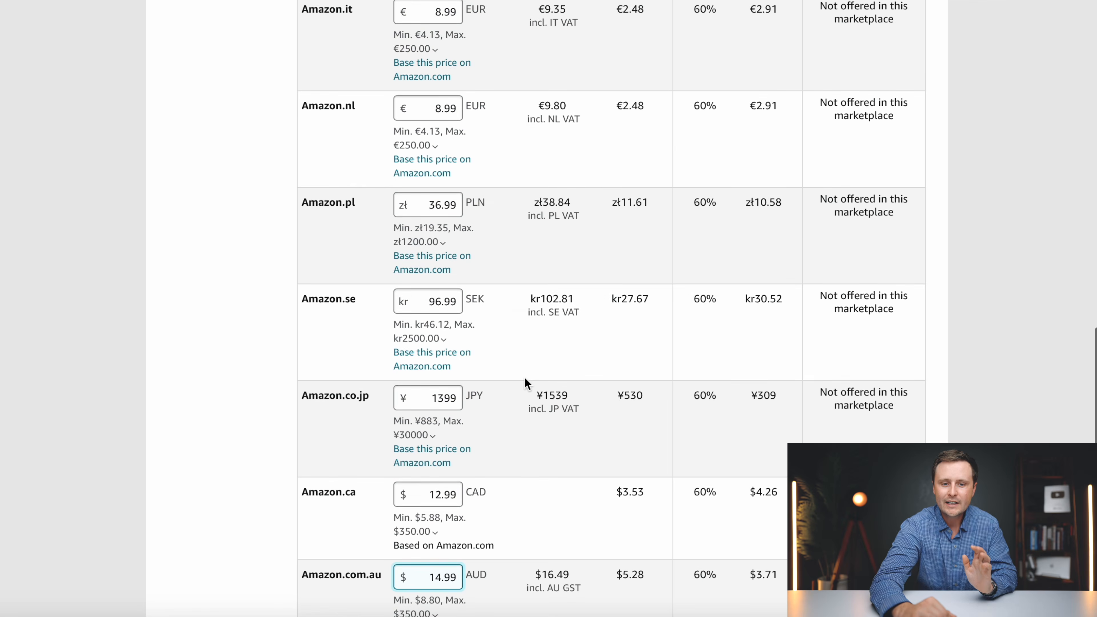
scroll(525, 384, down, 8)
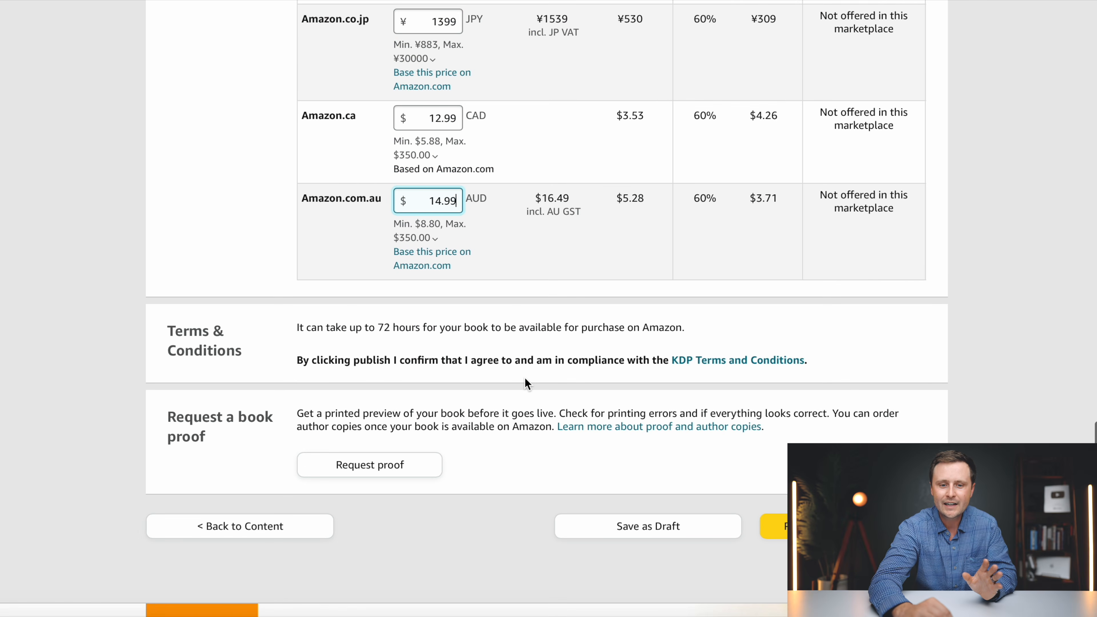
click(1017, 237)
scroll(1018, 238, down, 3)
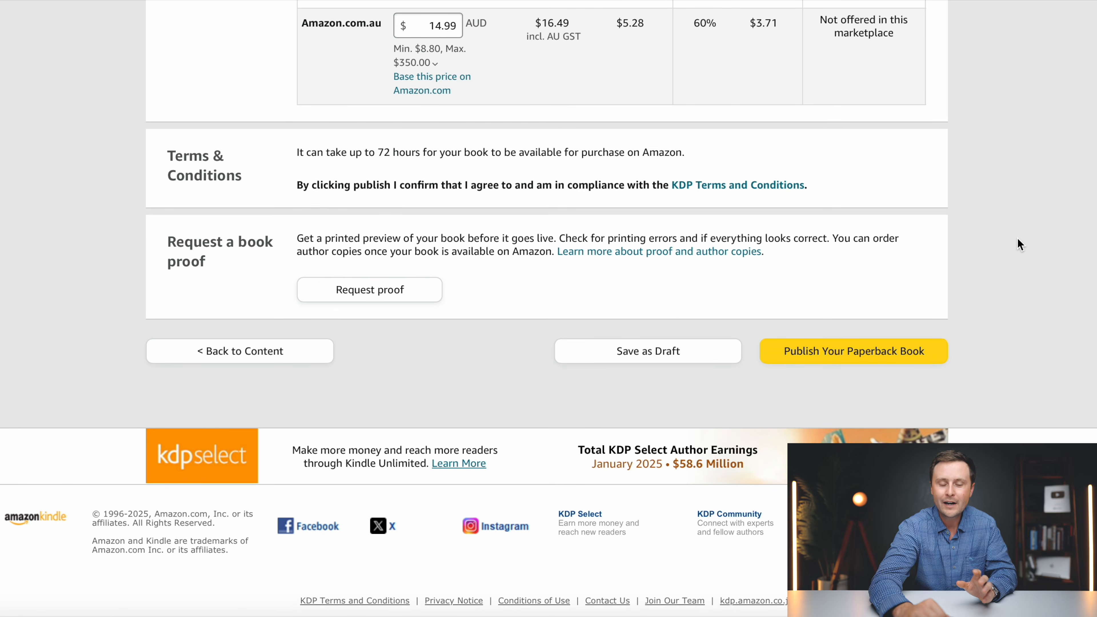